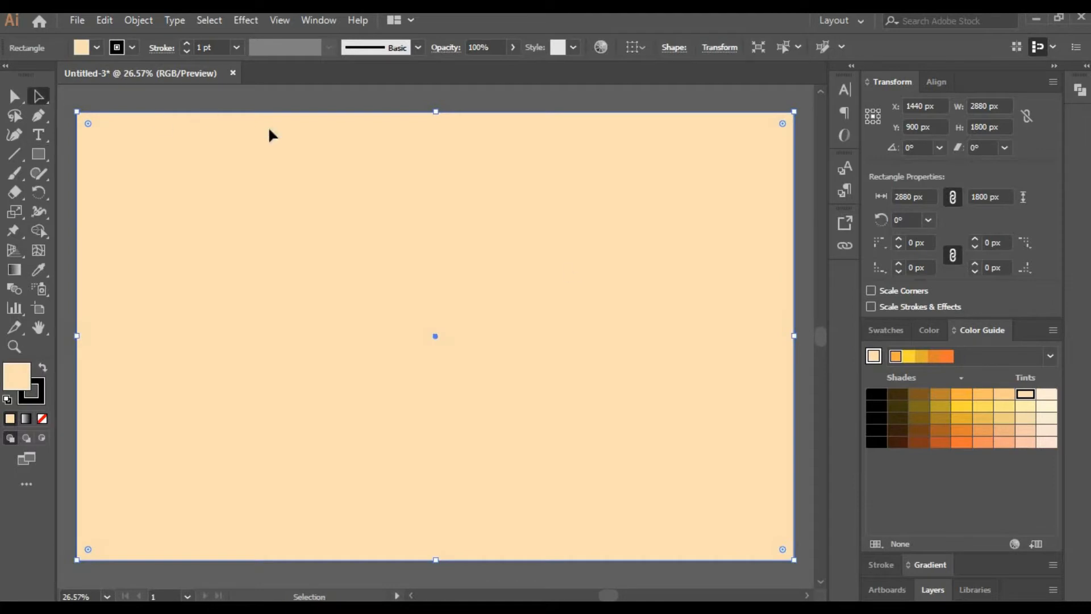
- Rename the existing layer Background and set the stroke for new shapes to none
click(276, 100)
click(933, 590)
double_click(948, 403)
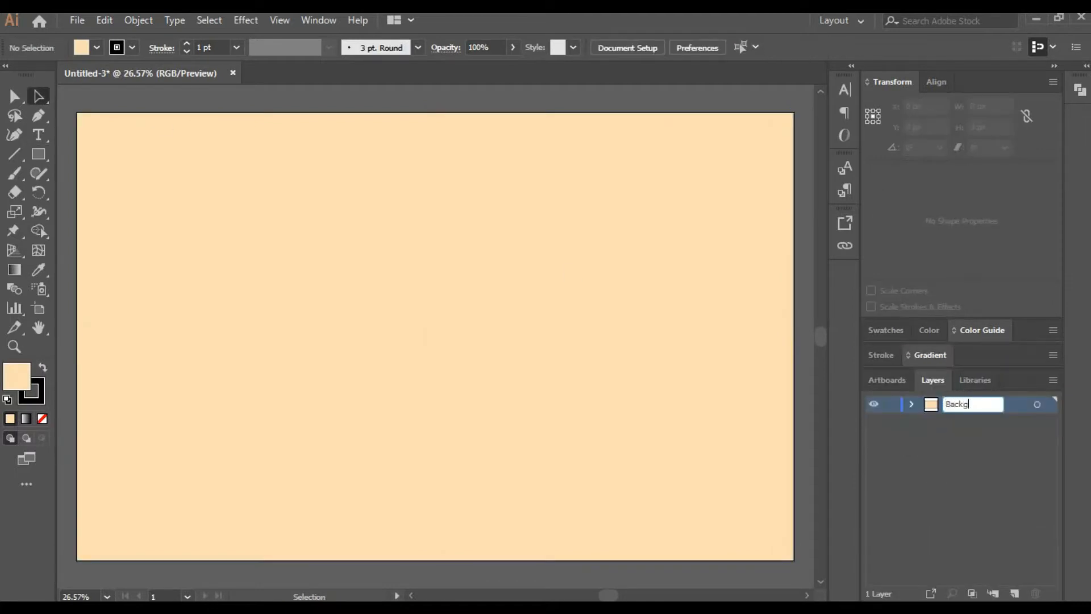
click(185, 50)
- Add a new layer above Background and name it clouds
key(ctrl+l)
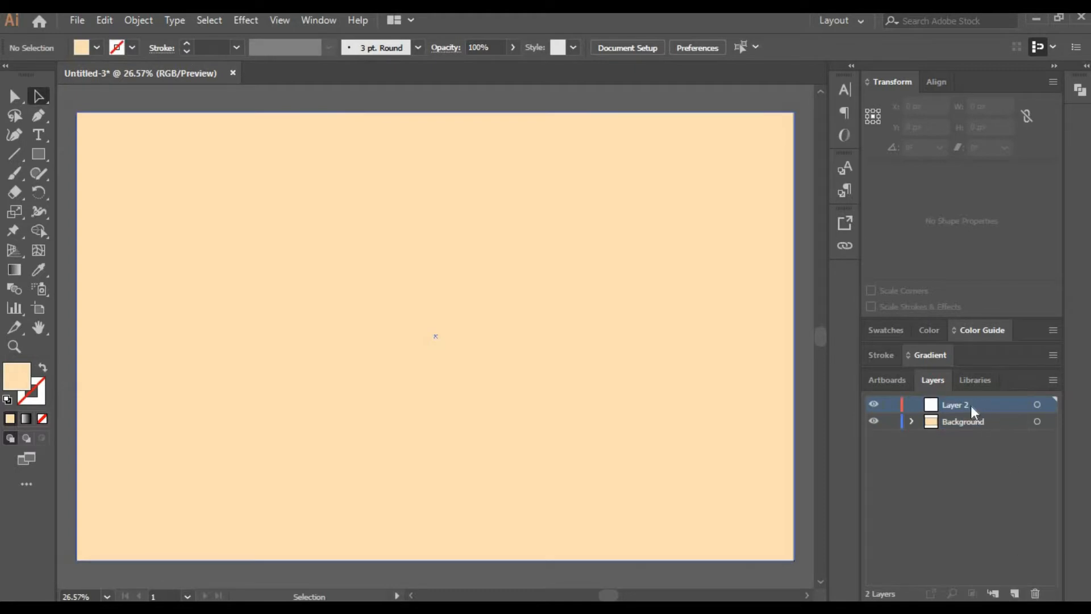
double_click(971, 405)
text(clouds)
key(Return)
- Rename the clouds layer superhero and delete the extra empty layer above it
click(1014, 593)
double_click(960, 423)
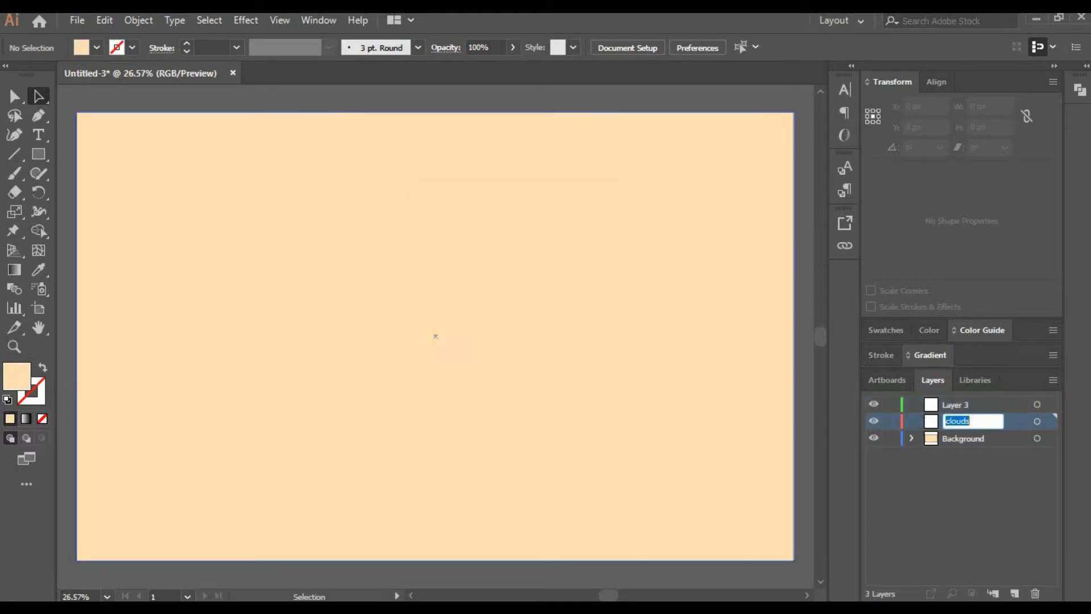
text(superhero)
key(Return)
click(966, 405)
click(1034, 593)
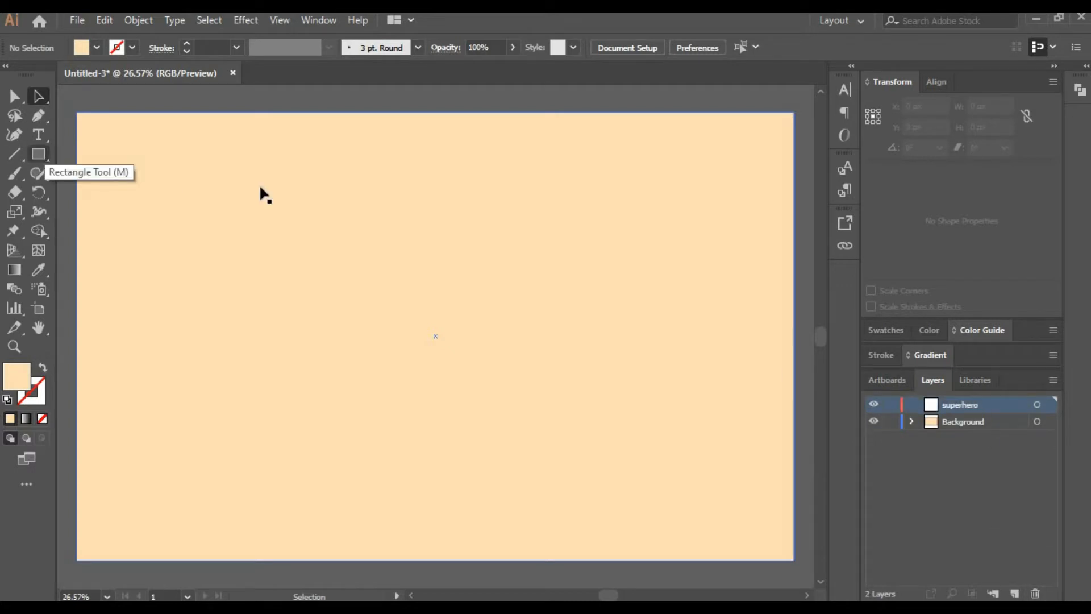
- Draw a rectangle about 287 px wide and 361 px high above the artboard's center on the superhero layer
click(39, 154)
drag(391, 219, 463, 309)
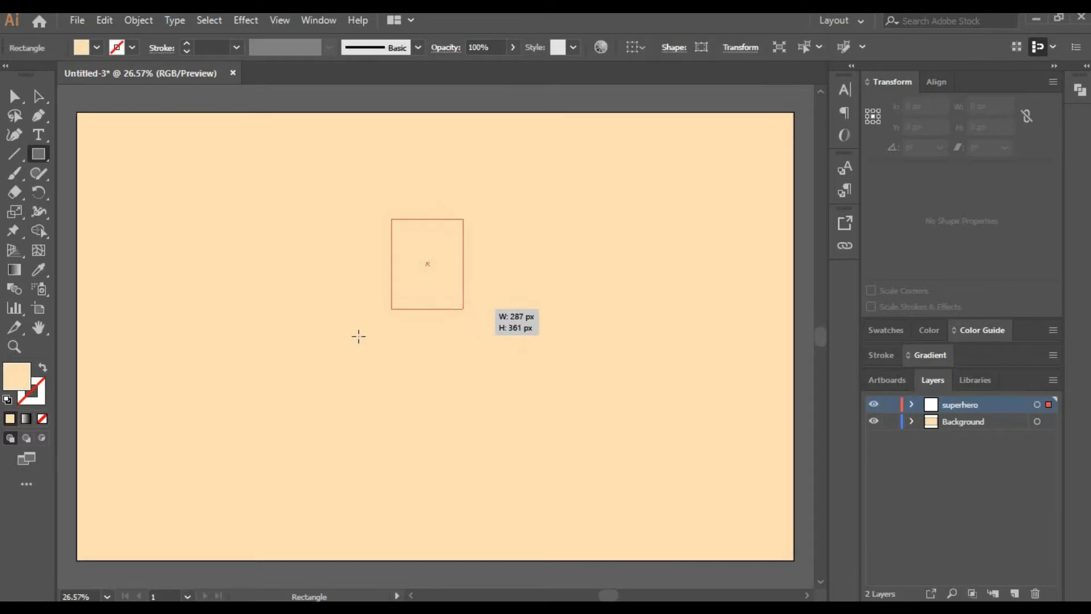
text(100)
key(Return)
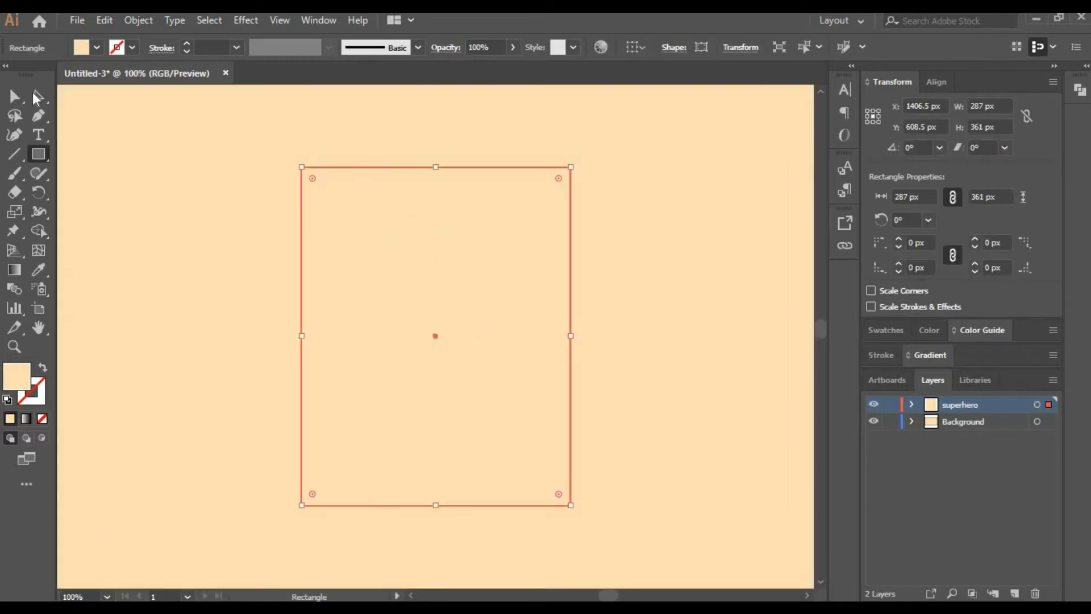
- Fill the new rectangle with a light salmon-peach skin tint from the orange color harmony
key(v)
click(898, 330)
click(1022, 387)
click(981, 331)
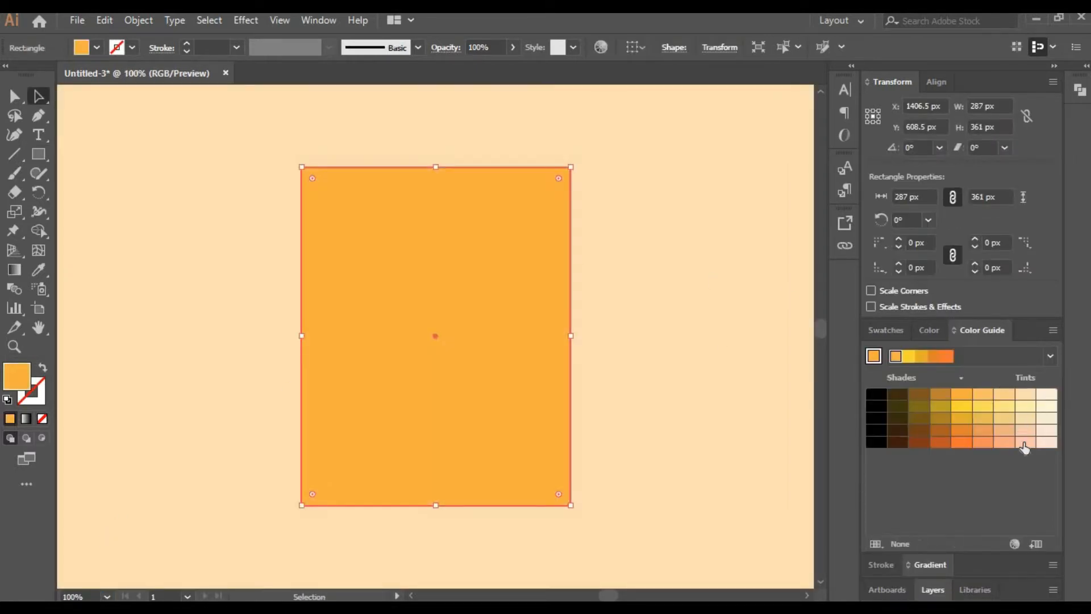
click(1008, 443)
click(1007, 443)
click(1025, 444)
click(1042, 443)
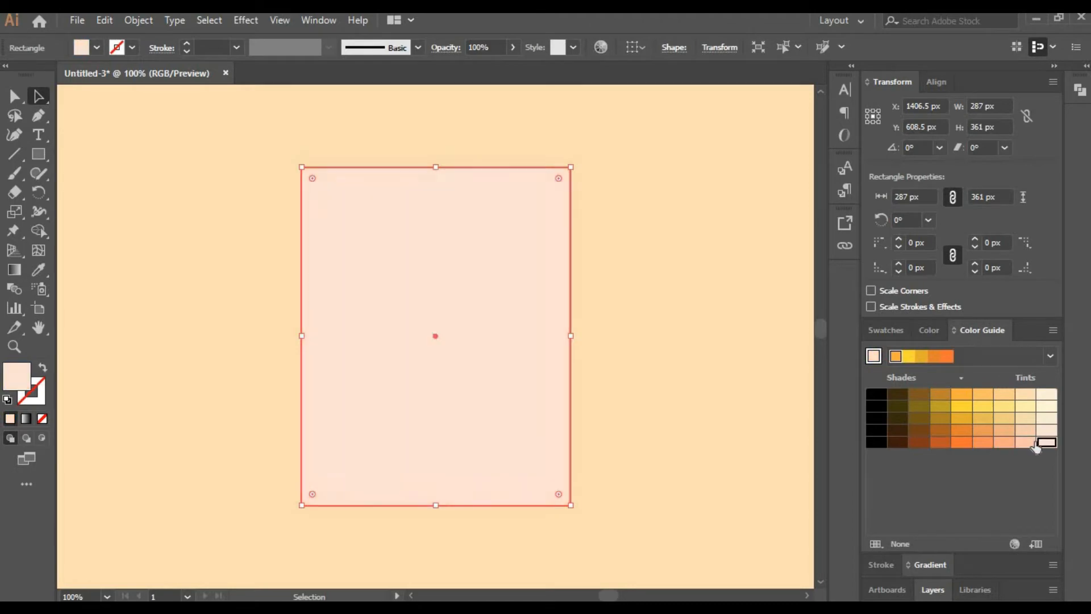
click(1025, 443)
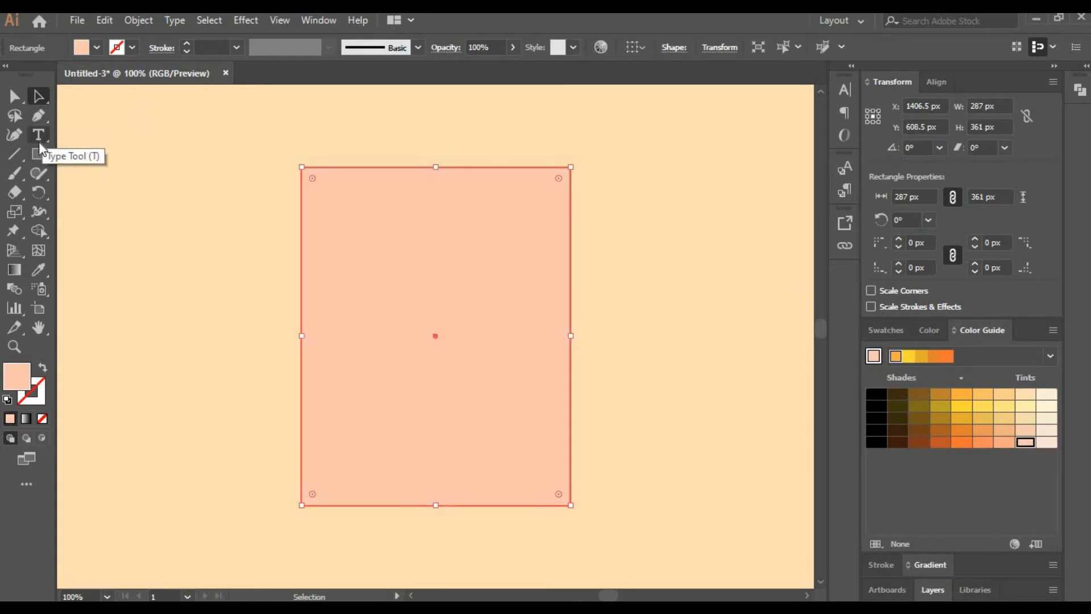
- Reshape the rectangle into a face with the Curvature tool by narrowing its bottom edge and bowing both sides outward
click(14, 135)
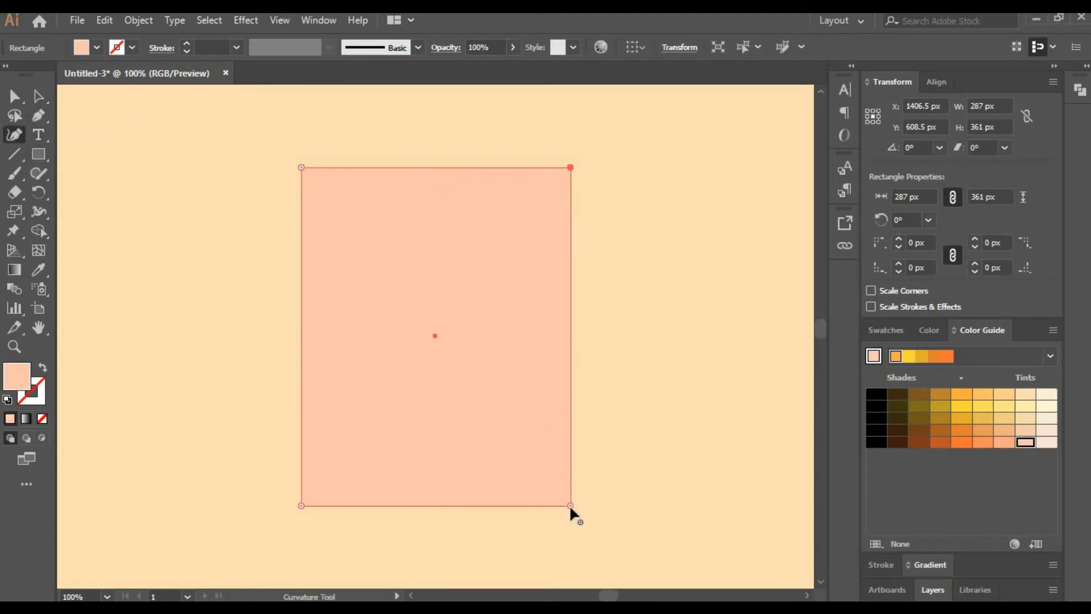
drag(571, 505, 519, 505)
drag(302, 505, 364, 505)
drag(339, 370, 303, 361)
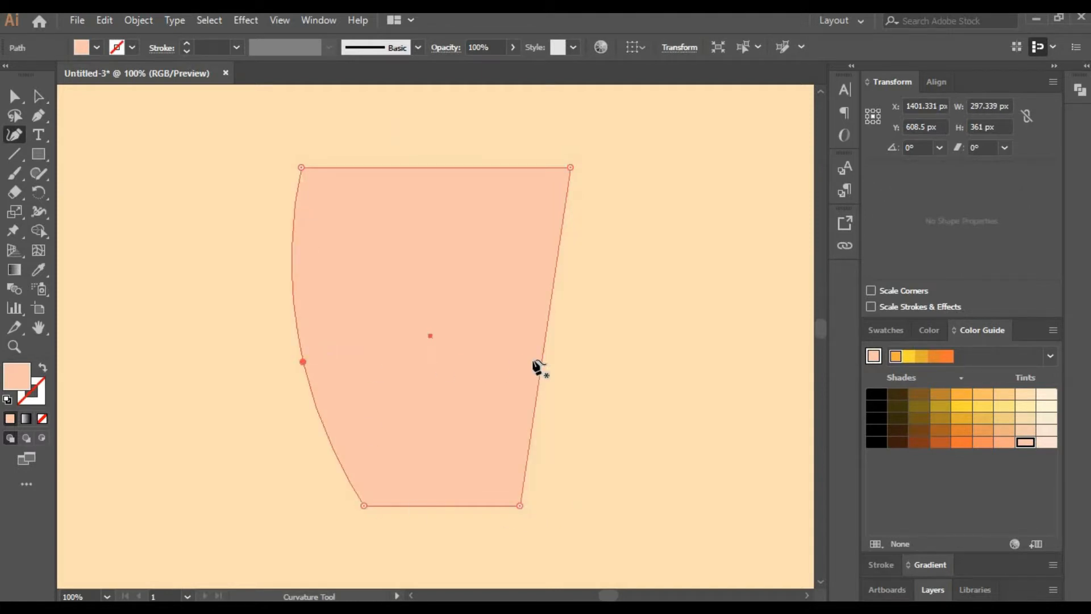
drag(538, 364, 581, 362)
click(519, 505)
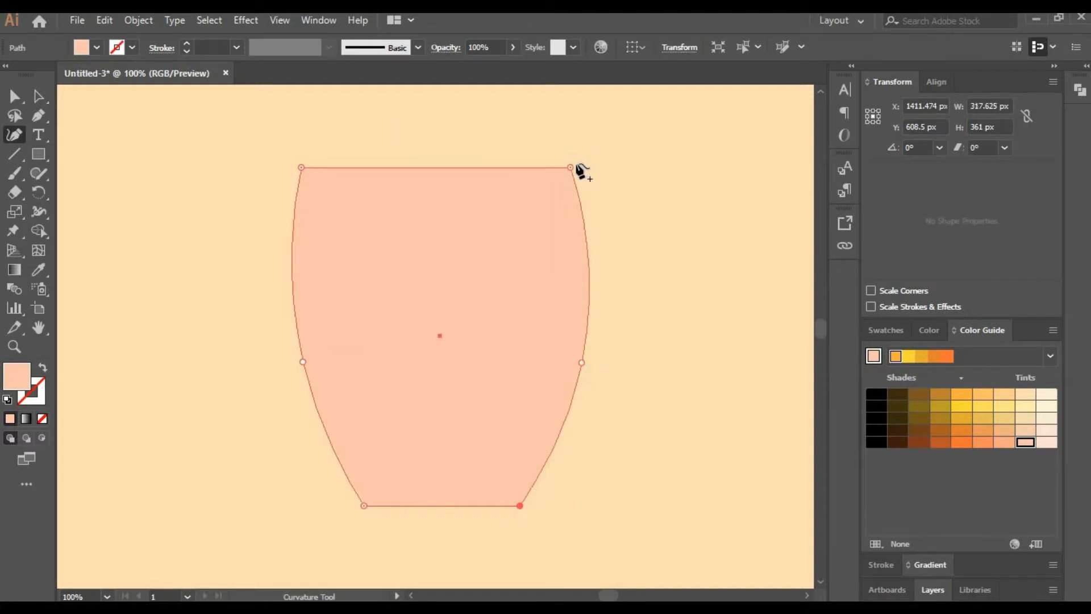
drag(304, 362, 298, 338)
click(524, 505)
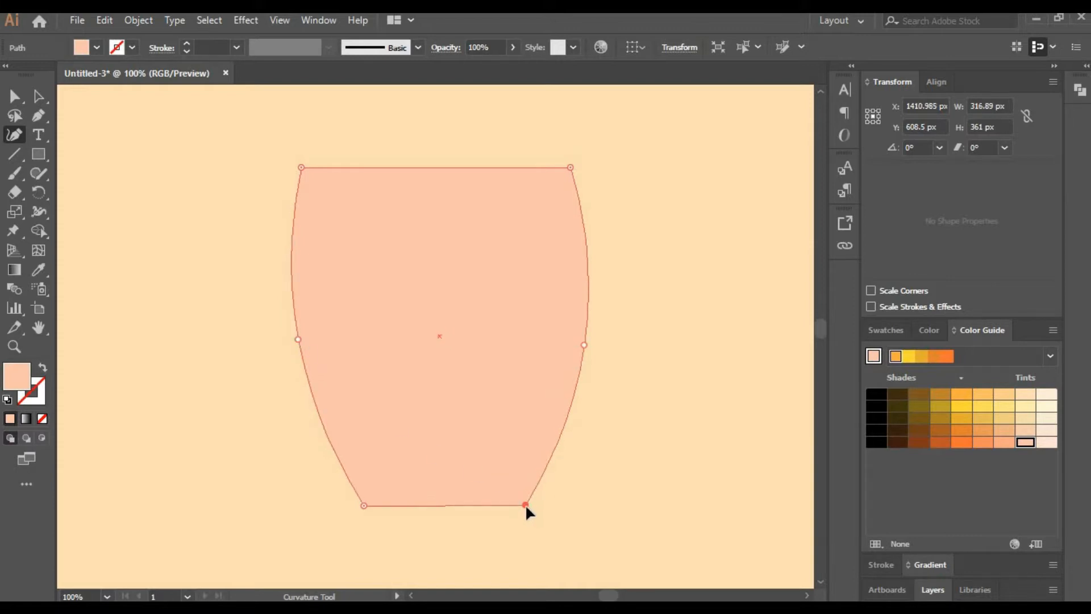
click(363, 505)
click(39, 96)
click(239, 336)
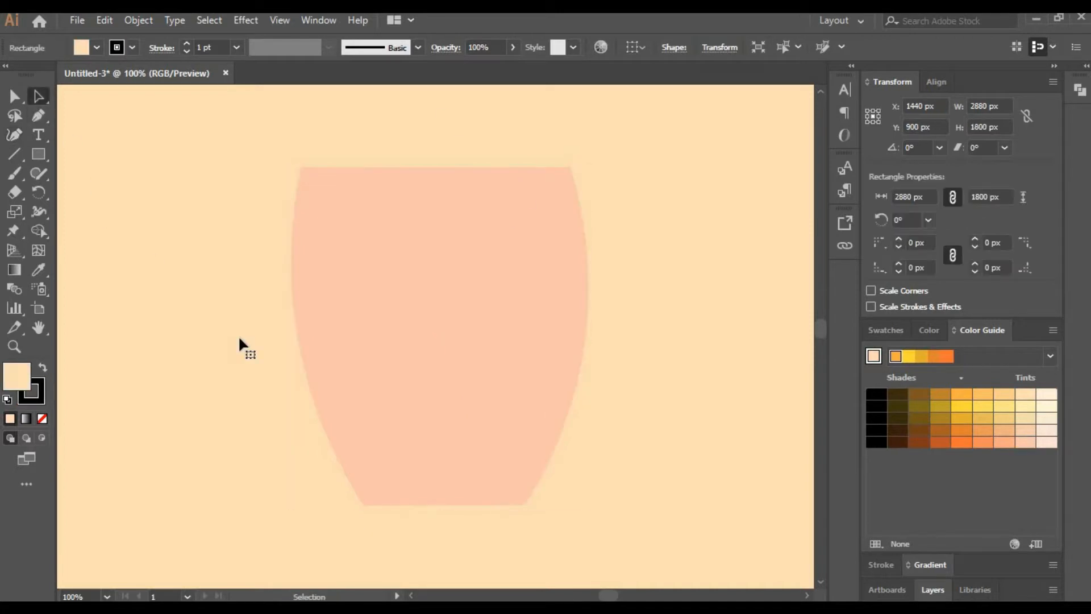
- Curve the face's bottom edge down into a rounded chin and fine-tune the corner points
click(552, 422)
click(15, 134)
drag(449, 505, 448, 543)
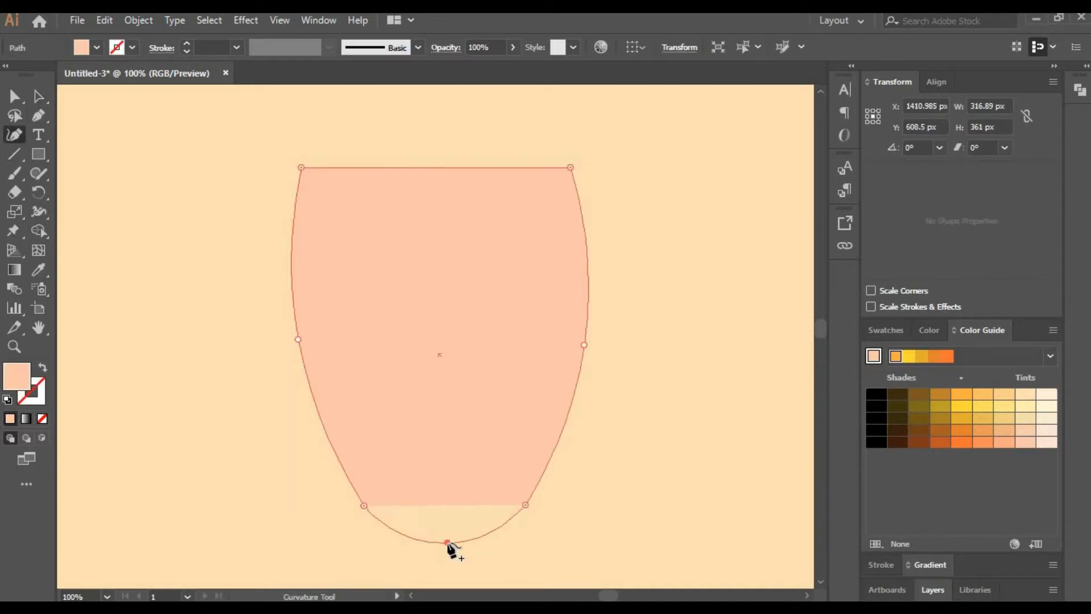
drag(364, 505, 358, 505)
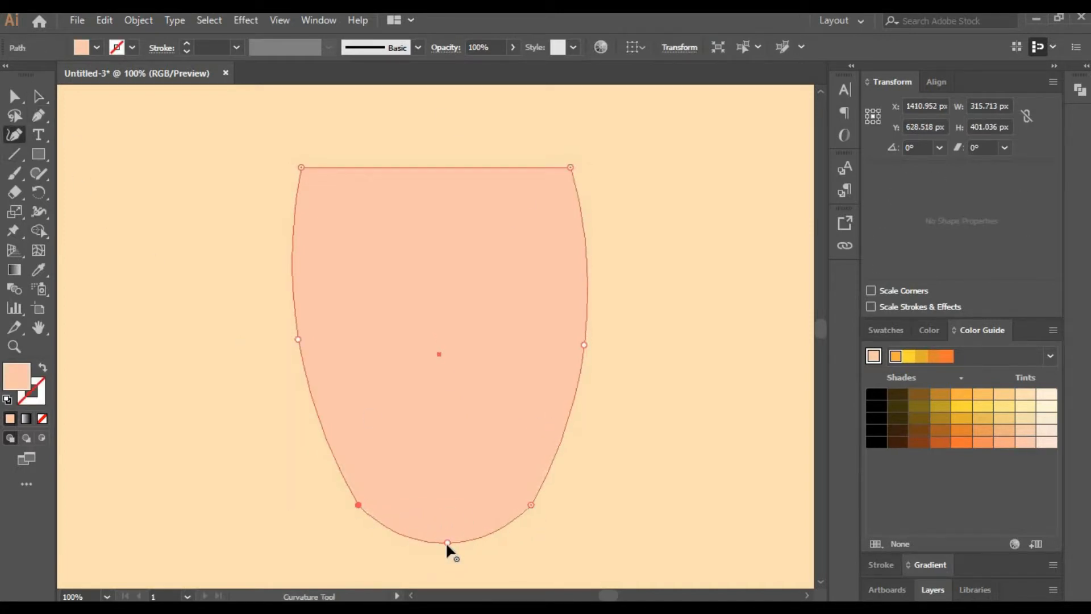
click(39, 97)
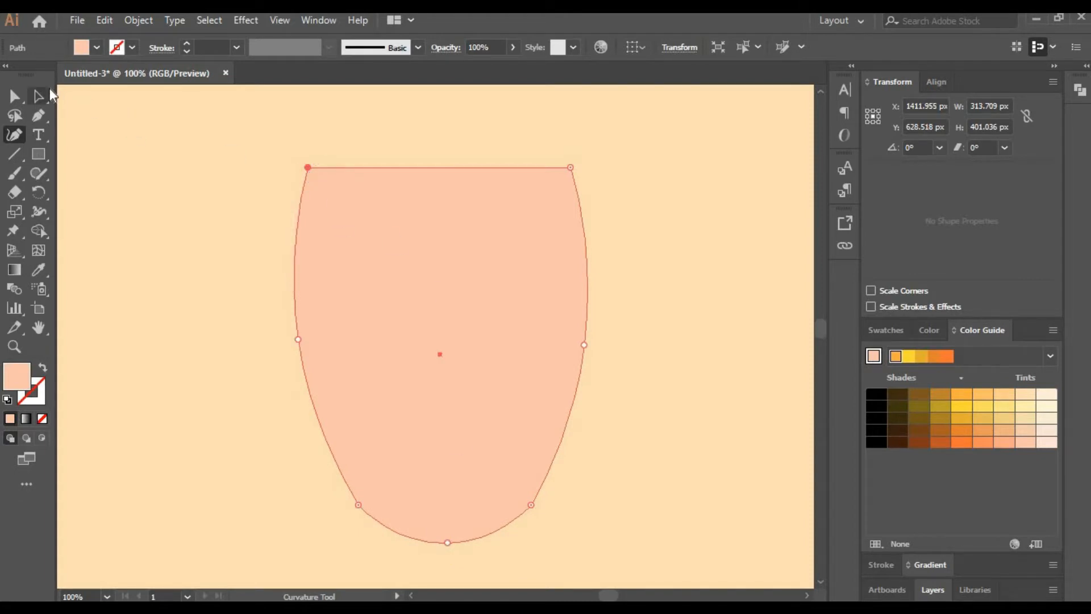
click(200, 336)
- Draw a rectangle about 312 px wide and 76 px high across the upper part of the face
click(89, 598)
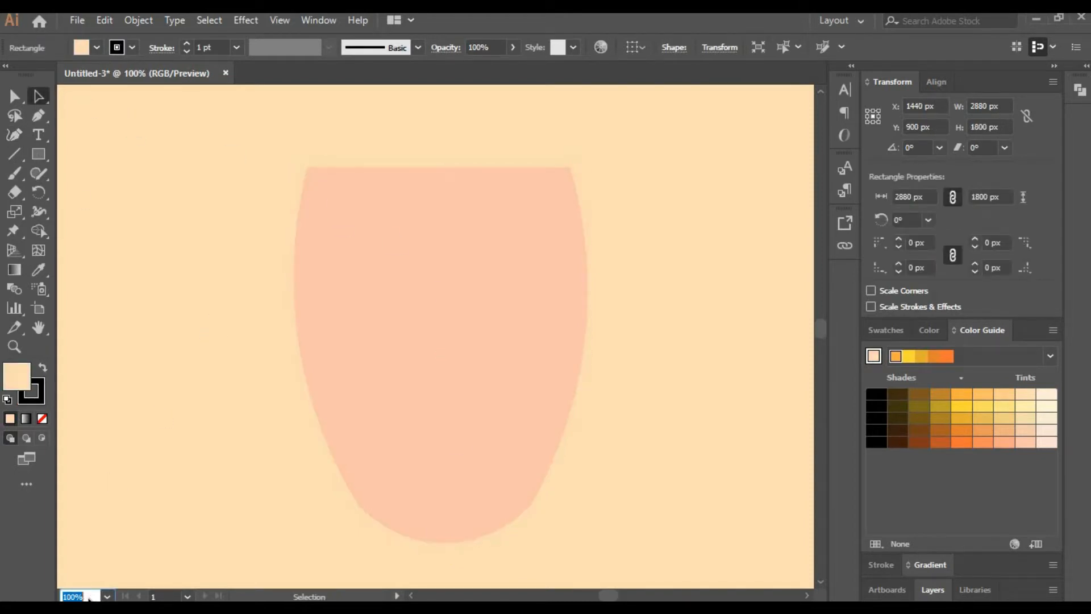
text(150)
key(Return)
key(space)
drag(438, 104, 438, 360)
drag(458, 137, 456, 331)
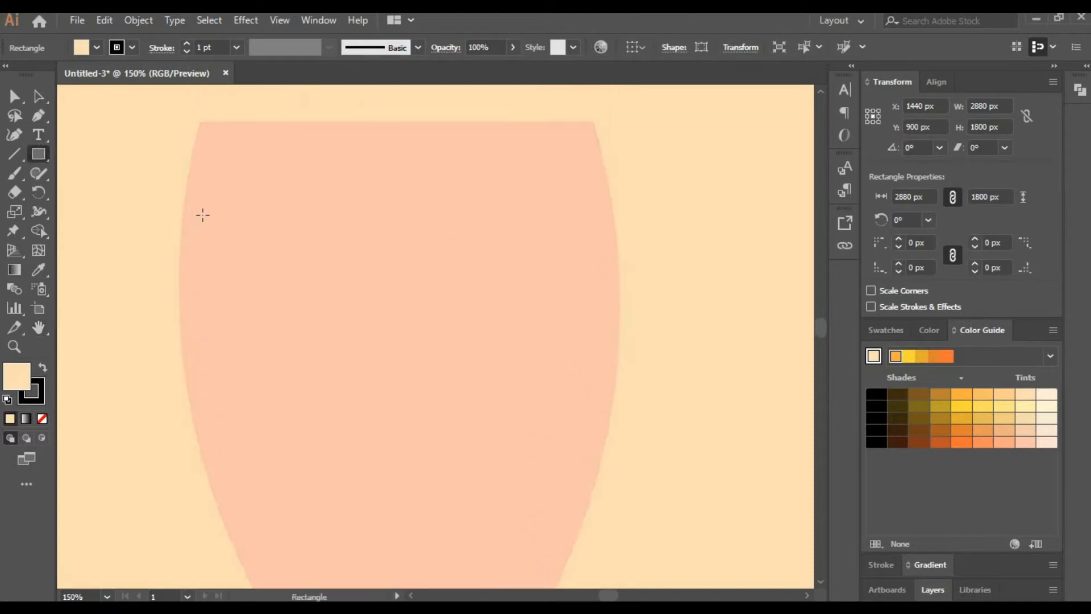
drag(181, 240, 342, 335)
drag(559, 378, 619, 345)
- Fill the band rectangle with bright blue, trying a dark navy shade and undoing it
key(a)
click(886, 330)
click(964, 382)
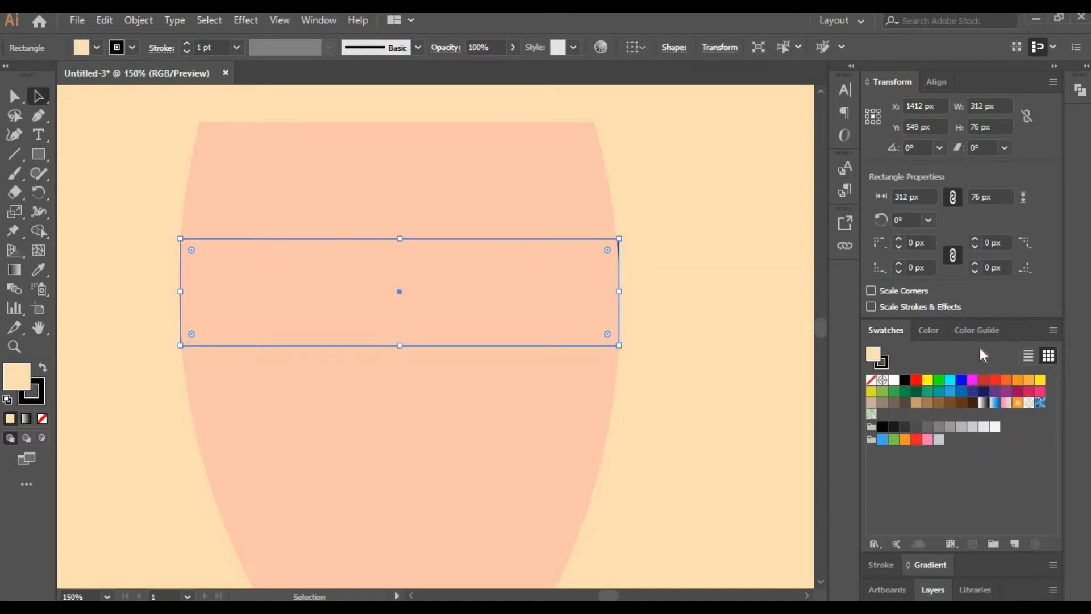
click(981, 330)
click(898, 394)
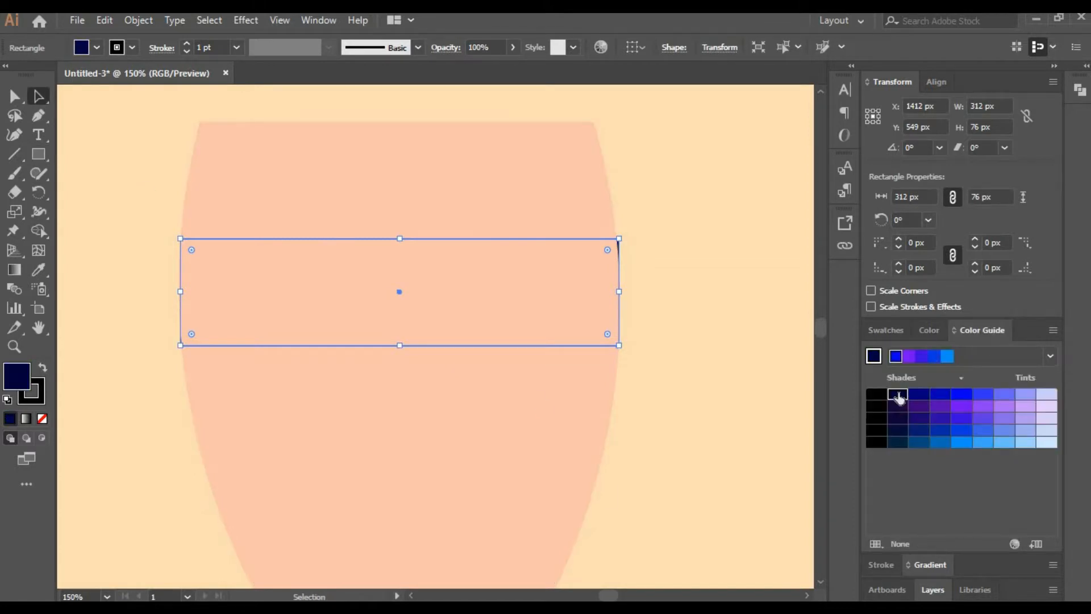
click(932, 589)
key(ctrl+z)
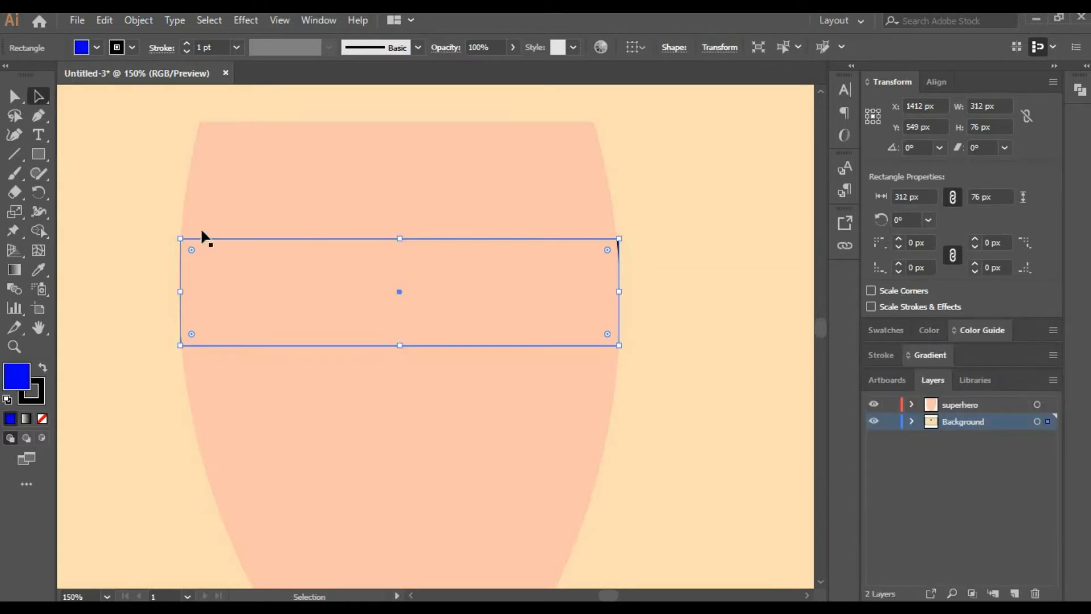
- Move the blue rectangle to the superhero layer and position it as a mask band across the upper face
key(ctrl+x)
click(960, 405)
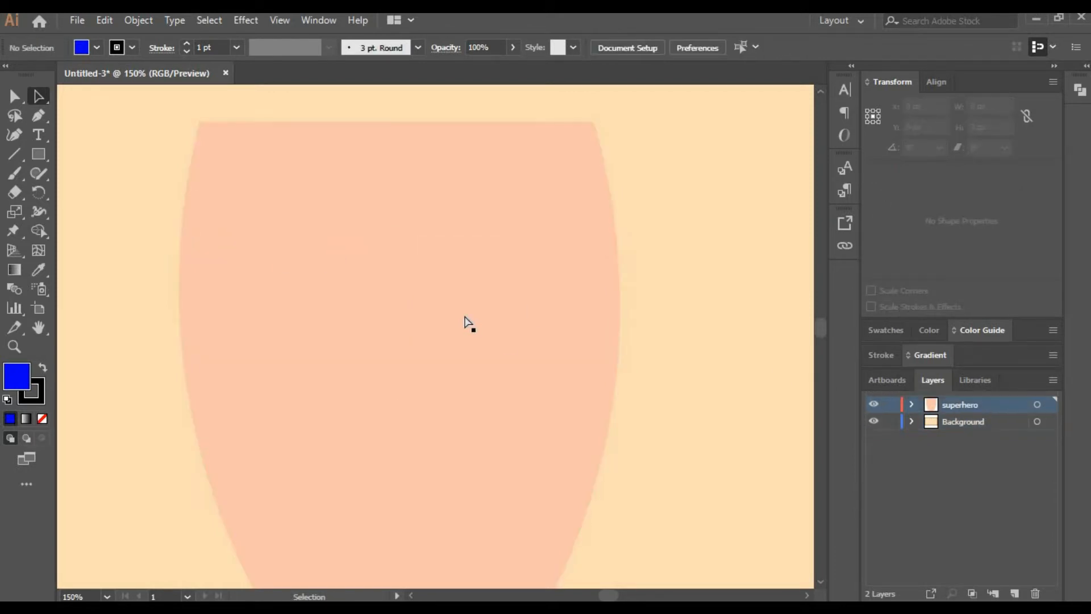
key(ctrl+v)
drag(372, 301, 340, 267)
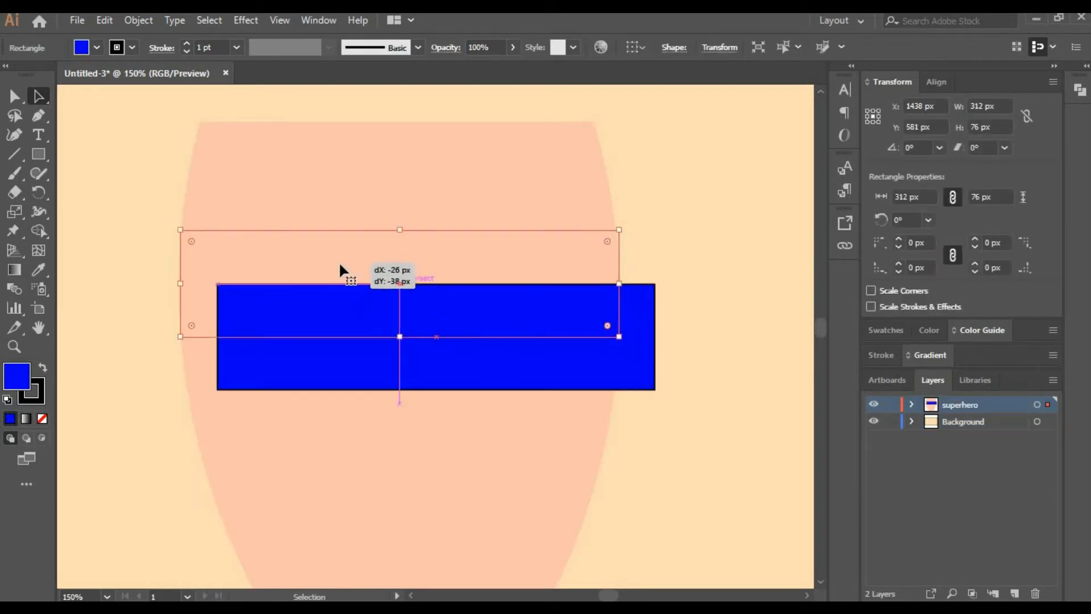
- Remove the mask band's stroke and change its fill to the dark navy shade
click(132, 47)
click(188, 52)
click(187, 52)
click(187, 52)
click(187, 52)
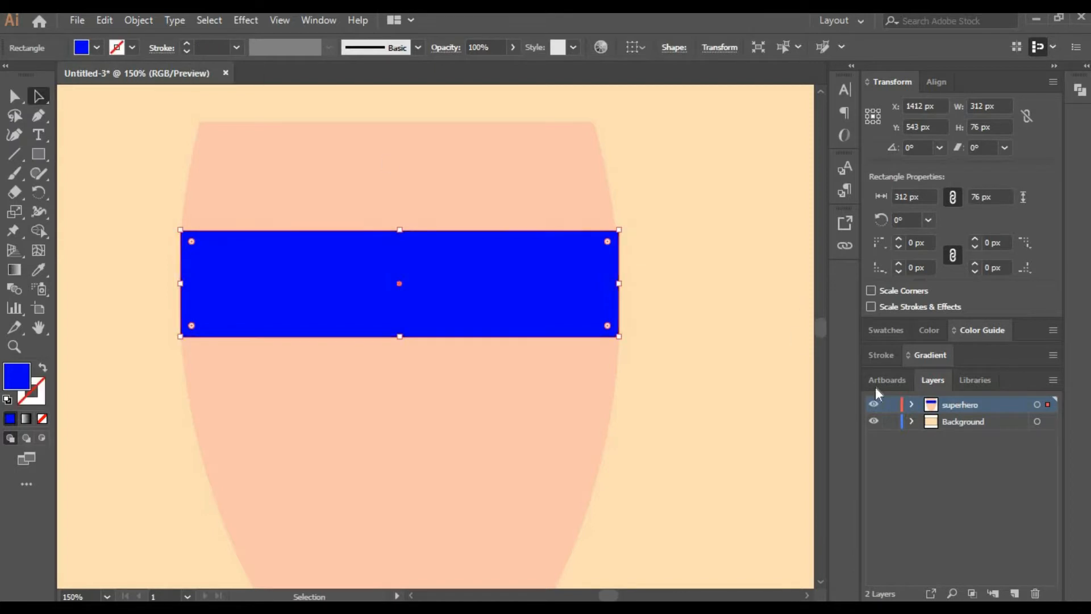
click(988, 322)
click(897, 395)
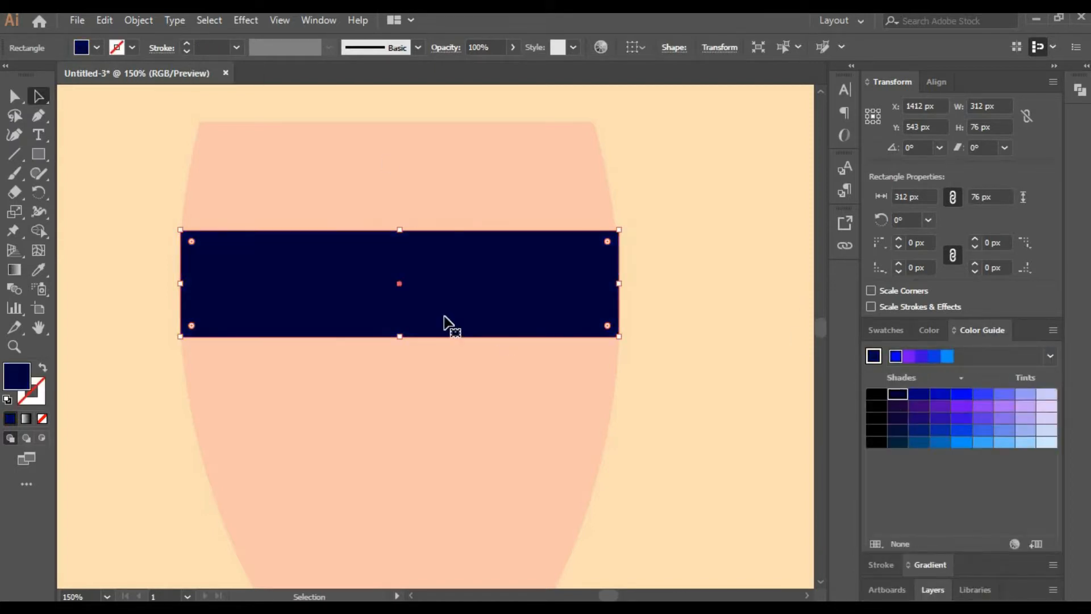
- Bow both short ends of the mask band slightly outward with the Curvature tool to follow the face
click(14, 134)
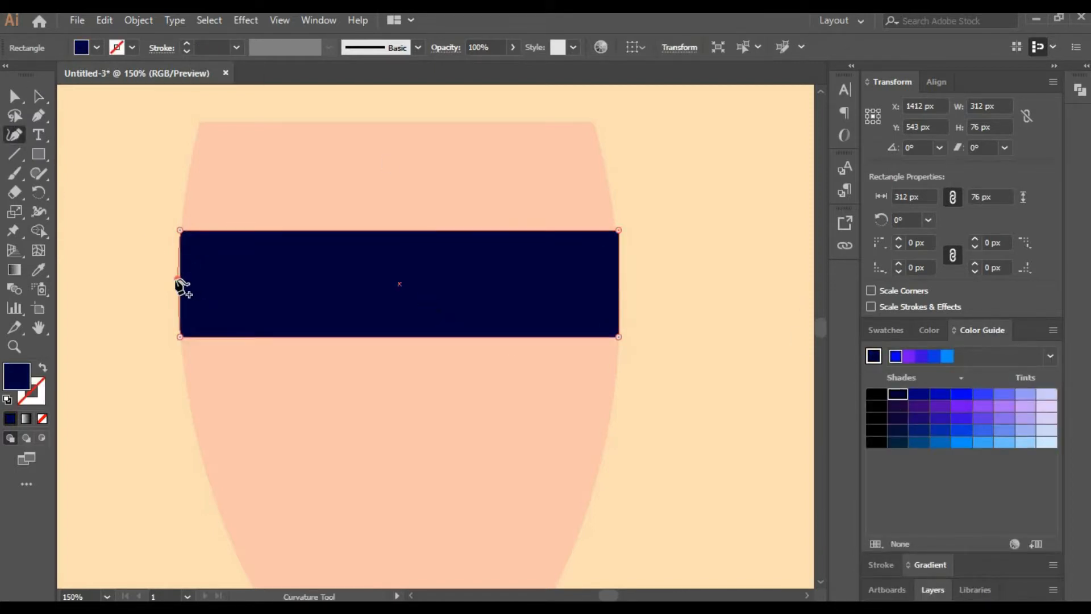
click(178, 278)
click(620, 292)
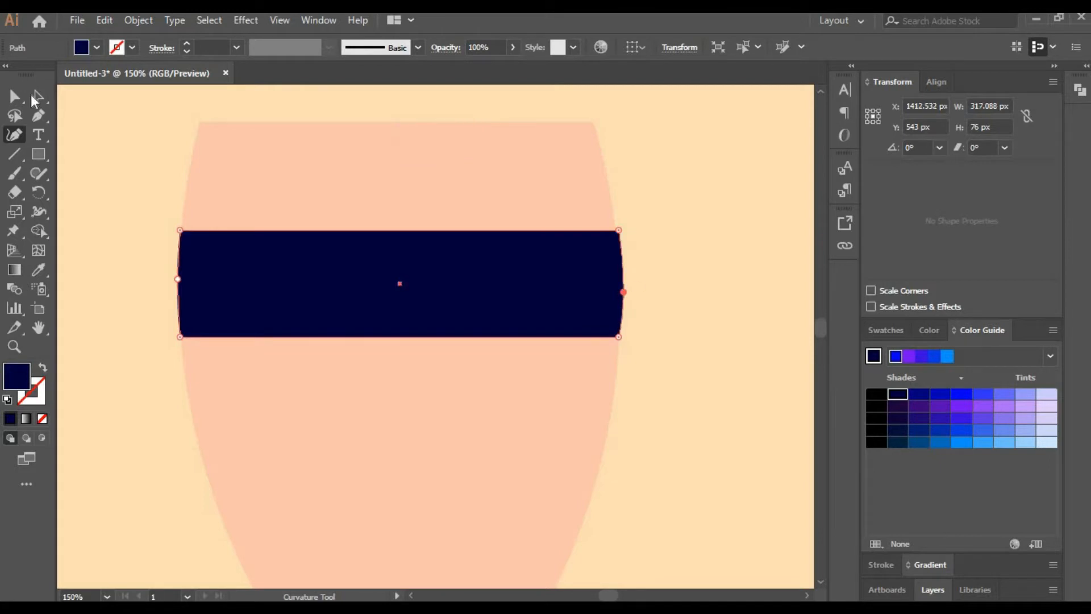
key(a)
click(92, 170)
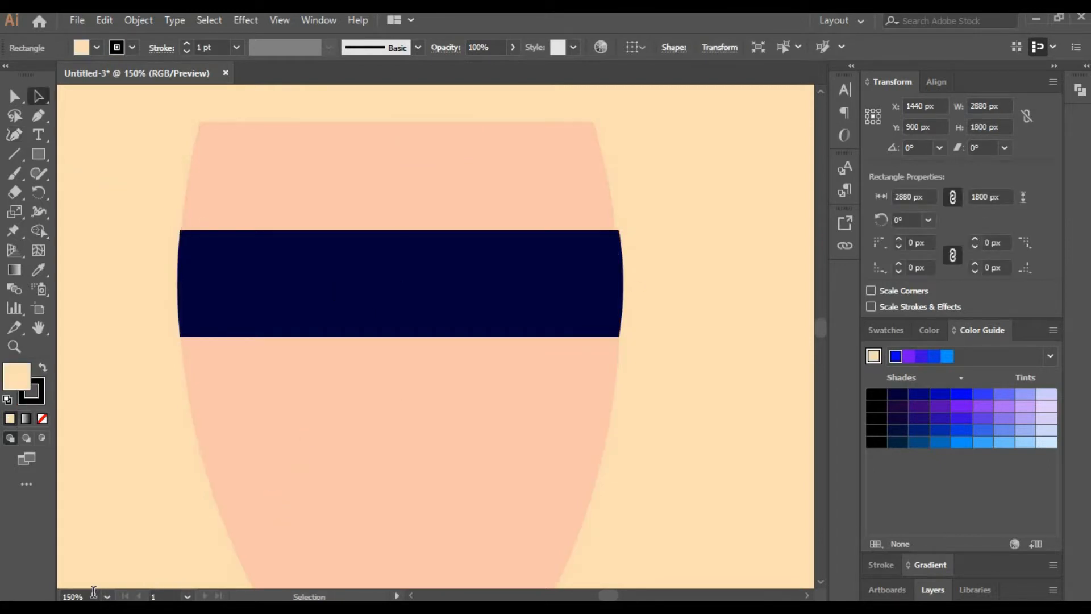
text(250)
key(Return)
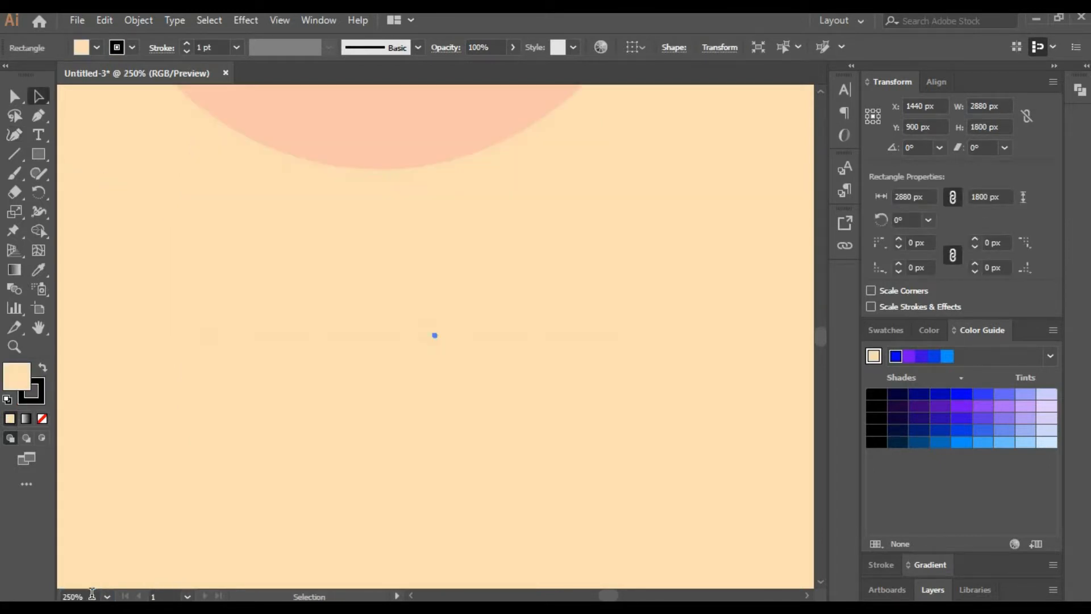
key(space)
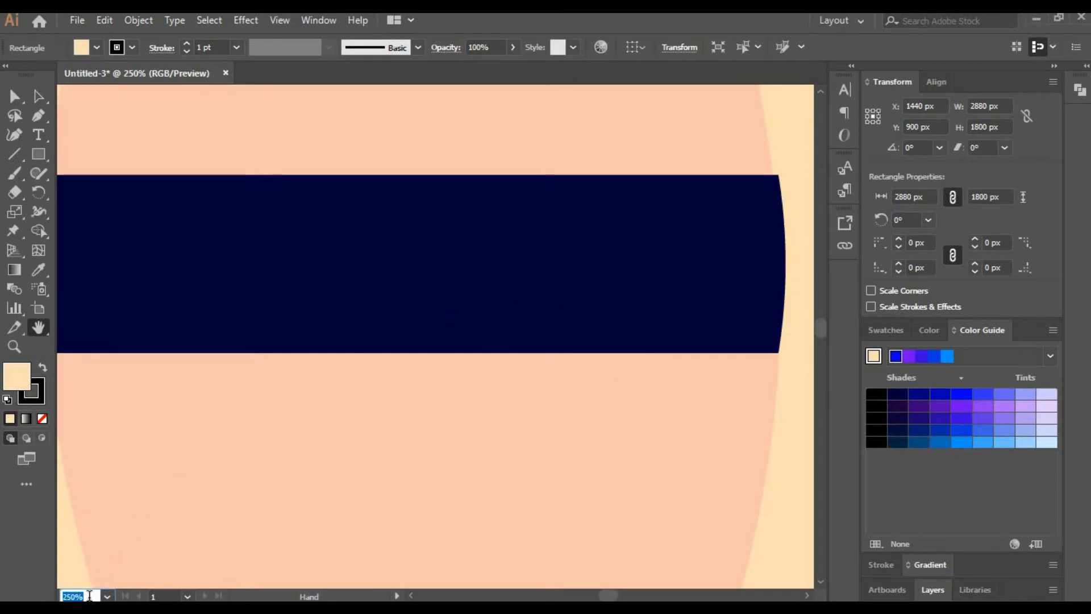
text(5)
key(BackSpace)
text(150)
key(Return)
- Draw a circle about 62 px in diameter on the left half of the mask band
drag(419, 100, 410, 554)
click(44, 156)
drag(44, 157, 68, 173)
mouse_move(250, 244)
mouse_down()
mouse_move(302, 321)
mouse_move(337, 331)
mouse_up()
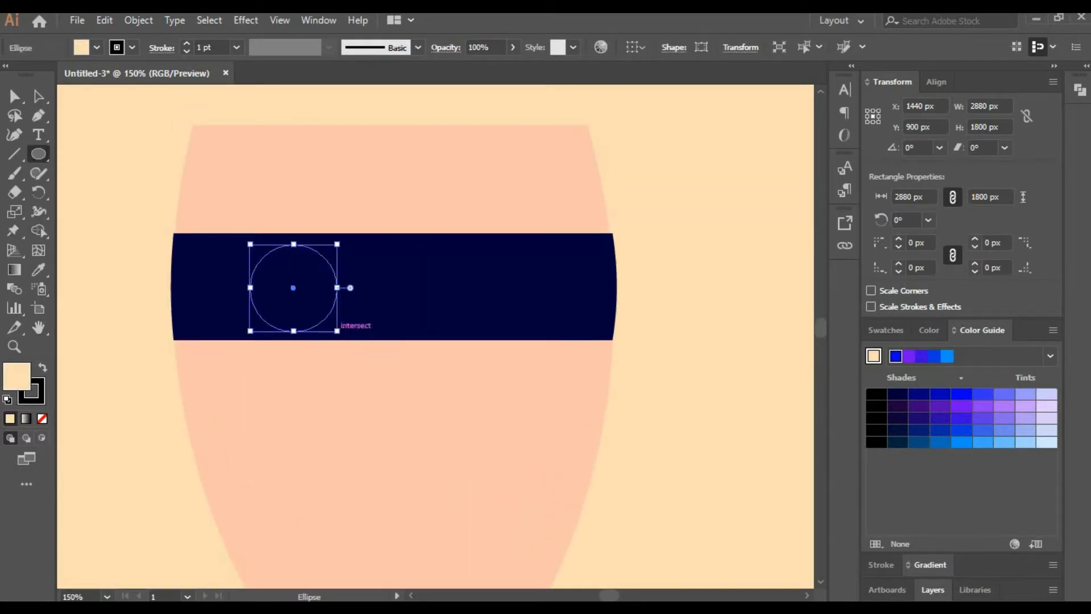
click(1047, 394)
key(ctrl+z)
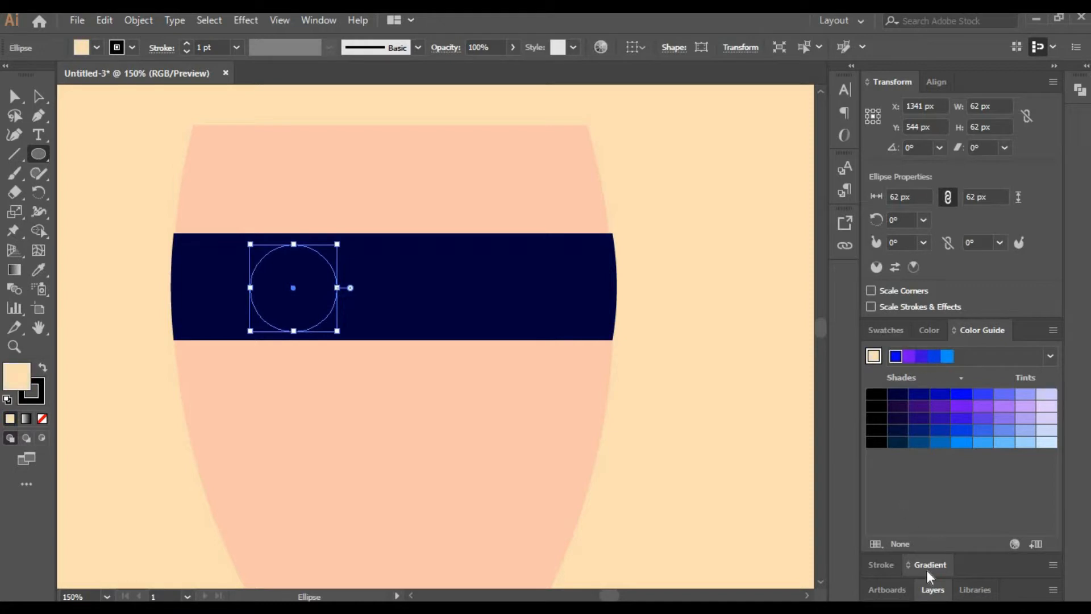
- Lock the Background layer and make the superhero layer active
click(932, 589)
click(39, 97)
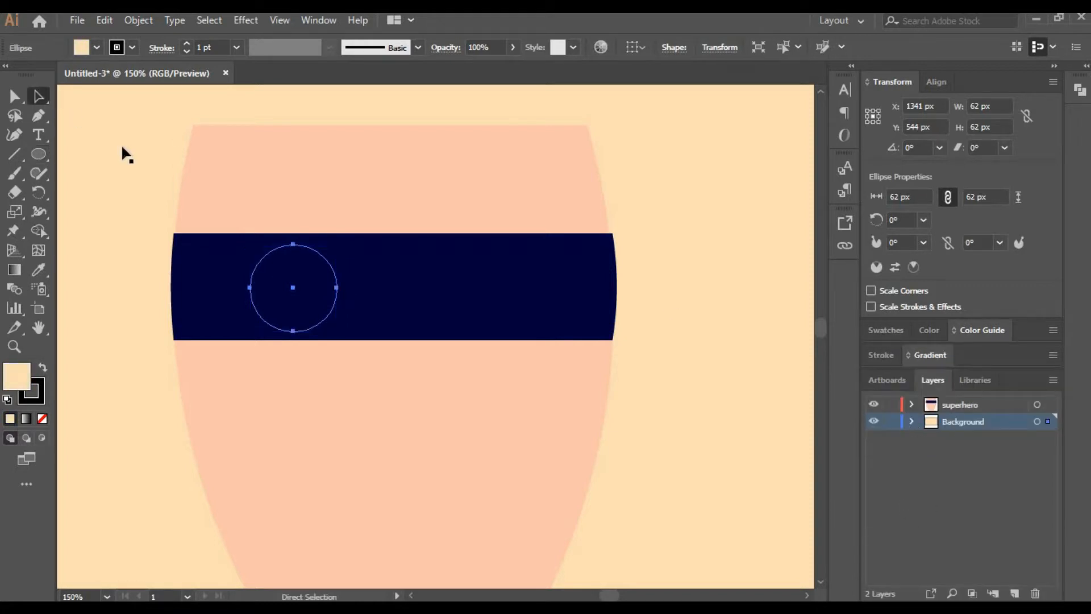
click(348, 312)
click(890, 421)
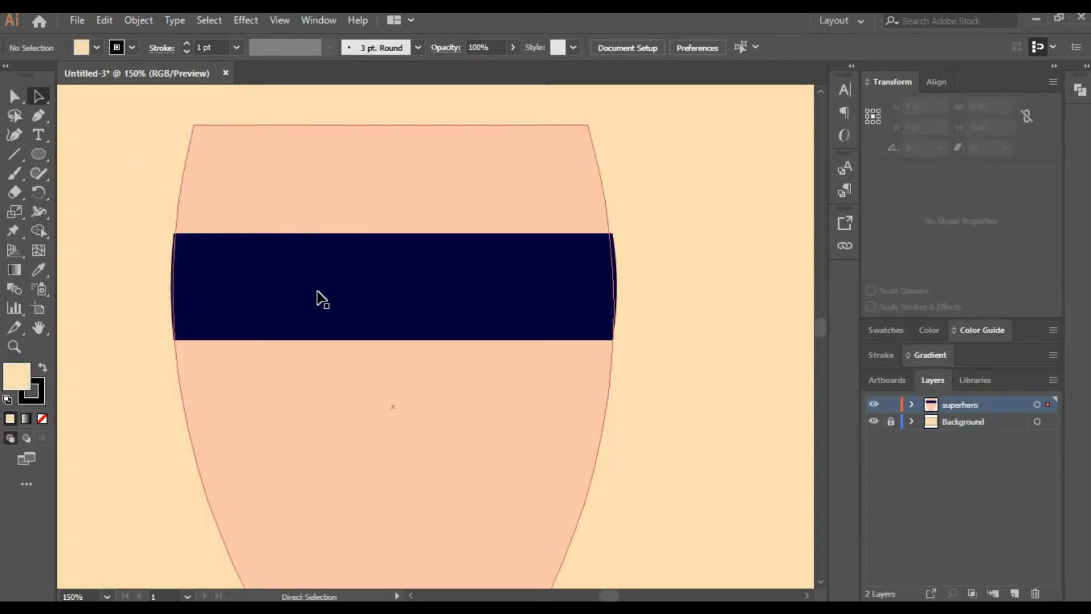
- Paste the 62 px circle onto the mask band's left half, without a stroke, and fill it with the near-white grey swatch
key(ctrl+v)
mouse_move(434, 329)
mouse_down()
mouse_move(297, 283)
mouse_move(311, 302)
mouse_up()
click(187, 51)
click(885, 330)
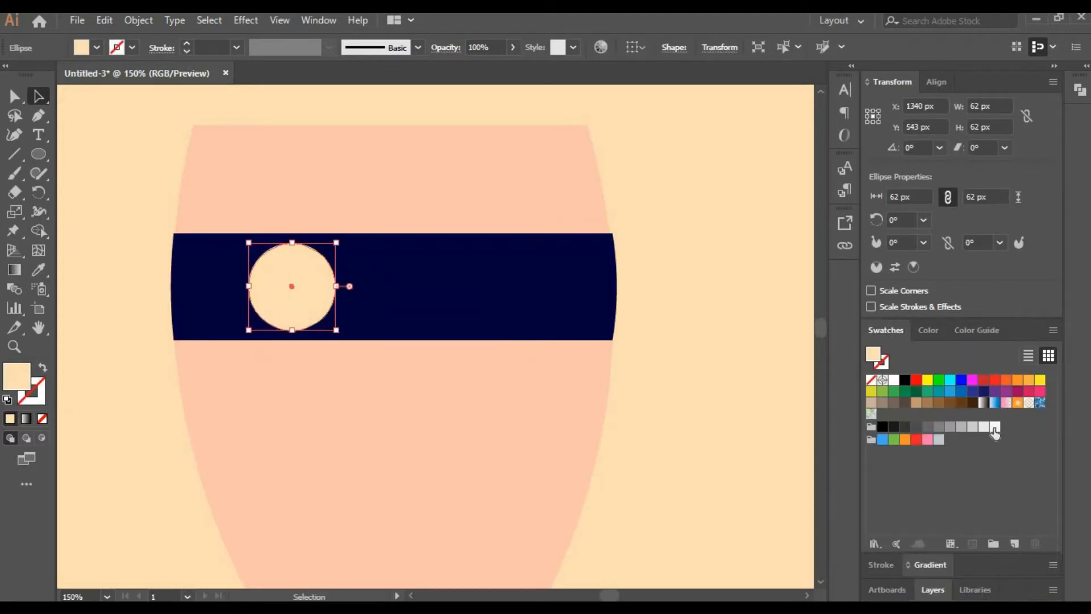
click(994, 427)
click(694, 391)
- Duplicate the eye circle, shrink the copy to about 36 px inside the white one, and fill it with the mask's navy
click(312, 299)
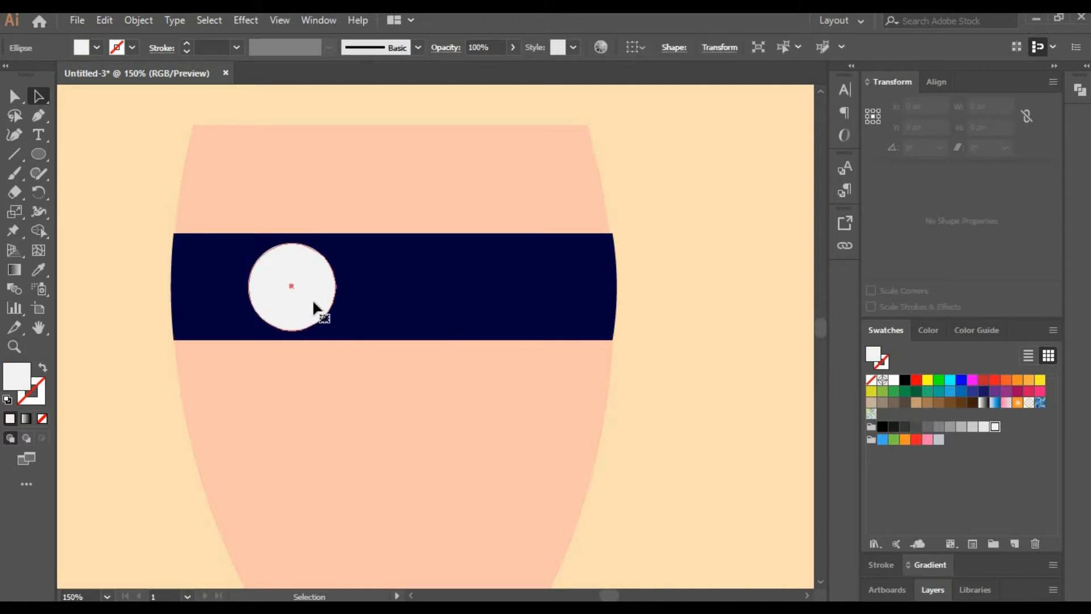
key(ctrl+c)
key(ctrl+v)
drag(480, 292, 451, 316)
drag(433, 325, 299, 286)
click(38, 269)
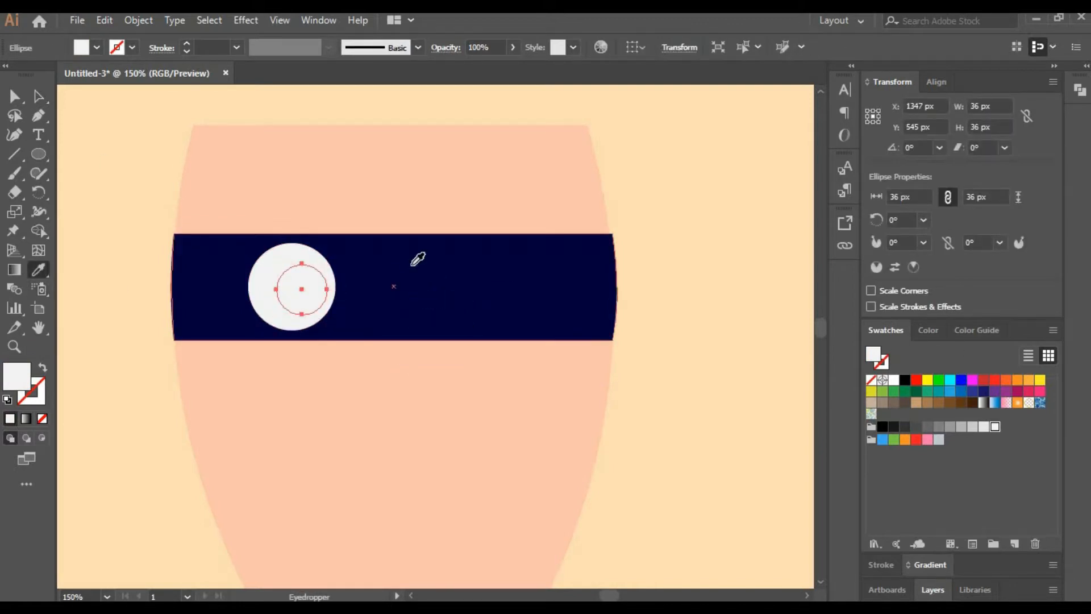
click(413, 264)
- Duplicate the eye white and pupil together and place the copy on the right half of the mask band
click(44, 98)
ctrl+shift+click(308, 295)
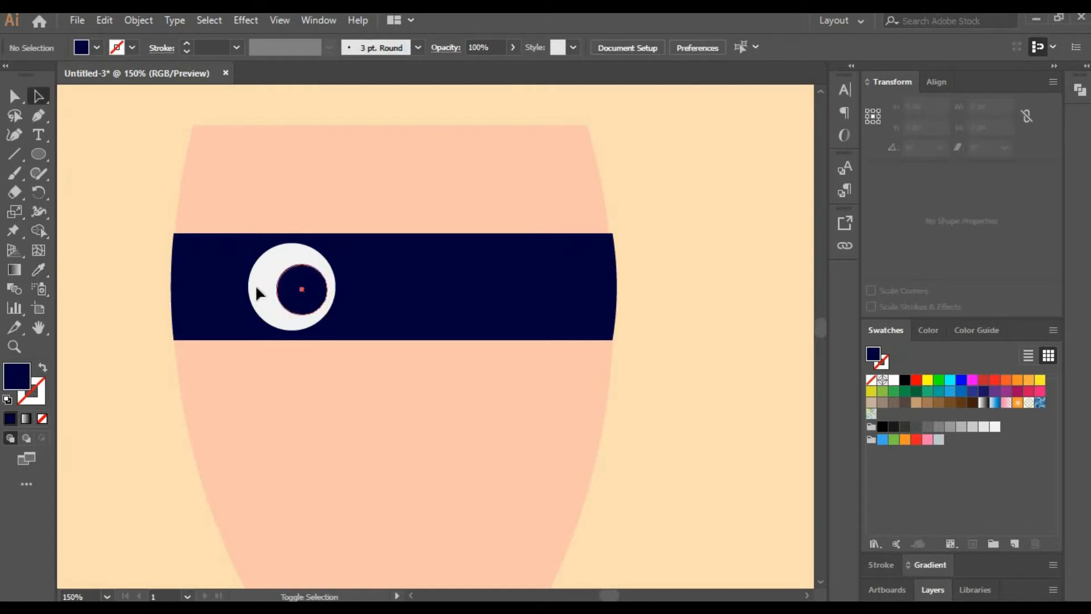
ctrl+shift+click(298, 291)
ctrl+shift+click(263, 290)
key(ctrl+c)
key(ctrl+v)
drag(443, 341, 502, 290)
click(706, 337)
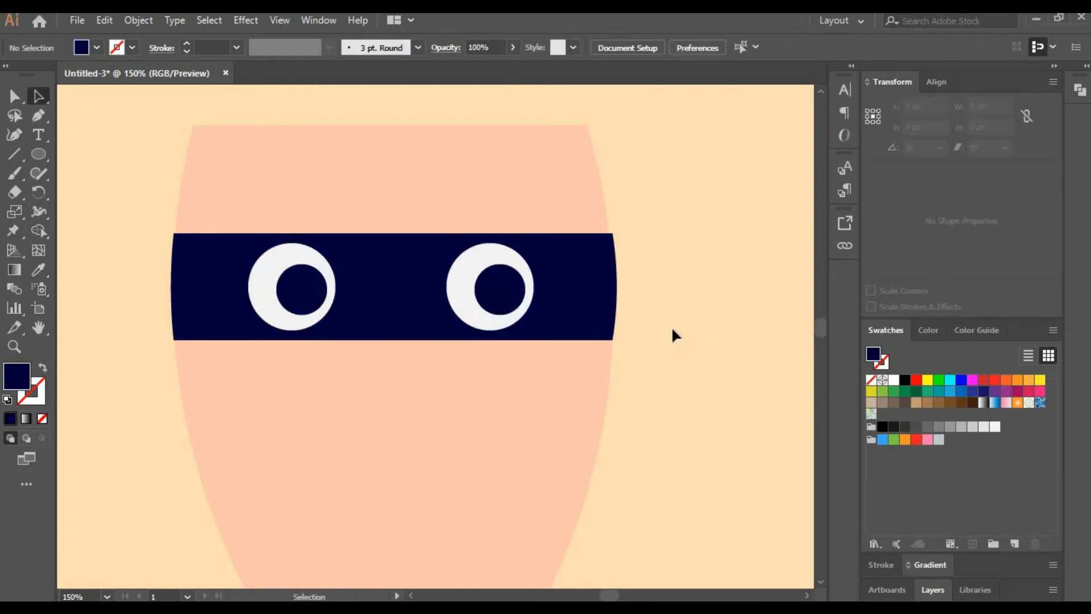
- Draw a navy rectangle about 73 by 178 px just to the right of the mask band
drag(688, 375, 575, 333)
click(38, 154)
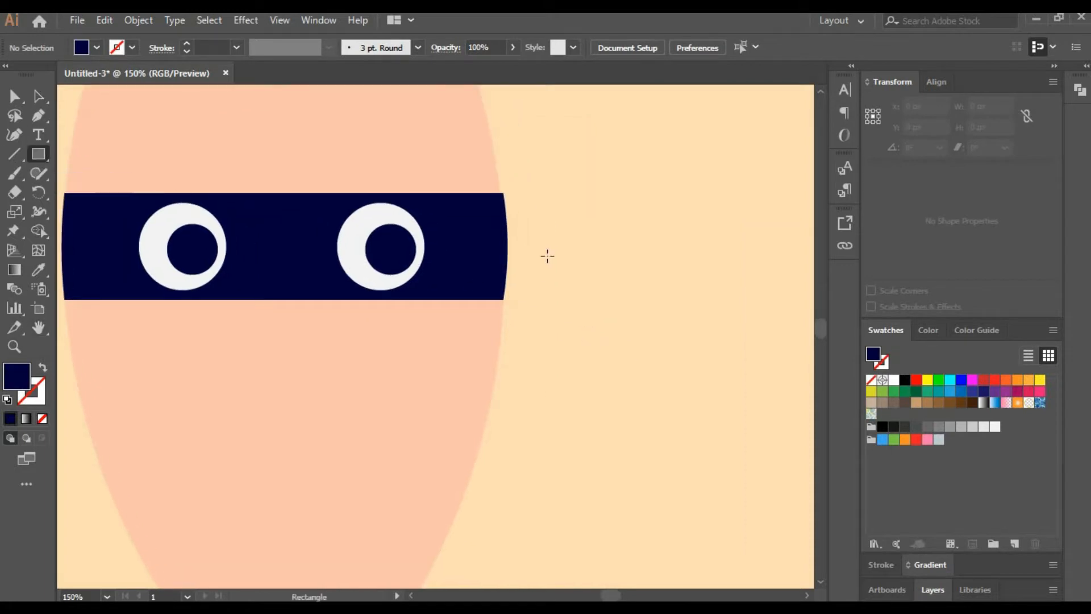
drag(541, 217, 643, 467)
- Move two of the rectangle's corners onto the mask's right end with the Curvature tool to attach it
click(14, 135)
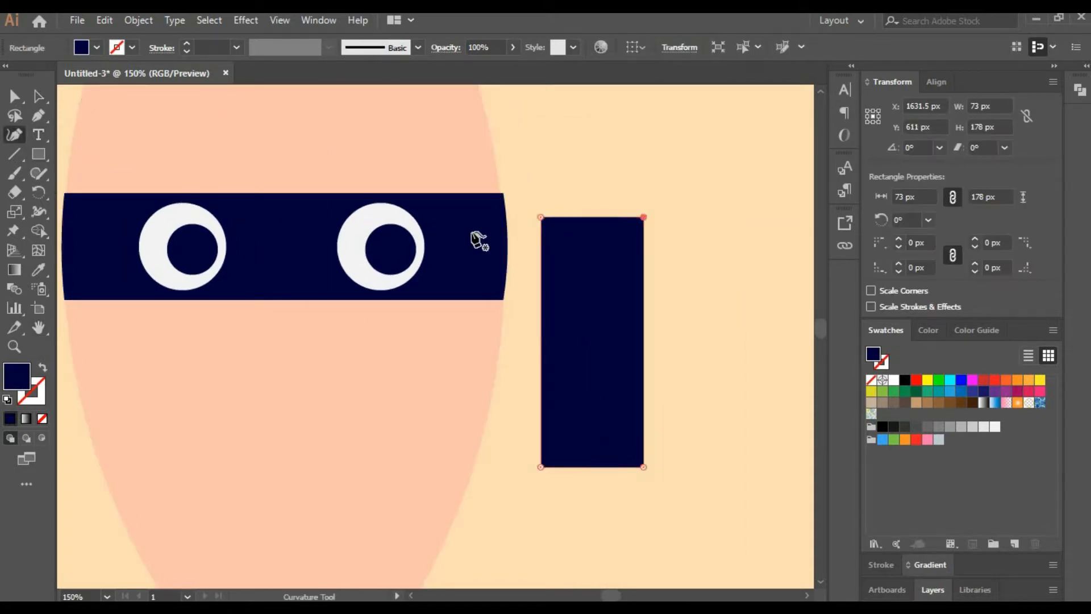
drag(541, 218, 505, 289)
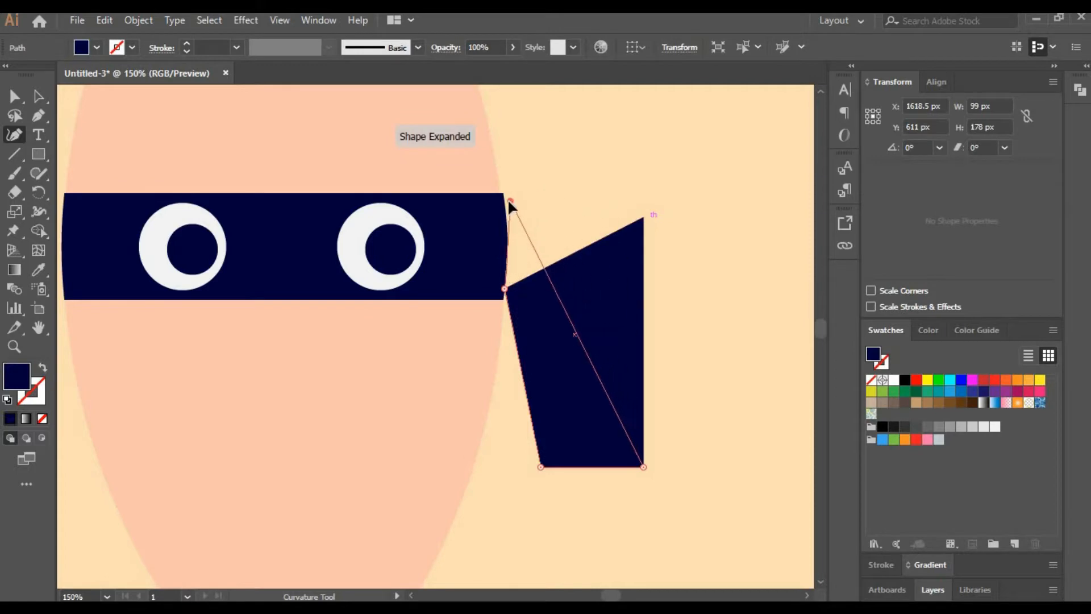
drag(505, 202, 504, 198)
- Bend the tail's outer edge into a flowing curve and pull its lower outer corner away from the face
drag(540, 265, 579, 214)
drag(638, 297, 603, 313)
drag(617, 380, 656, 381)
drag(603, 314, 610, 305)
drag(644, 466, 724, 466)
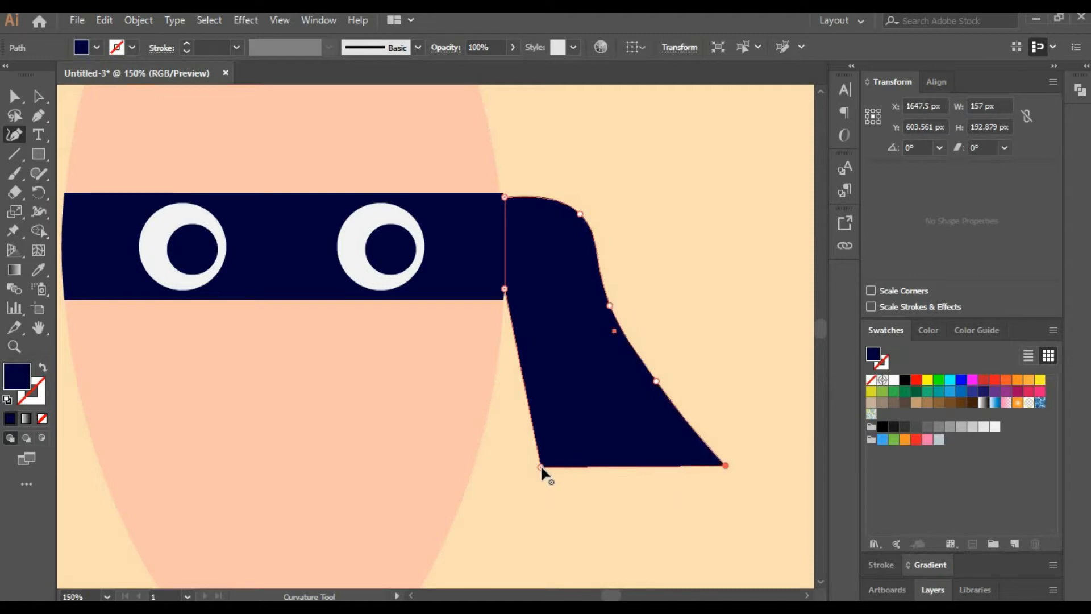
- Shift the tail's lower inner corner outward, make it smooth, and bend the inner edge into an S-curve
drag(540, 466, 620, 467)
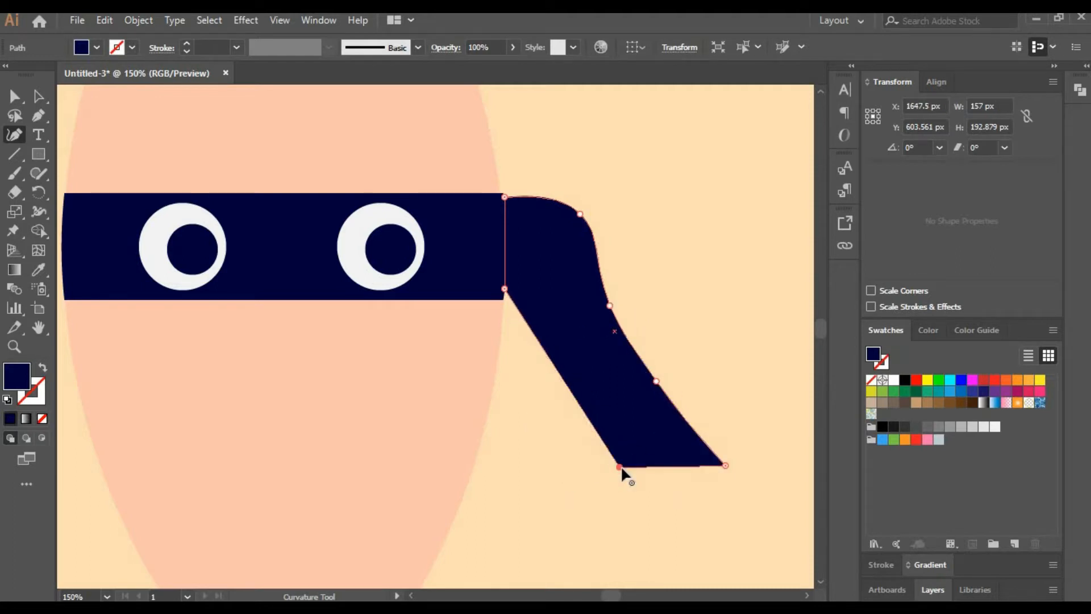
double_click(620, 467)
drag(512, 355, 546, 395)
drag(538, 318, 529, 319)
drag(544, 392, 559, 414)
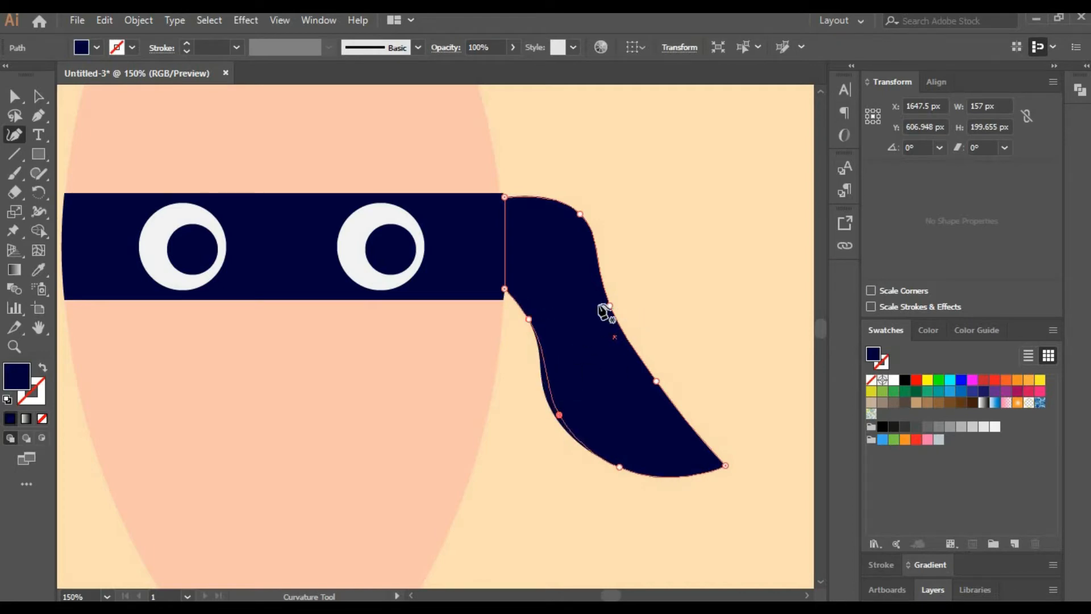
- Refine the curves on both sides of the mask tail and give its bottom edge a wave
mouse_move(610, 306)
mouse_down()
mouse_move(626, 289)
mouse_move(613, 298)
mouse_up()
drag(656, 382, 675, 373)
drag(613, 298, 621, 299)
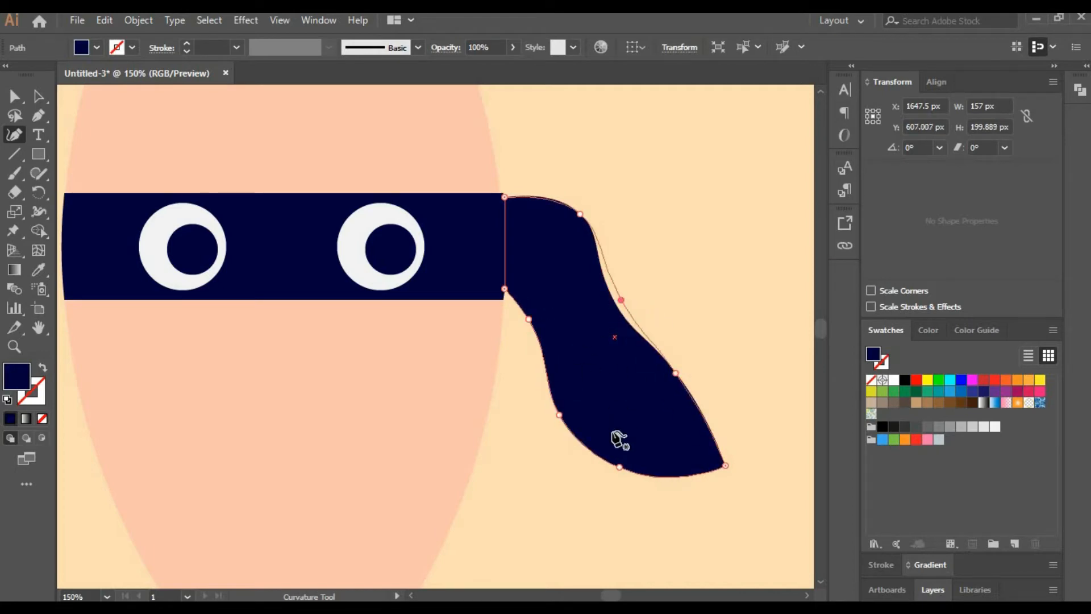
click(669, 467)
mouse_move(626, 479)
mouse_down()
mouse_move(608, 478)
mouse_move(683, 455)
mouse_move(608, 469)
mouse_up()
mouse_move(559, 415)
mouse_down()
mouse_move(578, 399)
mouse_move(556, 414)
mouse_up()
drag(528, 319, 540, 342)
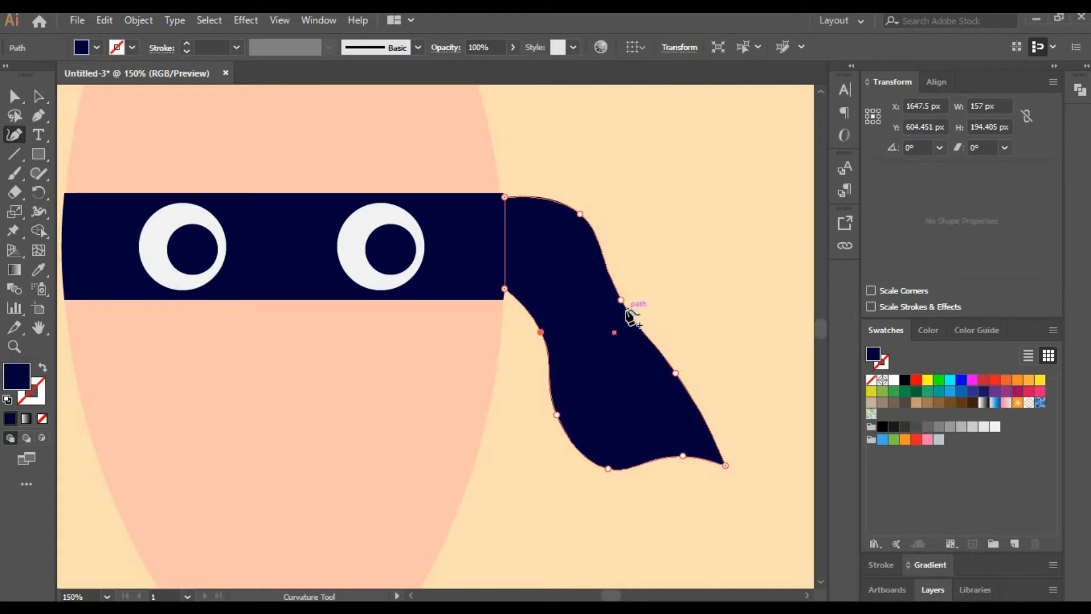
- Duplicate the mask tail, scale the copy to about 145 px wide, and lay it slightly offset over the original
click(39, 96)
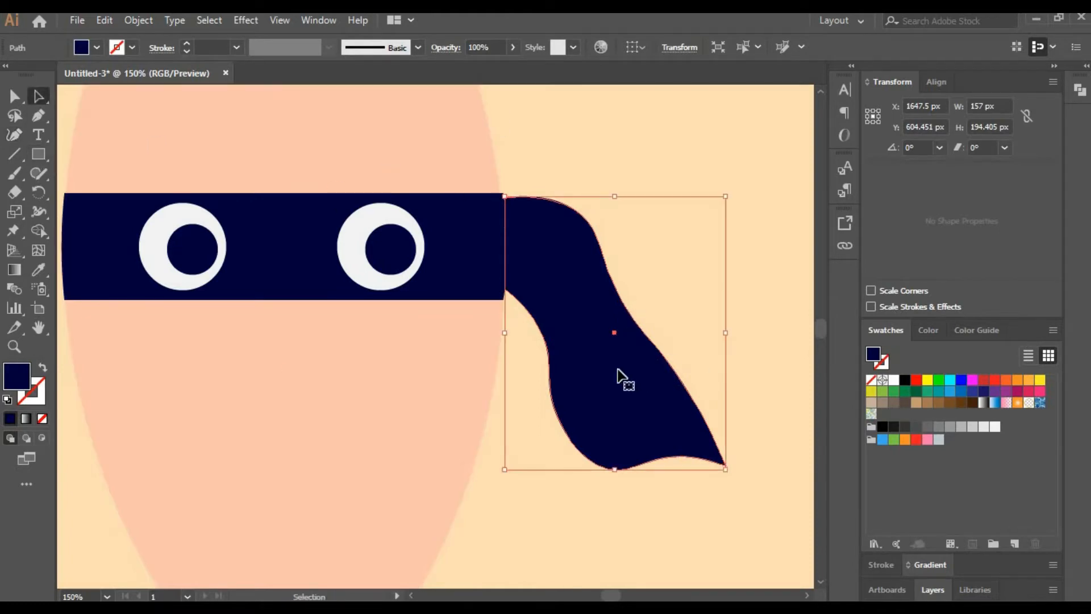
key(ctrl+c)
key(ctrl+v)
drag(545, 199, 537, 208)
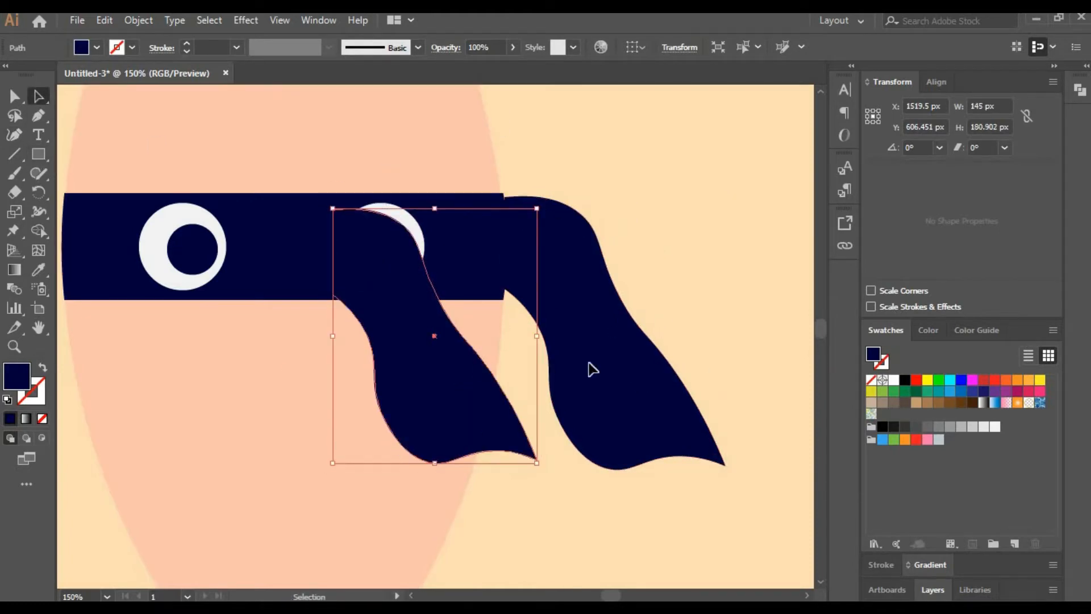
drag(434, 362, 643, 353)
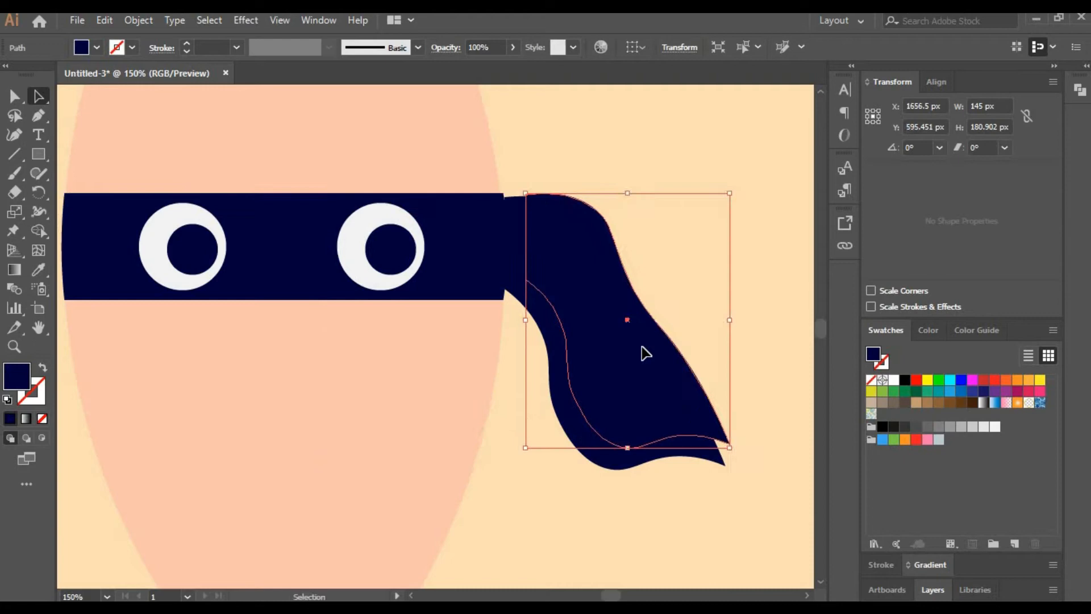
- Set the tail copy's opacity to 50% and nudge it so a thin shadow edge shows along the outer side
click(492, 47)
key(Return)
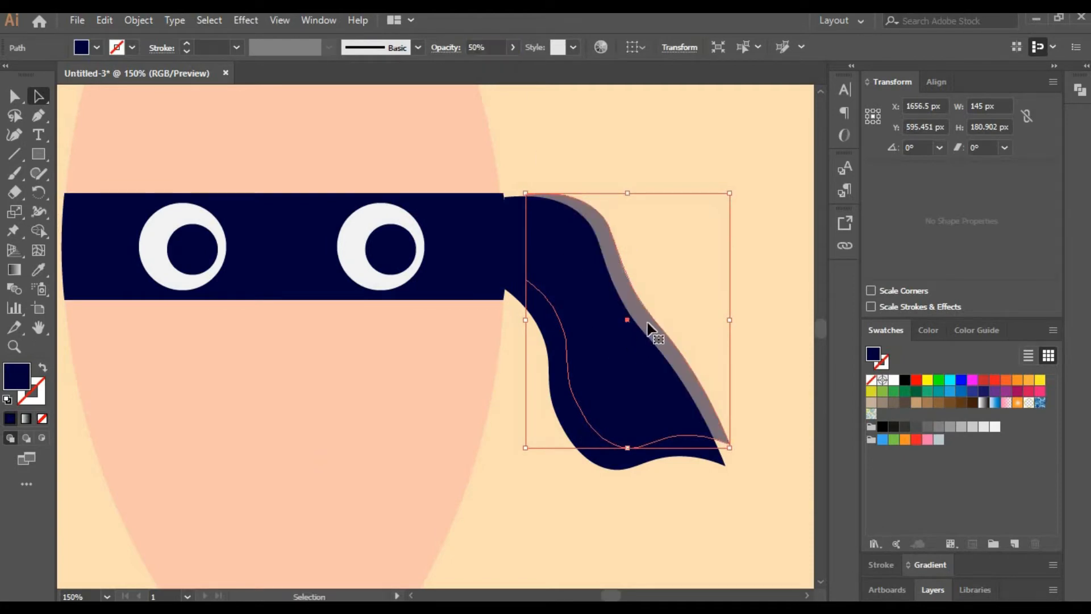
click(735, 197)
drag(636, 311, 640, 319)
click(643, 123)
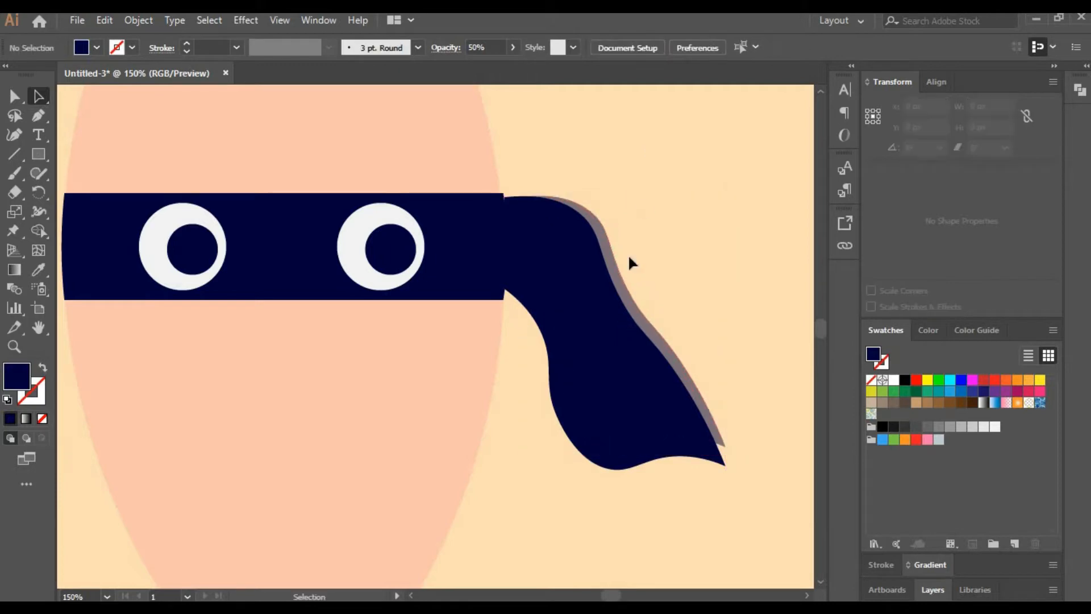
- Draw a rectangle about 159 by 74 px on the lower face for the mouth
key(space)
drag(432, 558, 540, 459)
key(m)
drag(277, 334, 500, 437)
- Sample the face's skin tone for the mouth rectangle and change its fill to a deeper orange Color Guide shade
click(38, 269)
click(419, 311)
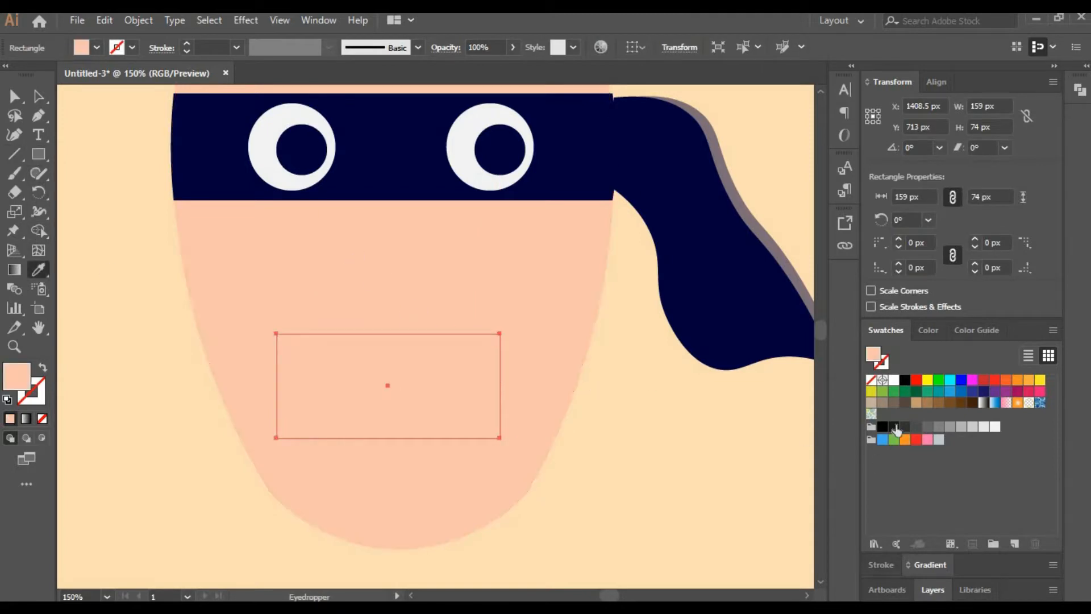
key(shift+F3)
click(982, 442)
click(885, 330)
click(1029, 382)
click(981, 330)
click(985, 443)
click(1007, 442)
- Curve the mouth's upper edge downward with the Curvature tool and spread its two upper corners outward
click(14, 135)
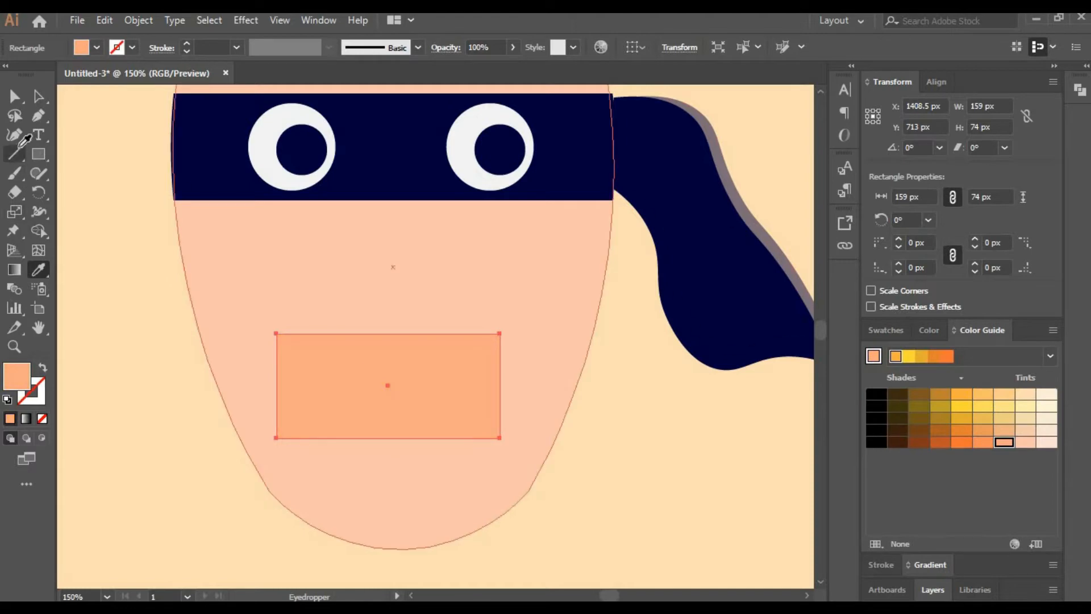
drag(381, 334, 381, 365)
drag(500, 334, 527, 335)
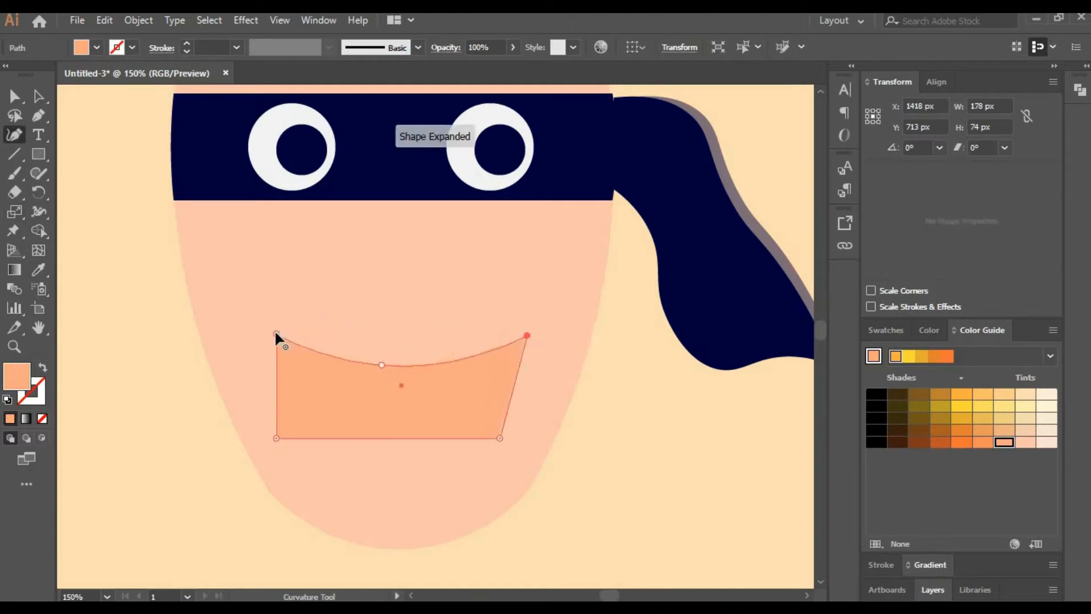
drag(276, 333, 254, 331)
drag(381, 365, 387, 365)
- Pull the middle of the mouth's lower edge down and delete both lower corners to form a rounded smile
click(388, 438)
click(500, 438)
drag(387, 438, 387, 463)
key(Delete)
click(277, 438)
key(Delete)
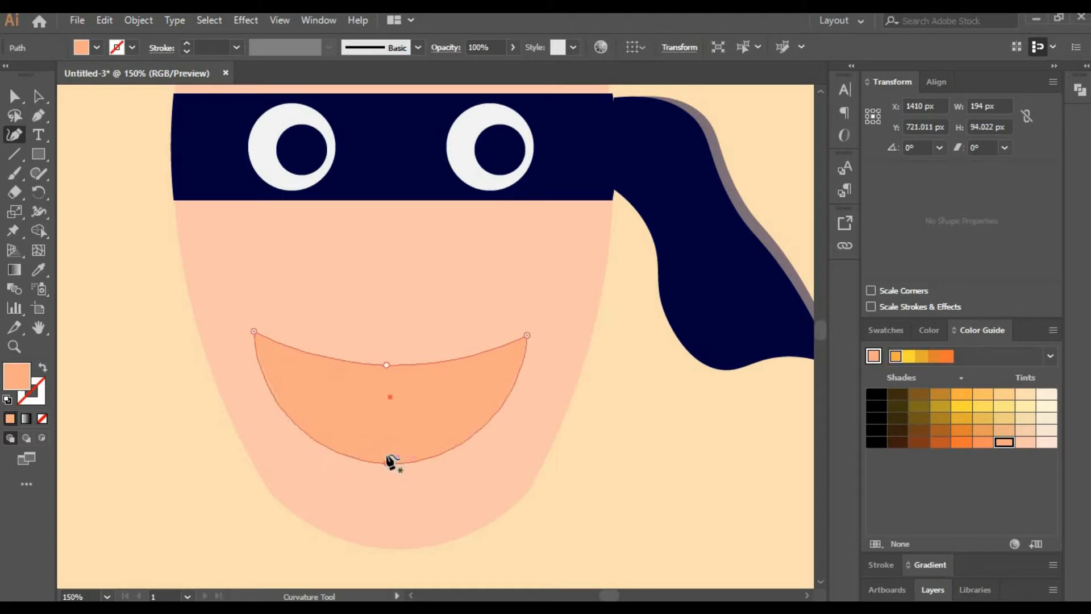
- Duplicate the smile, flatten the copy to about 28 px high, and place it over the mouth's upper part
click(38, 96)
key(ctrl+c)
key(ctrl+v)
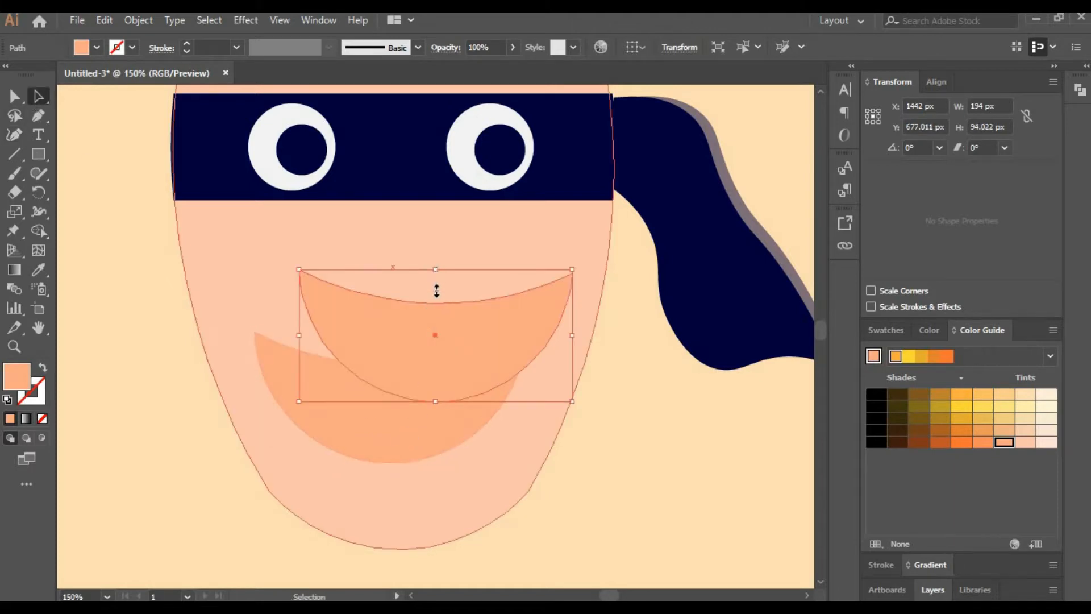
drag(435, 270, 410, 378)
- Snap the flattened copy's ends to the mouth corners and adjust its curve points into a crescent of teeth
key(shift+grave)
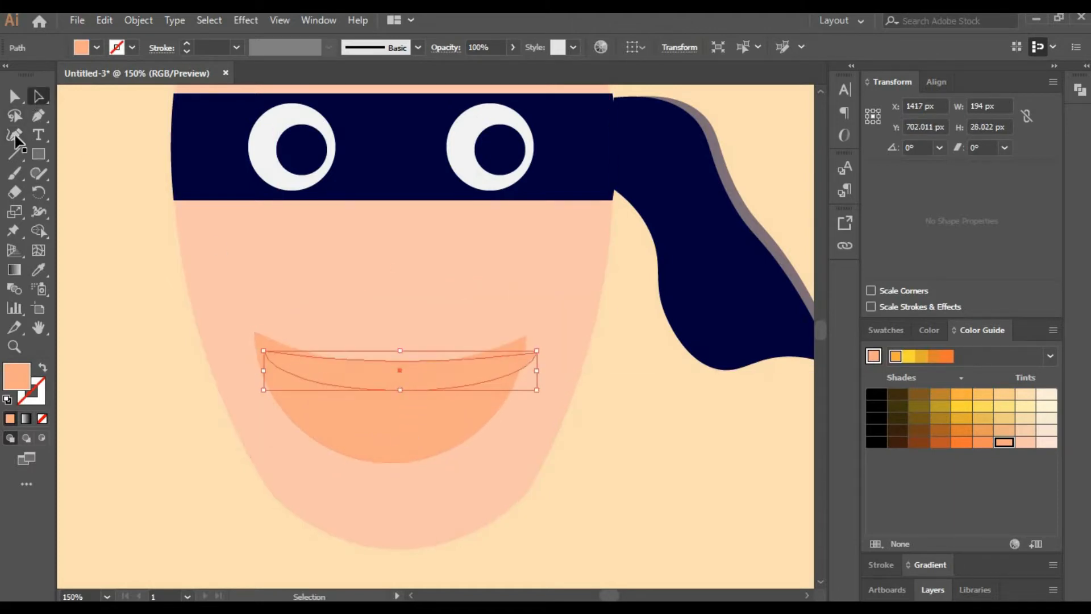
click(316, 356)
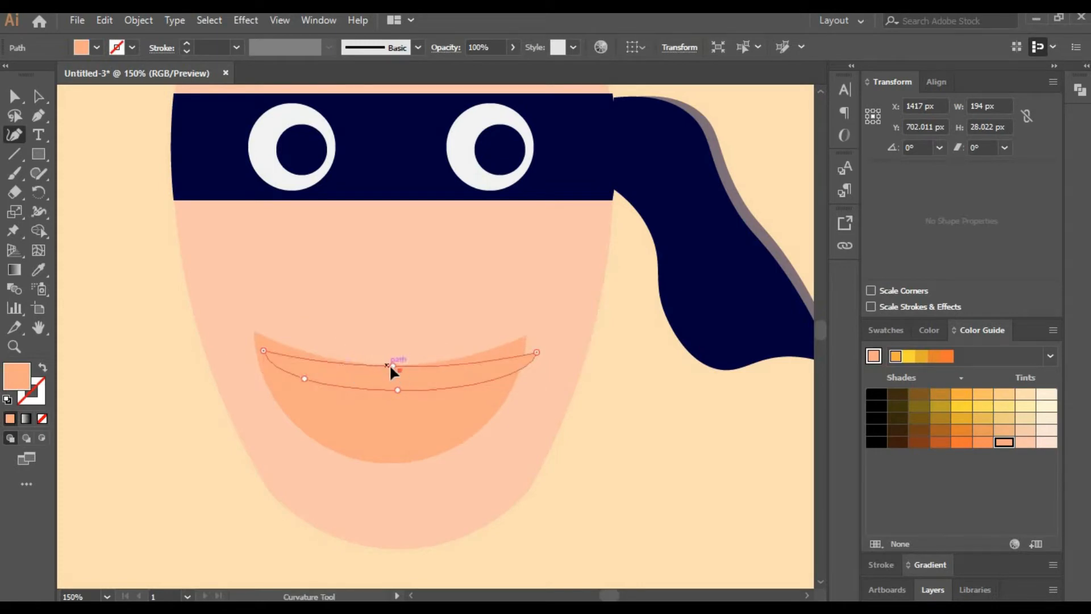
key(Delete)
drag(526, 344, 525, 336)
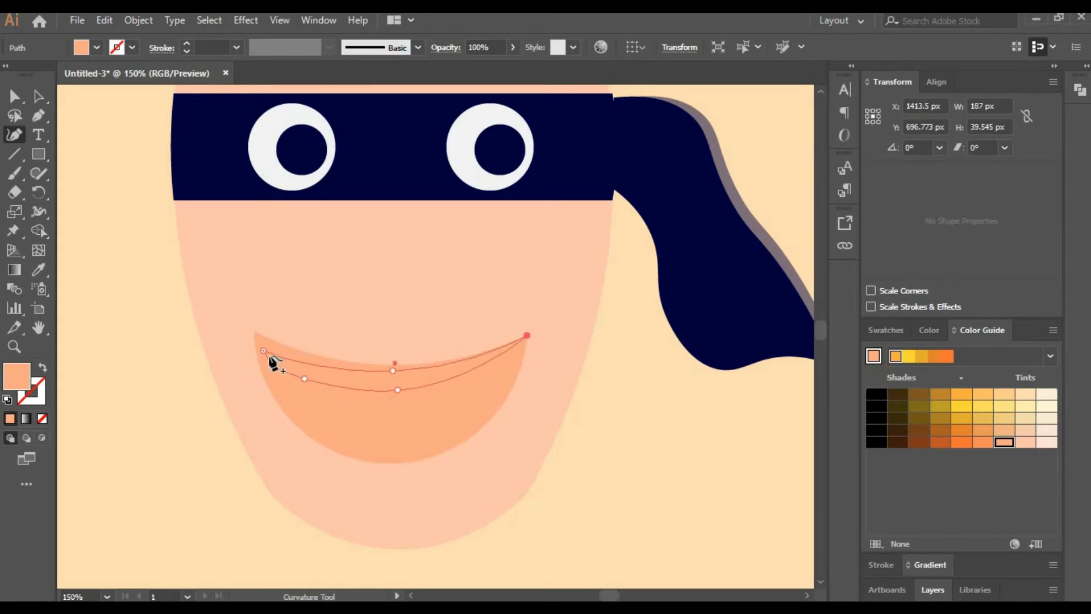
drag(263, 350, 256, 331)
click(304, 378)
key(Delete)
drag(392, 371, 391, 390)
- Fill the teeth crescent with the palest cream tint from the Color Guide and deselect it
click(45, 98)
click(1047, 394)
click(709, 431)
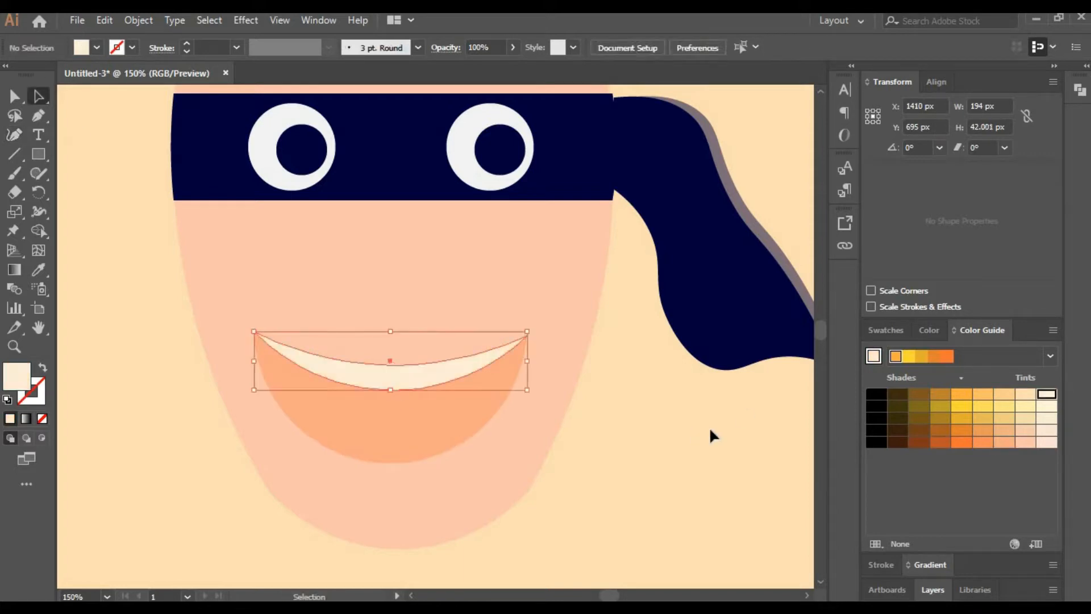
- Try to smooth the two angular jaw corners of the face with the Curvature tool
click(495, 462)
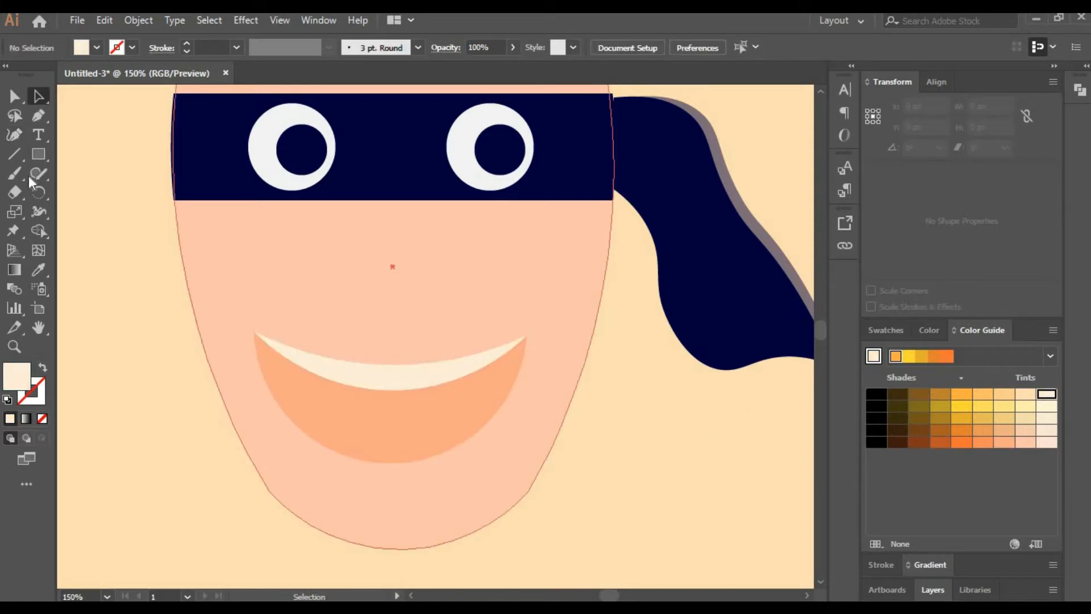
key(shift+grave)
drag(268, 490, 270, 489)
key(ctrl+z)
key(ctrl+z)
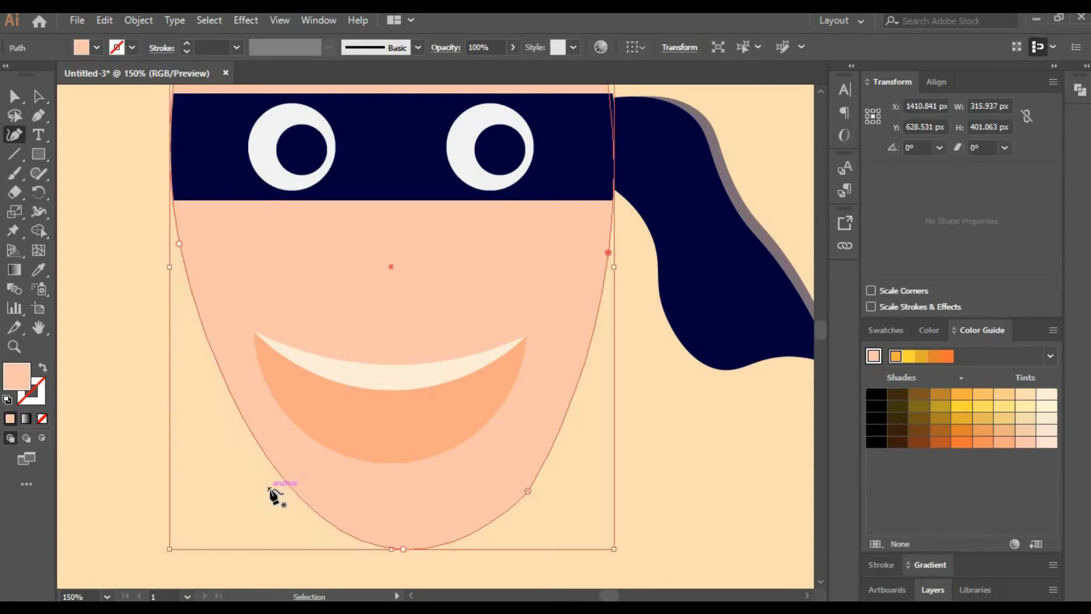
drag(528, 491, 535, 479)
key(ctrl+z)
key(ctrl+z)
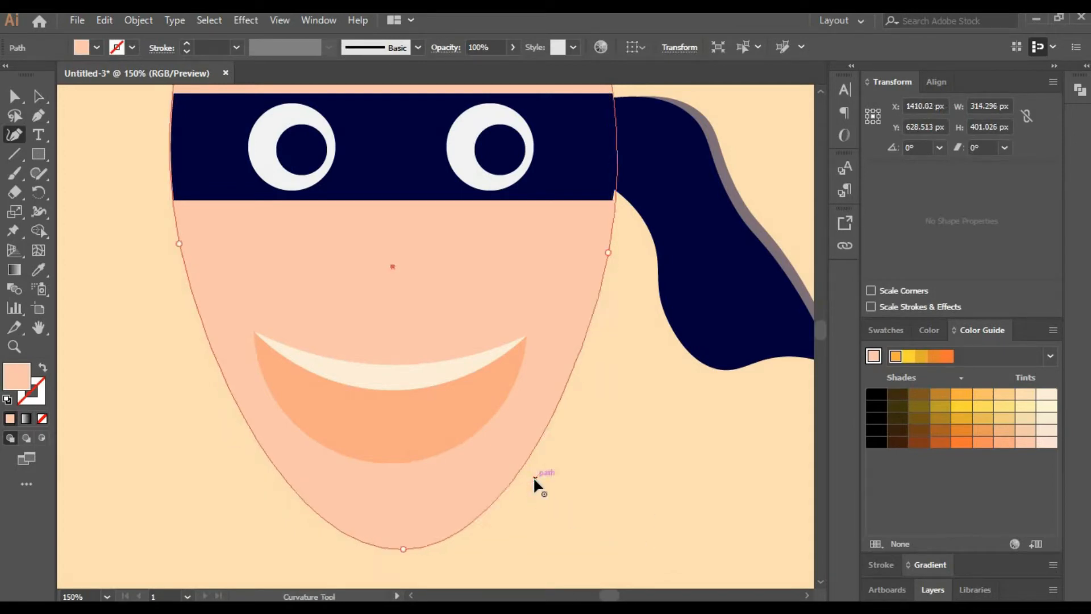
- Try to round the chin by raising its lowest point and adding a curve point on each side of the jaw
drag(404, 549, 392, 539)
click(542, 457)
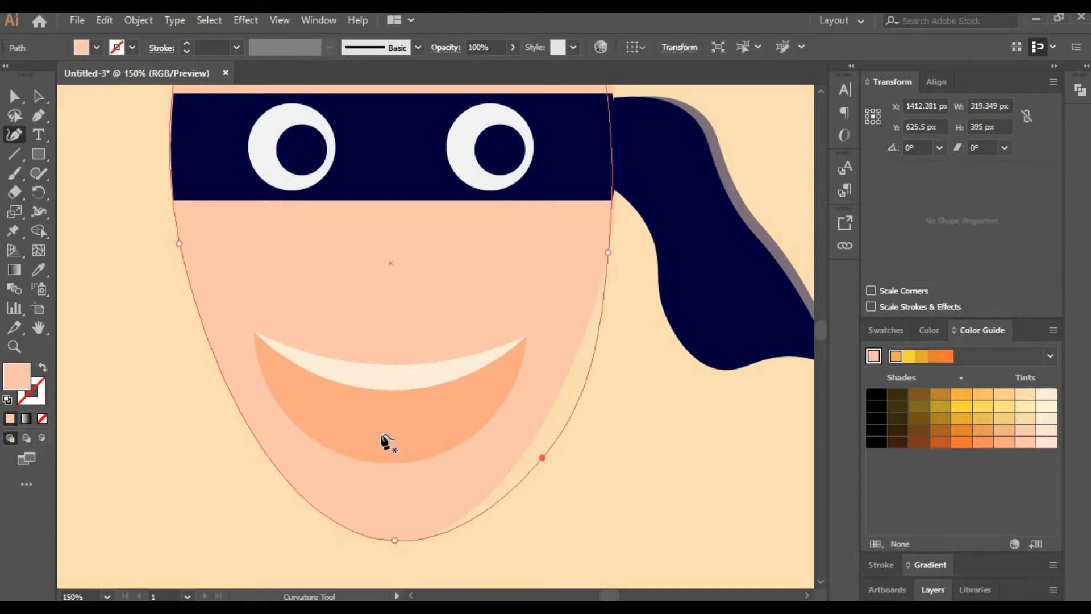
click(246, 457)
drag(247, 457, 251, 457)
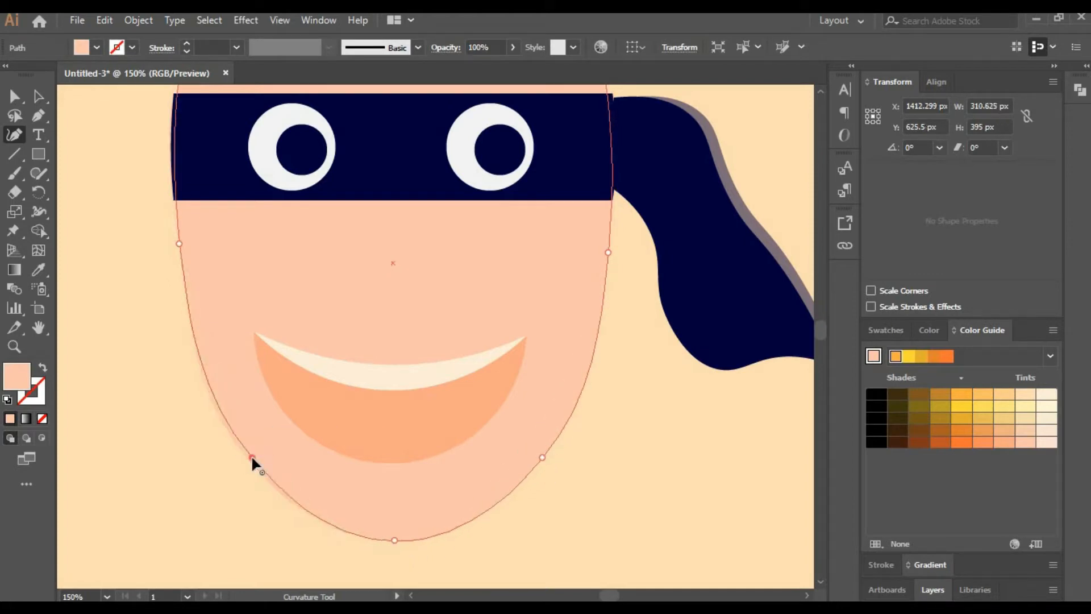
- Undo the jaw and chin changes and deselect the face
key(ctrl+z)
key(ctrl+z)
key(ctrl+z)
key(ctrl+z)
key(ctrl+z)
key(ctrl+z)
key(ctrl+z)
key(ctrl+z)
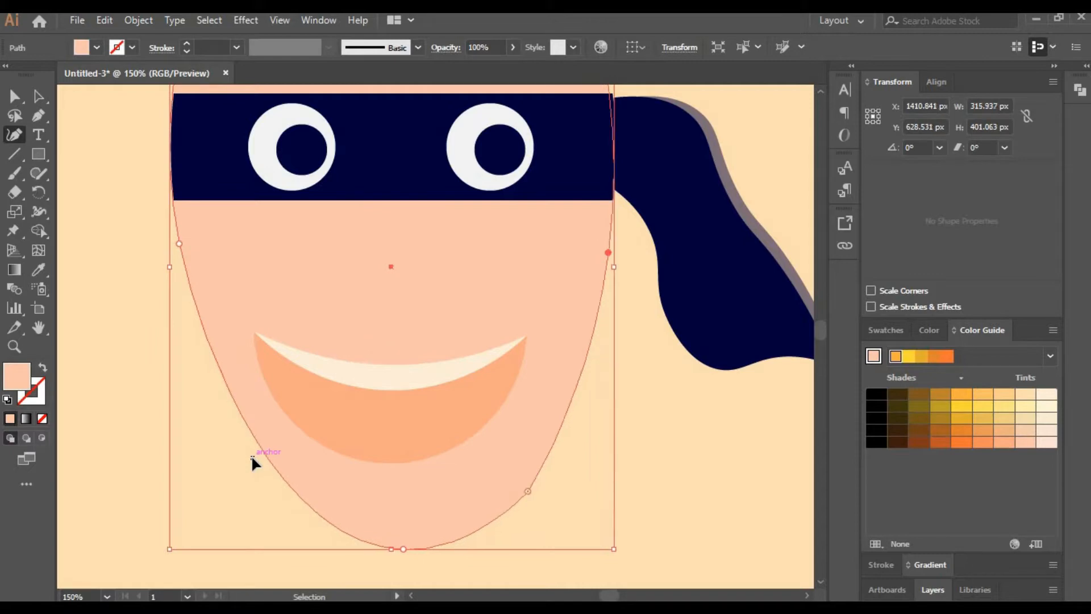
click(38, 97)
click(83, 169)
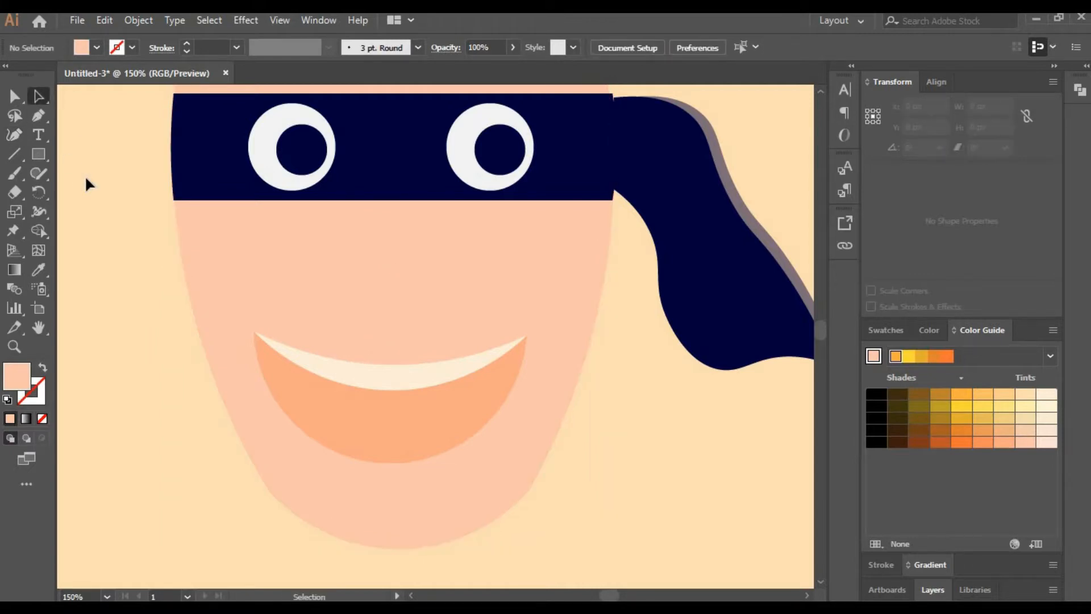
- Draw a rectangle about 295 by 89 px over the forehead and fill it black as the base for the hair
key(space)
drag(285, 178, 411, 275)
click(45, 162)
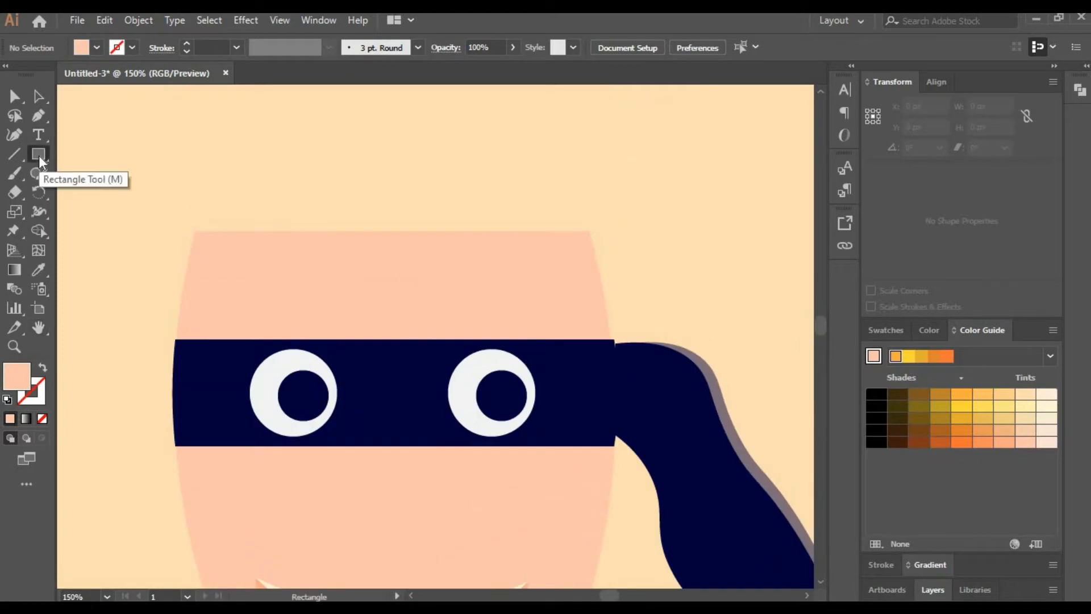
drag(188, 141, 601, 267)
scroll(682, 302, up, 3)
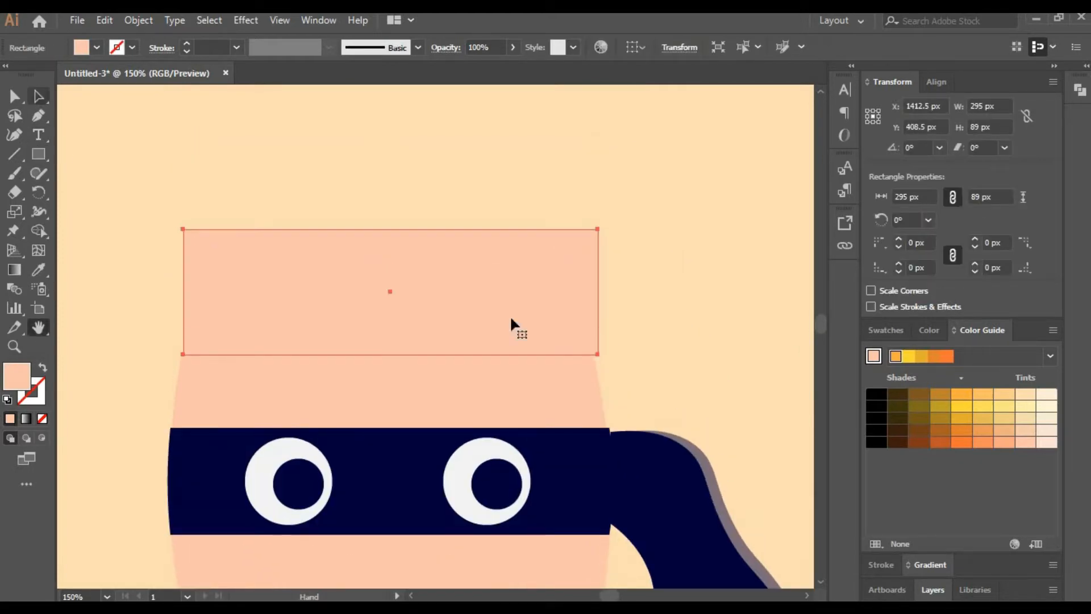
click(875, 394)
- With the Curvature tool, shape the hair's upper edge into a wave with a raised right tip, and bulge its right side outward
key(shift+grave)
drag(369, 230, 273, 154)
drag(425, 153, 442, 204)
drag(597, 229, 646, 176)
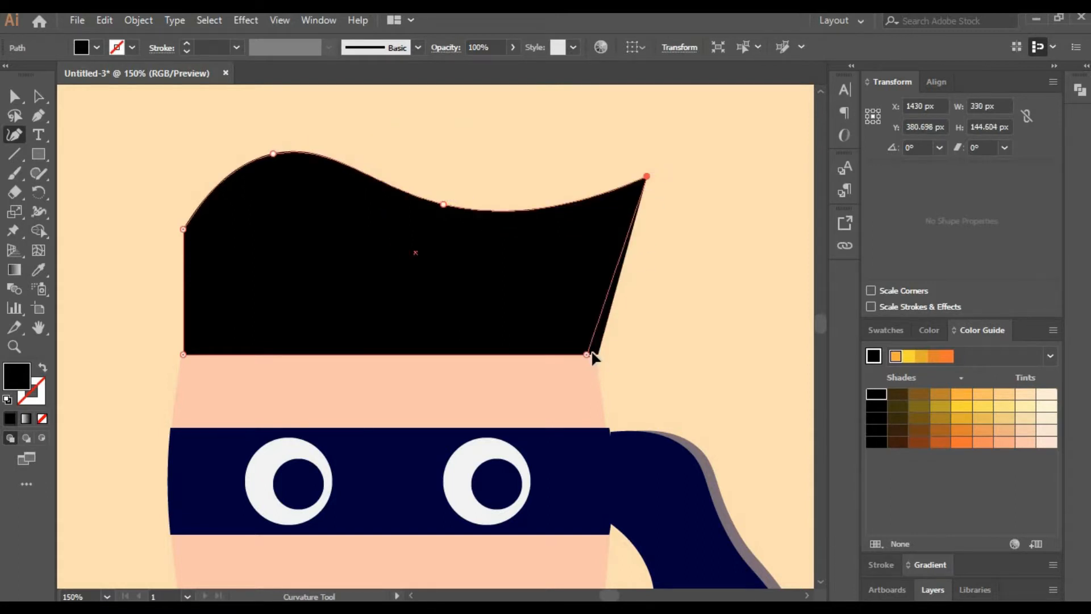
drag(620, 281, 642, 279)
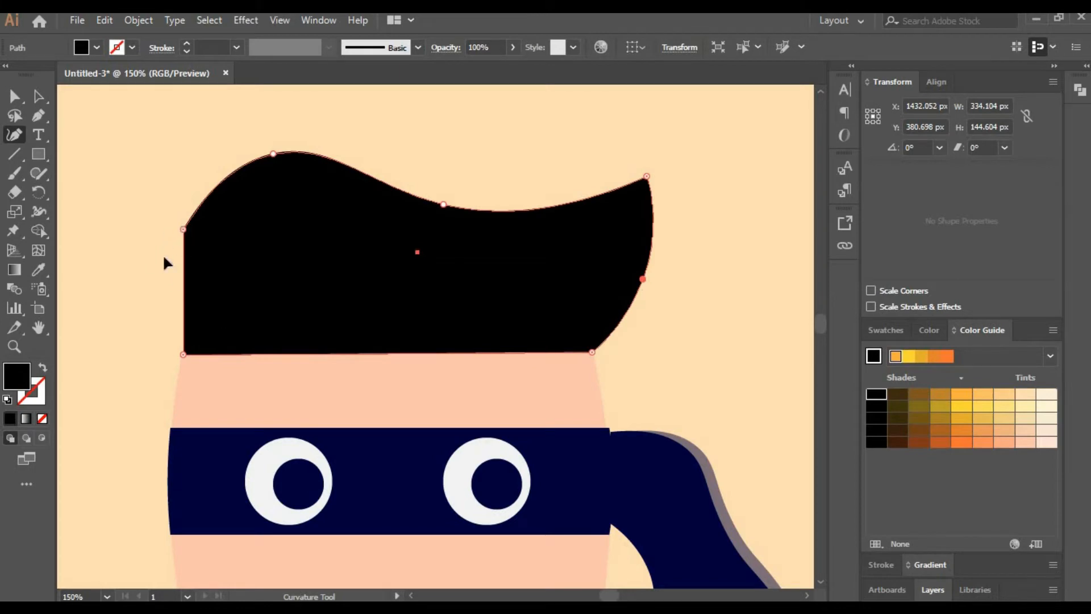
- Extend the hair's left side down to the mask as a curved, pointed sideburn, then deselect the hair
drag(183, 229, 173, 409)
drag(201, 273, 165, 244)
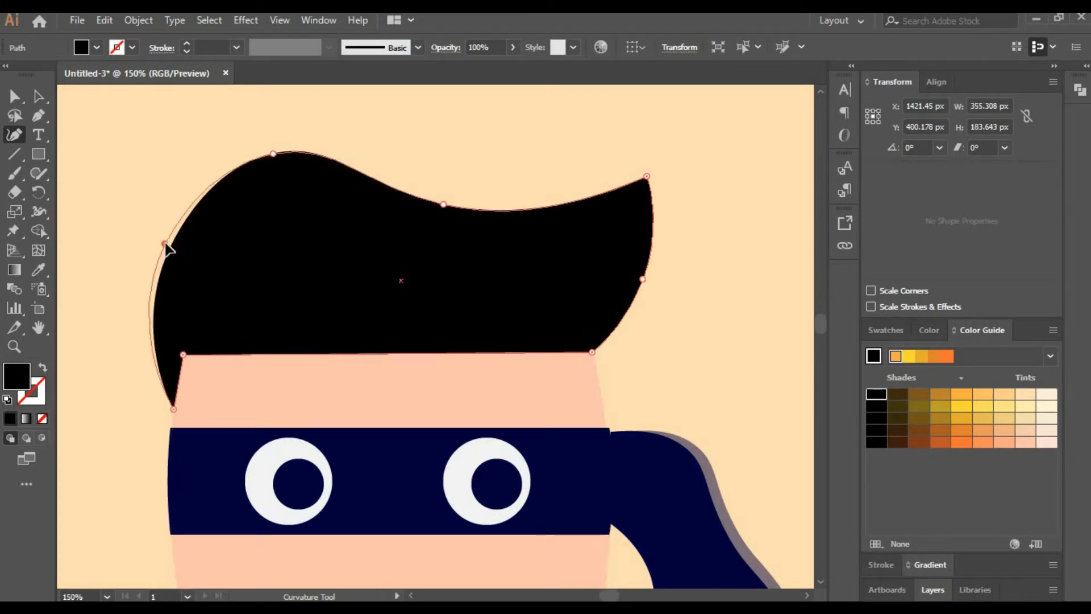
drag(173, 409, 172, 430)
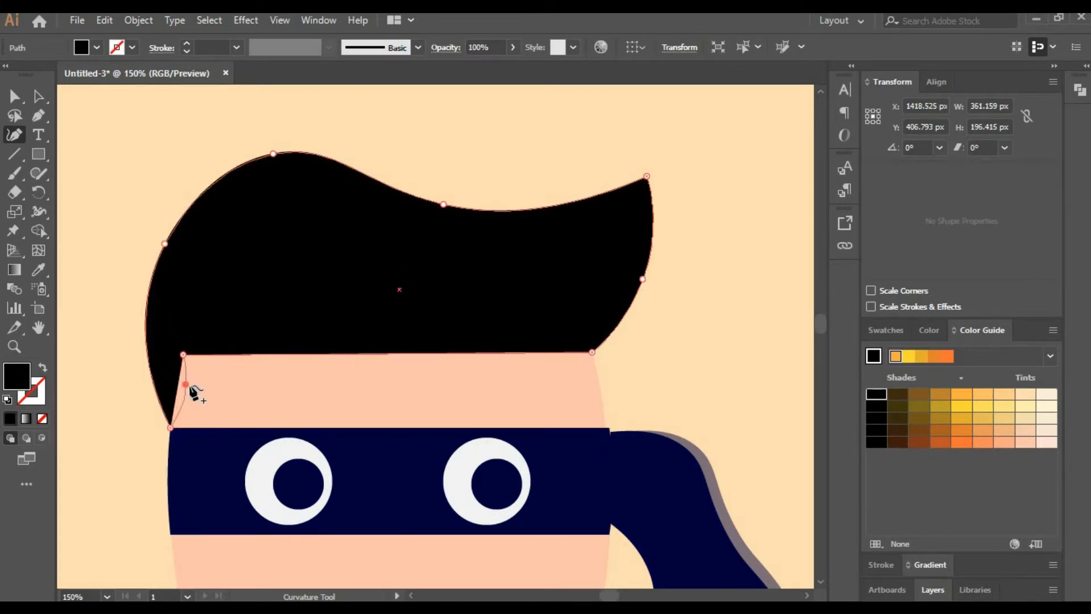
drag(183, 354, 193, 353)
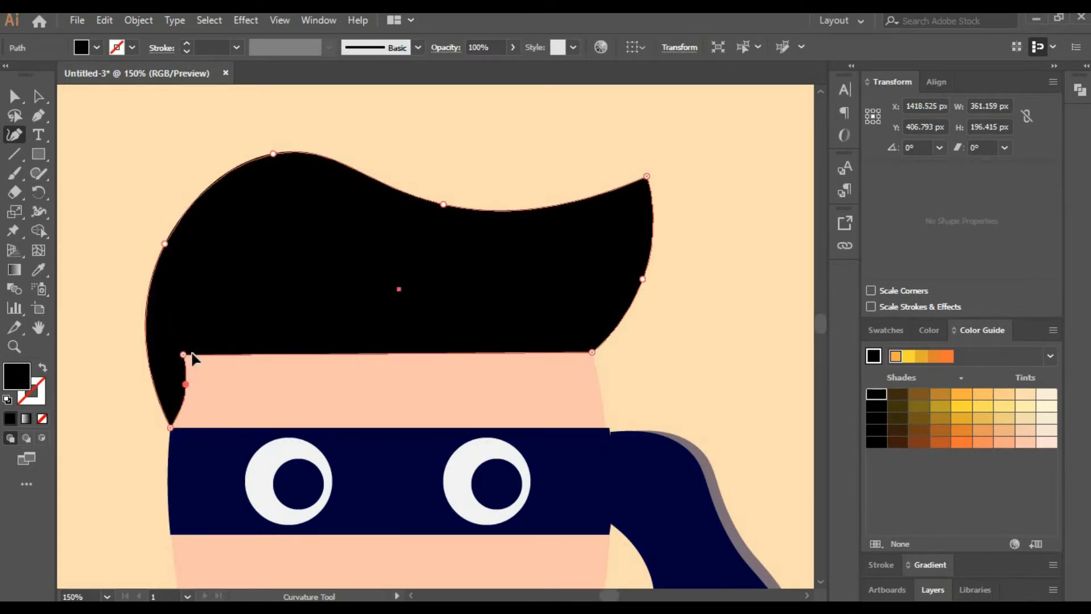
click(45, 103)
click(376, 142)
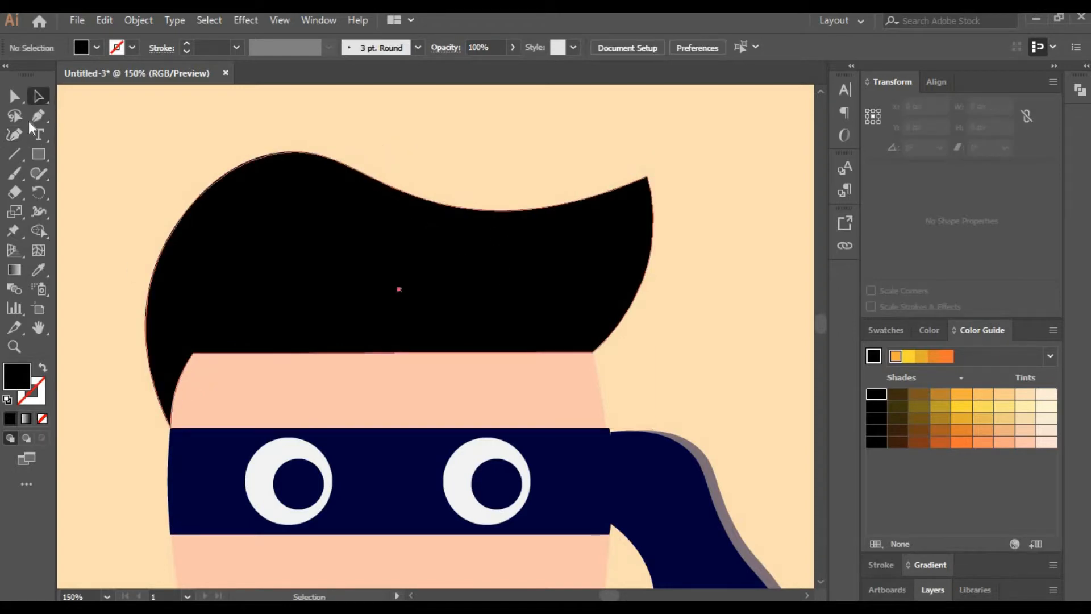
- Bend the hair's straight lower edge into a wavy hairline, arched above the left eye and dipping toward the right, and deselect it
click(15, 134)
drag(248, 352, 247, 330)
drag(404, 307, 412, 347)
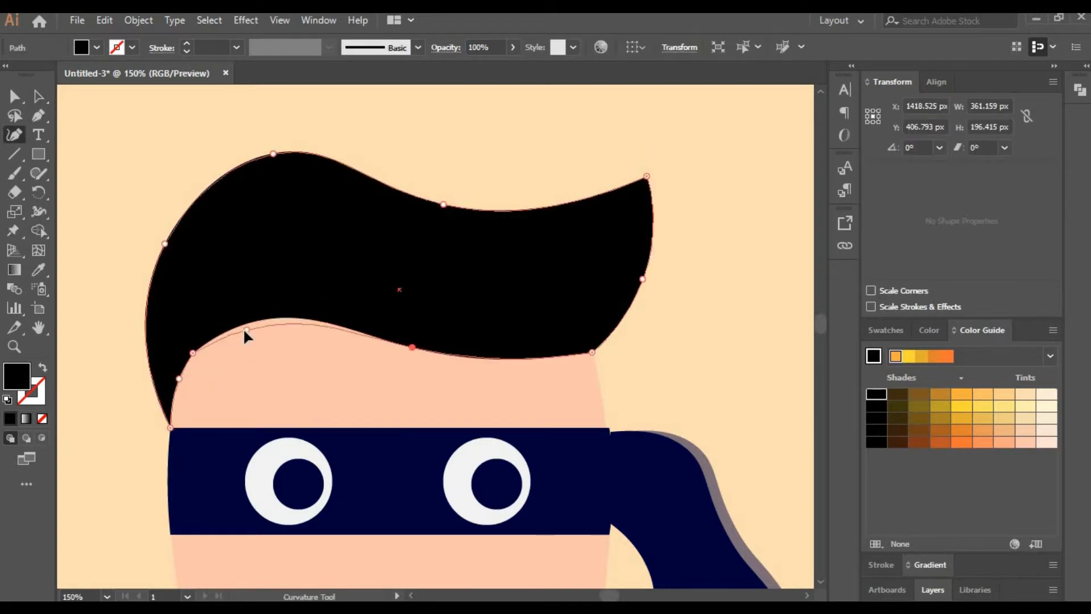
drag(245, 329, 243, 329)
click(39, 97)
click(389, 136)
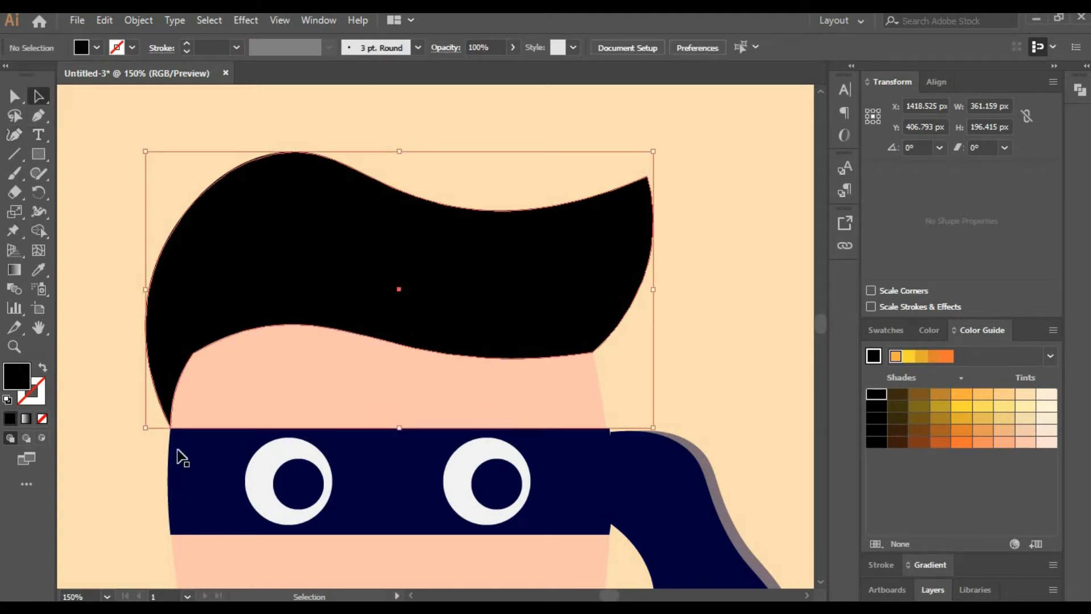
- Select all the head pieces, scale them down in the upper middle of the artboard and deselect them
text(25)
key(Return)
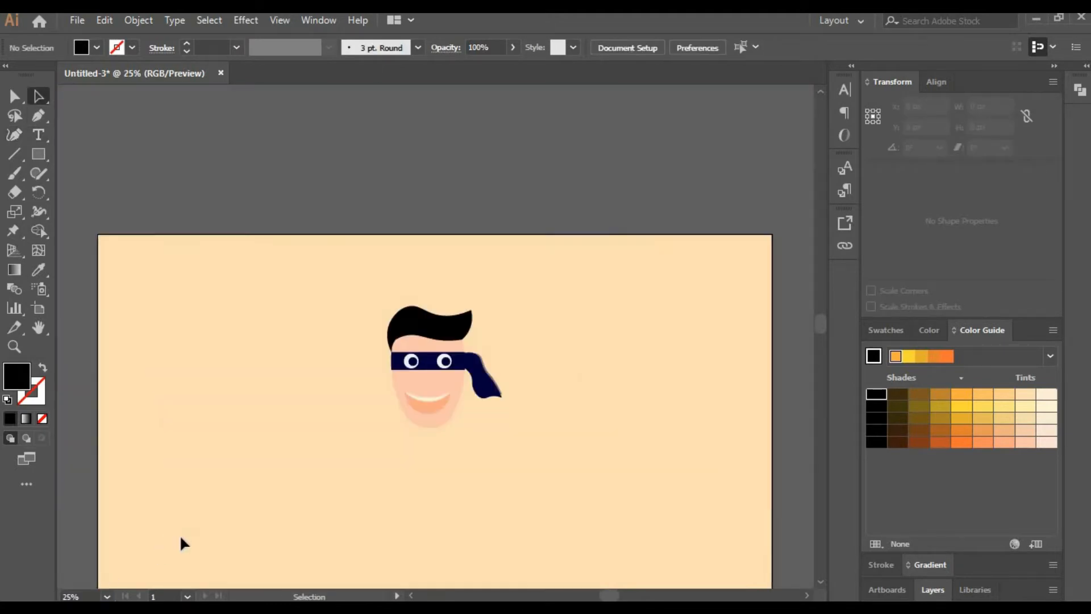
key(space)
drag(195, 408, 188, 299)
drag(347, 174, 450, 285)
click(514, 268)
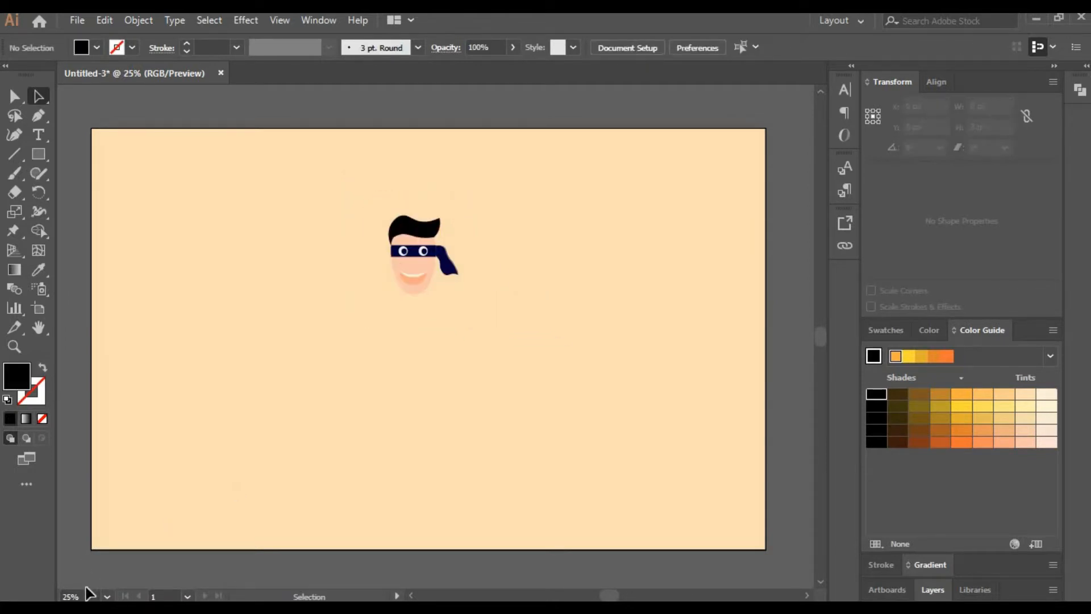
- Draw a neck square about 81 px wide under the chin and fill it with the orange sampled from the mouth
text(50)
key(Return)
click(39, 153)
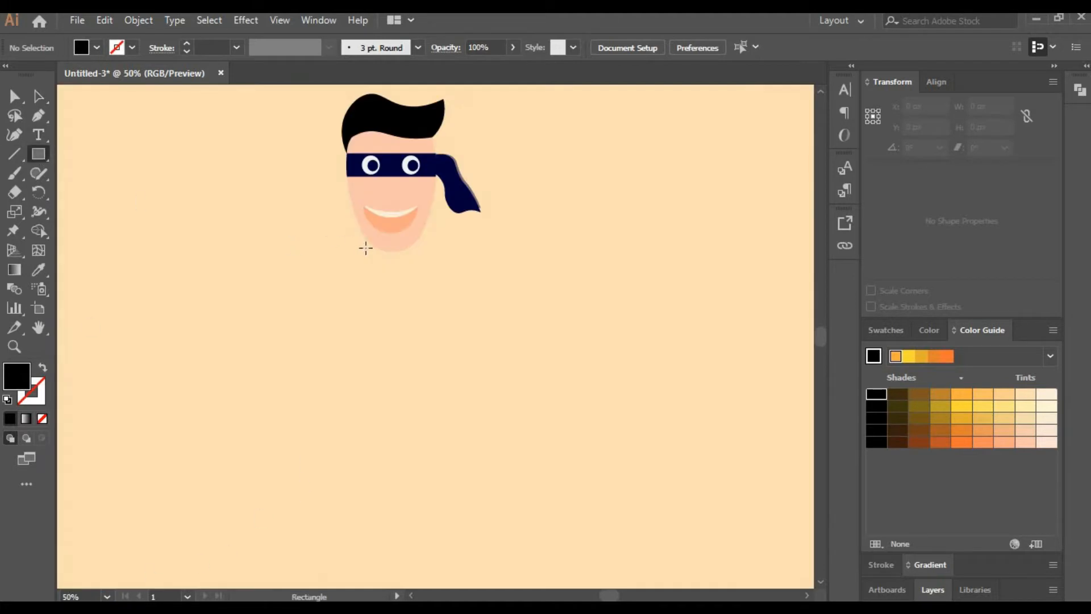
drag(373, 245, 411, 283)
click(38, 269)
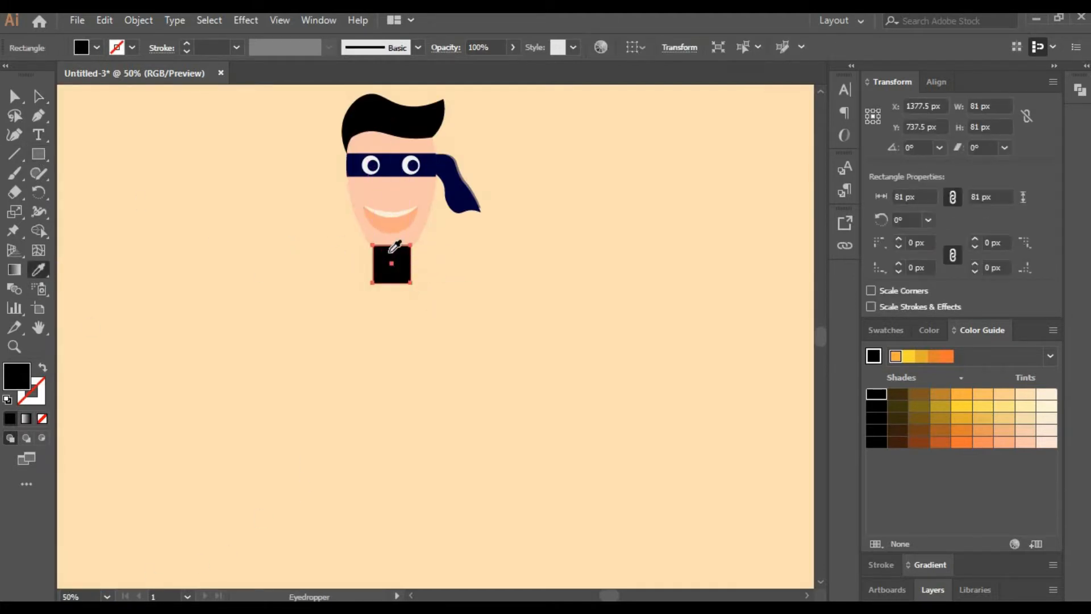
click(409, 214)
- Send the neck behind the face, move it up under the chin and deselect it
key(a)
right_click(400, 264)
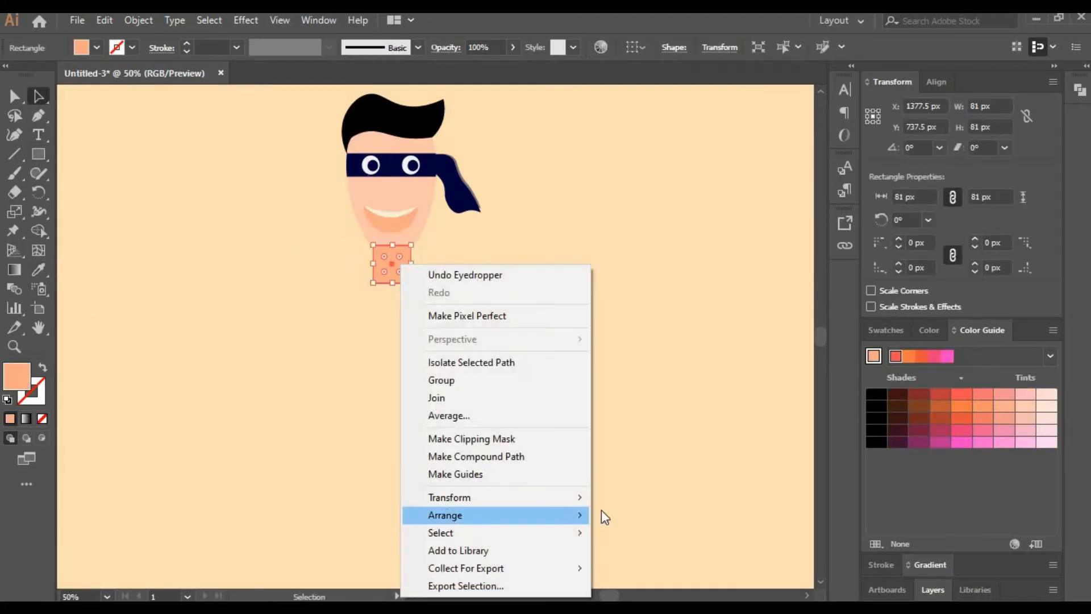
mouse_move(601, 513)
click(653, 564)
drag(392, 278, 390, 262)
click(436, 308)
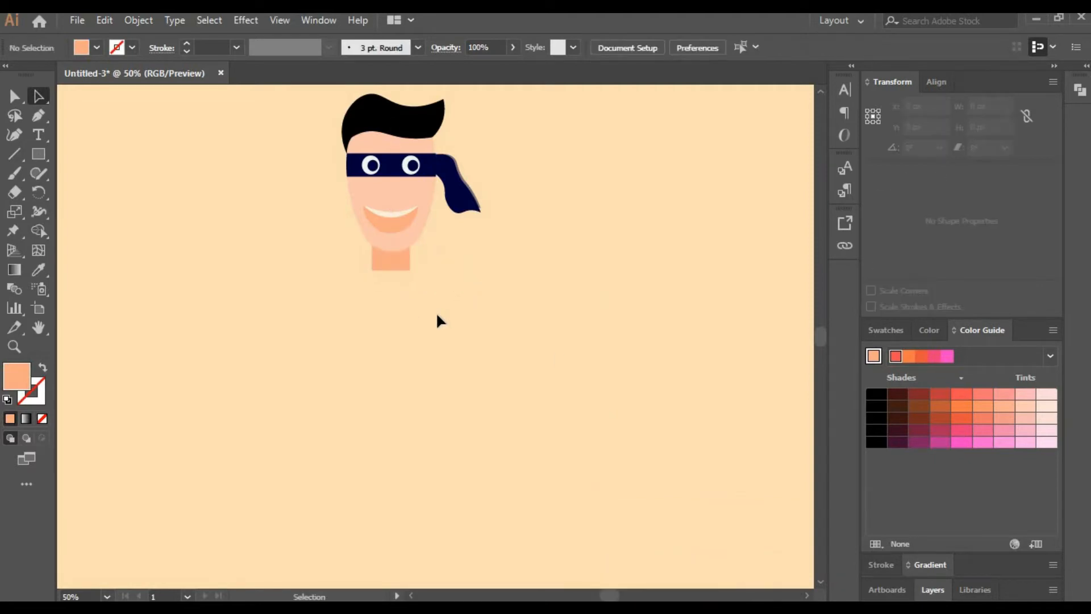
- Draw a torso rectangle about 618 by 497 px directly below the neck and fill it with a dark red shade
click(38, 154)
mouse_move(268, 279)
mouse_down()
mouse_move(562, 503)
mouse_move(557, 511)
mouse_up()
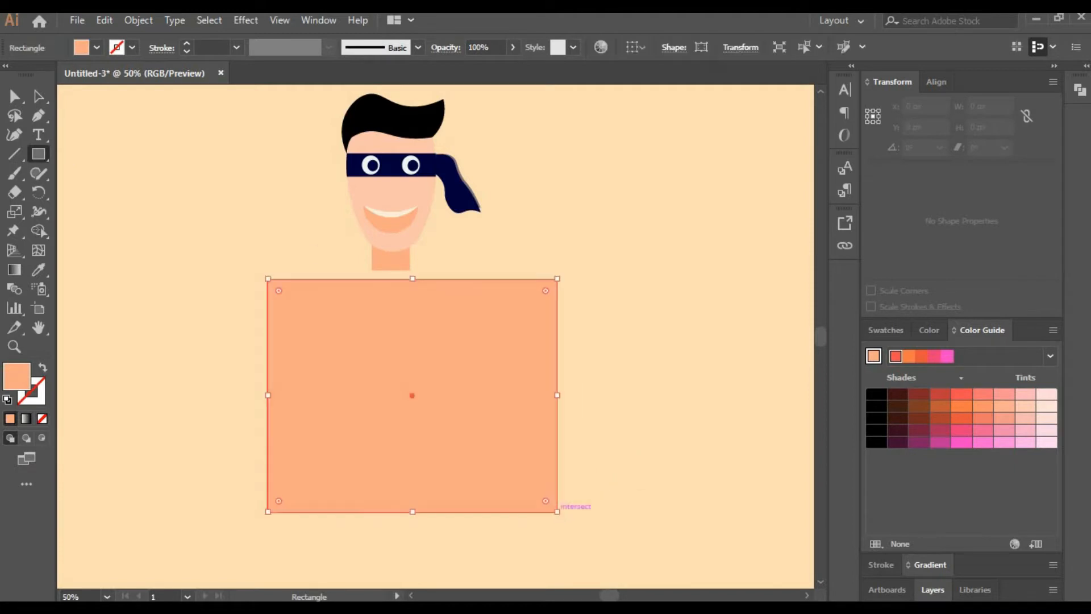
key(v)
drag(443, 377, 429, 367)
click(885, 330)
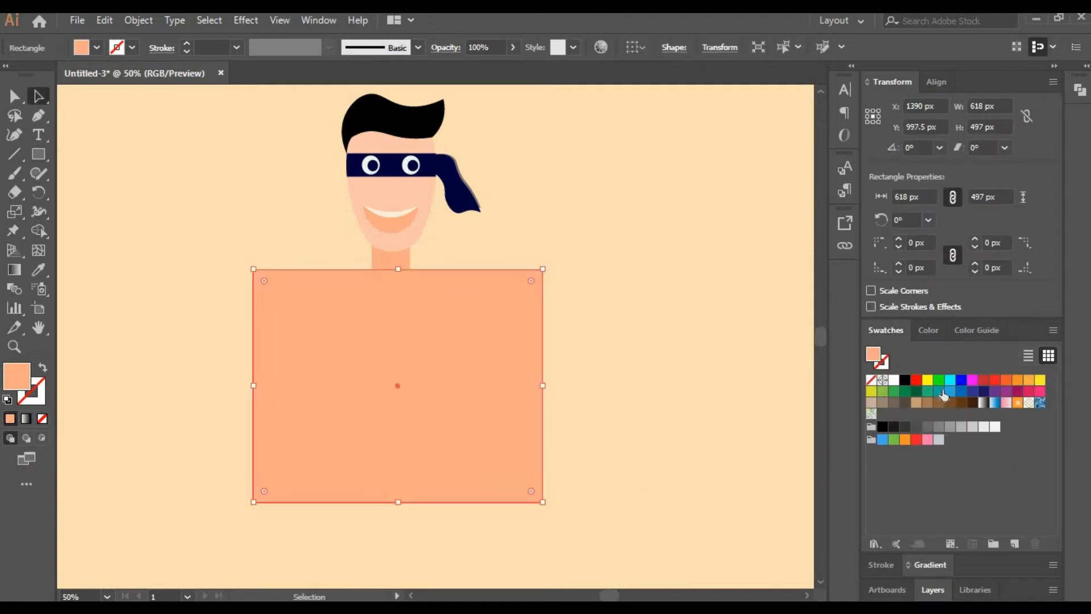
click(984, 380)
click(977, 330)
click(925, 398)
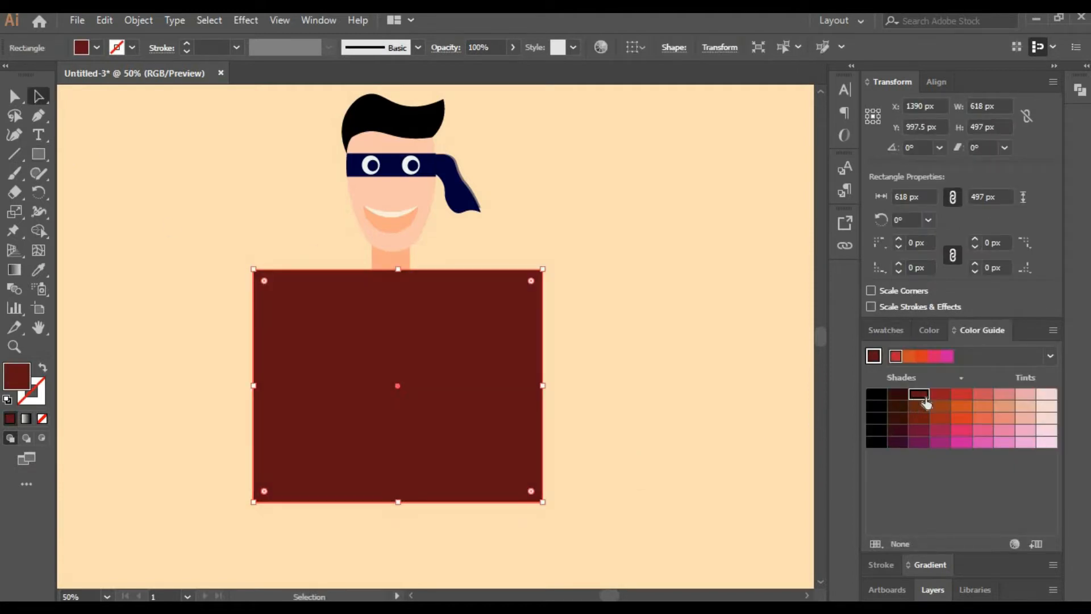
- With the Curvature tool, dip the torso's upper edge below the neck, round both shoulder corners and bulge the left side outward
click(14, 135)
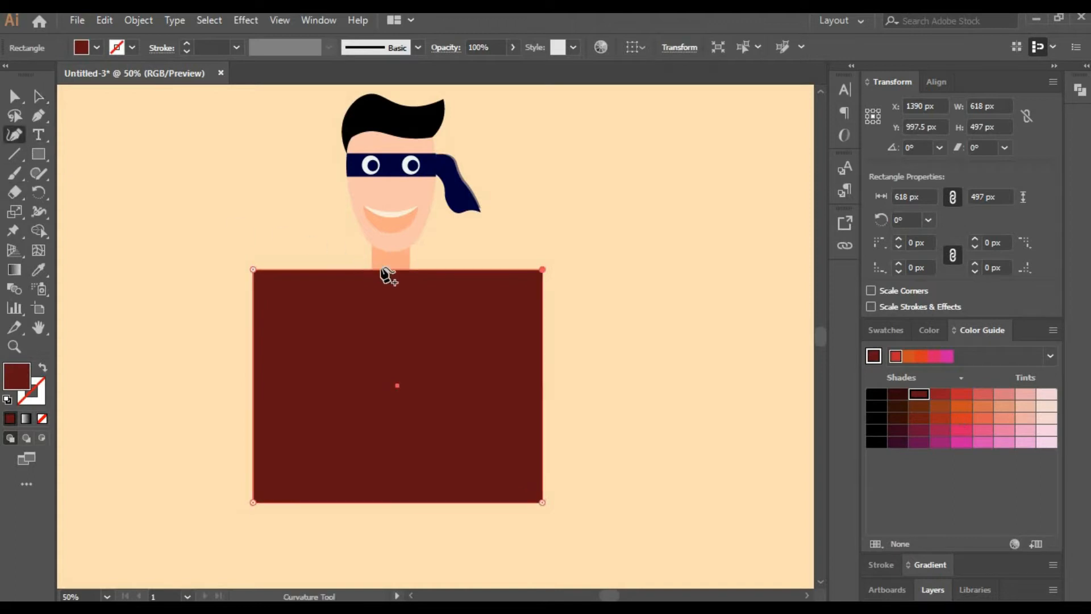
mouse_move(391, 272)
mouse_down()
mouse_move(390, 297)
mouse_move(387, 284)
mouse_up()
double_click(543, 269)
double_click(253, 269)
drag(229, 334, 220, 332)
- Pull the torso's two lower corners inward and down to form a waist, and round out the right shoulder and side
drag(253, 502, 299, 536)
drag(542, 502, 460, 538)
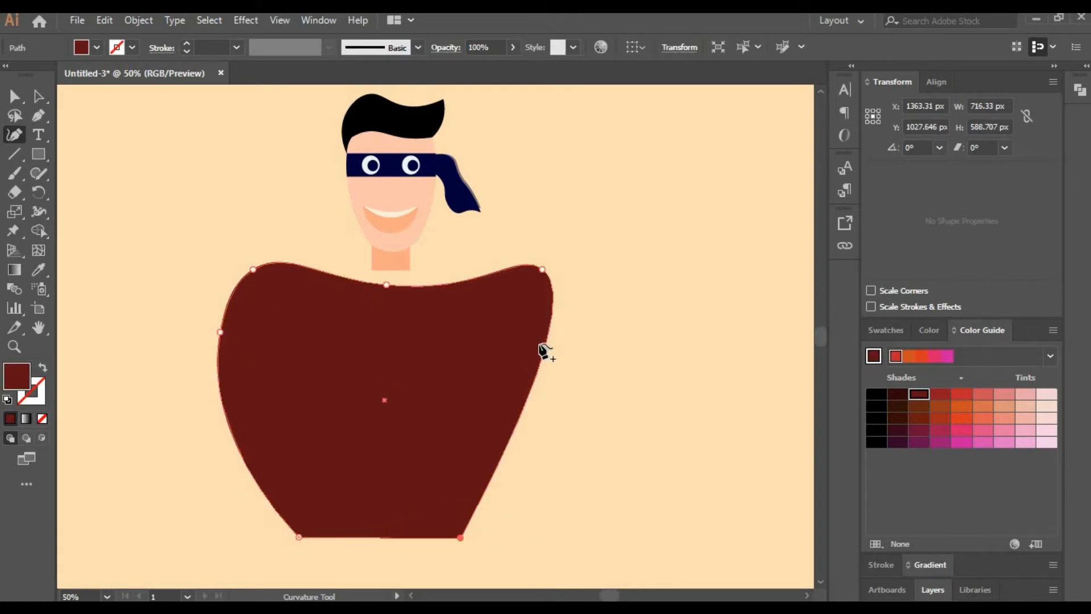
drag(542, 344, 557, 339)
drag(542, 269, 533, 270)
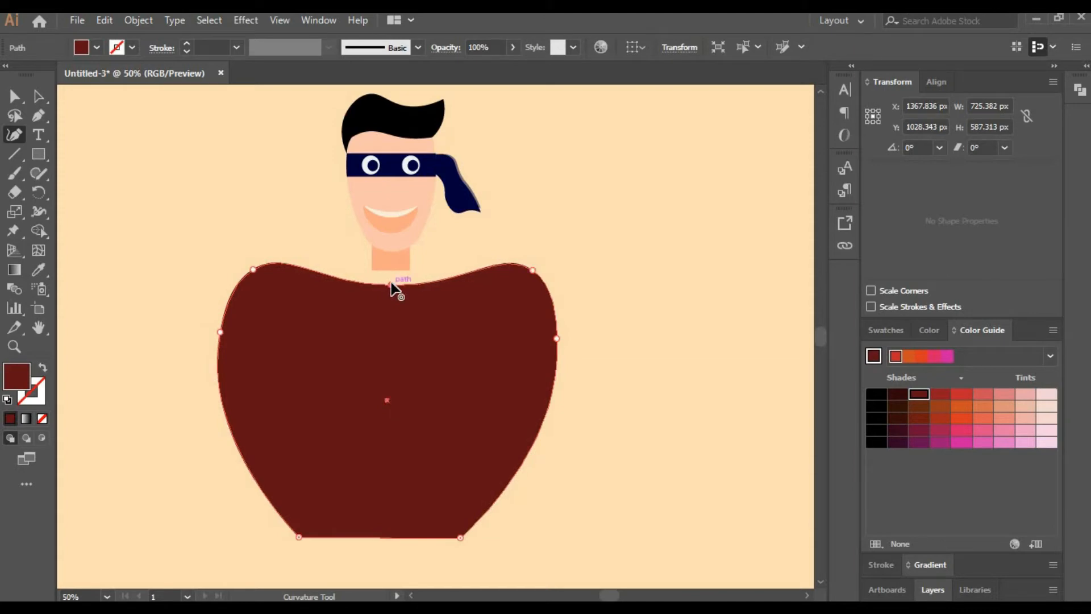
- Curve both sides of the torso inward above the waist and fine-tune the positions of the two lower corners
drag(492, 486, 486, 460)
drag(243, 452, 281, 443)
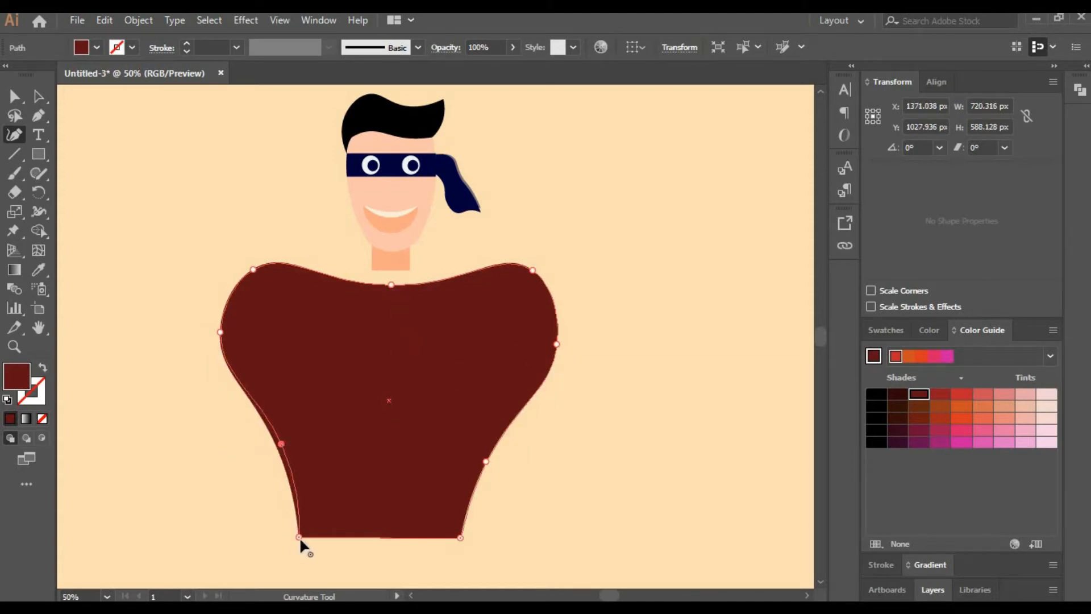
drag(299, 536, 320, 535)
drag(486, 462, 485, 447)
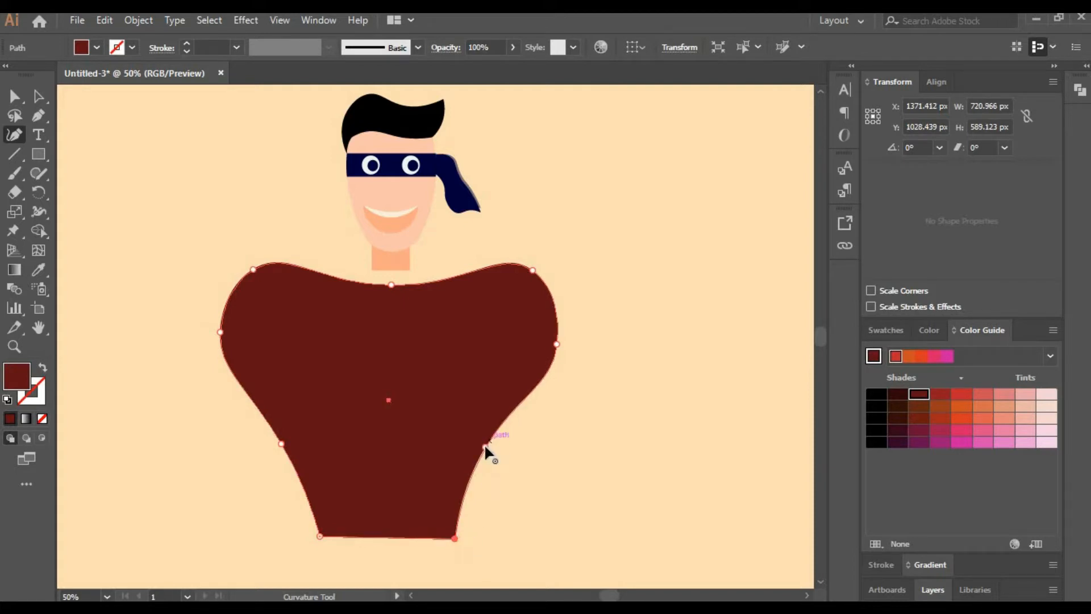
drag(455, 538, 461, 539)
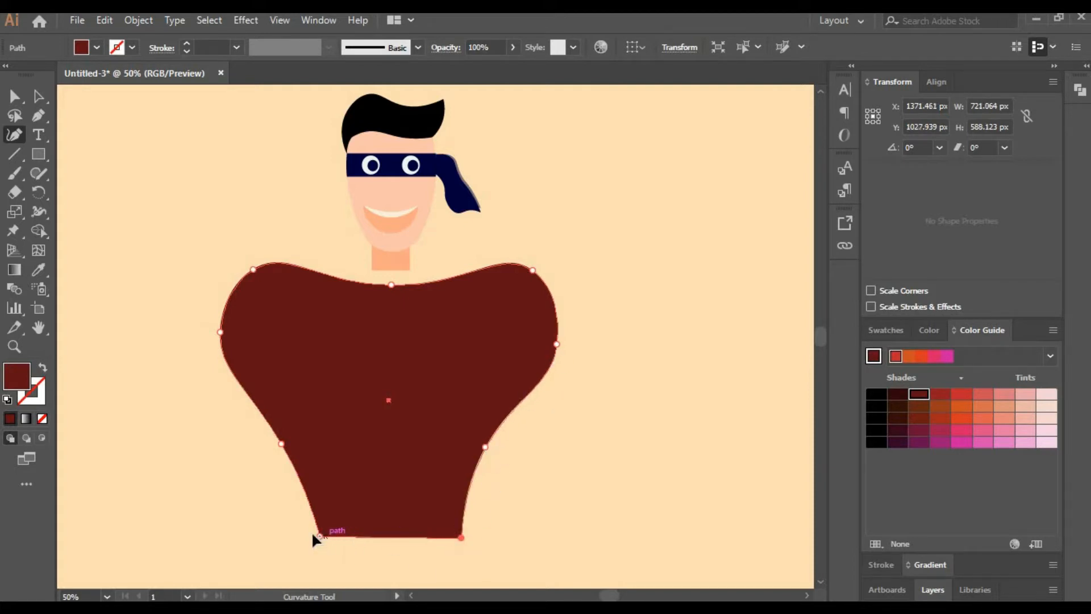
drag(320, 535, 311, 536)
- Move the finished torso up to meet the lower edge of the neck and deselect it
click(22, 96)
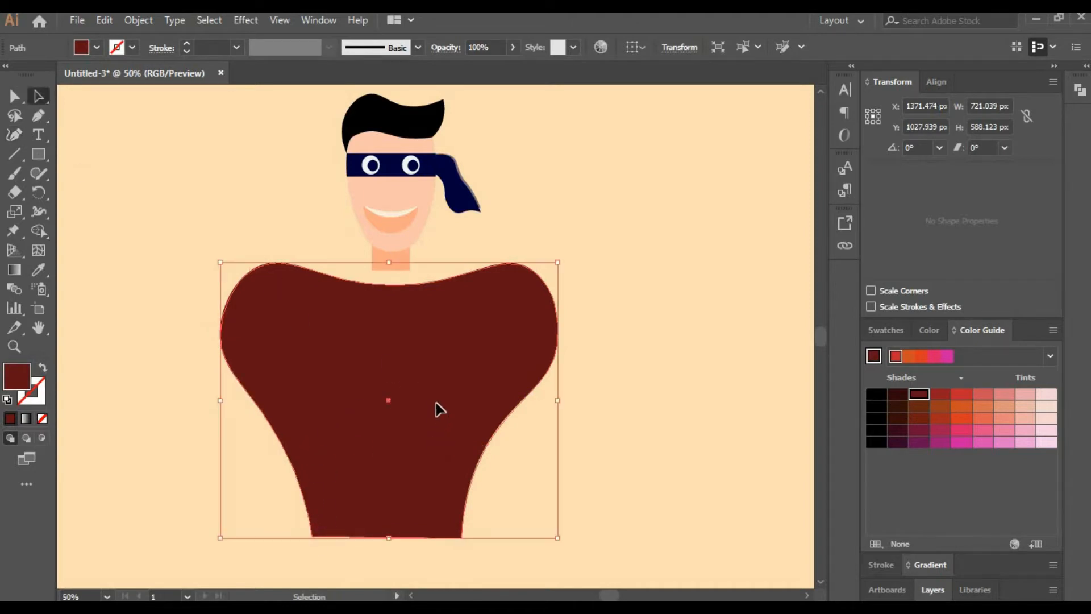
drag(438, 409, 439, 394)
click(644, 403)
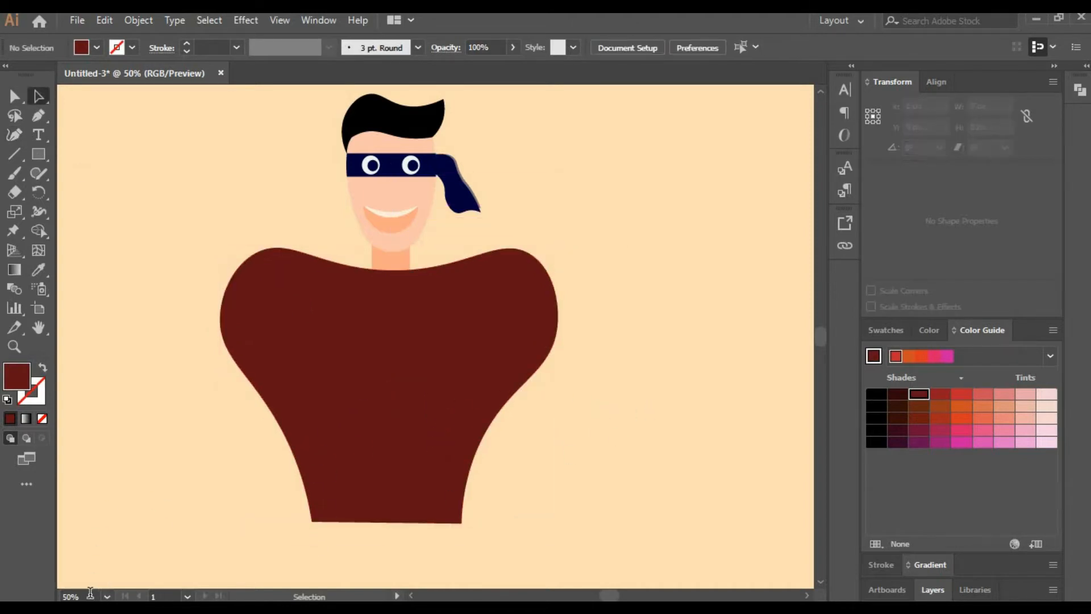
- Paint a two-arc chest line about 497 by 123 px across the torso with the Paintbrush, using no fill, and select it
key(ctrl+equal)
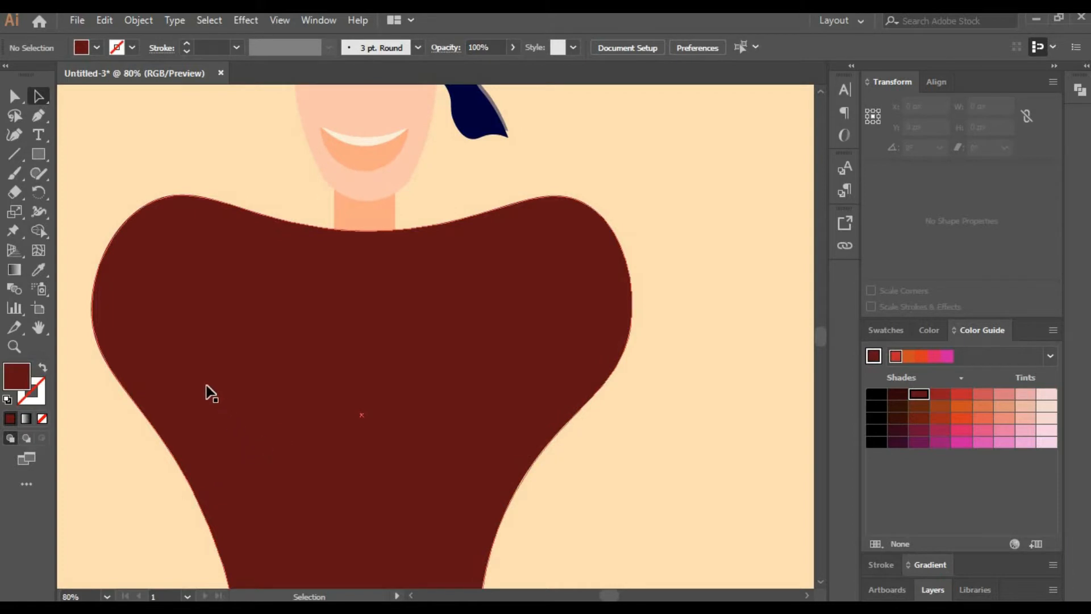
click(16, 175)
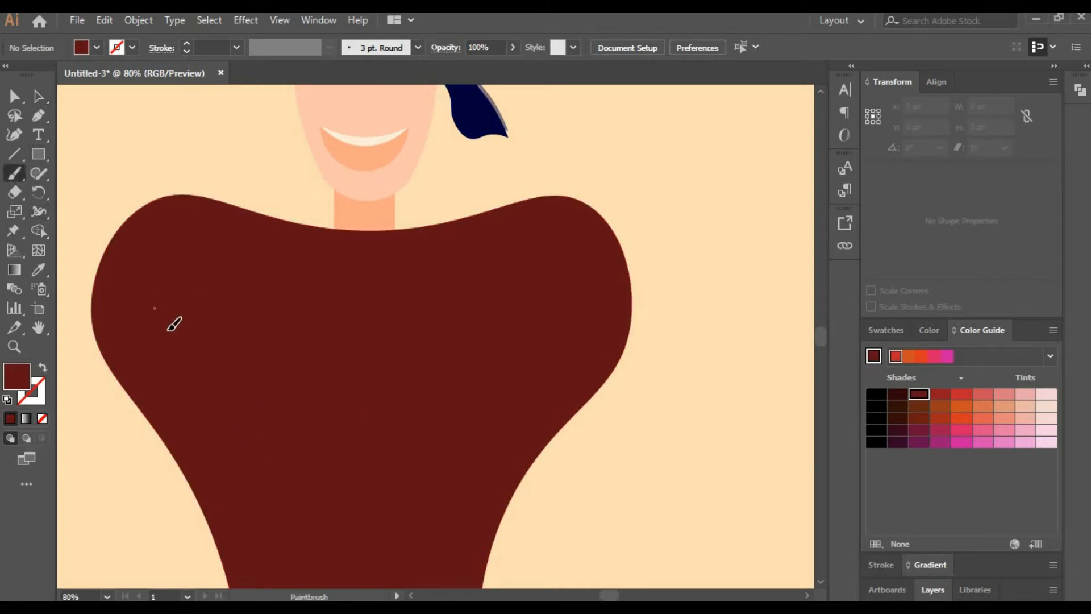
key(shift+x)
key(a)
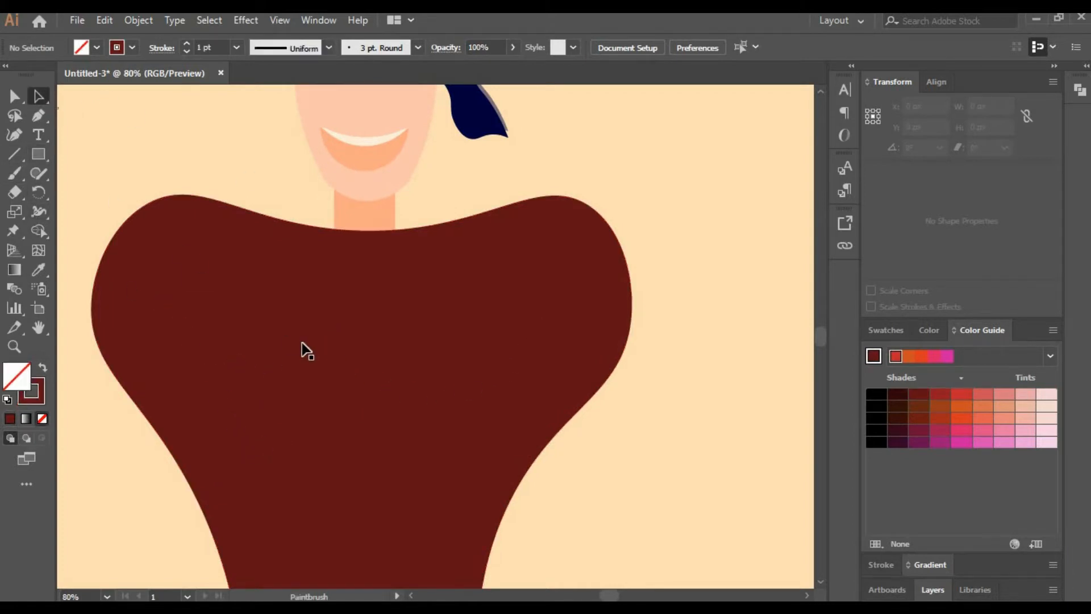
click(314, 352)
- Give the chest line a 2 pt stroke in a near-black brown shade
click(896, 397)
key(ctrl+z)
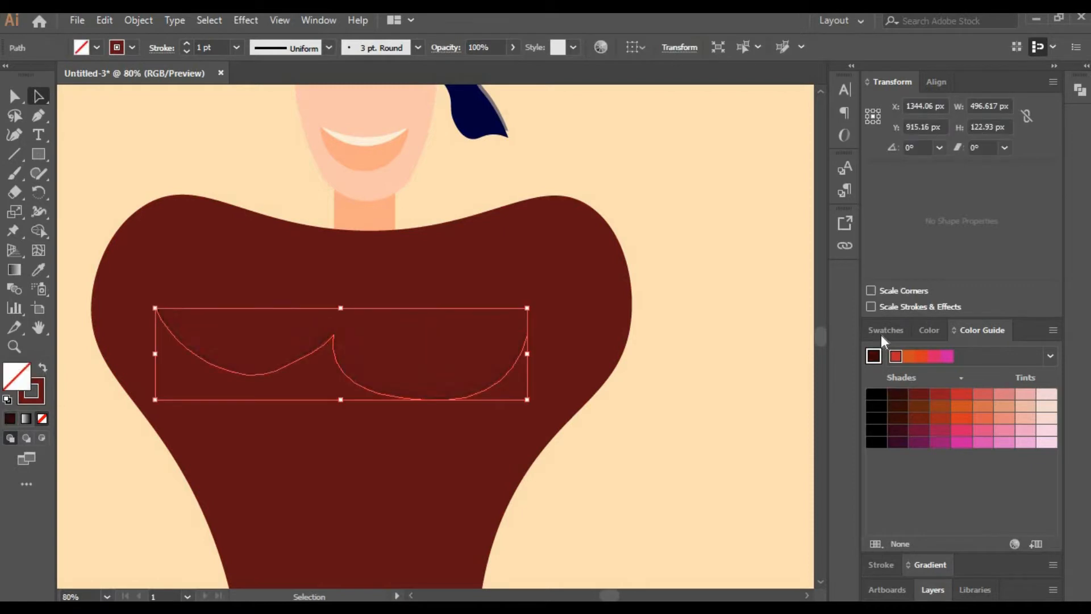
click(884, 331)
click(883, 363)
click(970, 331)
click(903, 397)
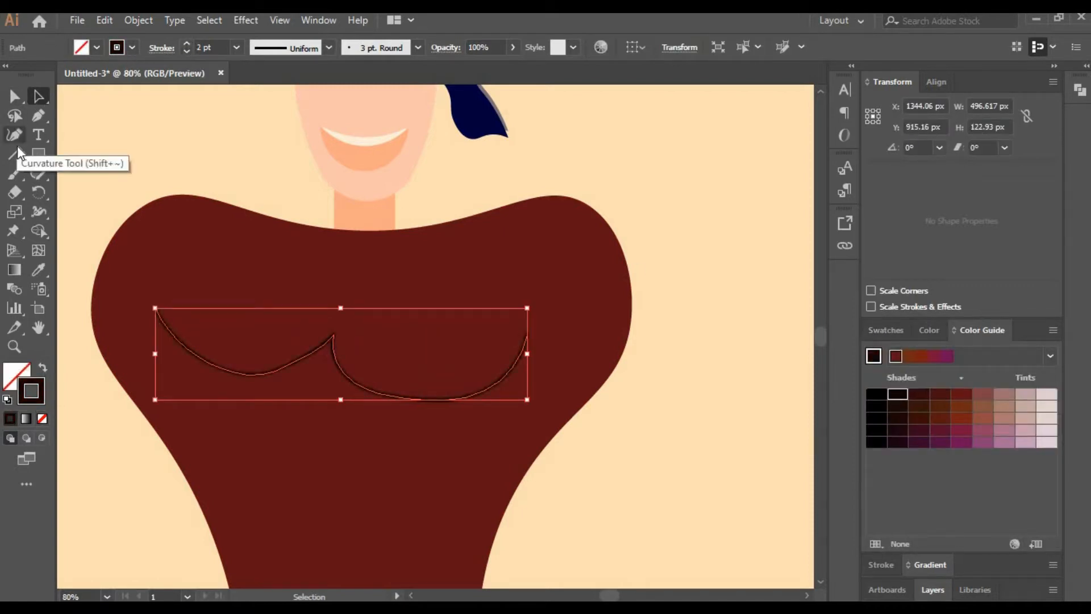
- With the Curvature tool, widen the chest line's right arc outward and smooth it into a deeper, even curve
click(17, 140)
drag(529, 334, 550, 327)
drag(484, 390, 507, 392)
drag(404, 398, 435, 412)
drag(354, 382, 356, 385)
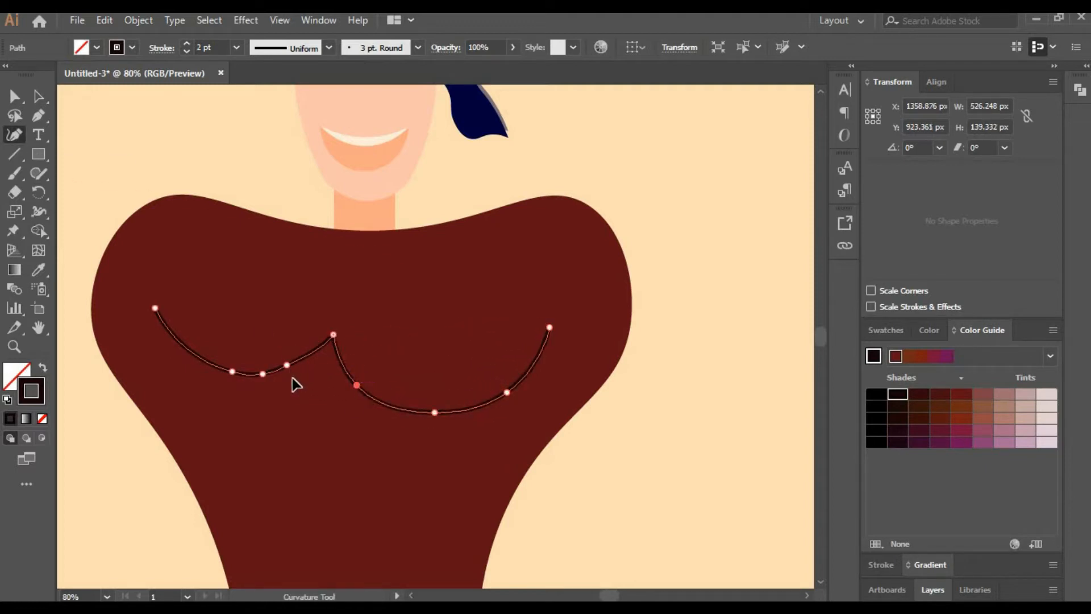
- With the Curvature tool, deepen the chest line's left arc into an even curve and extend its outer end outward
drag(287, 365, 299, 387)
drag(262, 374, 260, 395)
drag(232, 371, 182, 382)
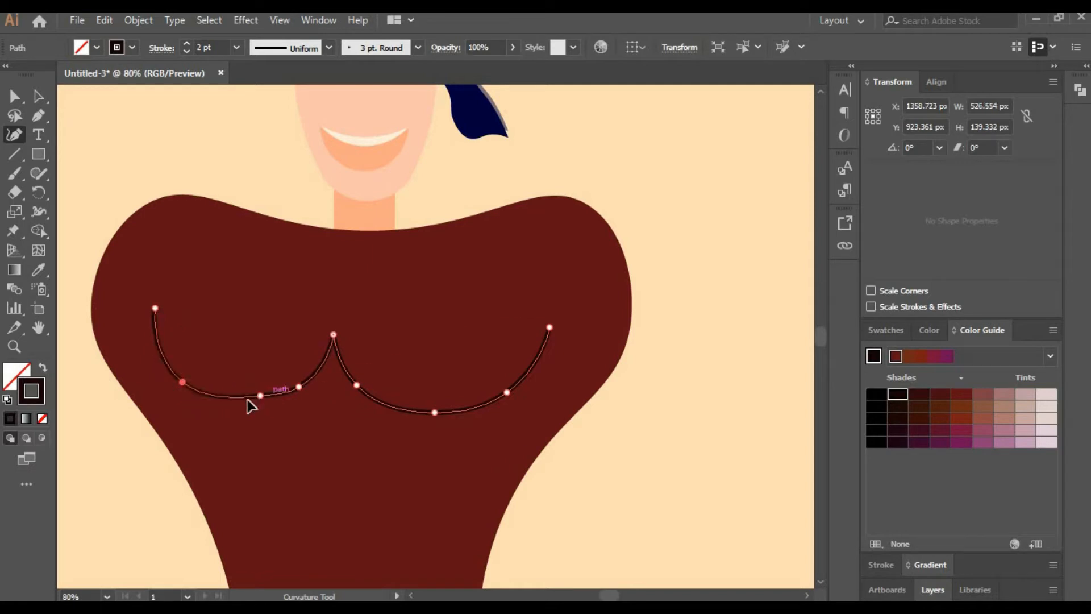
drag(260, 396, 241, 402)
drag(155, 308, 133, 323)
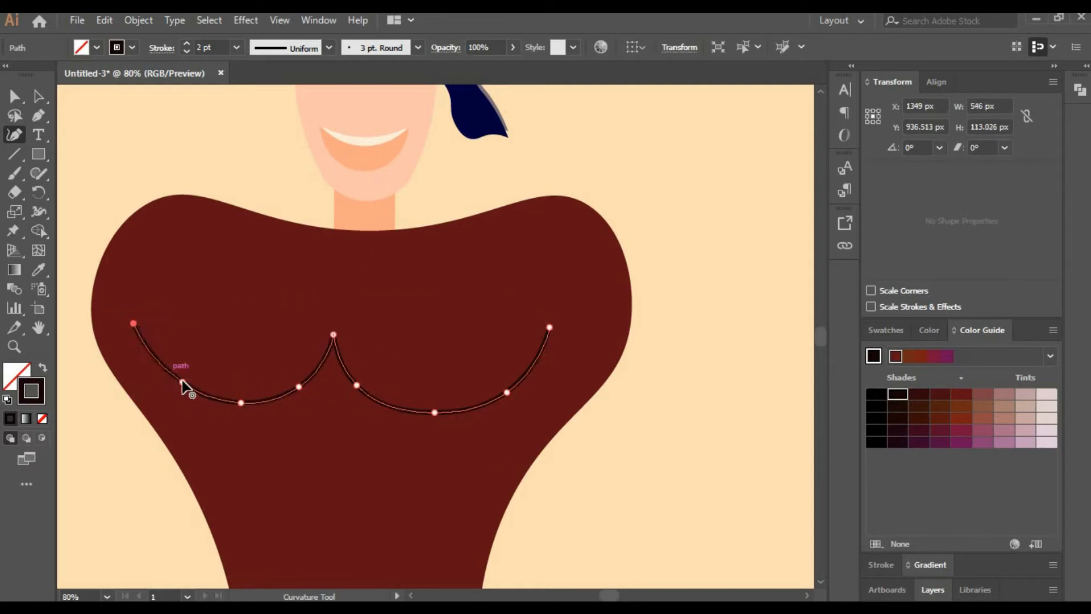
drag(182, 382, 175, 389)
drag(241, 403, 238, 402)
- Shift the chest line's central peak toward the torso's centre, adjust the curve points beside it, and deselect the line
drag(356, 386, 367, 388)
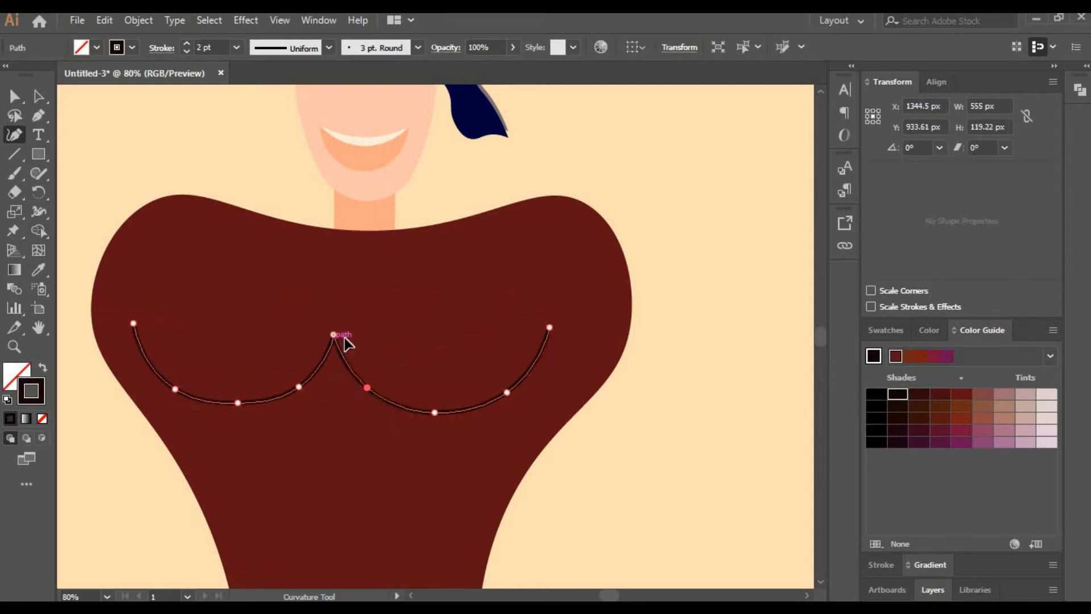
drag(334, 335, 347, 337)
drag(367, 387, 371, 387)
drag(299, 387, 370, 377)
key(v)
click(642, 453)
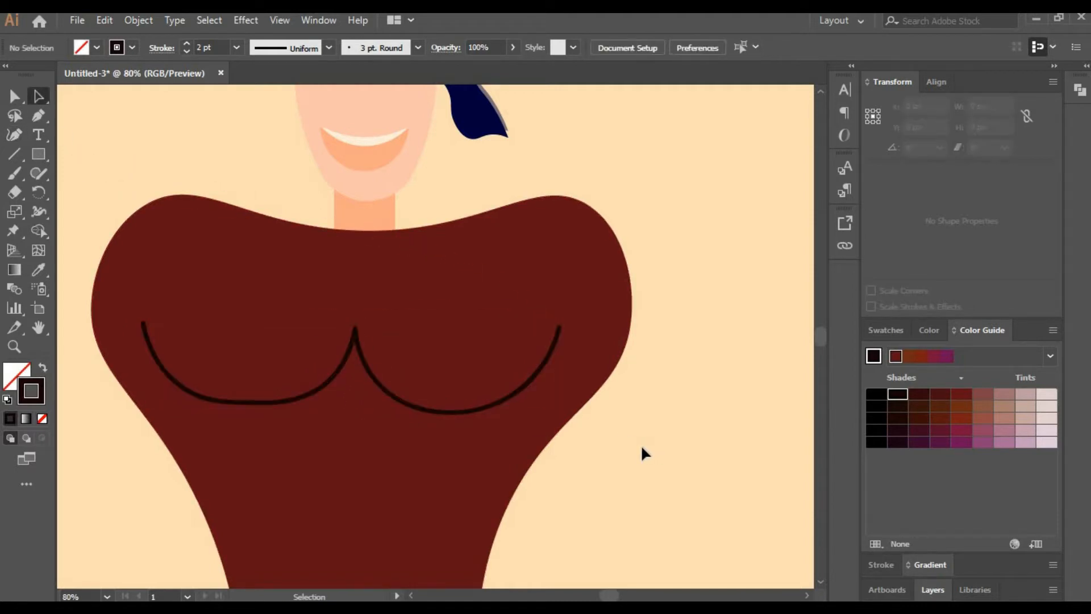
- Centre the chest line on the torso and give its evened-out arcs a slightly lighter dark brown stroke
click(547, 366)
click(719, 414)
drag(526, 382, 536, 378)
click(15, 135)
click(258, 408)
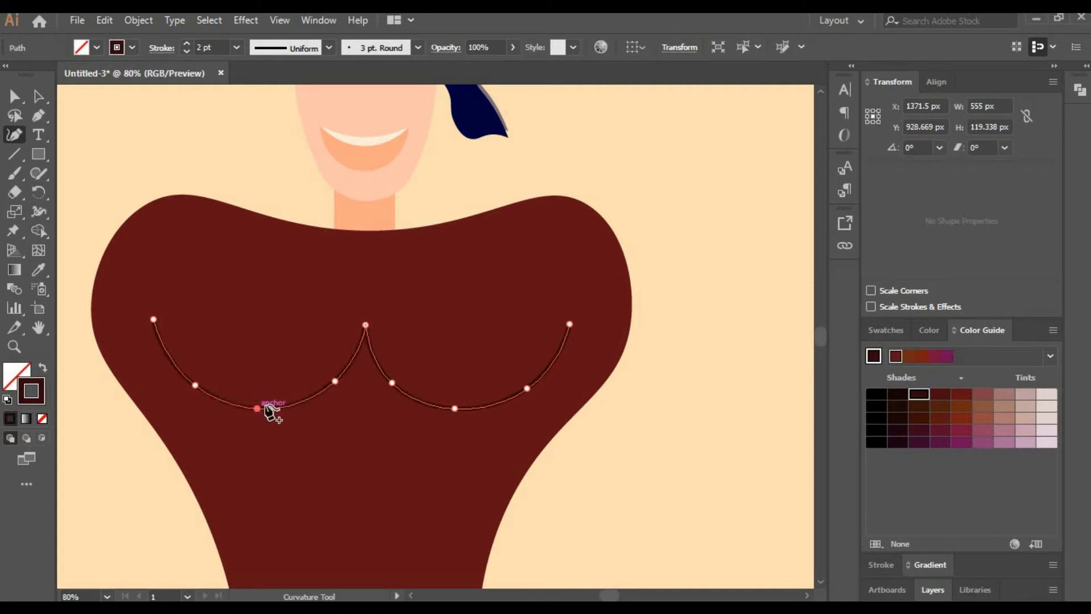
- Set the chest line's opacity to 50% and deselect it
click(39, 97)
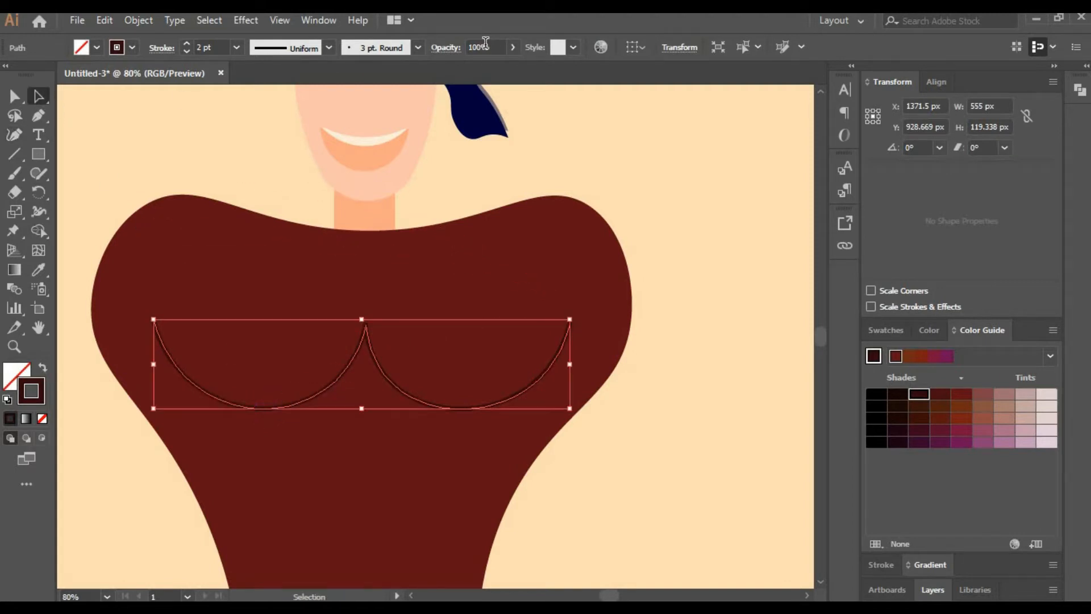
text(50)
key(Return)
click(720, 449)
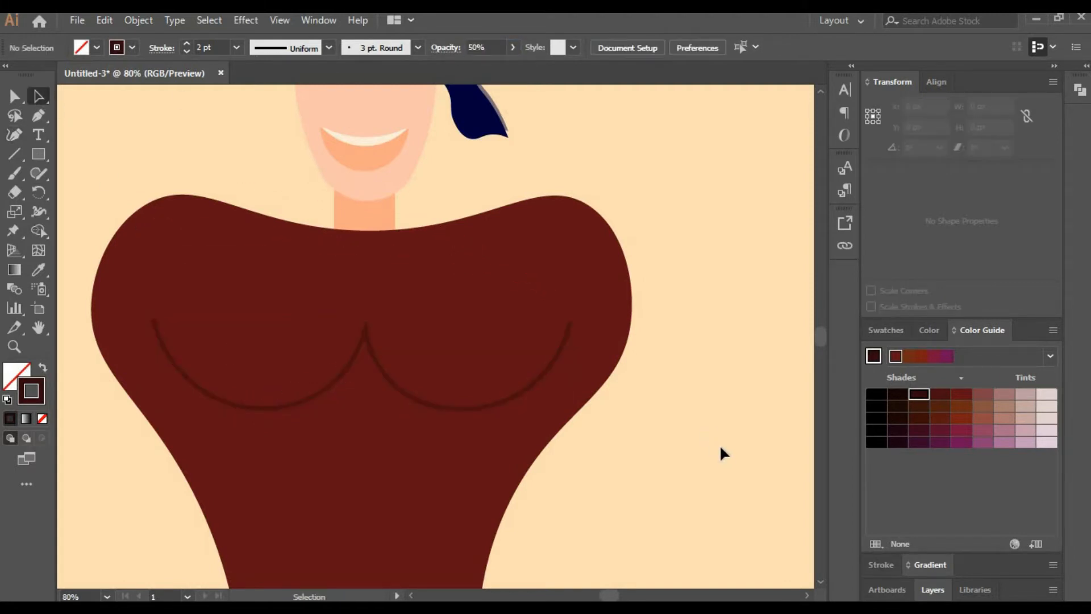
click(526, 392)
click(697, 482)
- Draw a 409 by 120 px rectangle across the upper chest and sample the torso's dark red fill onto it, without a stroke
drag(438, 326, 531, 331)
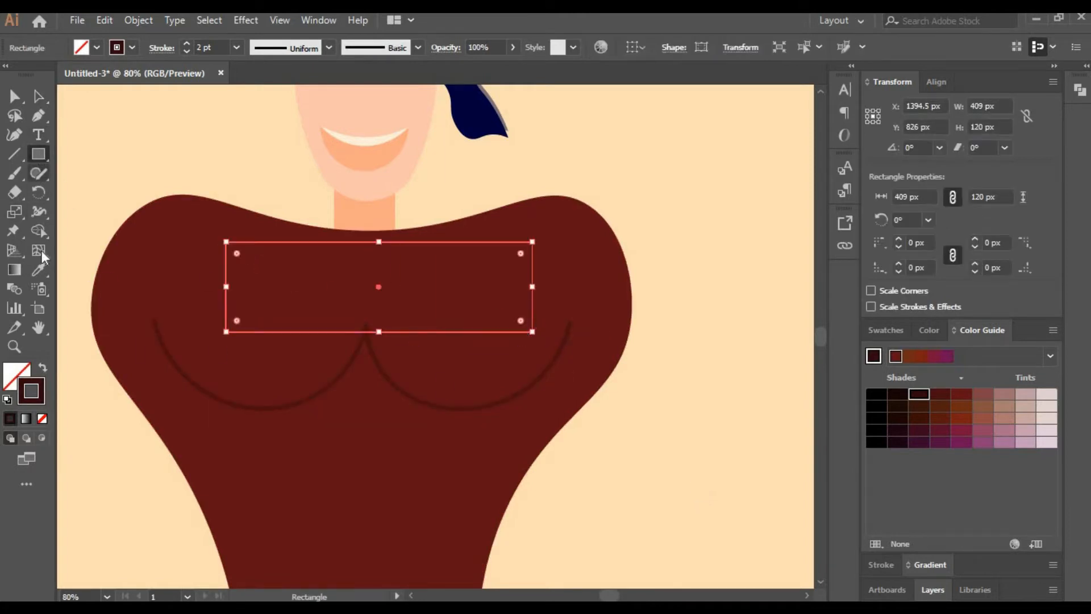
key(i)
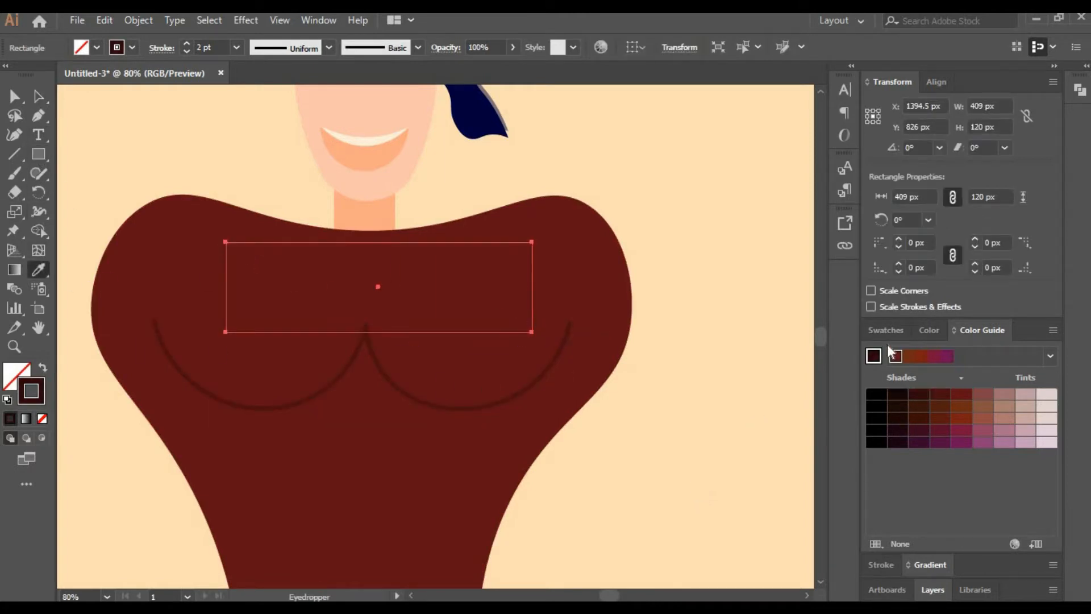
click(919, 393)
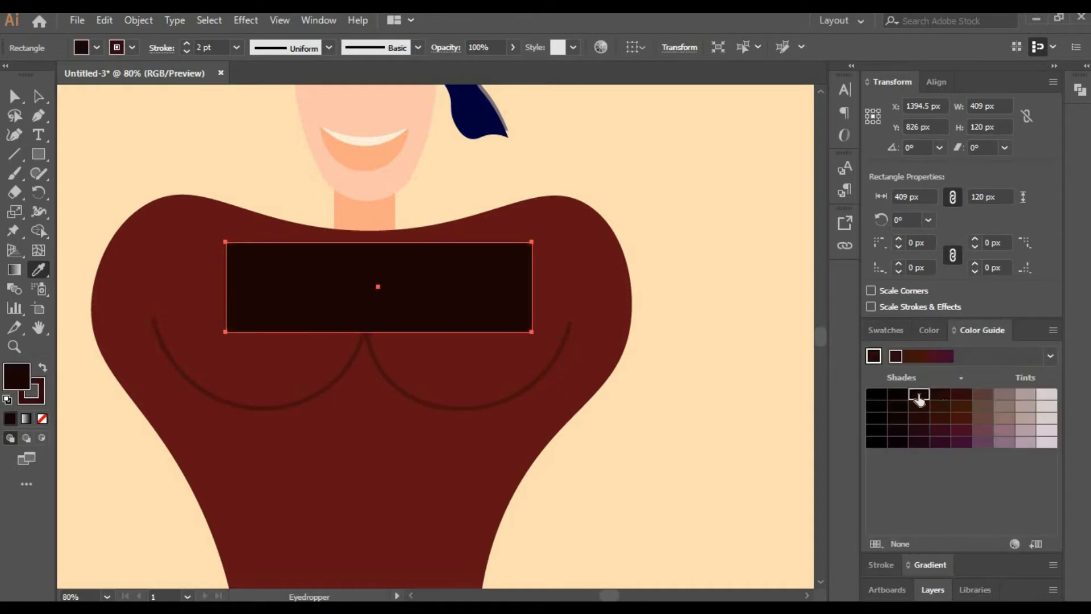
click(881, 330)
click(238, 339)
key(a)
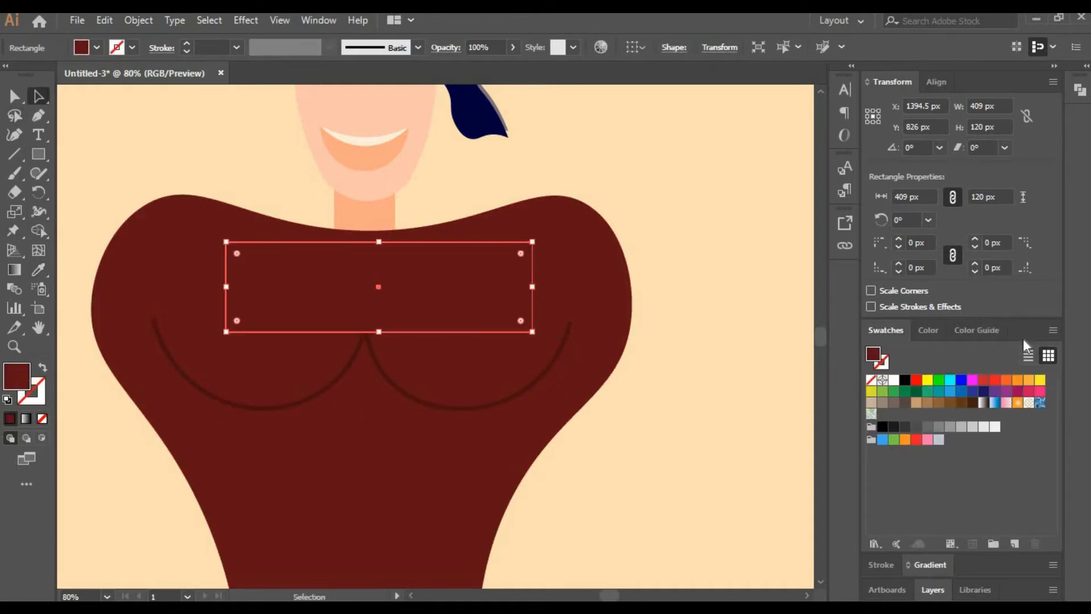
- Fill the chest rectangle with a darker red-brown shade from the torso colour's shades
click(976, 331)
click(918, 396)
click(940, 394)
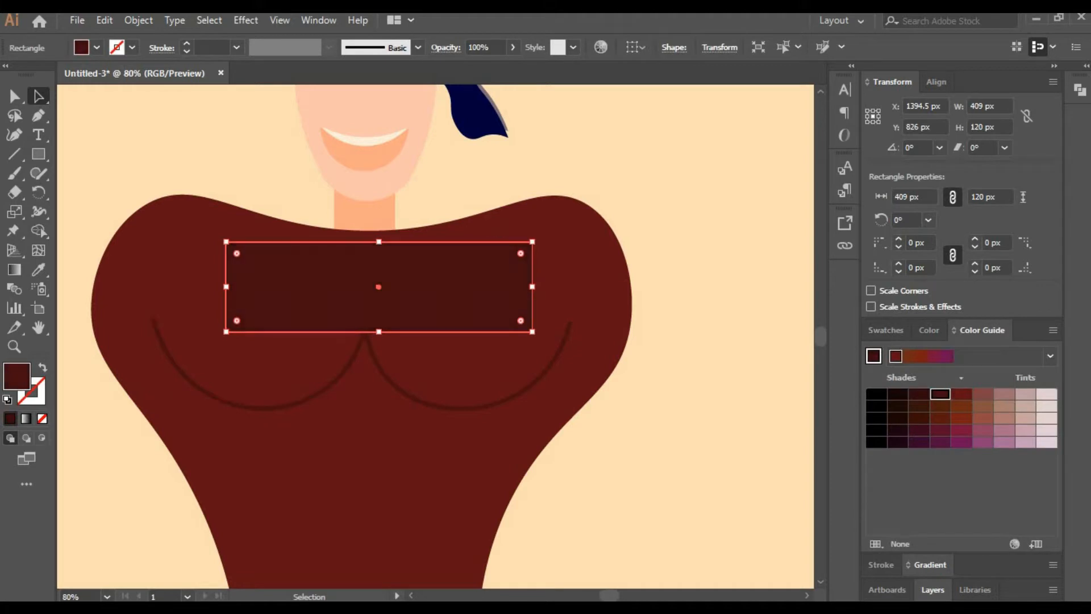
- Move the chest rectangle into place and, with the Curvature tool, bow its upper edge down and its right side outward
drag(390, 275, 364, 263)
key(shift+grave)
drag(511, 243, 527, 241)
drag(517, 291, 539, 296)
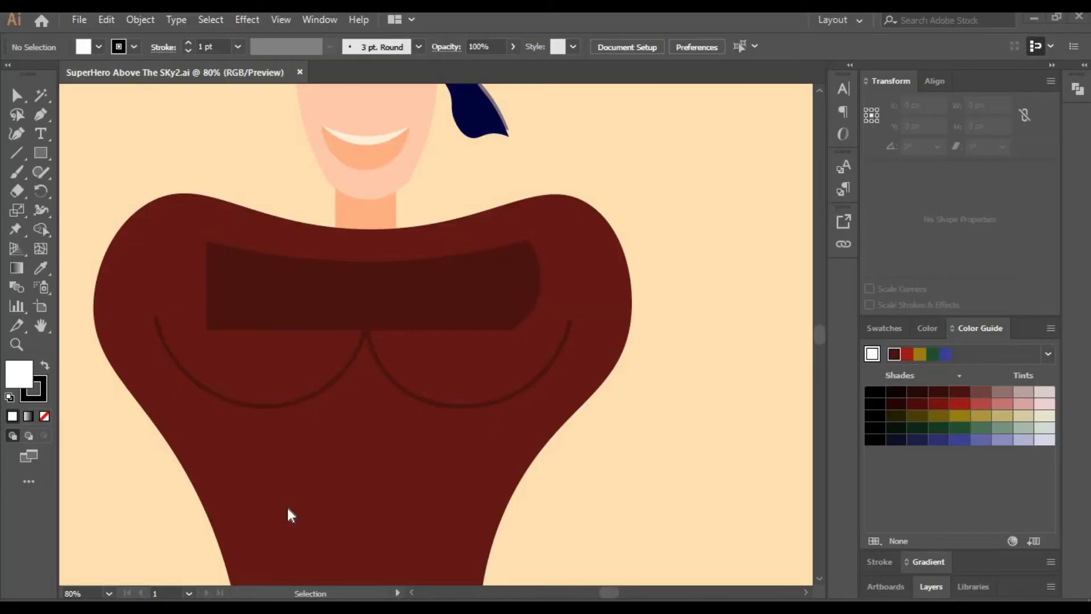
- Pull the chest shape's upper corners up and outward and raise its upper edge's midpoint to follow the torso's neckline
click(17, 134)
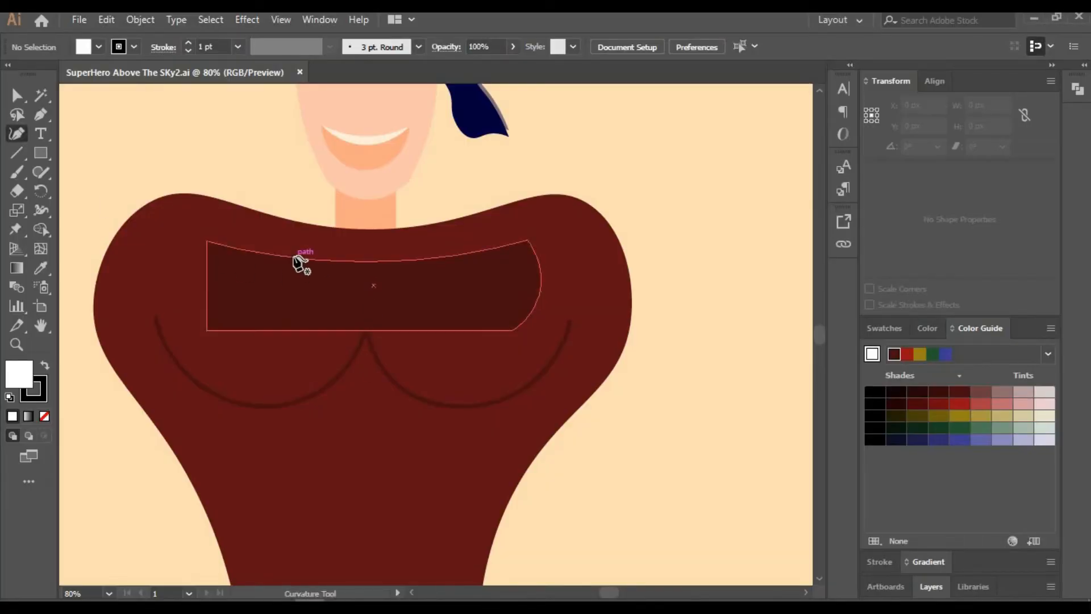
click(293, 254)
drag(207, 241, 185, 227)
drag(527, 239, 541, 225)
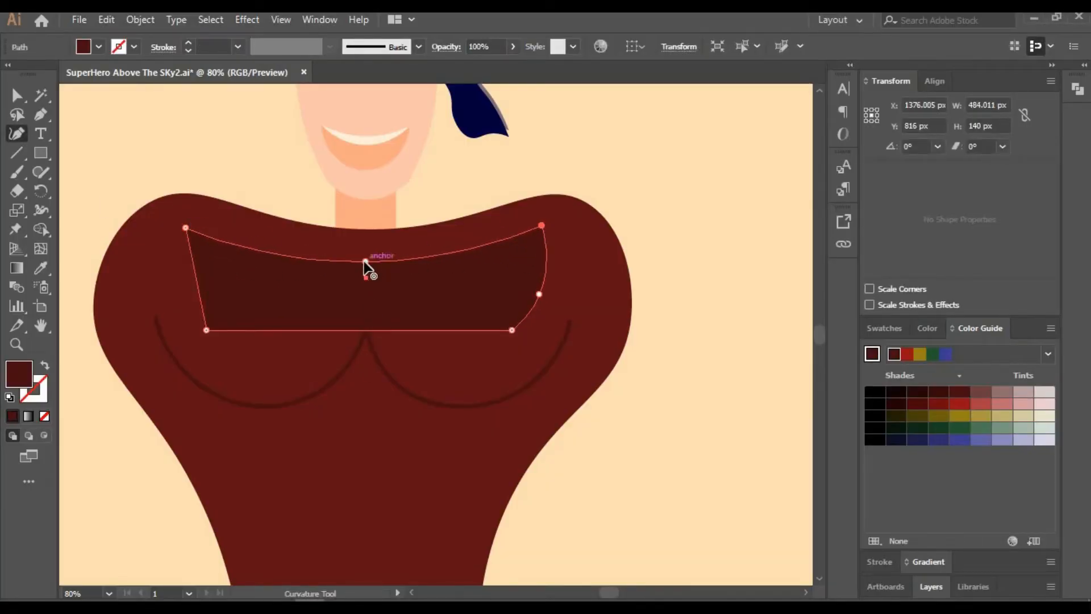
drag(365, 262, 372, 251)
drag(185, 228, 184, 222)
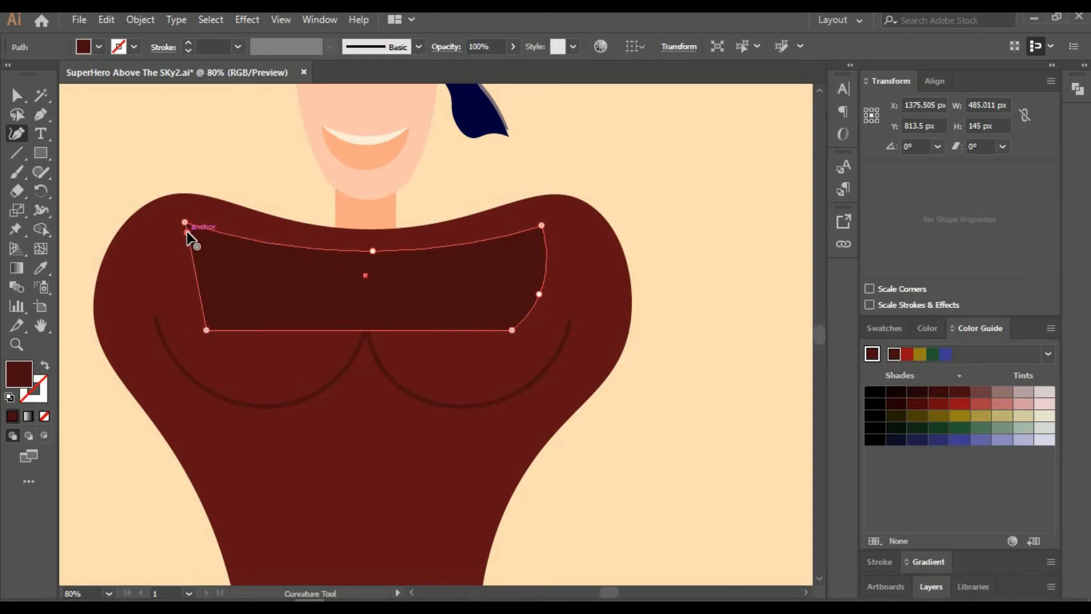
- Round the chest shape's left corners, lower both bottom corners, and arch the bottom edge up toward the centre
double_click(185, 222)
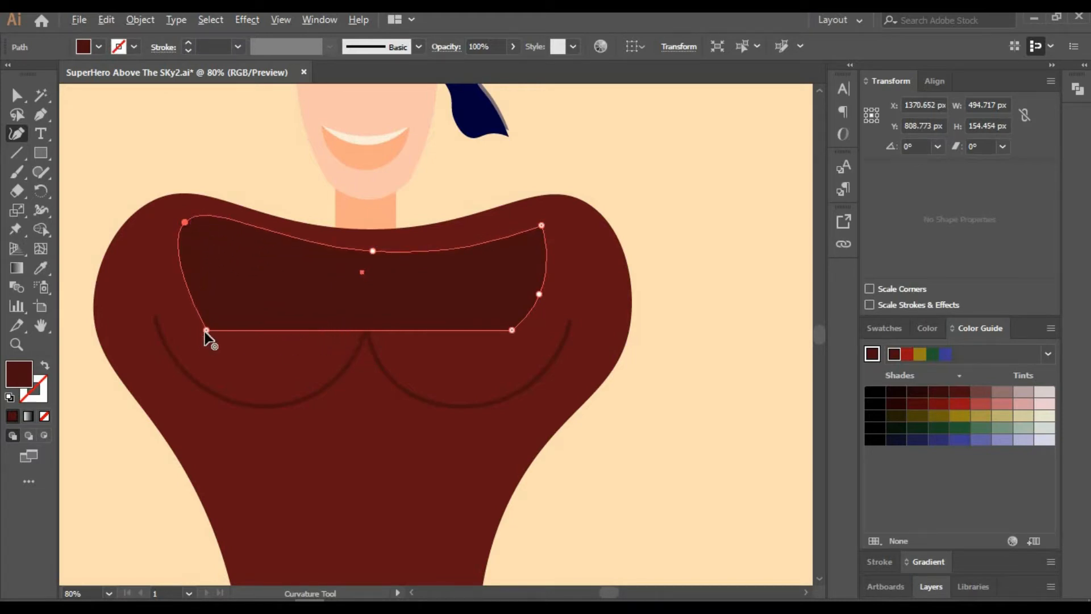
double_click(206, 330)
drag(206, 331, 190, 353)
drag(344, 388, 370, 320)
drag(512, 329, 513, 371)
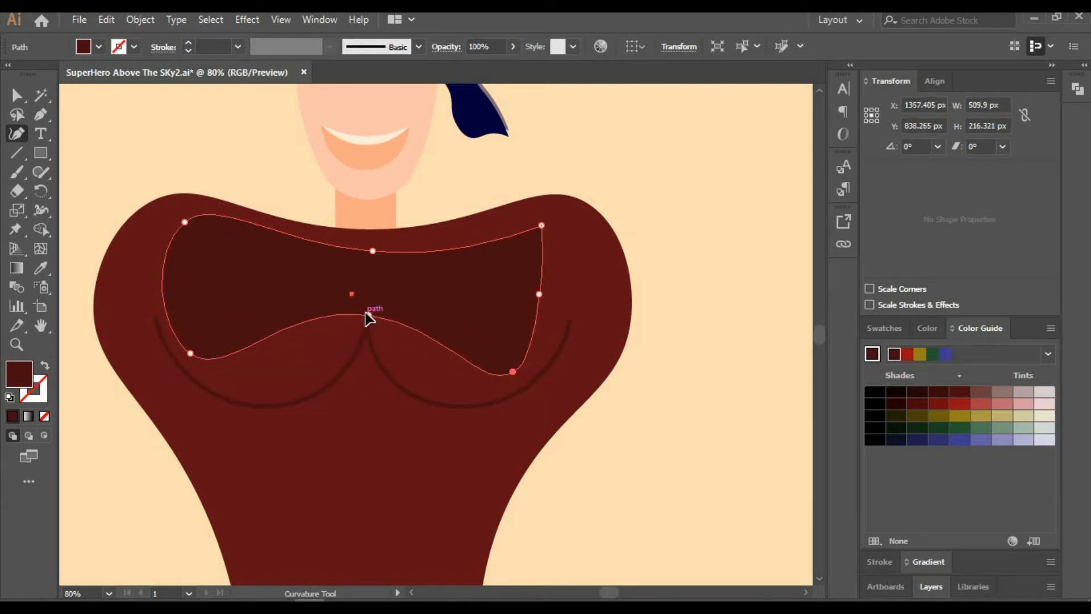
- Round the chest shape's right side and adjust its lower and middle points until both halves match, then deselect it
drag(370, 315, 355, 313)
drag(539, 294, 543, 226)
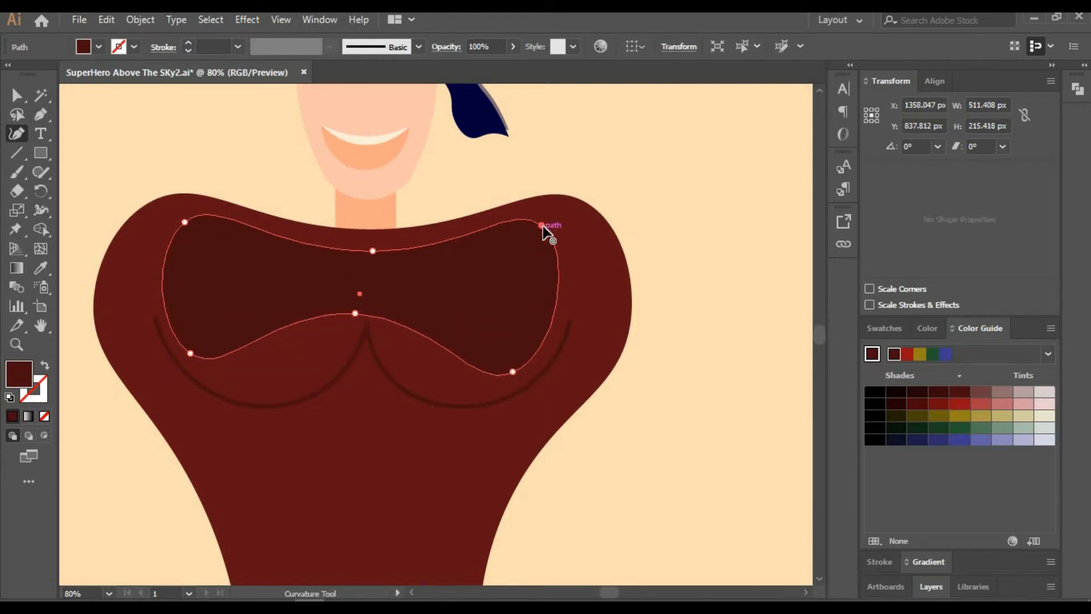
drag(355, 313, 369, 315)
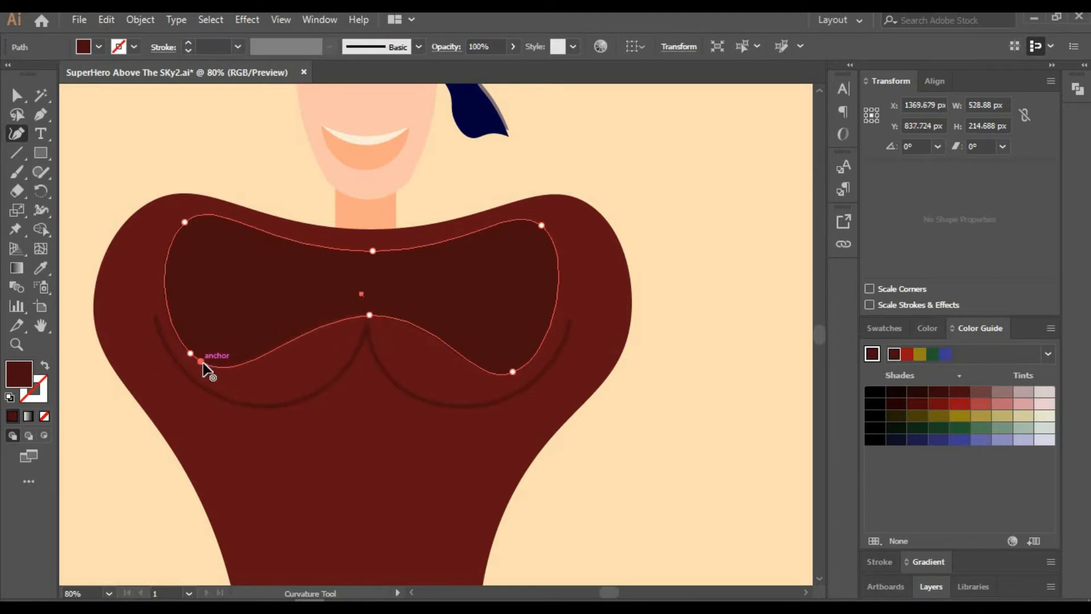
drag(190, 354, 205, 362)
drag(512, 371, 521, 368)
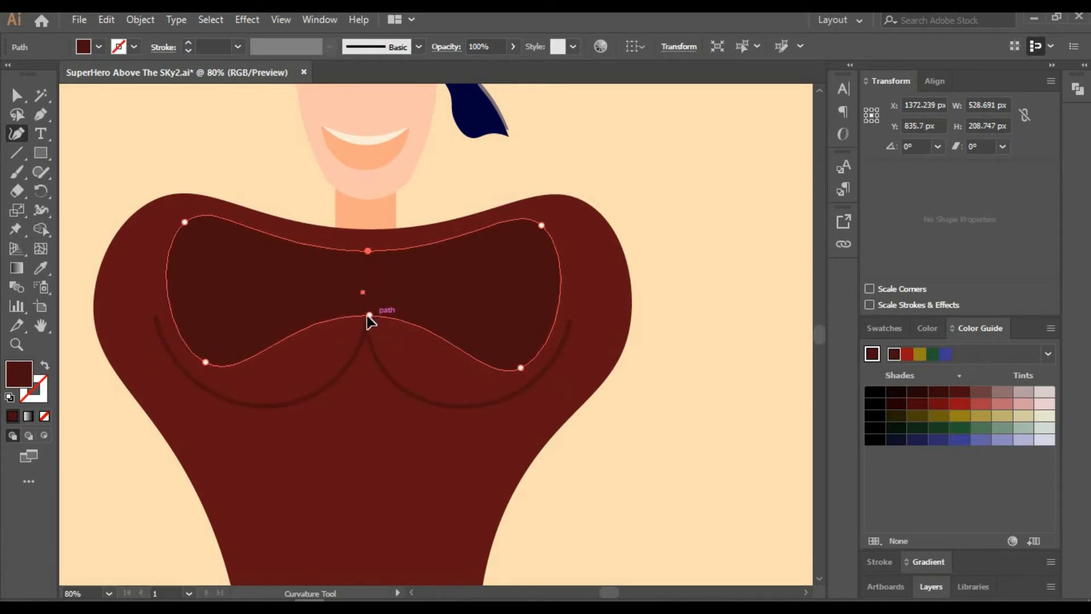
click(39, 98)
click(187, 151)
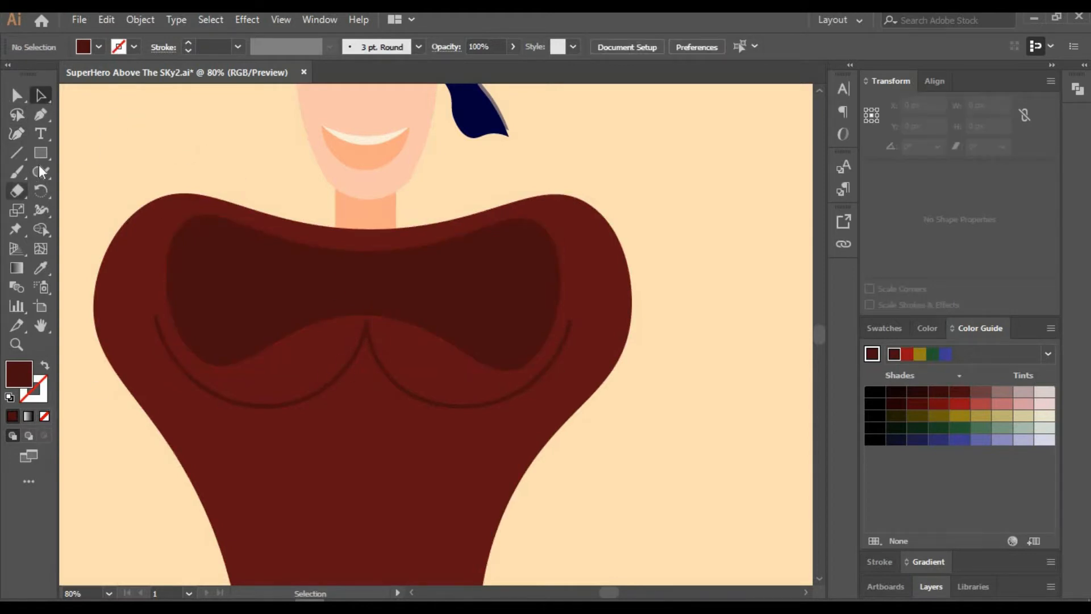
click(17, 172)
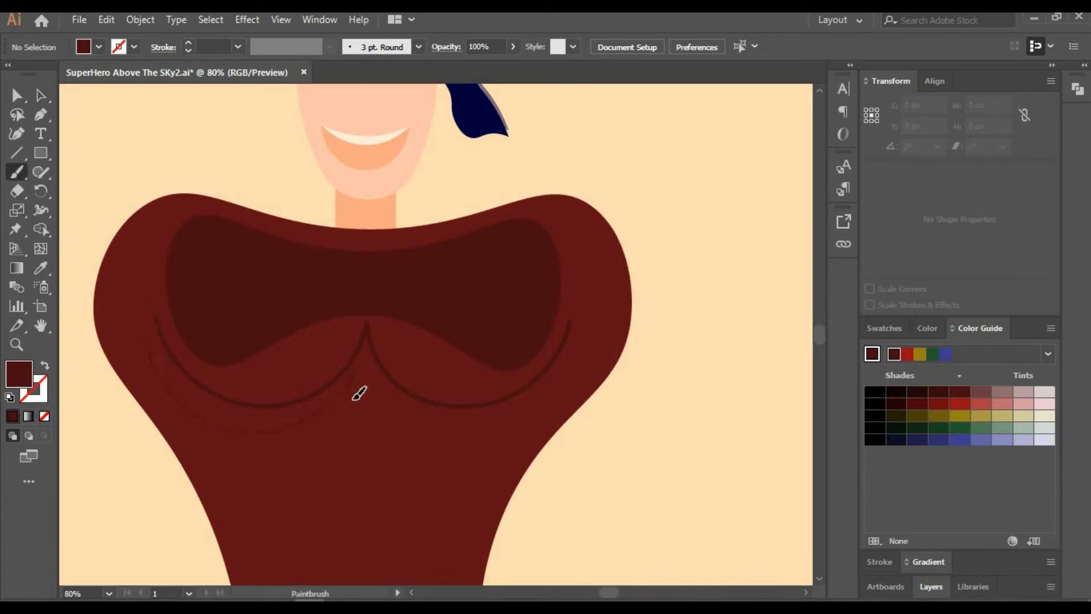
drag(578, 340, 578, 337)
click(42, 96)
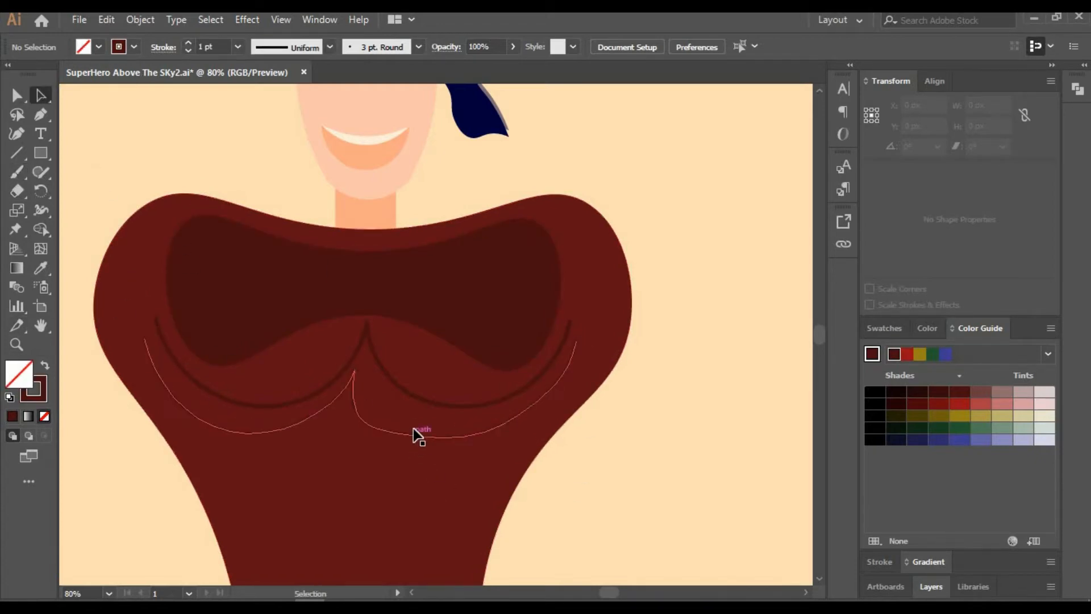
click(419, 434)
key(Delete)
- Duplicate the chest line just below the original and give the copy an 11 pt stroke at 20% opacity
click(417, 399)
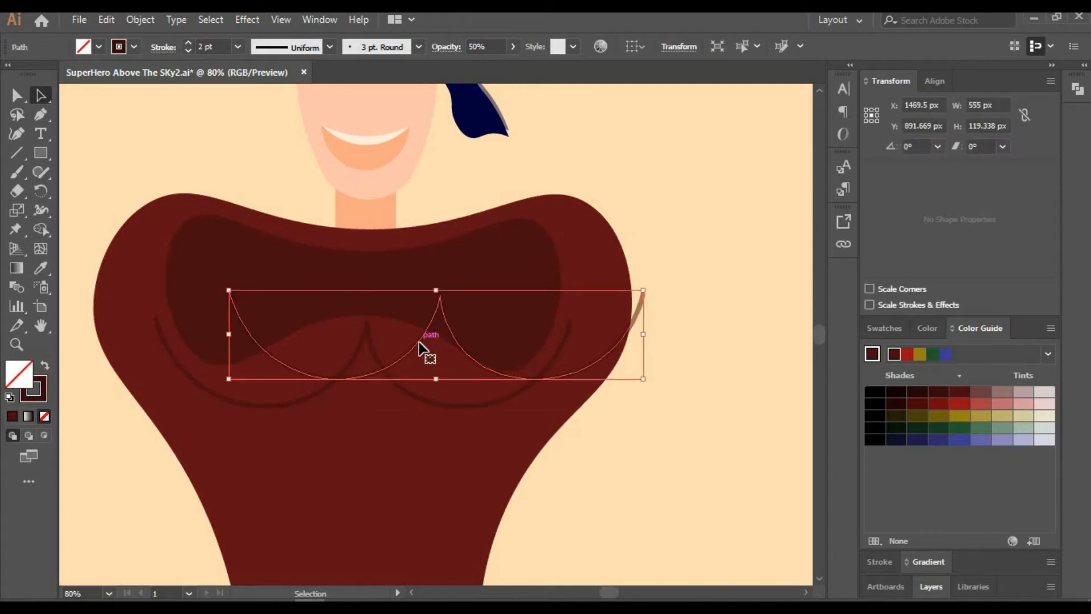
drag(399, 361, 344, 410)
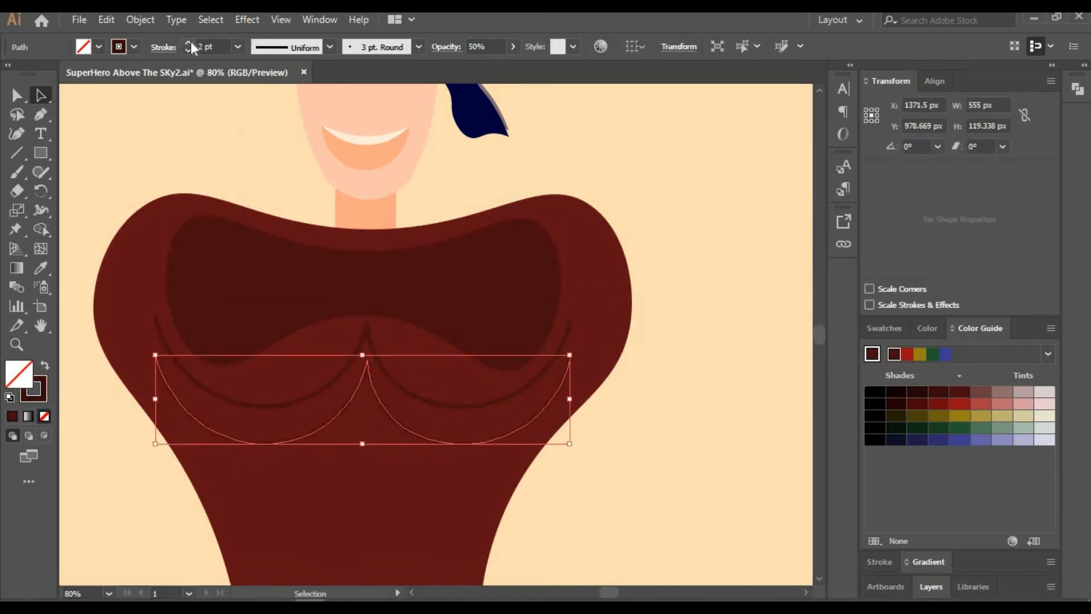
click(492, 46)
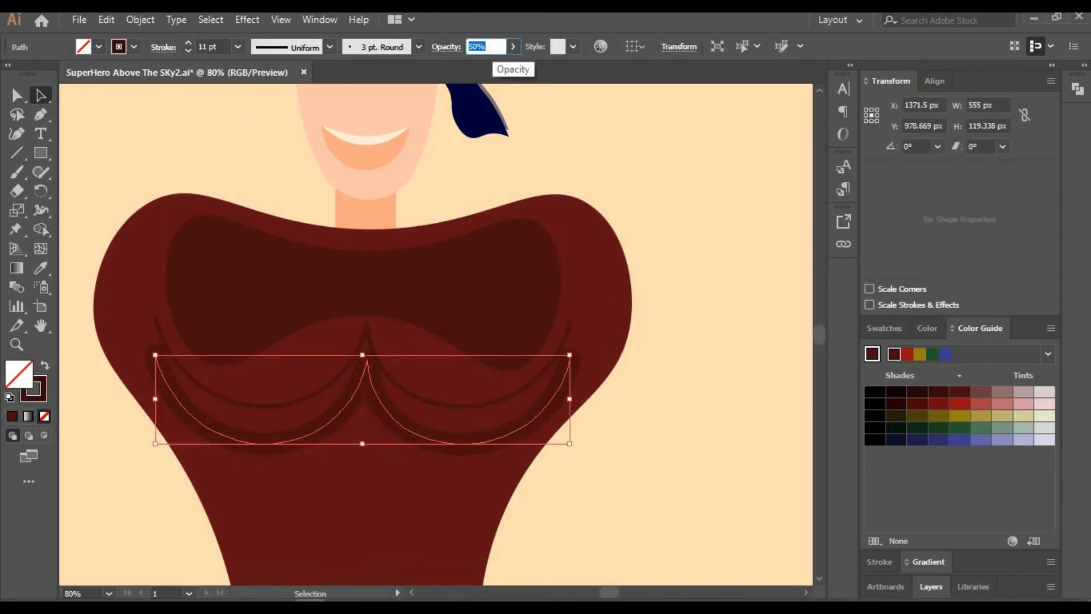
text(20)
key(Return)
drag(386, 410, 390, 401)
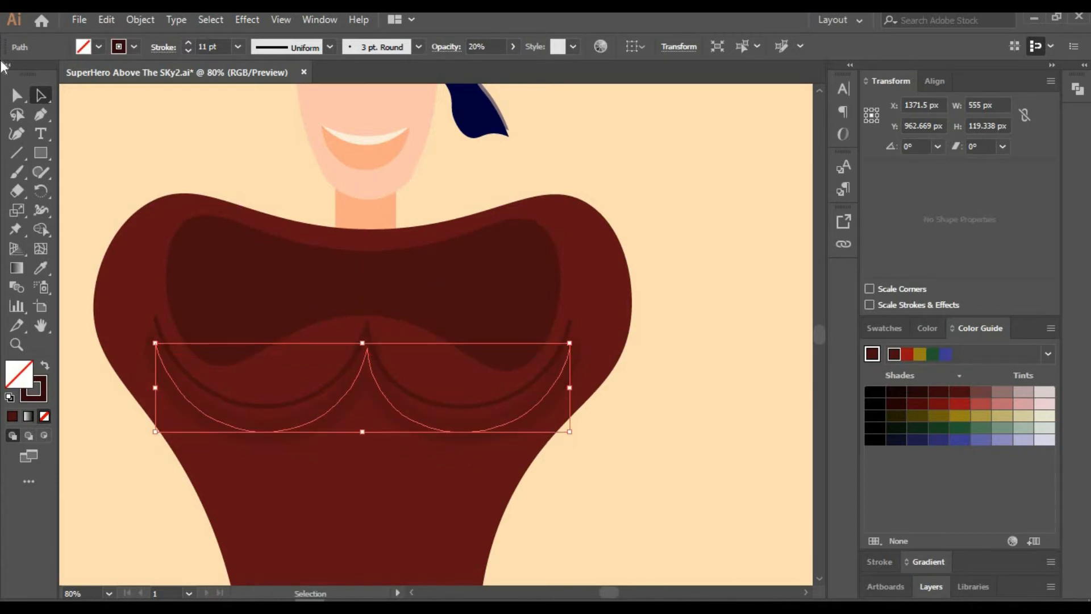
- With the Curvature tool, extend the shadow copy's right end outward and raise both arcs to hug the chest line, then deselect
key(shift+grave)
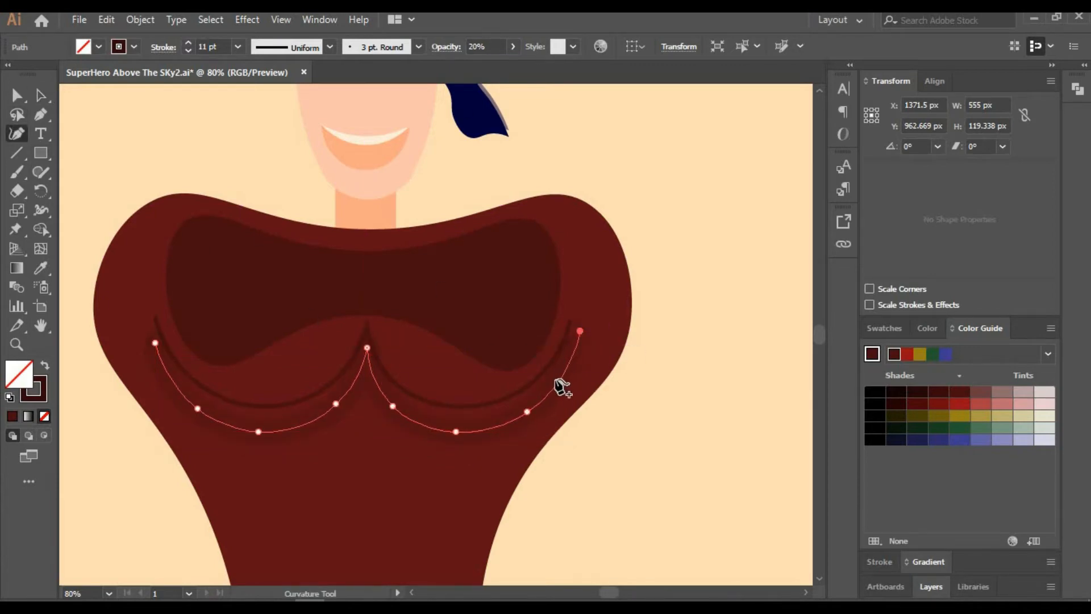
drag(561, 387, 533, 400)
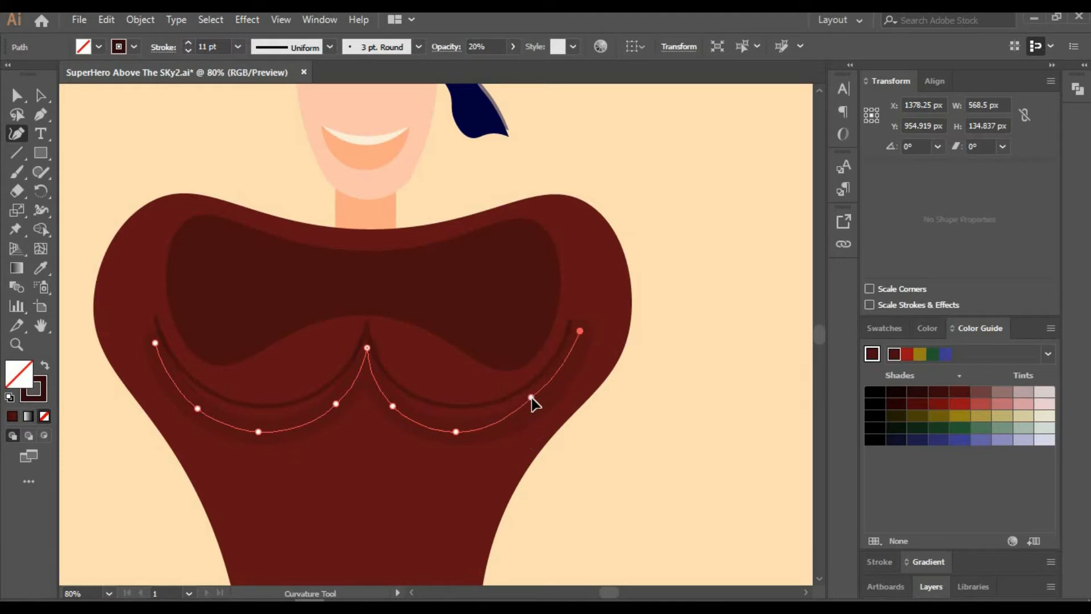
drag(455, 431, 467, 418)
drag(393, 406, 329, 399)
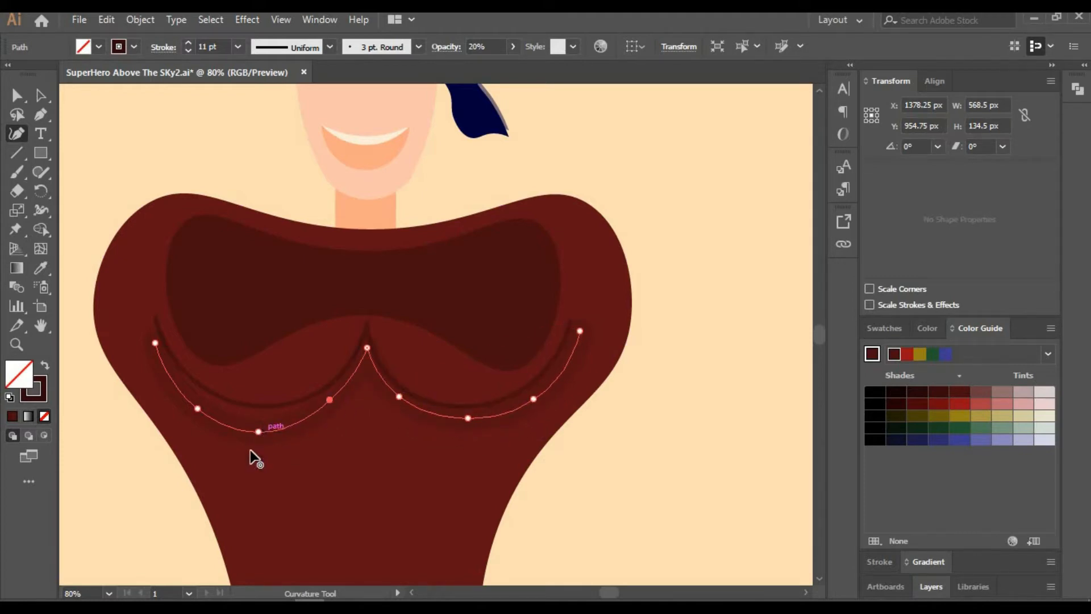
click(190, 396)
drag(258, 432, 261, 421)
click(43, 98)
click(134, 115)
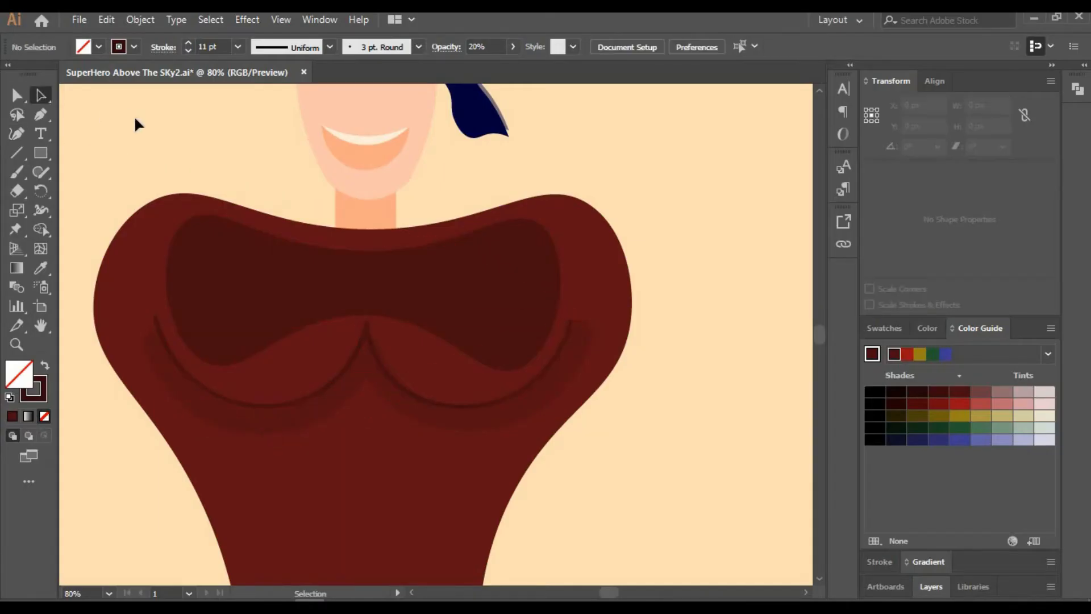
- Paint a vertical abdomen line about 226 px long down the torso's centre with a 5 pt Paintbrush stroke and select it
key(space)
drag(382, 458, 385, 295)
click(16, 171)
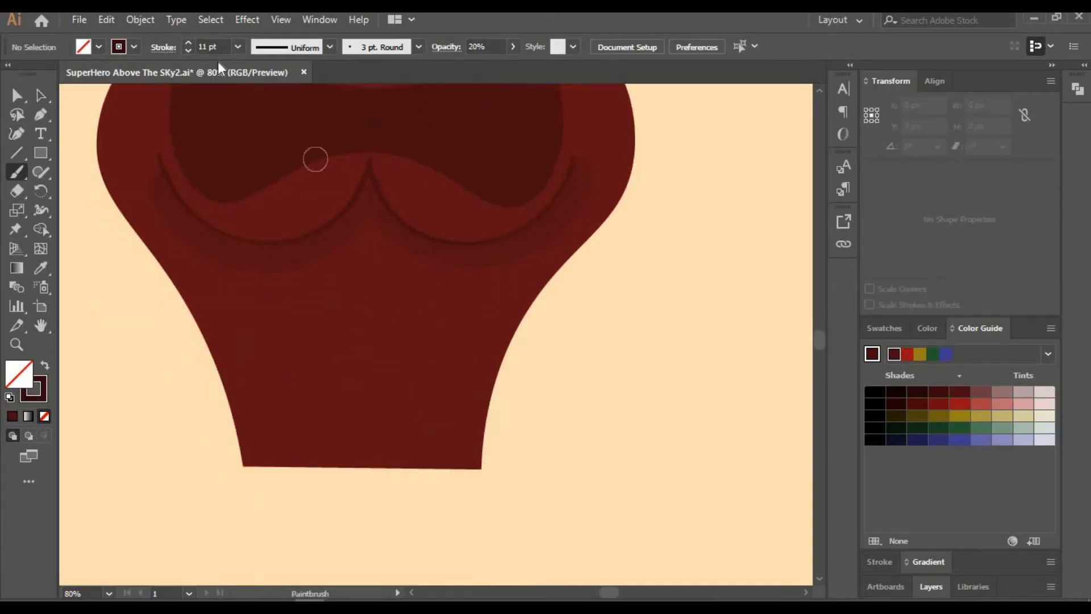
click(188, 51)
click(189, 51)
click(188, 51)
click(189, 51)
click(189, 51)
click(189, 51)
drag(368, 328, 366, 432)
click(43, 96)
click(369, 325)
- Sample the chest line's 2 pt, 50% opacity stroke style onto the abdomen line and deselect it
click(496, 44)
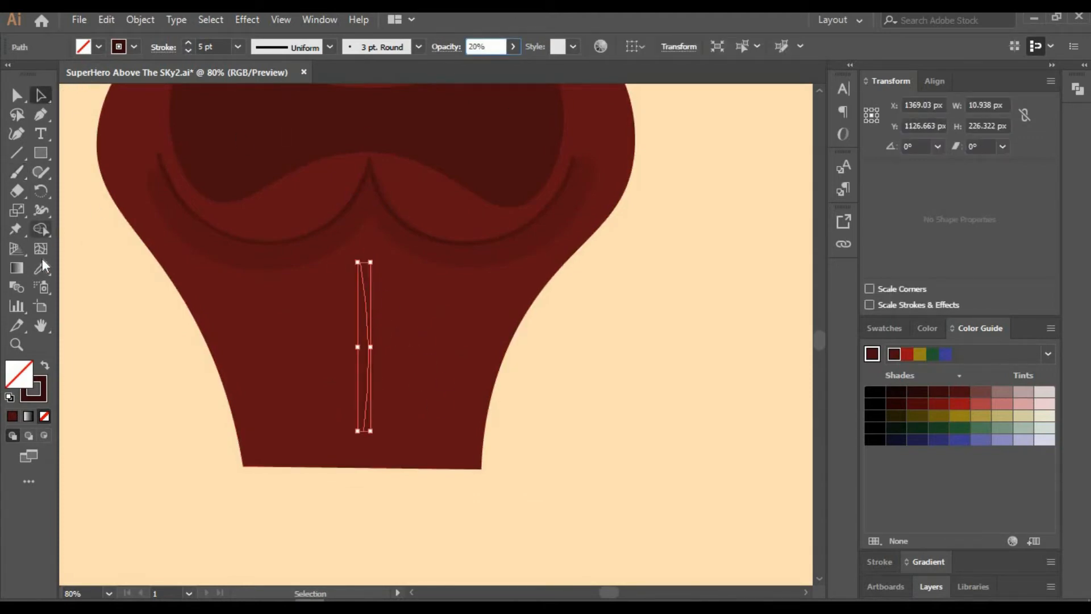
click(41, 266)
click(222, 230)
click(41, 96)
click(161, 335)
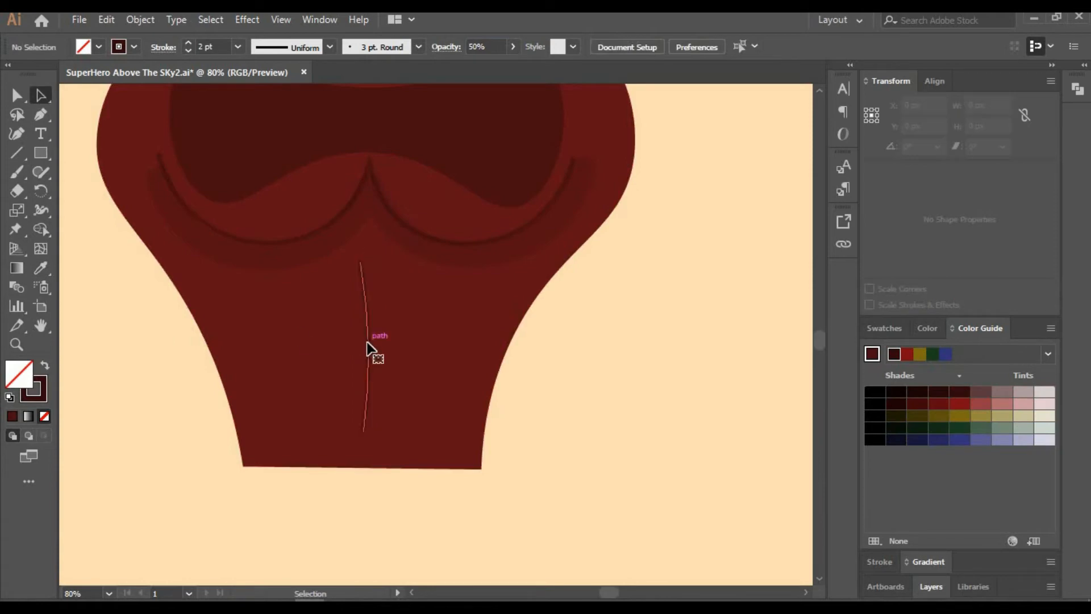
- Swap the vertical abdomen line's fill and stroke colours, swap them back, and give the line a 3 pt stroke
click(368, 343)
click(45, 365)
click(204, 363)
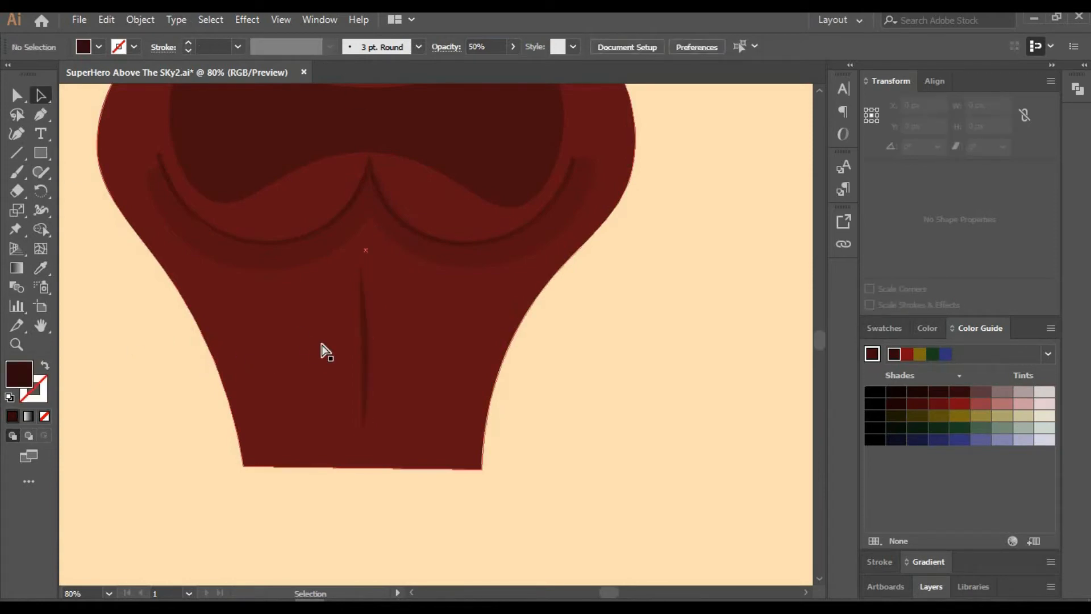
click(359, 367)
click(45, 365)
click(343, 375)
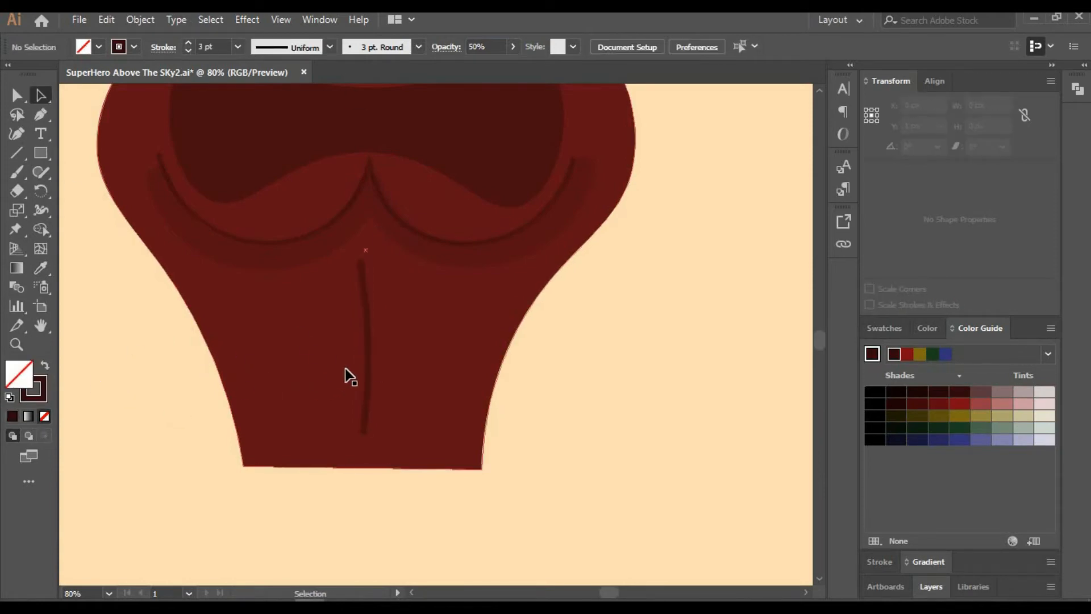
- Set the vertical abdomen line's opacity to 80% and deselect it
click(363, 325)
text(80)
key(Return)
key(ctrl+shift+a)
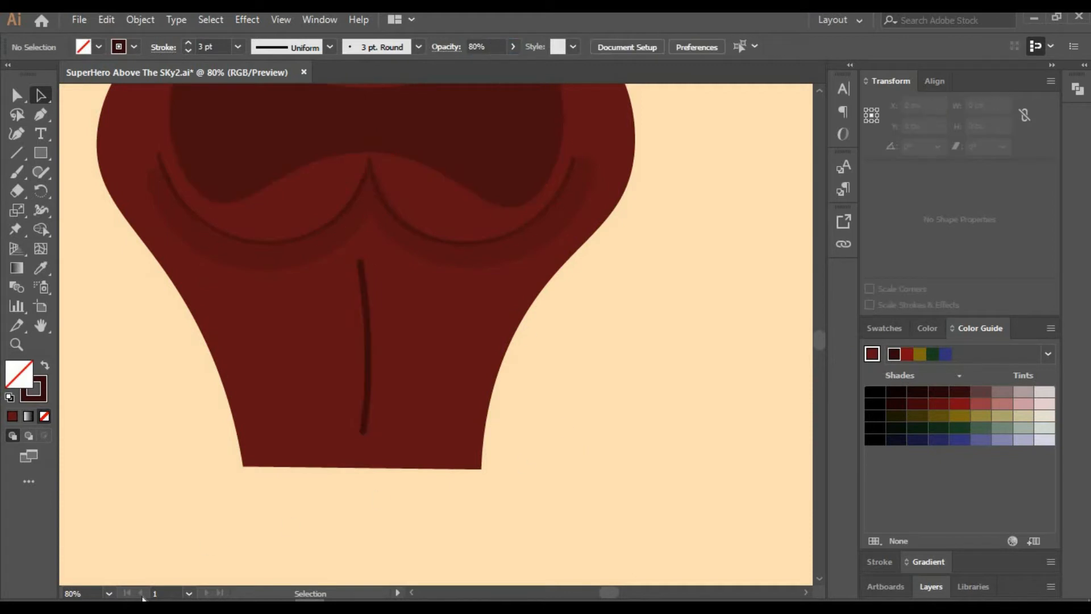
- Paint two roughly horizontal Paintbrush lines across the abdomen, crossing the vertical line at its middle and near its lower end
text(150)
key(Return)
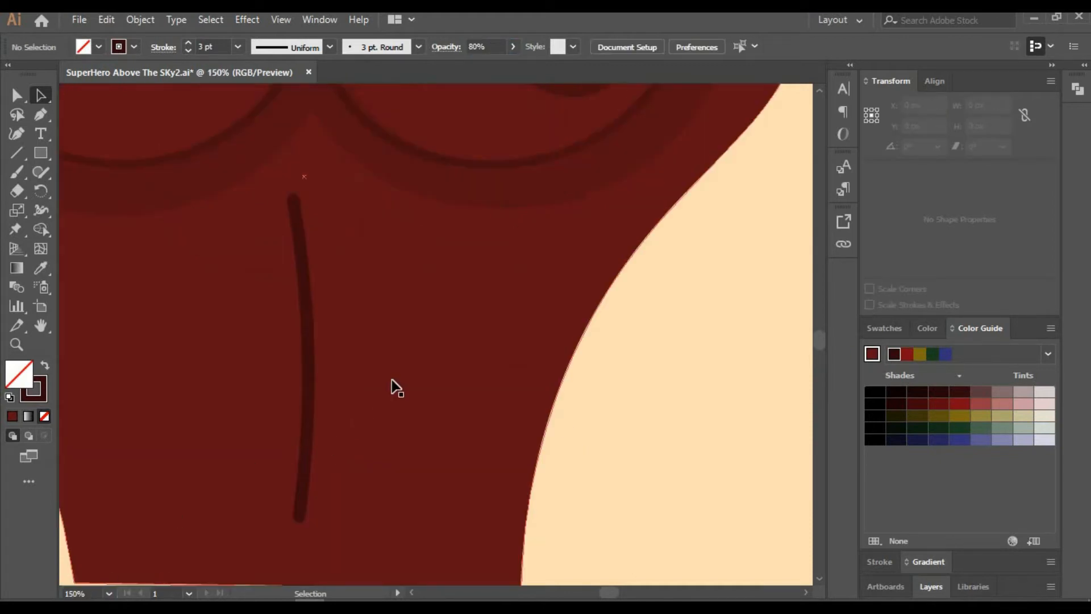
drag(396, 387, 422, 421)
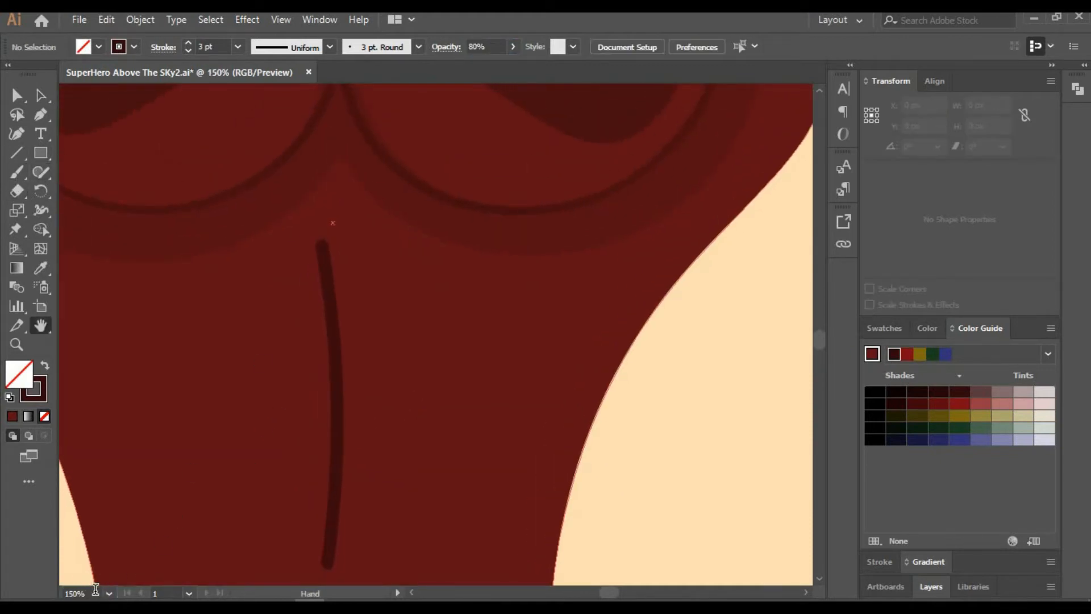
text(110)
key(Return)
click(17, 171)
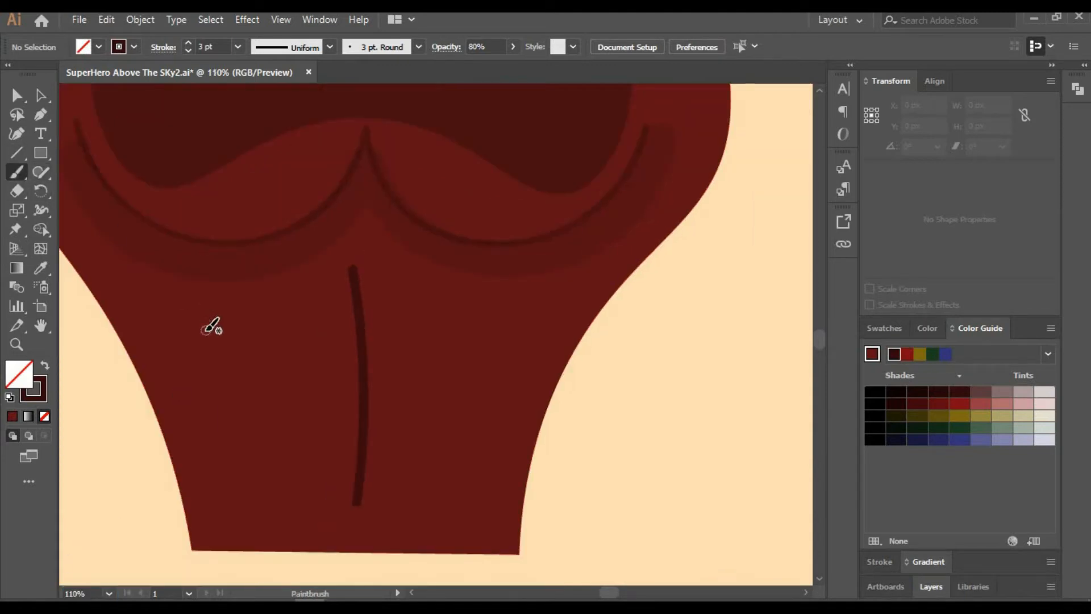
drag(203, 329, 461, 356)
drag(209, 427, 508, 430)
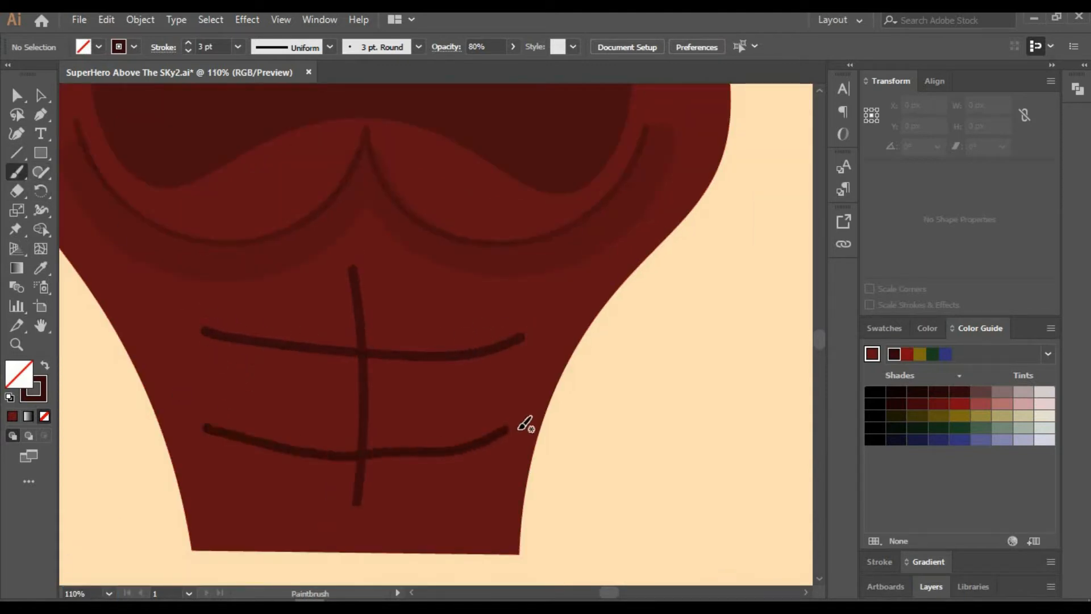
- Sample the chest line's 2 pt, 50% opacity stroke style onto both horizontal abdomen lines
click(231, 340)
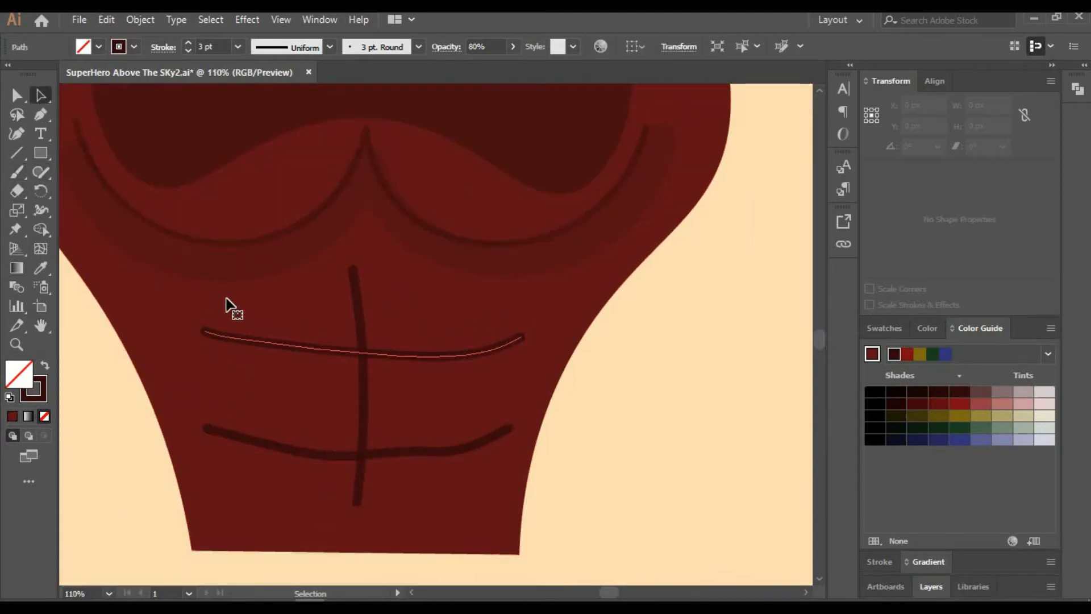
click(172, 234)
click(43, 96)
click(222, 431)
click(41, 266)
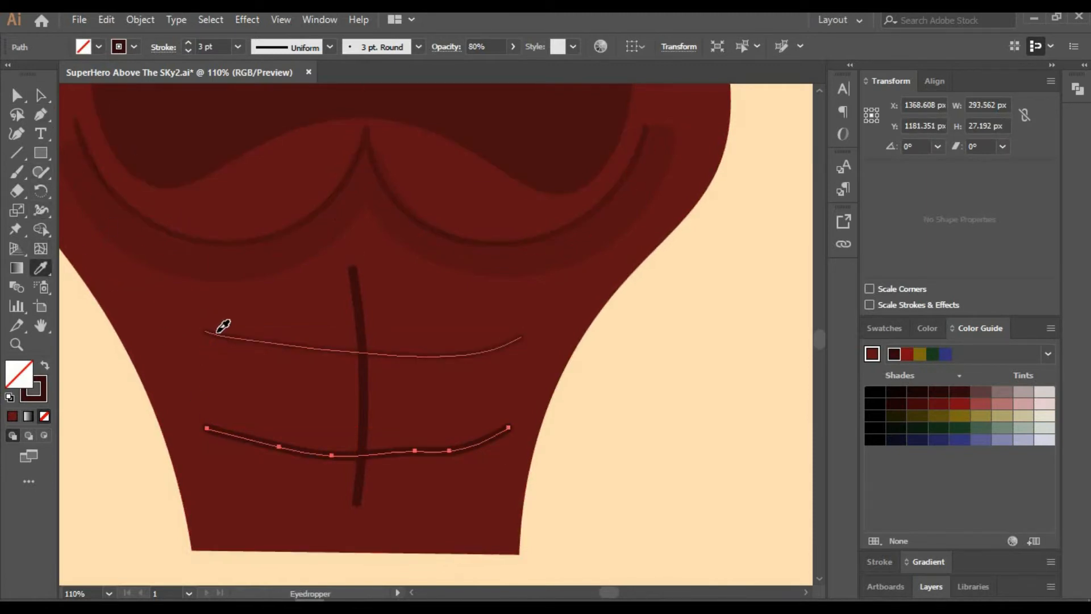
click(218, 334)
- With the Curvature tool, smooth the upper horizontal abdomen line into a shallow arc about 326 px wide by removing surplus points and extending its ends
click(37, 96)
click(251, 341)
click(18, 136)
drag(205, 331, 185, 323)
click(231, 336)
key(Delete)
drag(401, 356, 363, 361)
drag(521, 336, 530, 328)
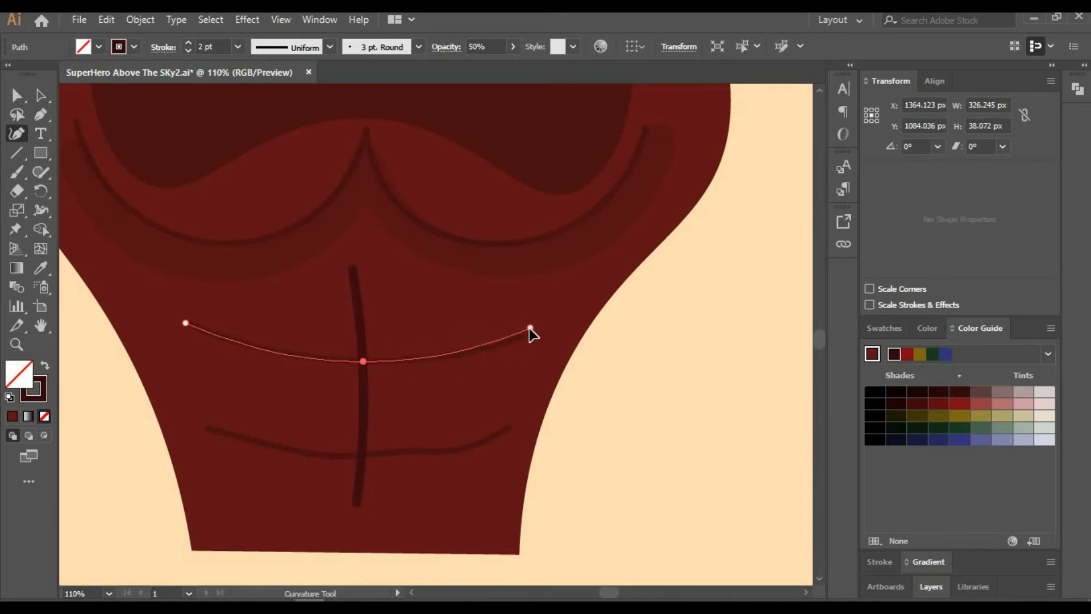
- Reshape the lower abdomen line into a matching arc by deleting surplus points, lowering its centre and extending both ends, then deselect
click(40, 95)
click(285, 455)
click(17, 135)
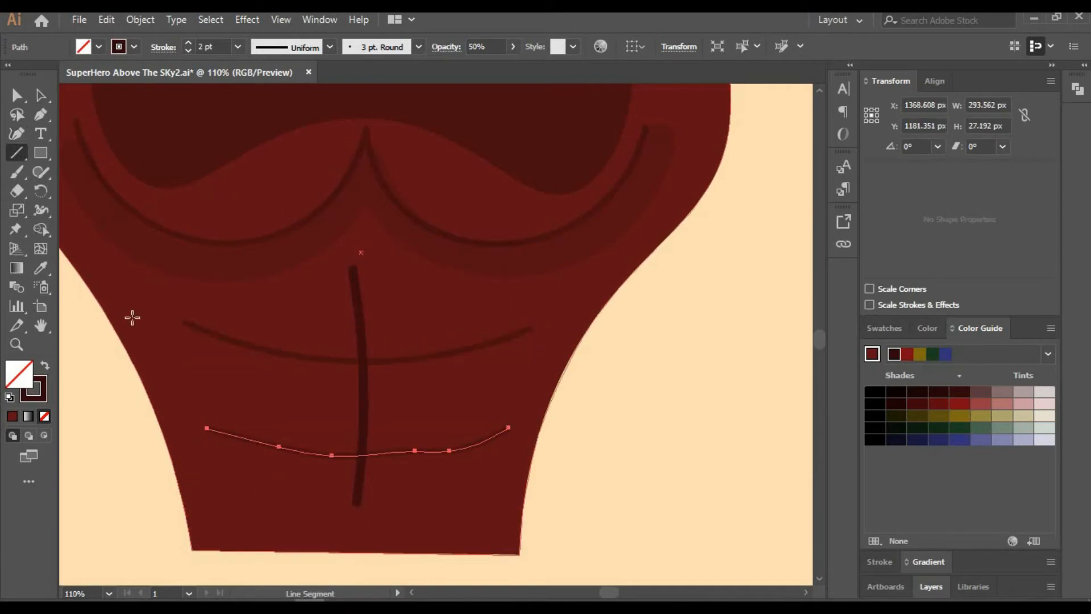
drag(207, 427, 188, 410)
click(279, 447)
key(Delete)
click(415, 450)
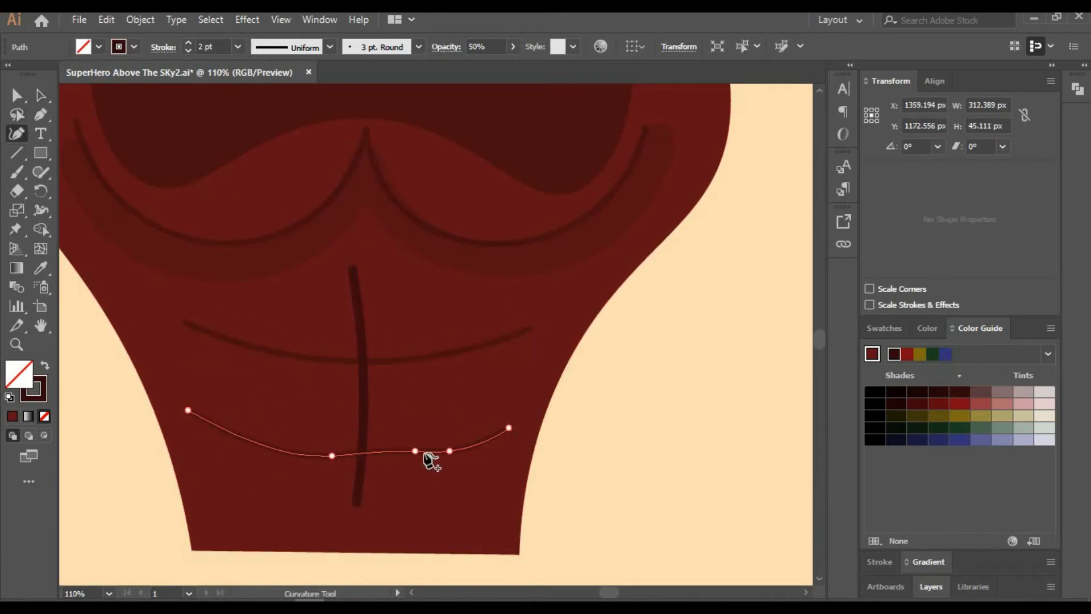
key(Delete)
click(450, 451)
key(Delete)
drag(331, 455, 359, 462)
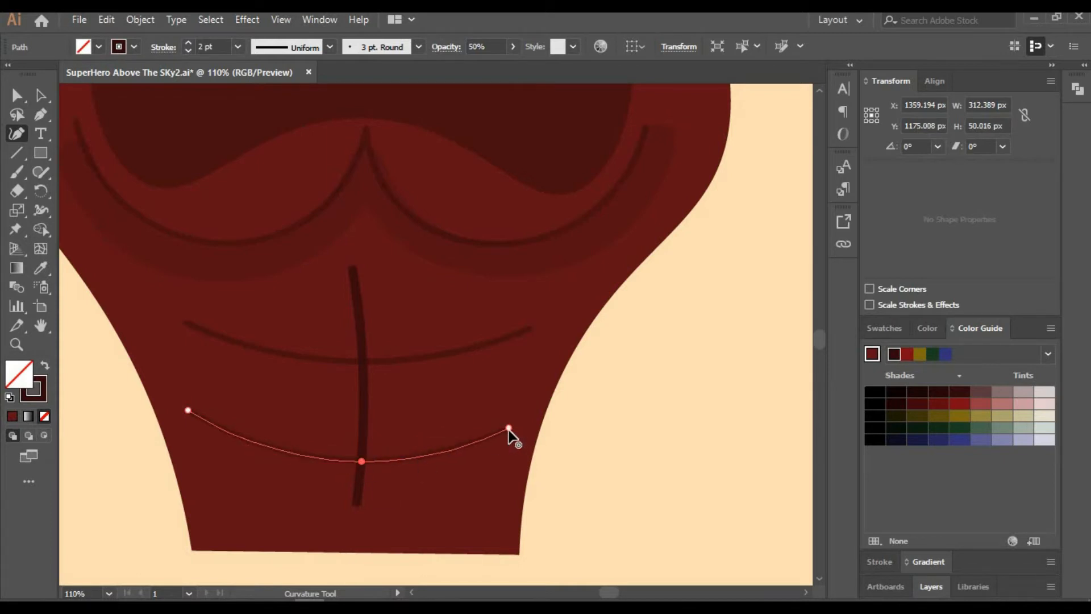
ctrl+click(107, 432)
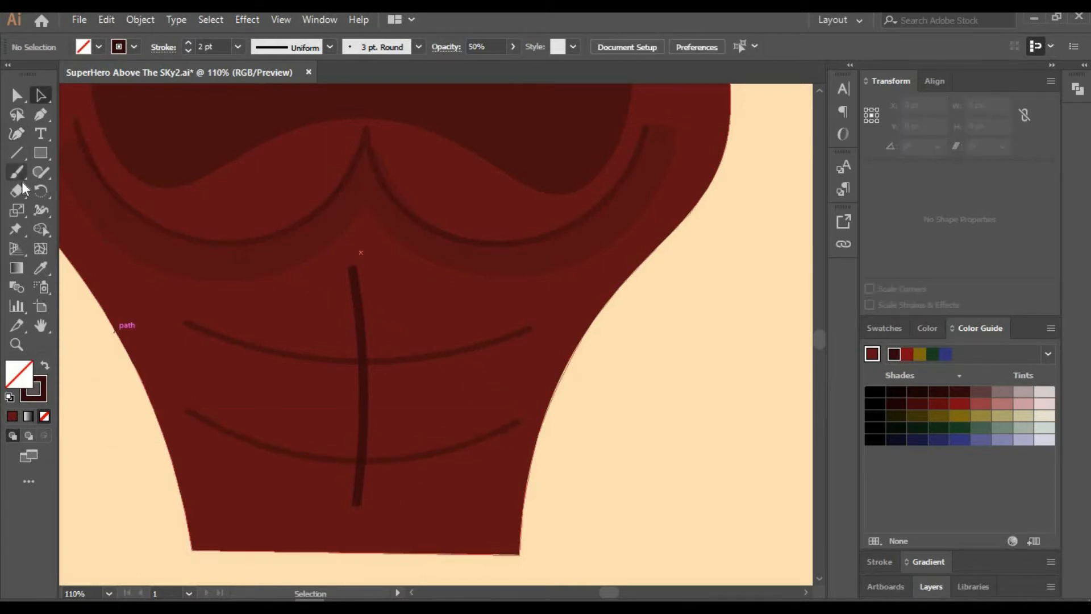
- Paint a side line at each edge of the abdomen and reshape the right one with the Curvature tool to about 40 x 163 px
key(a)
click(509, 392)
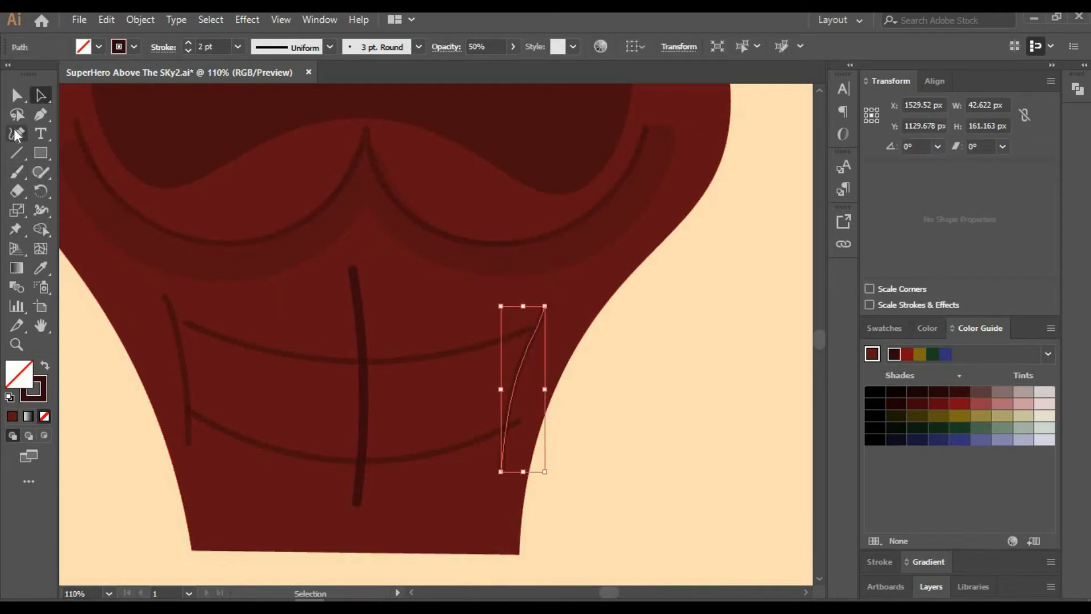
key(shift+grave)
drag(530, 375, 519, 375)
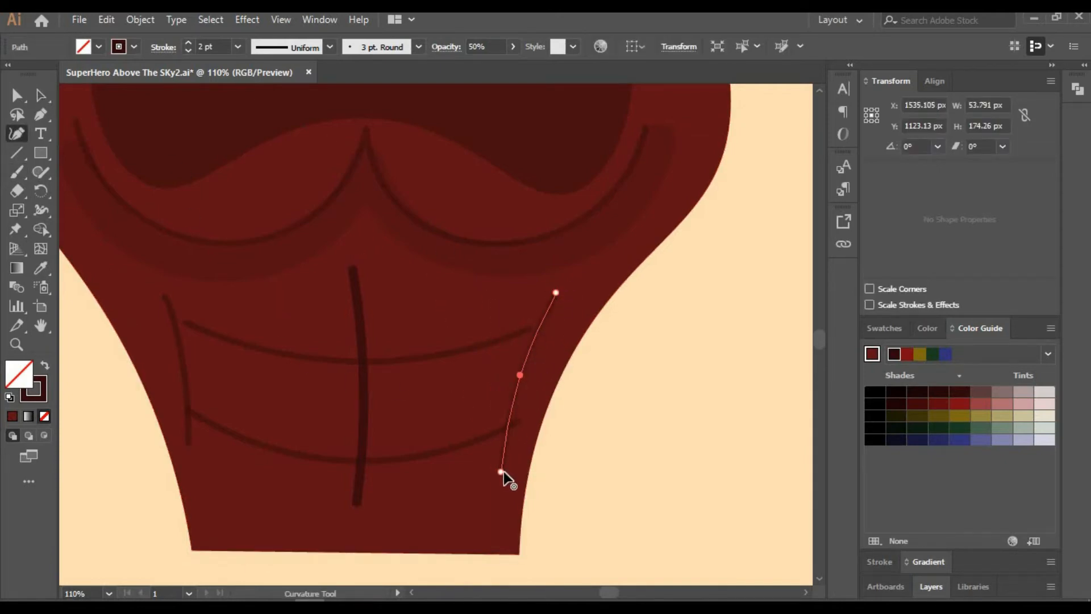
drag(518, 461, 510, 457)
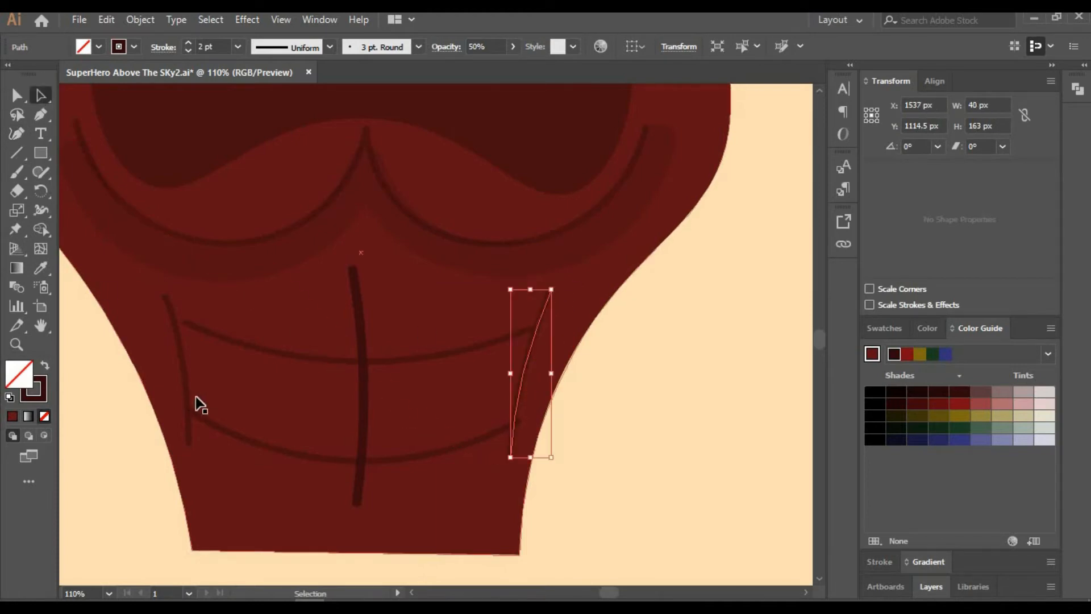
- Reshape the abdomen's left side line with the Curvature tool to about 25 x 148 px and deselect it
ctrl+click(183, 380)
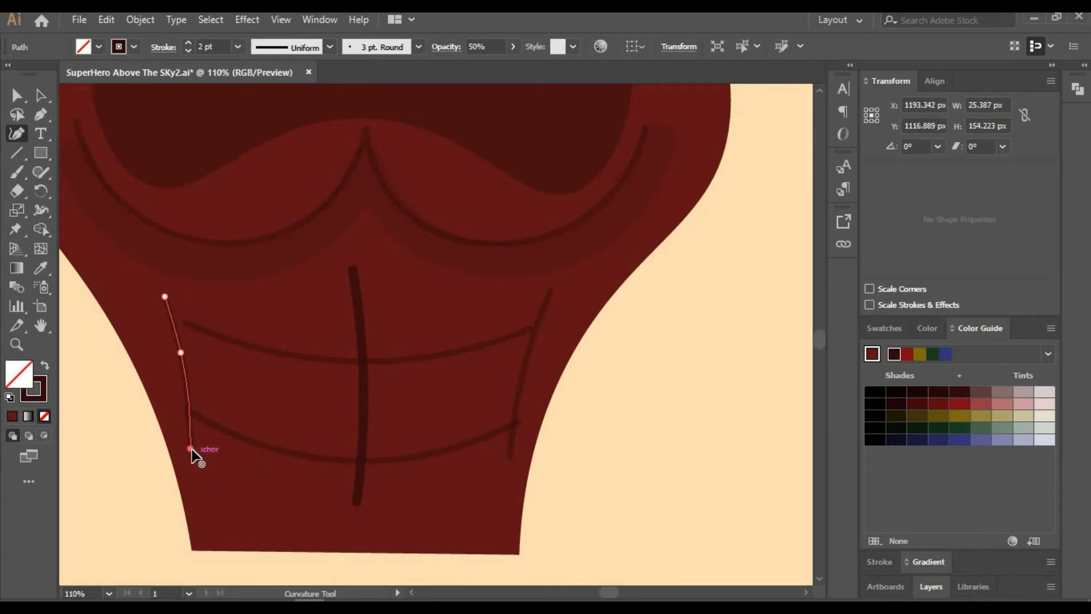
key(a)
click(90, 351)
- Duplicate the upper abdomen arc just below itself and sample the chest shadow's 11 pt, 20% opacity stroke onto the copy
mouse_move(290, 357)
mouse_down()
mouse_move(373, 348)
mouse_move(290, 369)
mouse_up()
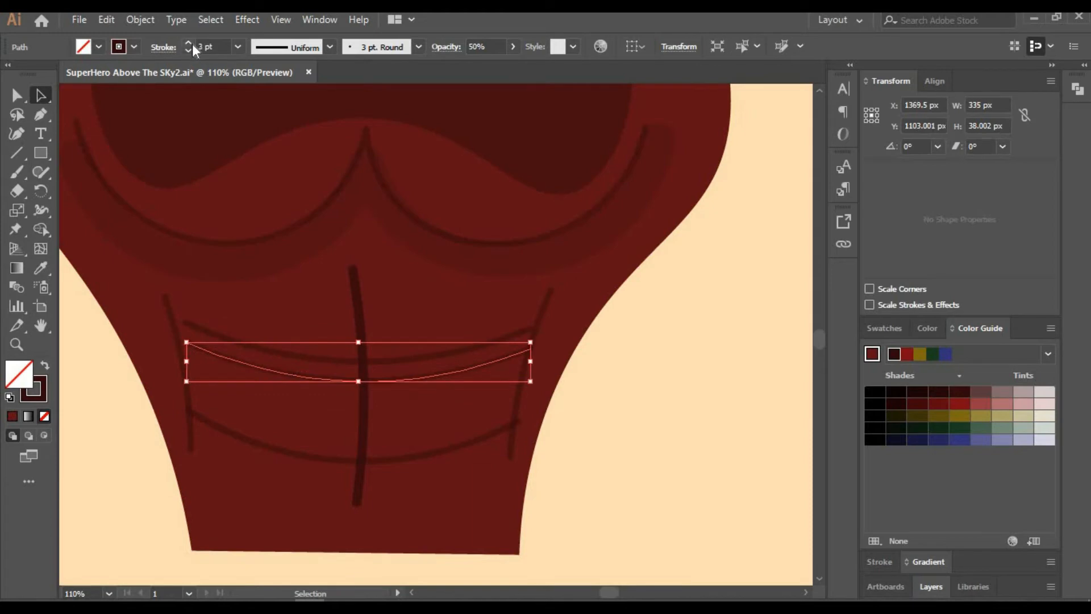
drag(411, 370, 410, 372)
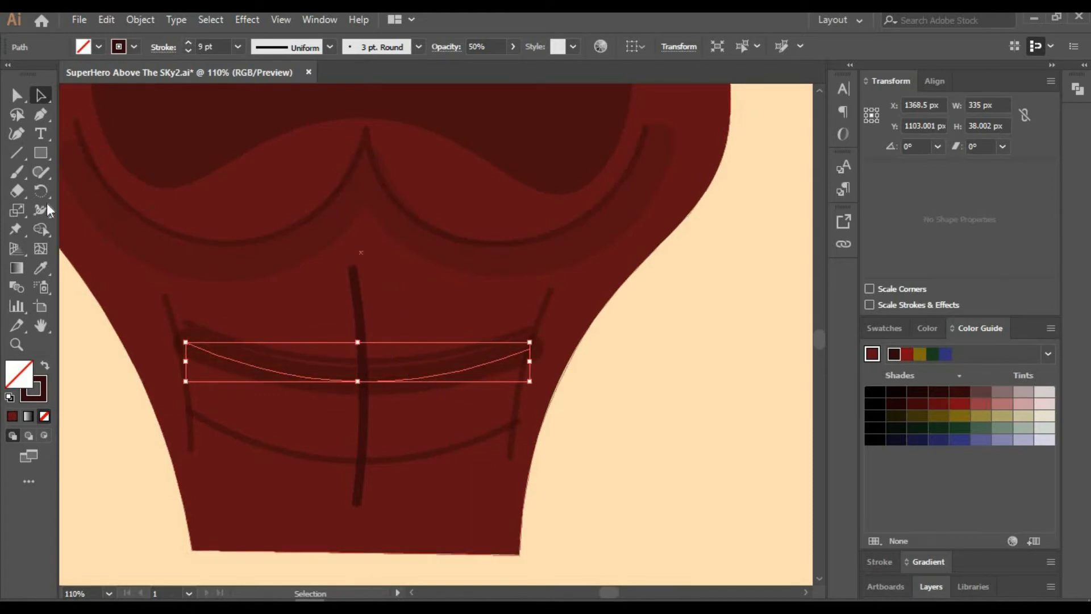
click(40, 267)
click(186, 256)
click(41, 95)
- Duplicate the abdomen shadow below the lower arc, pull its ends inside the torso with the Curvature tool and deselect it
mouse_move(289, 358)
mouse_down()
mouse_move(367, 330)
mouse_move(287, 481)
mouse_up()
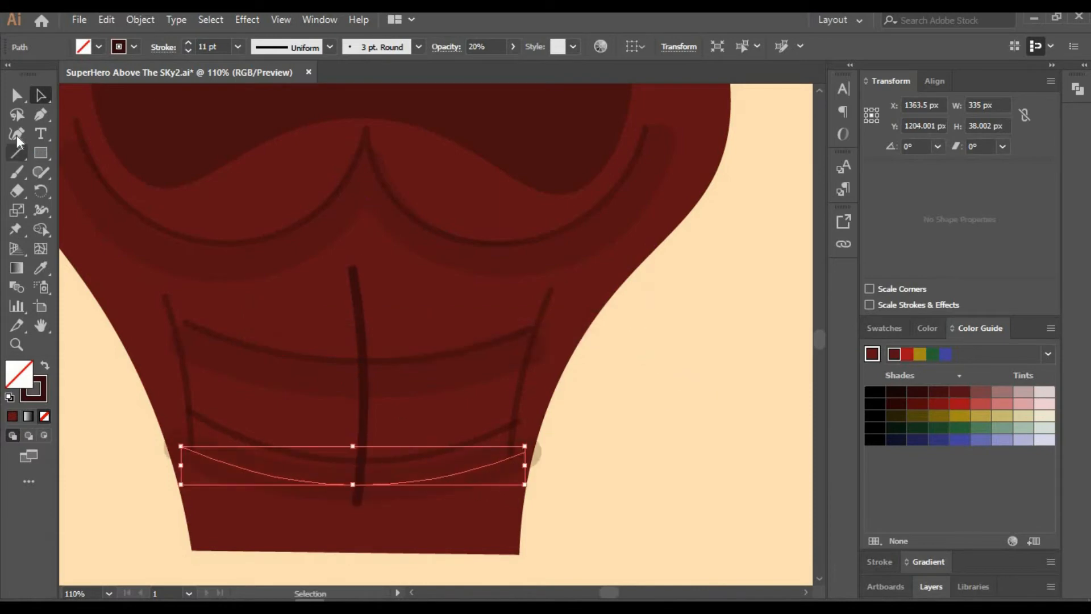
click(17, 134)
drag(182, 447, 195, 436)
drag(525, 453, 506, 446)
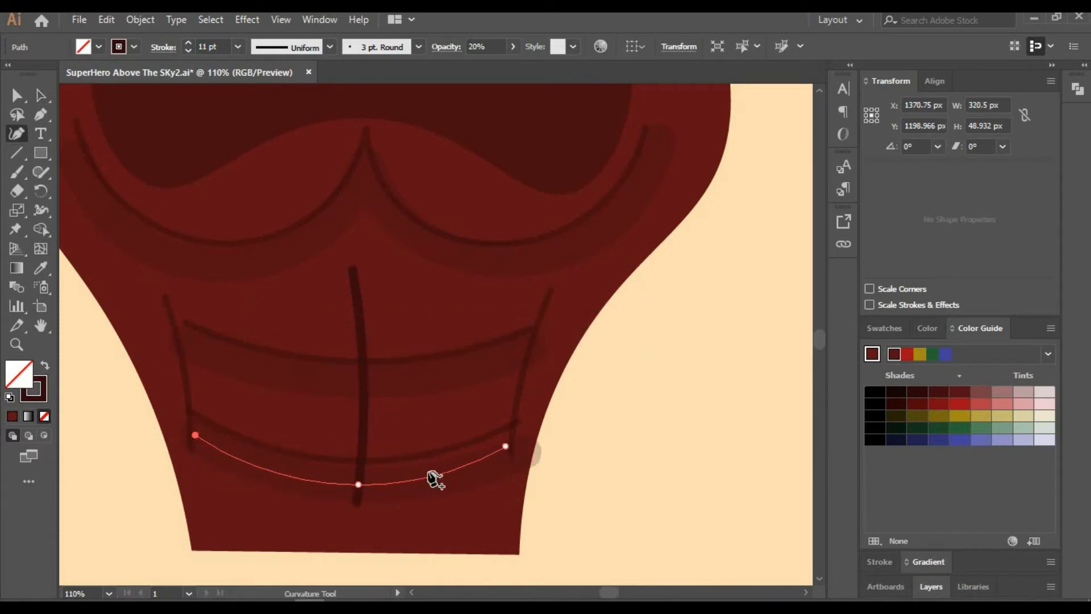
drag(358, 485, 359, 480)
click(40, 96)
click(681, 400)
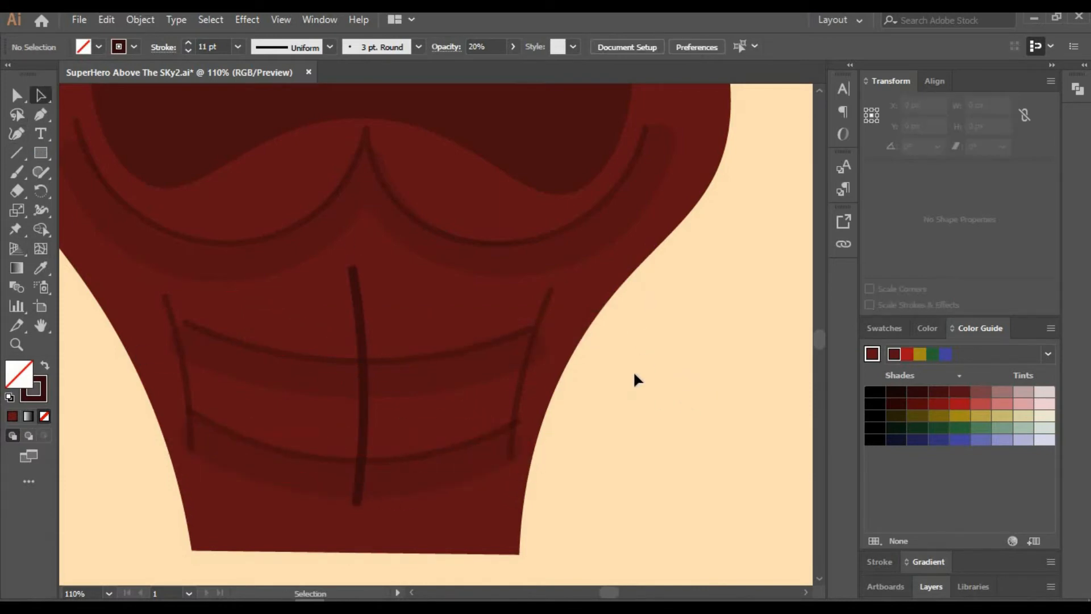
- Copy the right side line, place the copy just inside it and give it the 11 pt, 20% opacity shadow stroke
click(519, 390)
key(ctrl+c)
key(ctrl+v)
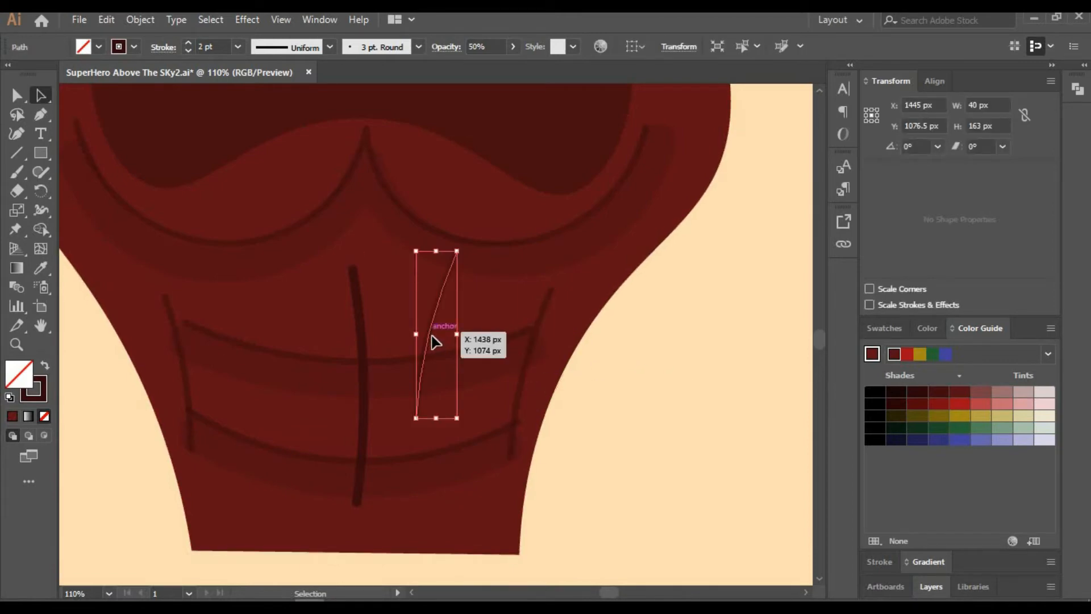
drag(430, 331, 503, 389)
click(726, 355)
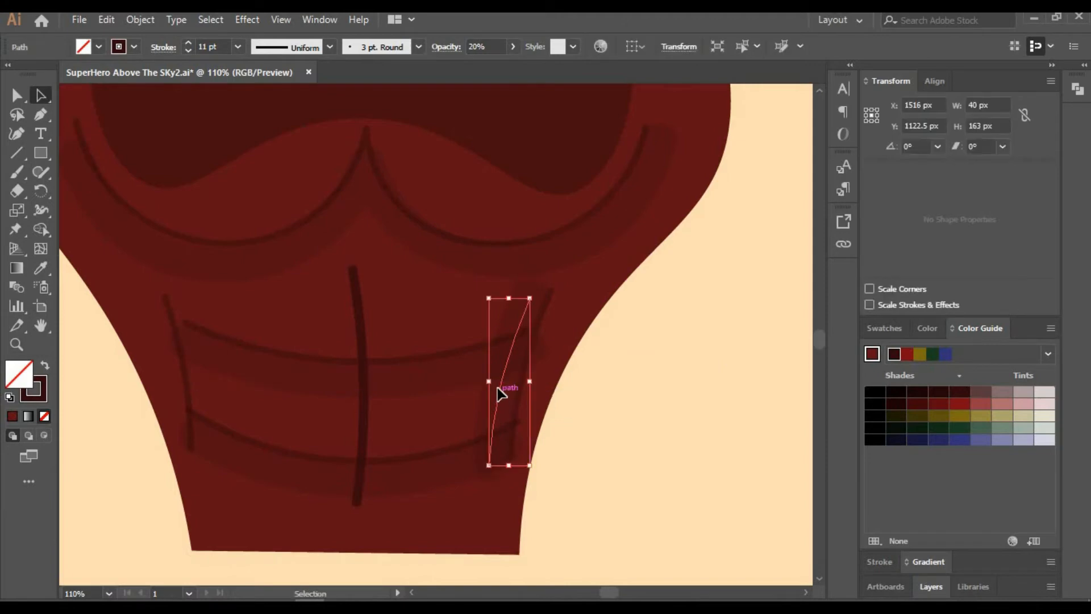
click(632, 494)
- Copy the left side line, place the copy just inside it, sample the 11 pt, 20% opacity shadow stroke onto it and deselect
click(192, 378)
click(183, 375)
key(ctrl+c)
key(ctrl+v)
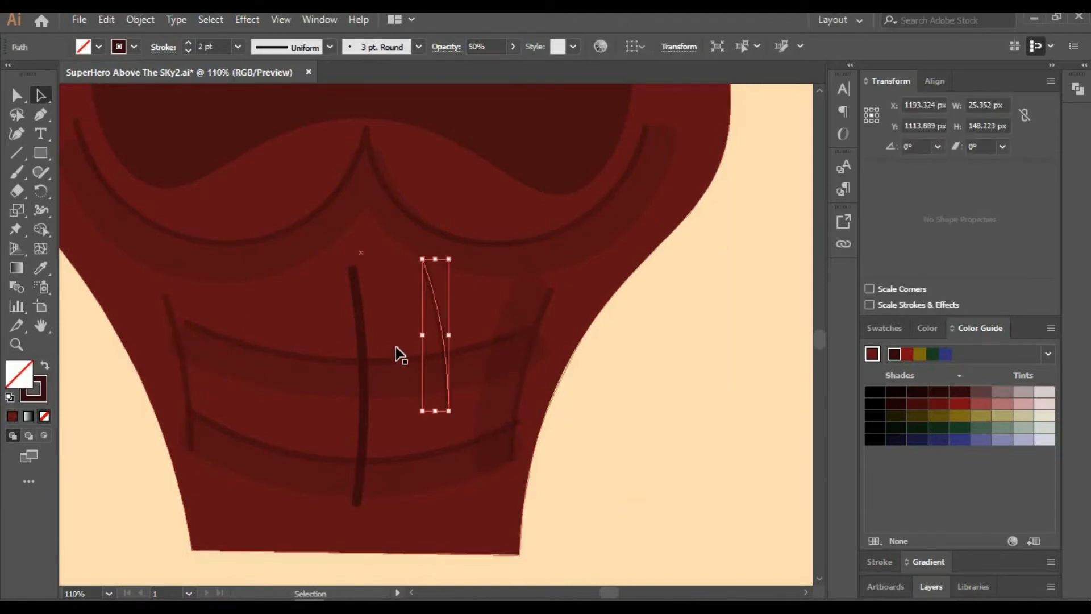
drag(440, 327, 200, 365)
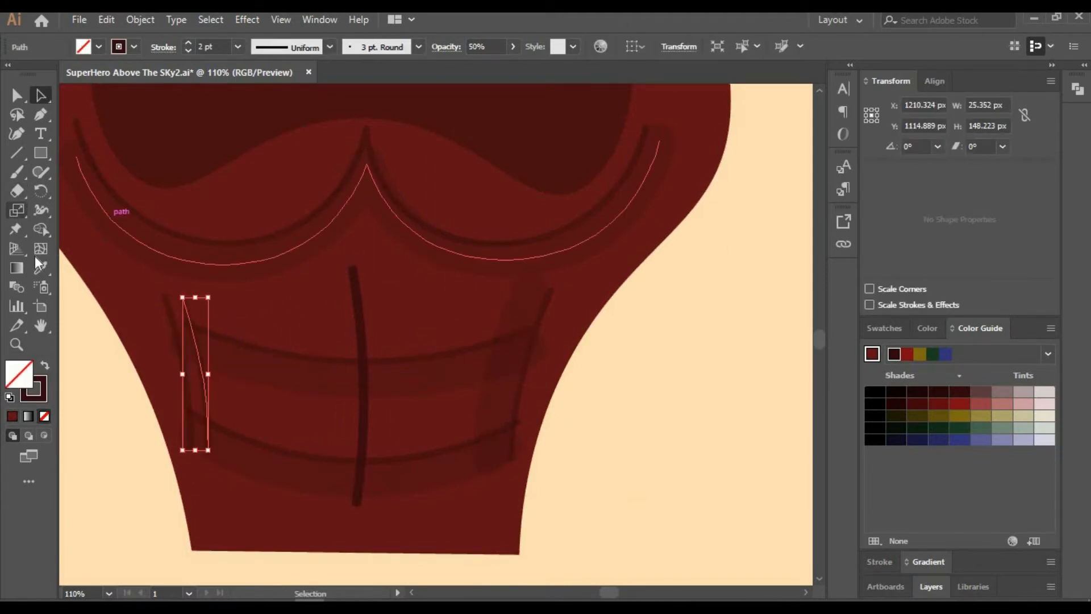
key(i)
click(321, 358)
key(a)
click(700, 446)
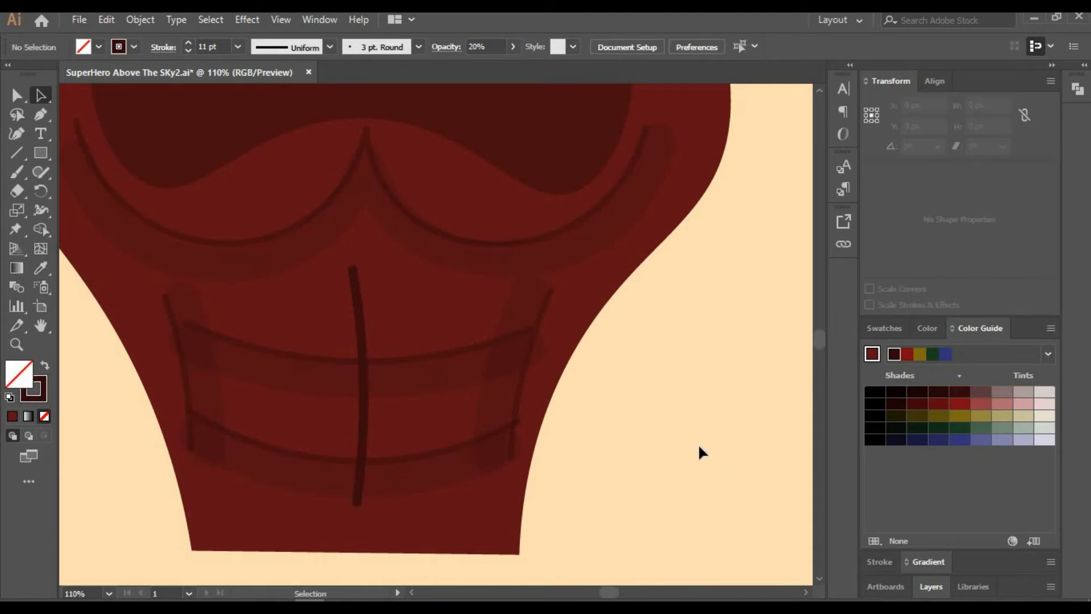
- Select the whole head with its mask, mask tail and hair, make it slightly wider and shorter, and deselect
click(81, 593)
text(50)
key(Return)
key(h)
drag(205, 411, 222, 591)
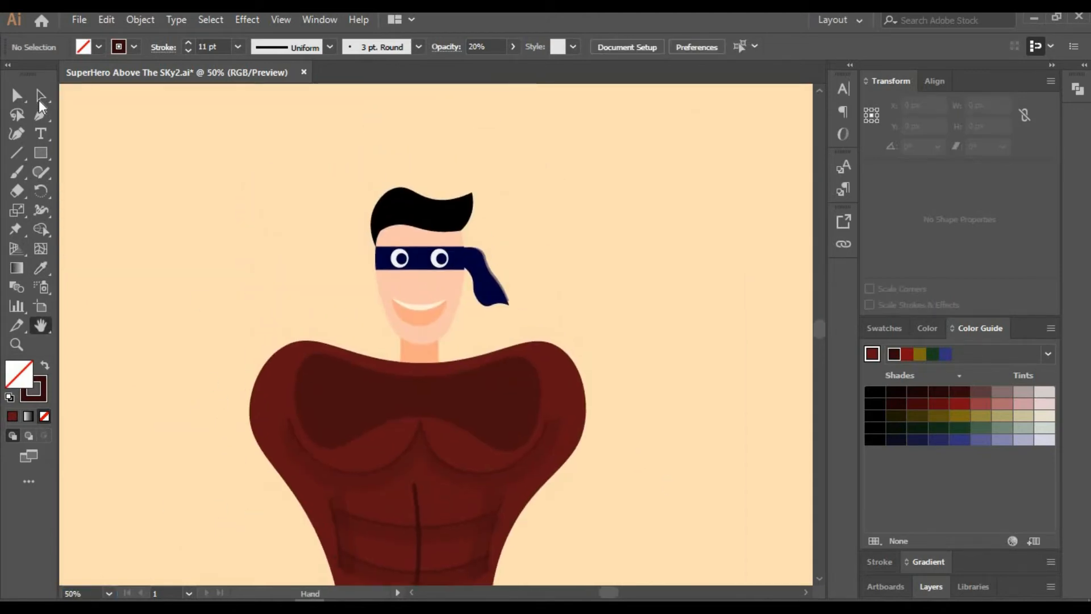
click(40, 98)
click(431, 278)
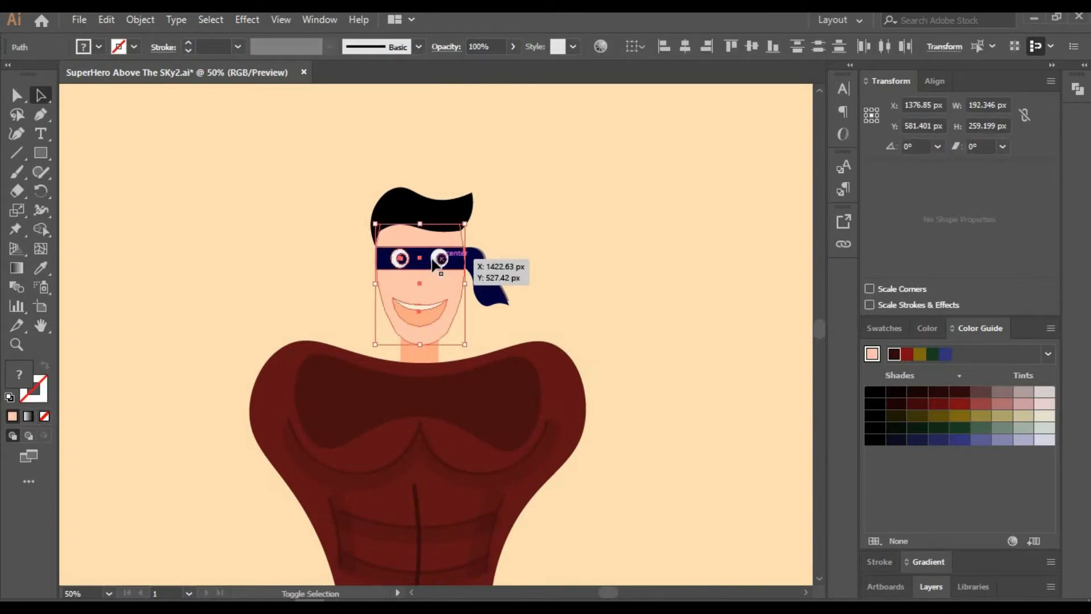
shift+click(477, 280)
shift+click(440, 200)
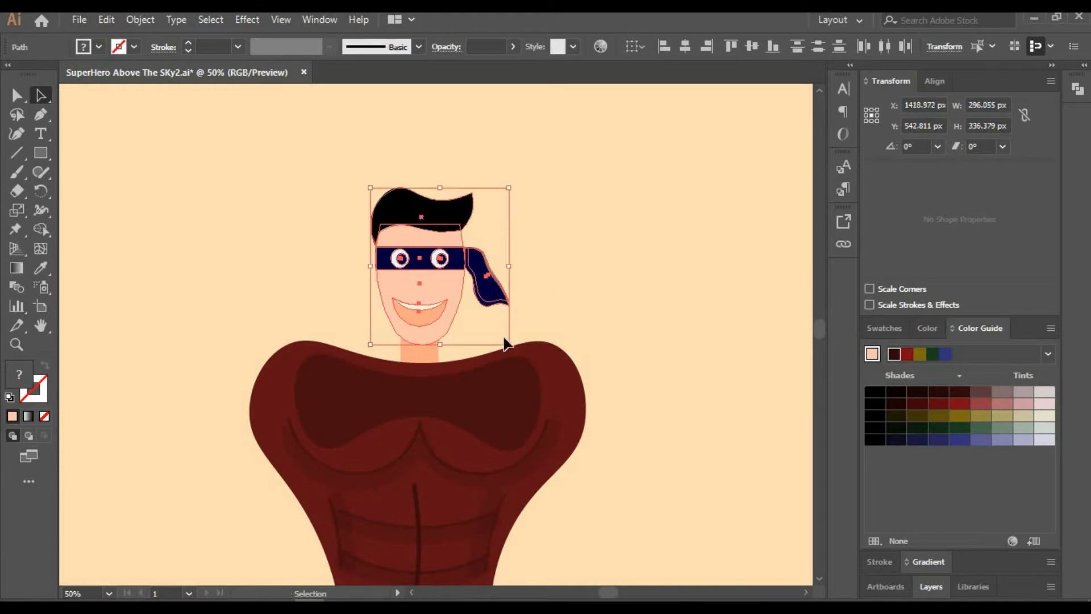
drag(509, 344, 512, 345)
click(550, 263)
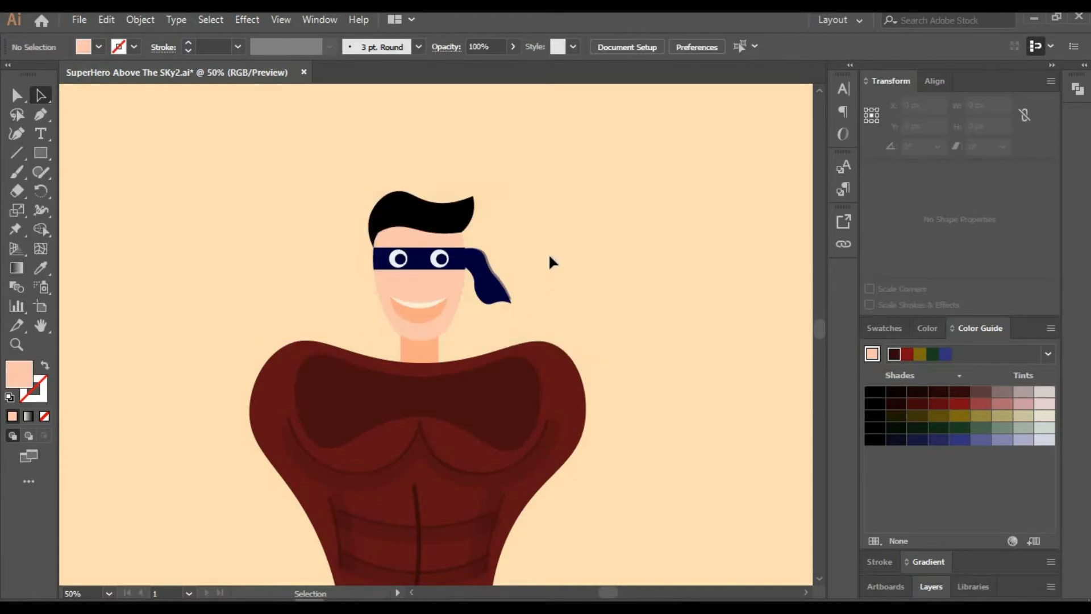
- Draw a 137 x 166 px rectangle in the empty area right of the torso and fill it with a very dark red shade
key(space)
drag(553, 258, 543, 154)
drag(595, 480, 590, 553)
mouse_move(693, 329)
mouse_down()
mouse_move(544, 329)
mouse_move(434, 210)
mouse_move(511, 314)
mouse_up()
click(42, 156)
click(919, 395)
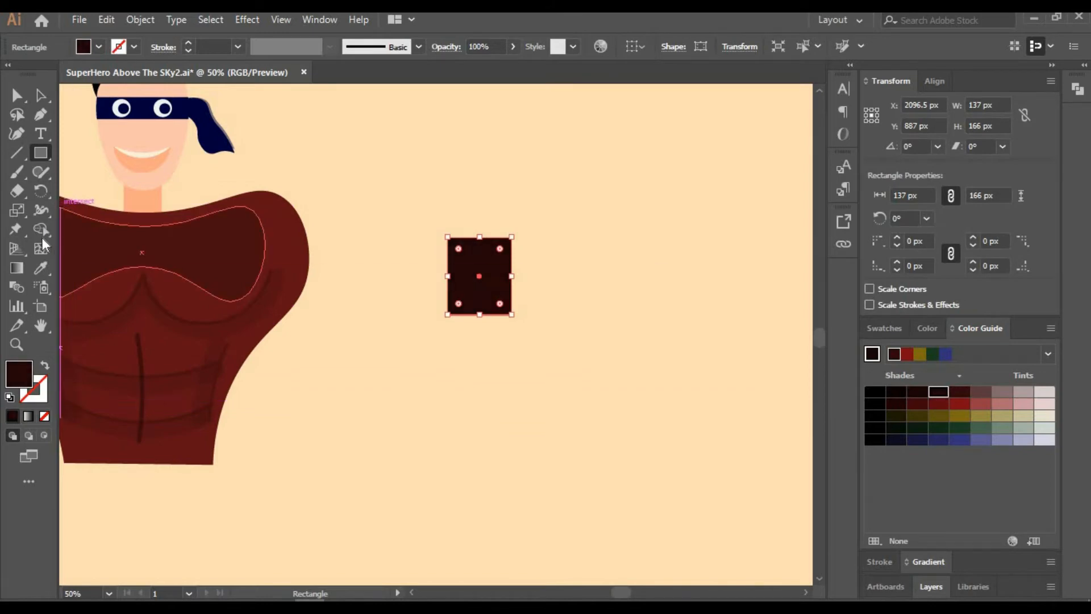
- Sample the chest shape's dark red fill onto the rectangle and deselect it
key(i)
click(231, 280)
key(a)
click(368, 149)
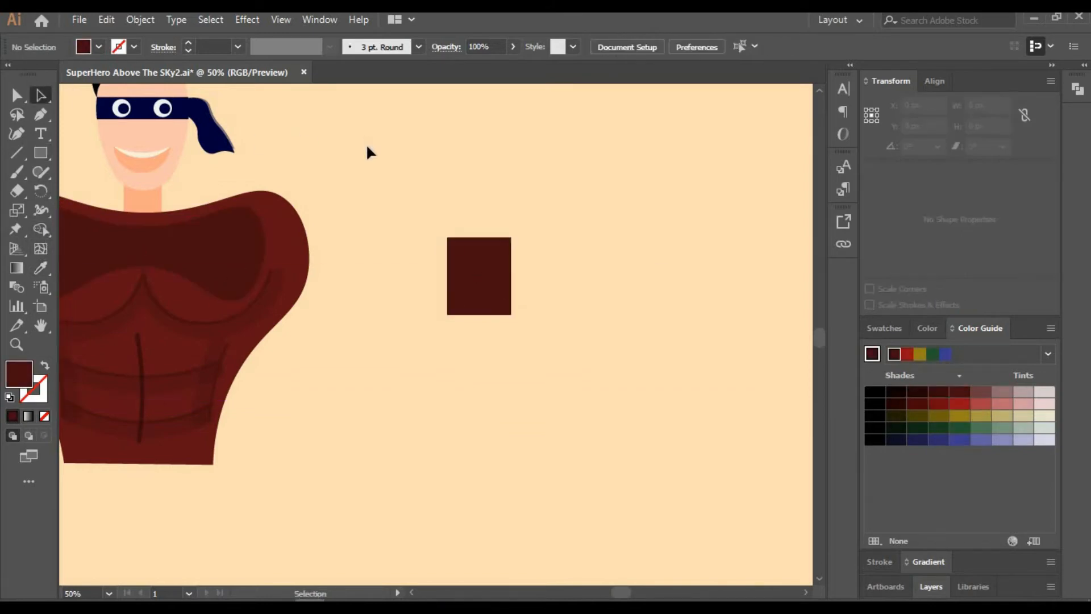
- Bulge the dark red rectangle's top edge upward with the Curvature tool, then spread its two upper corners outward and make them smooth
click(501, 272)
click(92, 594)
text(10)
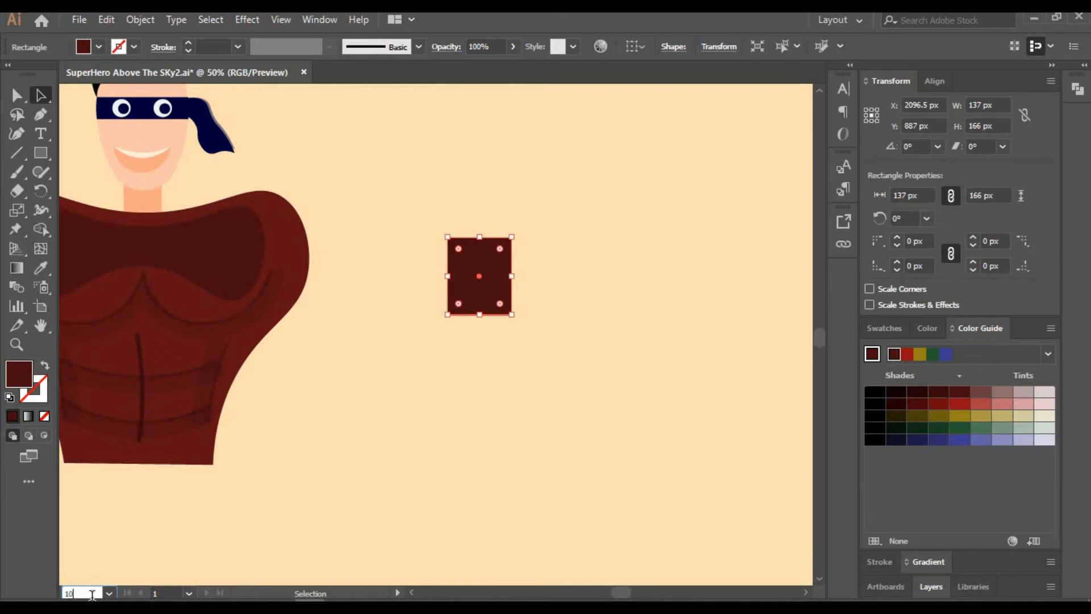
text(0)
key(Return)
click(17, 136)
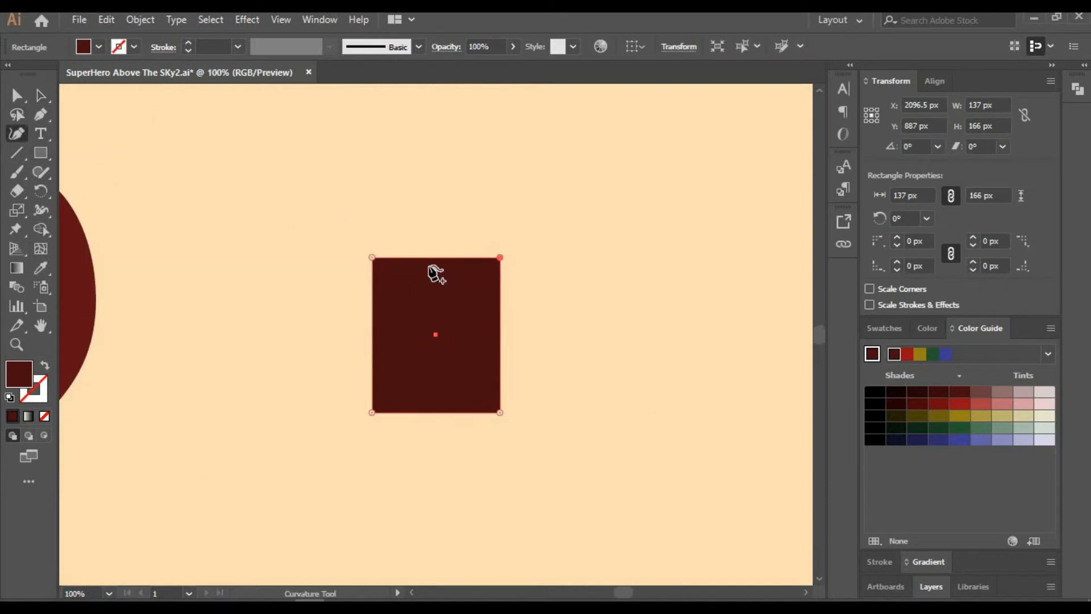
drag(432, 257, 433, 232)
drag(372, 257, 358, 262)
drag(499, 257, 520, 263)
double_click(519, 265)
double_click(359, 263)
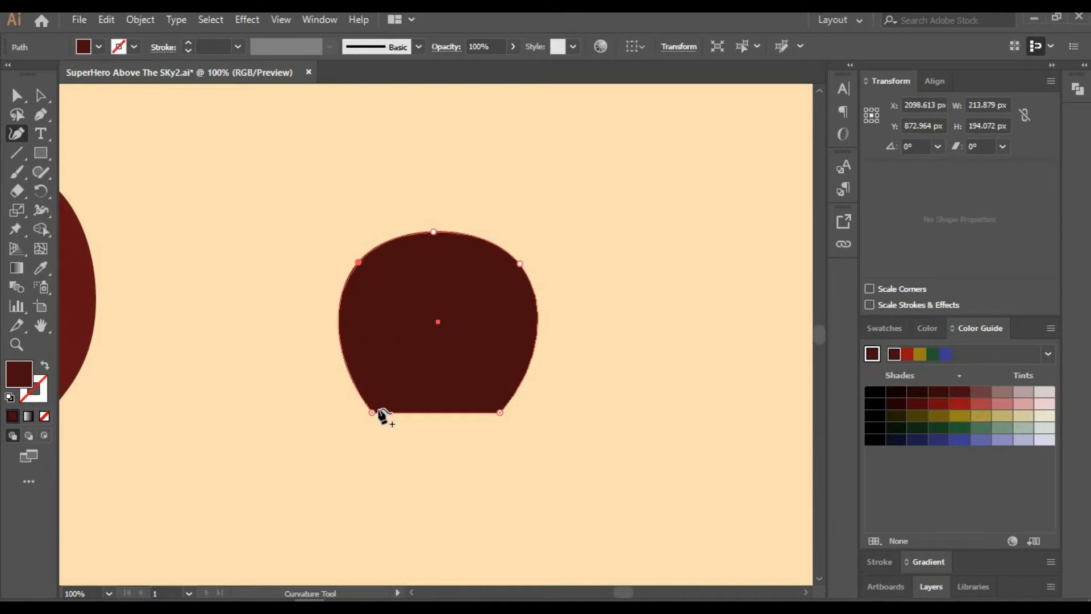
- Narrow the shape's bottom edge and adjust its upper points into an egg-like sleeve about 167 x 203 px, then deselect
drag(372, 412, 405, 413)
drag(499, 412, 477, 412)
drag(520, 264, 500, 254)
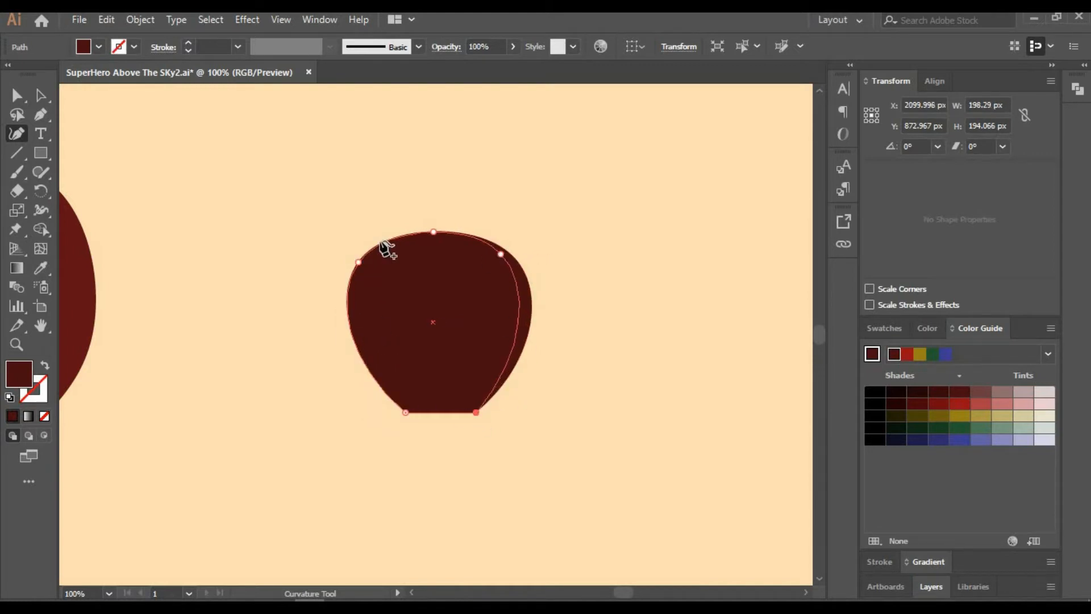
drag(358, 263, 369, 250)
drag(434, 231, 436, 223)
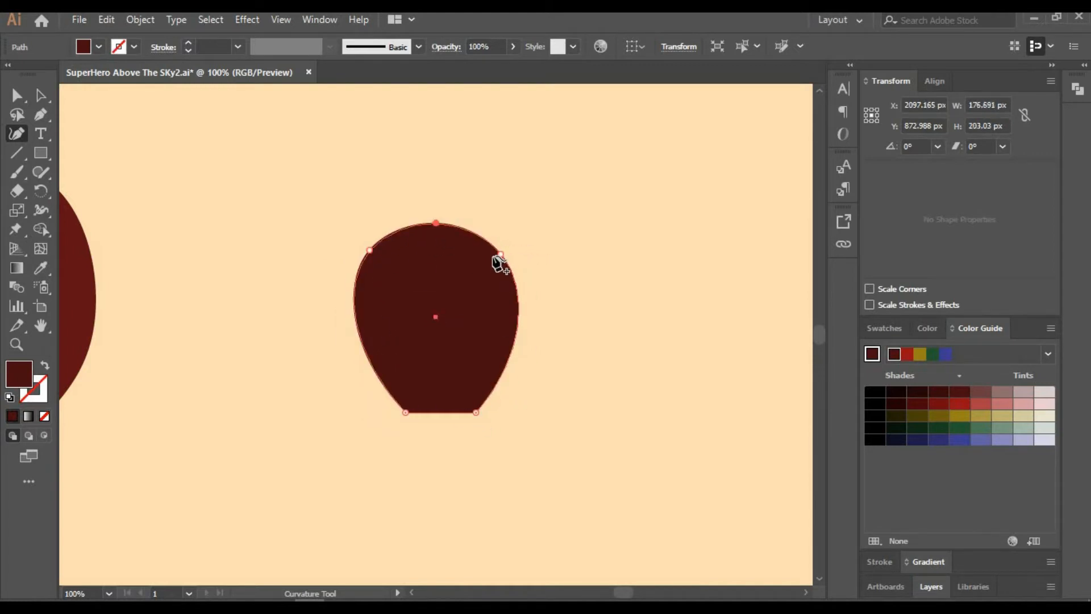
drag(370, 250, 377, 249)
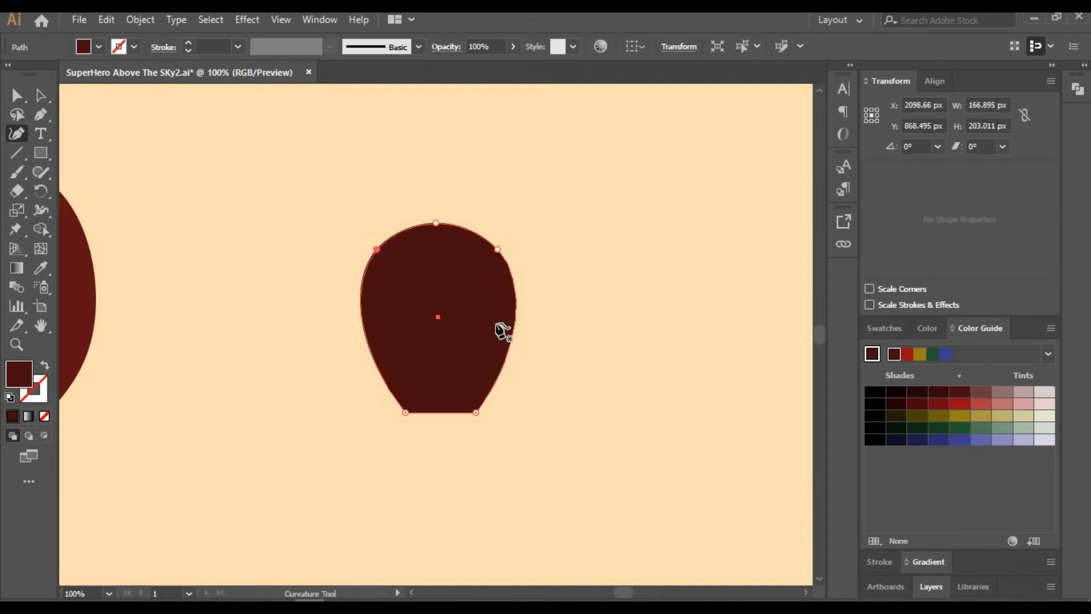
click(41, 101)
click(212, 285)
- Draw a 98 x 359 px rectangle just below the sleeve for the forearm
click(41, 326)
drag(123, 349, 127, 161)
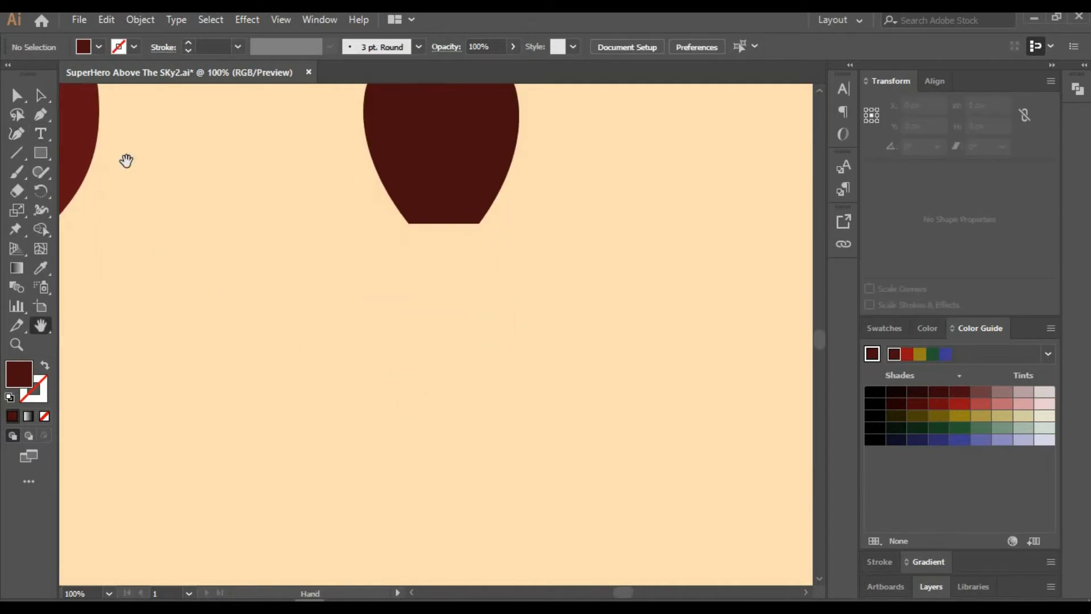
click(41, 153)
mouse_move(394, 236)
mouse_down()
mouse_move(498, 480)
mouse_move(484, 570)
mouse_up()
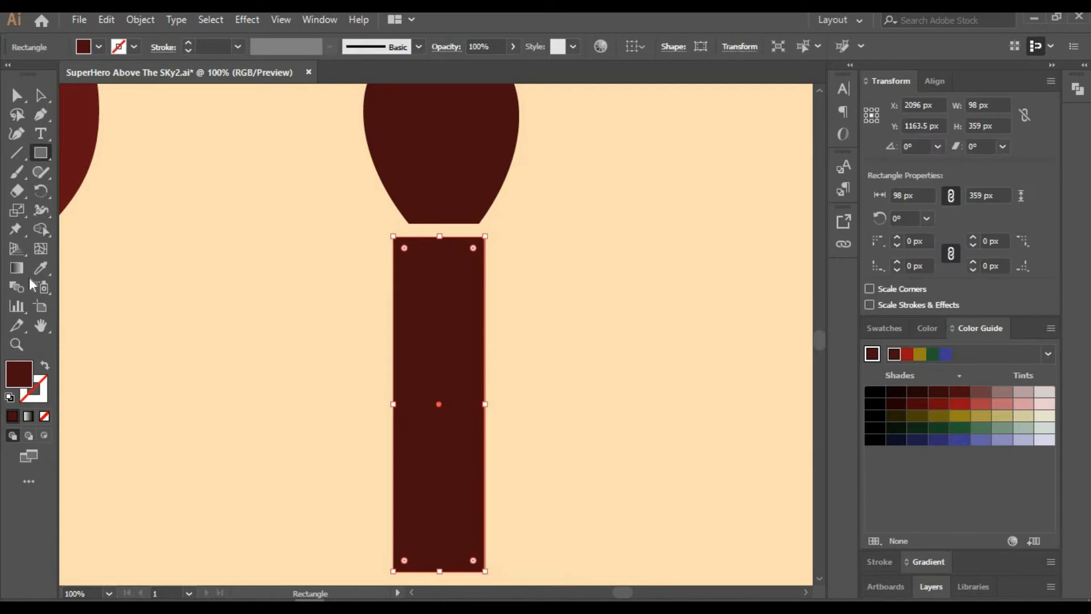
- Fill the forearm rectangle with a light salmon-orange tint from an orange-based color harmony
click(884, 329)
click(1026, 378)
click(979, 329)
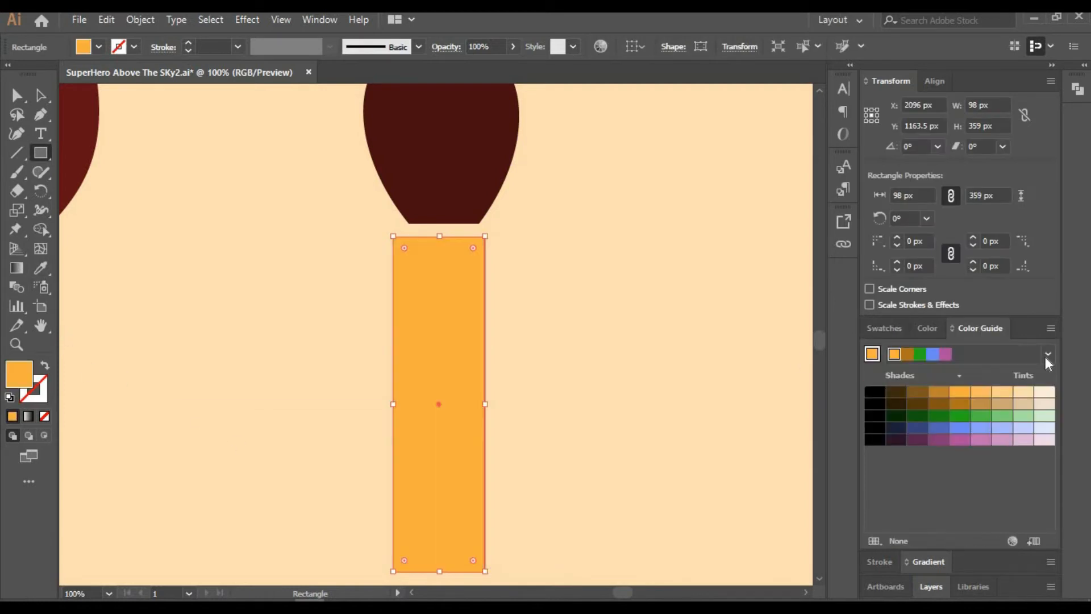
click(1047, 355)
scroll(960, 244, up, 5)
click(965, 208)
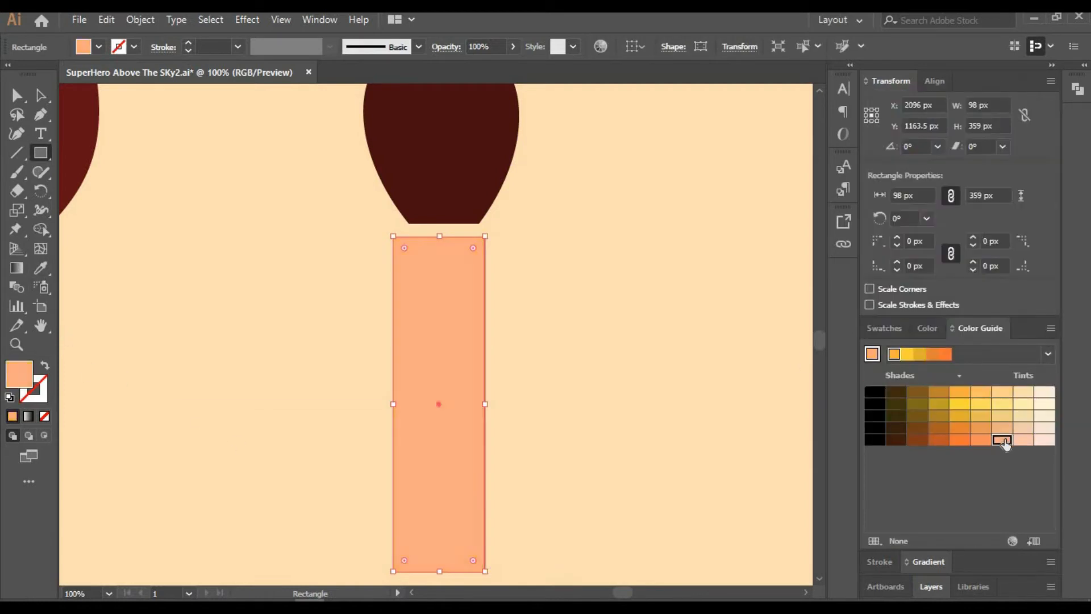
- Move the forearm rectangle up against the sleeve and curve it into a bulging forearm that tapers to a narrow wrist, then deselect
key(a)
drag(446, 326, 449, 312)
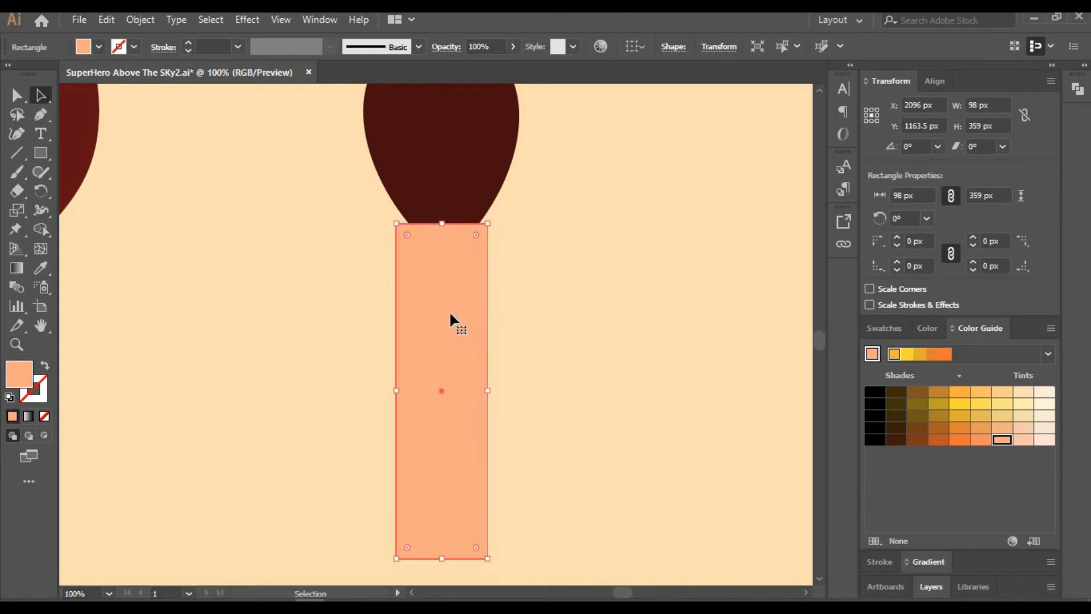
click(17, 133)
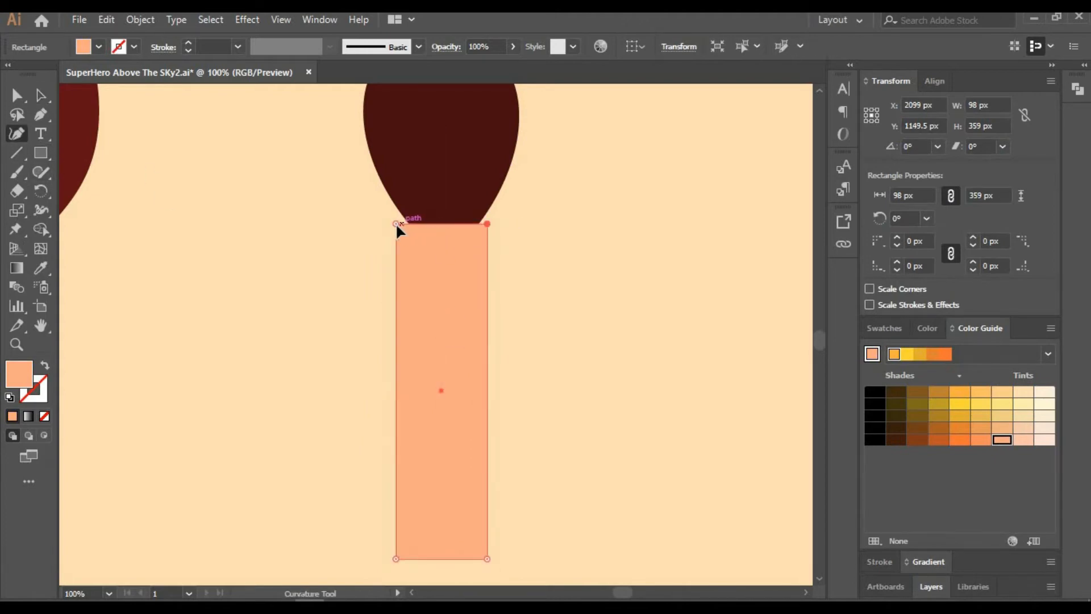
drag(396, 282, 381, 291)
drag(374, 370, 399, 399)
drag(487, 291, 507, 285)
drag(518, 390, 487, 402)
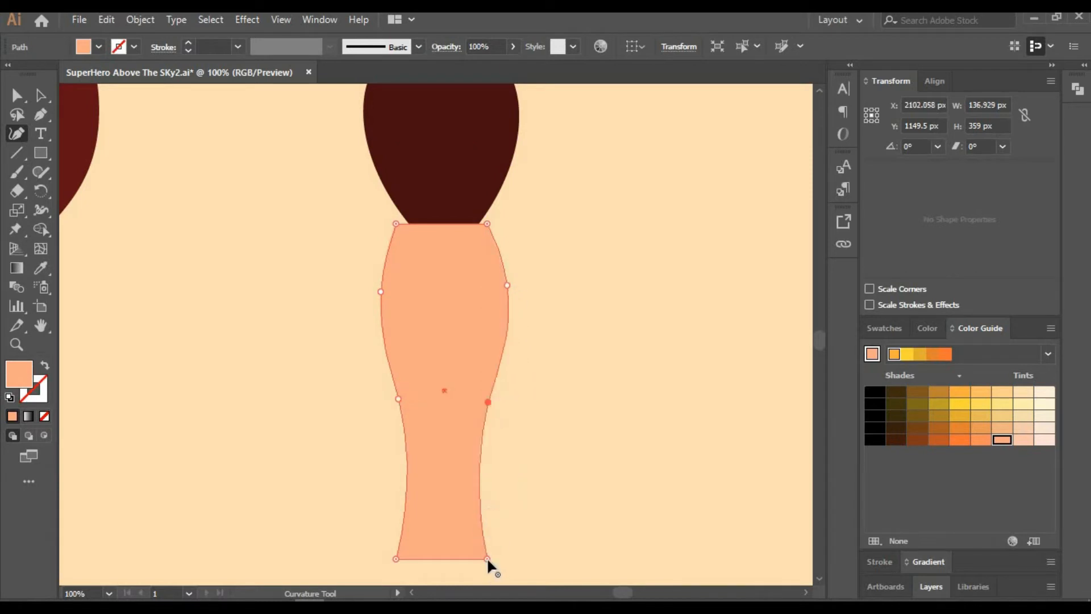
drag(415, 558, 416, 558)
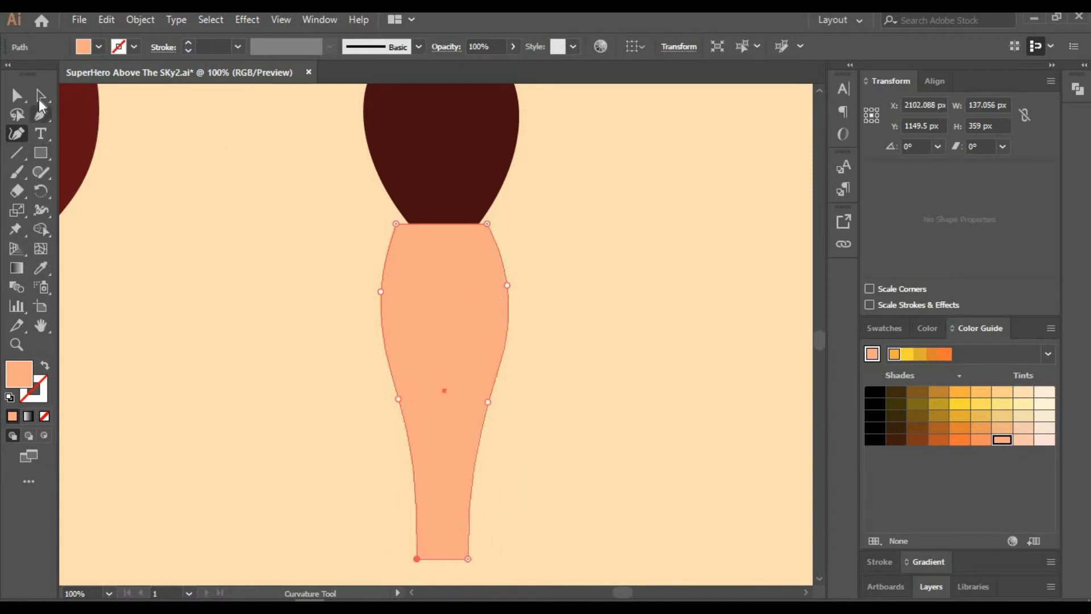
click(39, 100)
ctrl+click(187, 258)
- Widen the sleeve shape symmetrically to about 207 px, keeping its height
key(space)
drag(250, 300, 241, 365)
ctrl+click(425, 198)
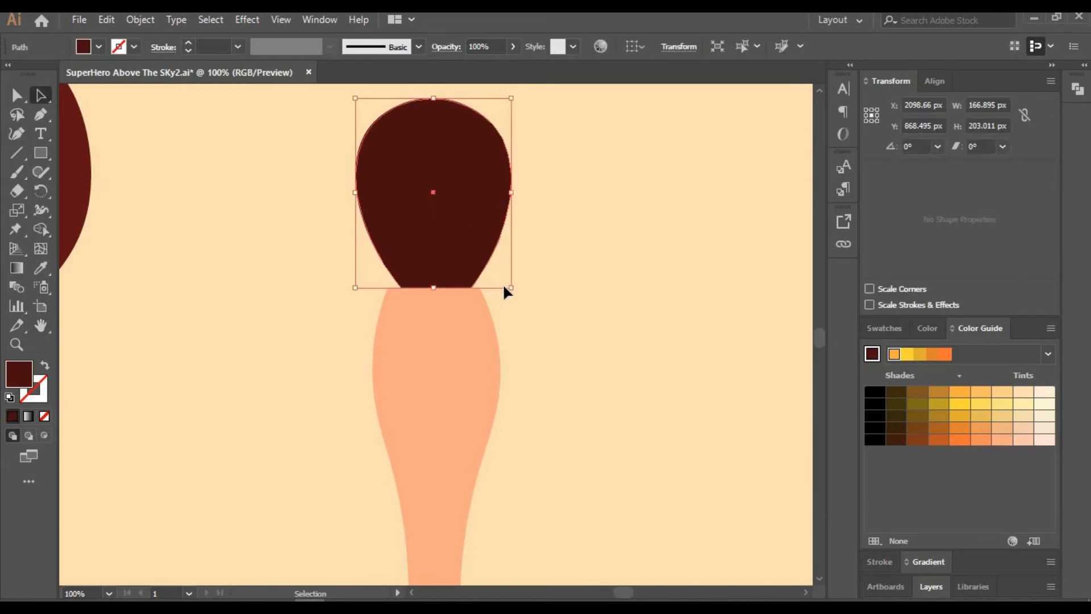
drag(506, 289, 530, 287)
- Reshape the sleeve with the Curvature tool: match its base to the forearm, raise the top, pull in the sides and sharpen the upper side points
key(p)
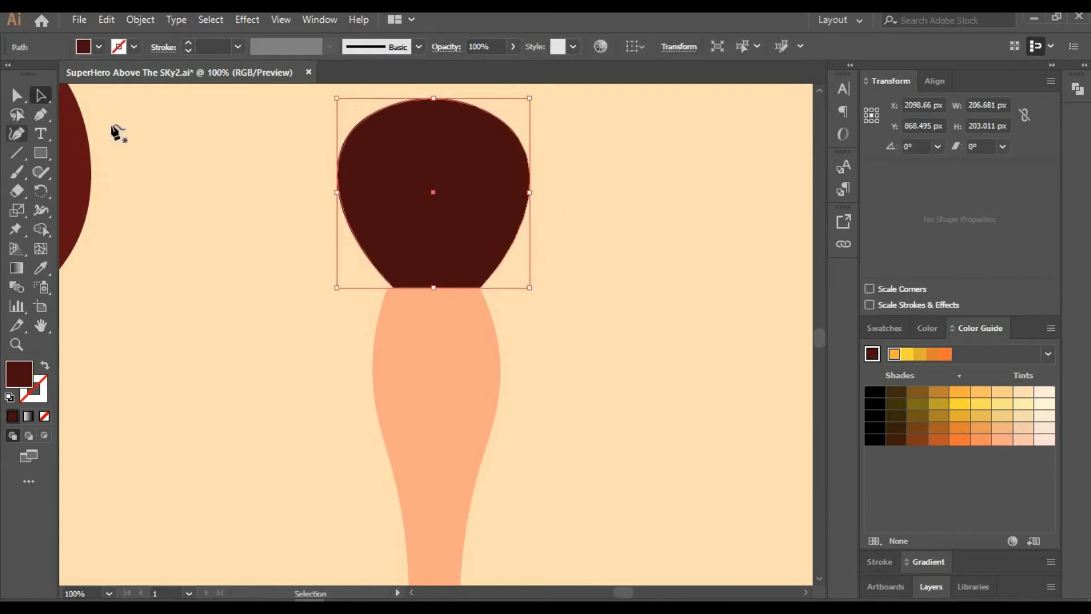
drag(393, 287, 387, 287)
drag(433, 98, 432, 84)
mouse_move(343, 187)
mouse_down()
mouse_move(370, 186)
mouse_move(352, 190)
mouse_up()
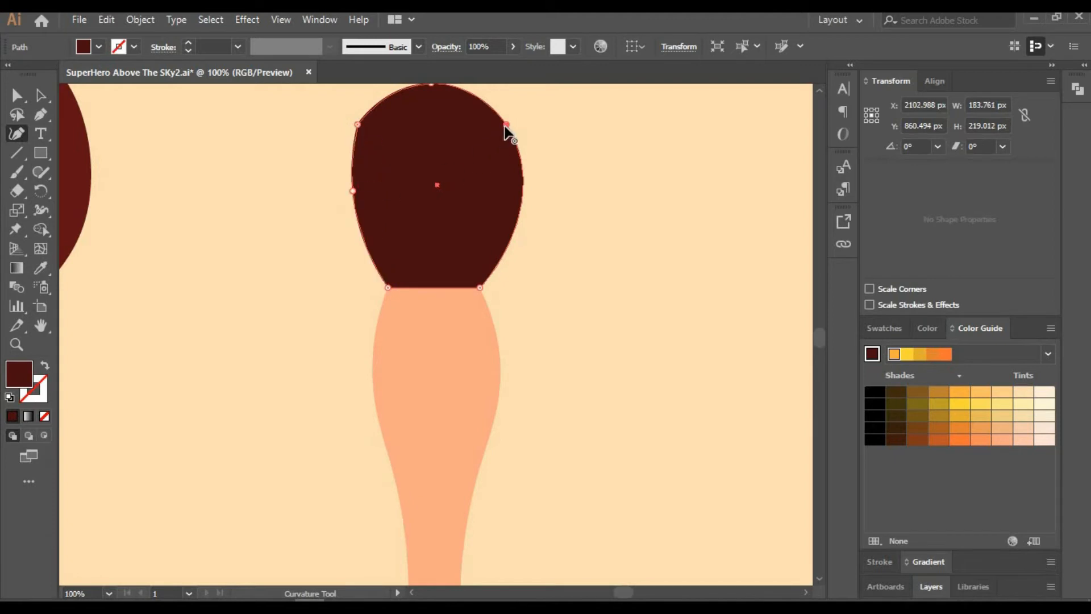
double_click(505, 125)
drag(496, 191, 513, 191)
click(43, 94)
ctrl+click(227, 228)
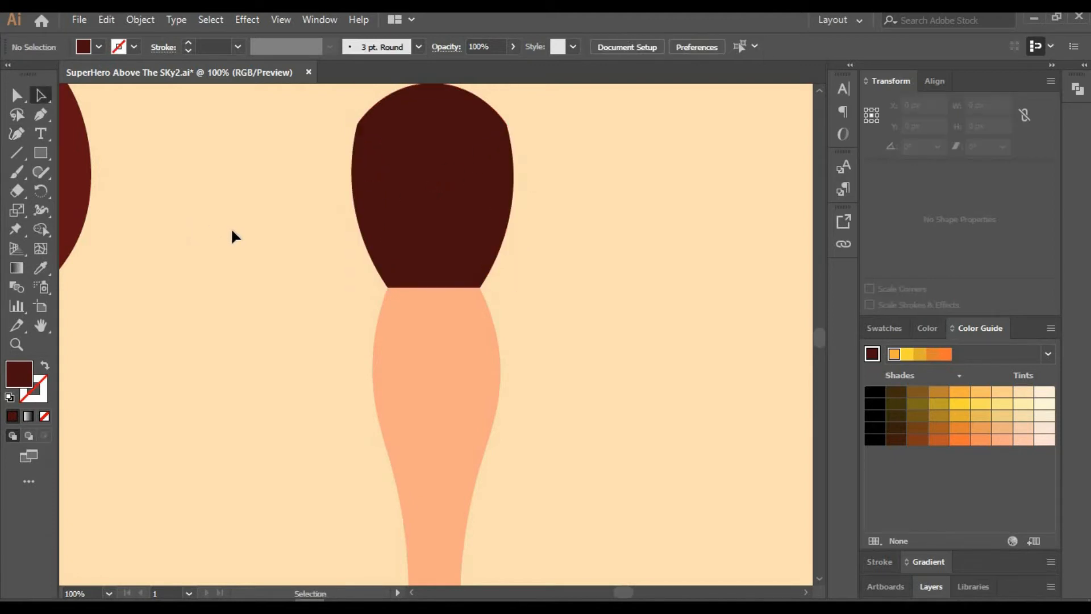
- Place a smaller copy of the forearm, about 104 x 289 px, centered inside it, fill it with a darker orange and deselect
drag(231, 230, 232, 109)
ctrl+click(467, 335)
drag(501, 167, 483, 199)
drag(438, 290, 444, 302)
click(979, 441)
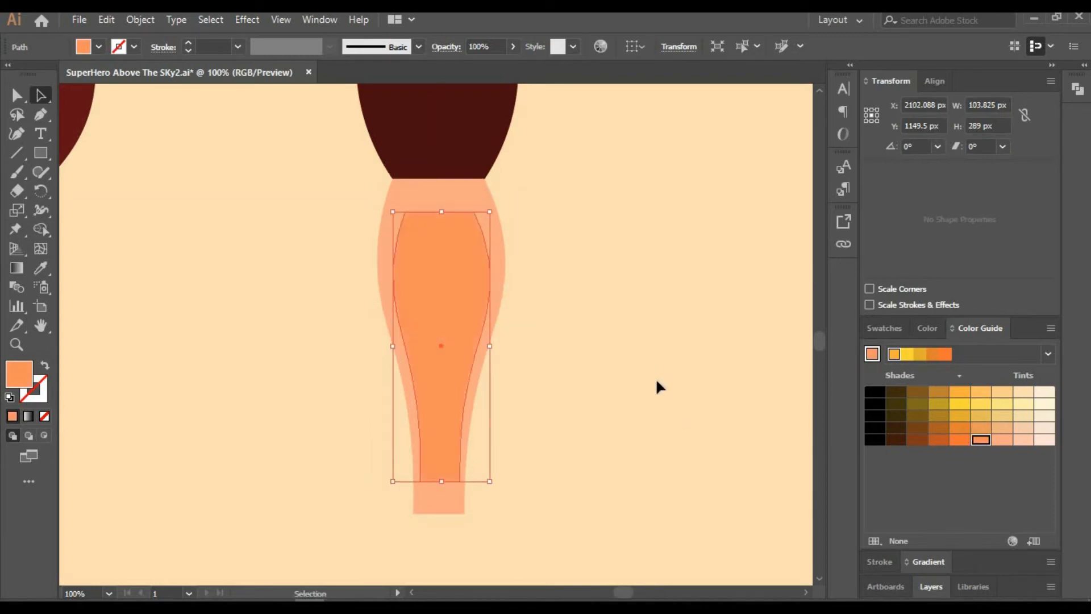
click(658, 386)
- Draw a 90 x 106 px rectangle below the wrist and center it under the forearm for the hand
scroll(330, 358, down, 3)
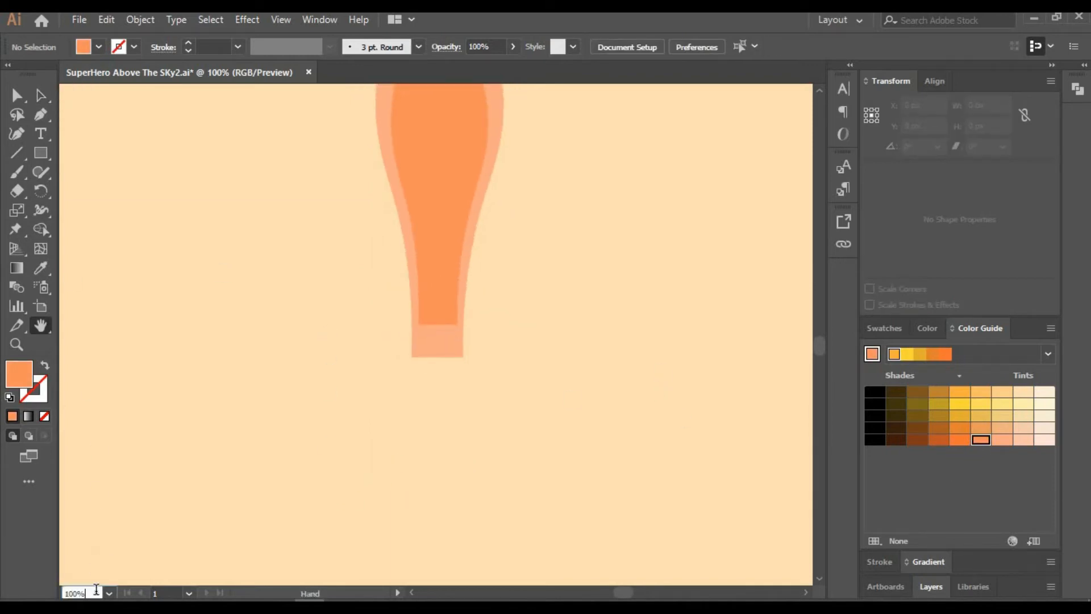
text(150)
key(Return)
key(m)
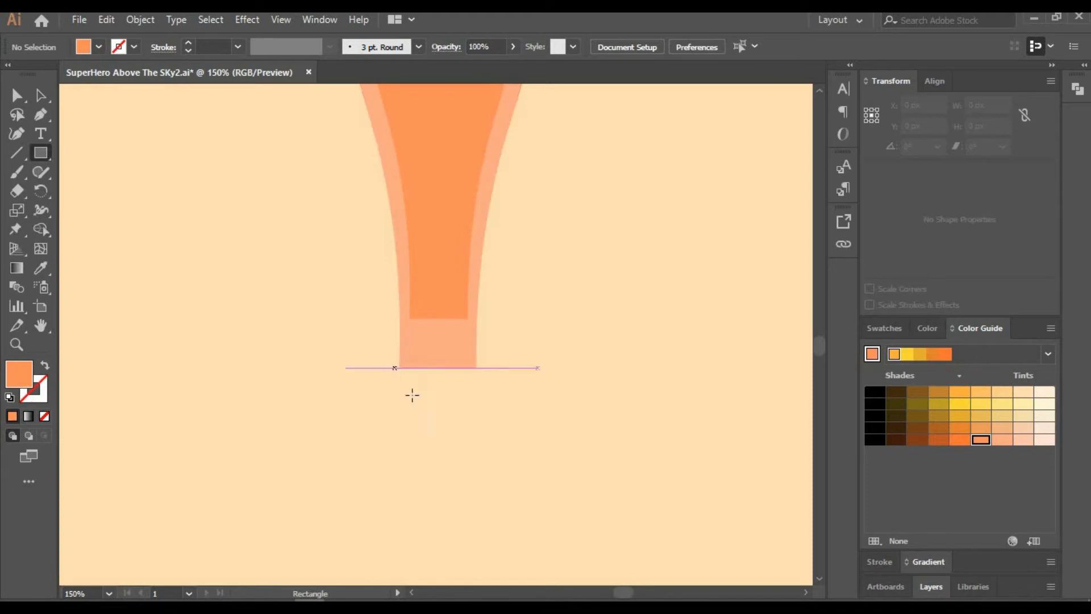
drag(394, 368, 521, 519)
key(a)
drag(425, 445, 413, 445)
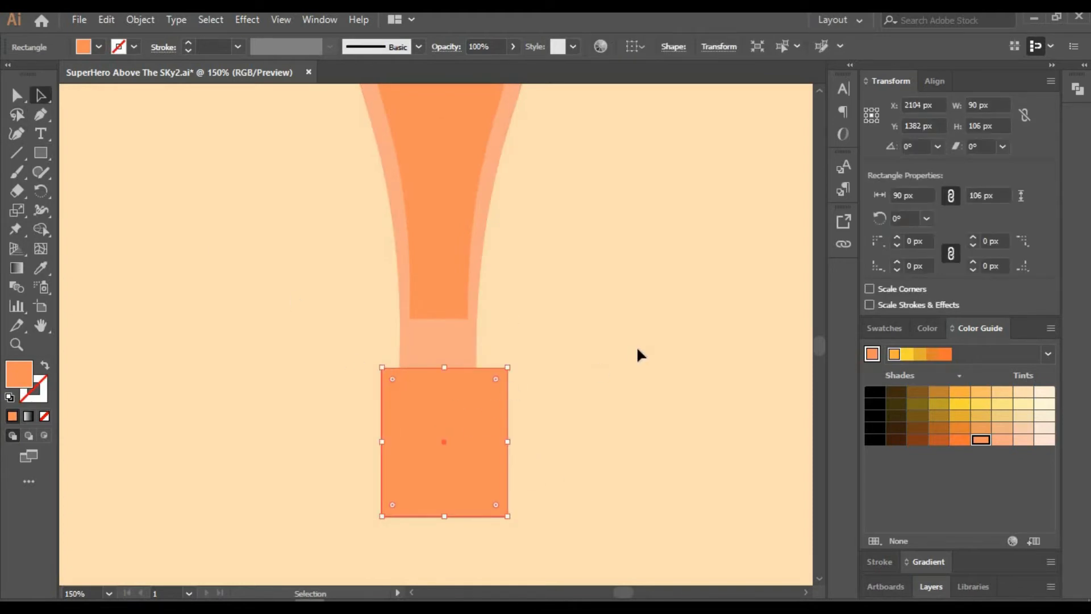
- Sample the sleeve's dark red fill onto the hand rectangle and deselect it
text(50)
key(Return)
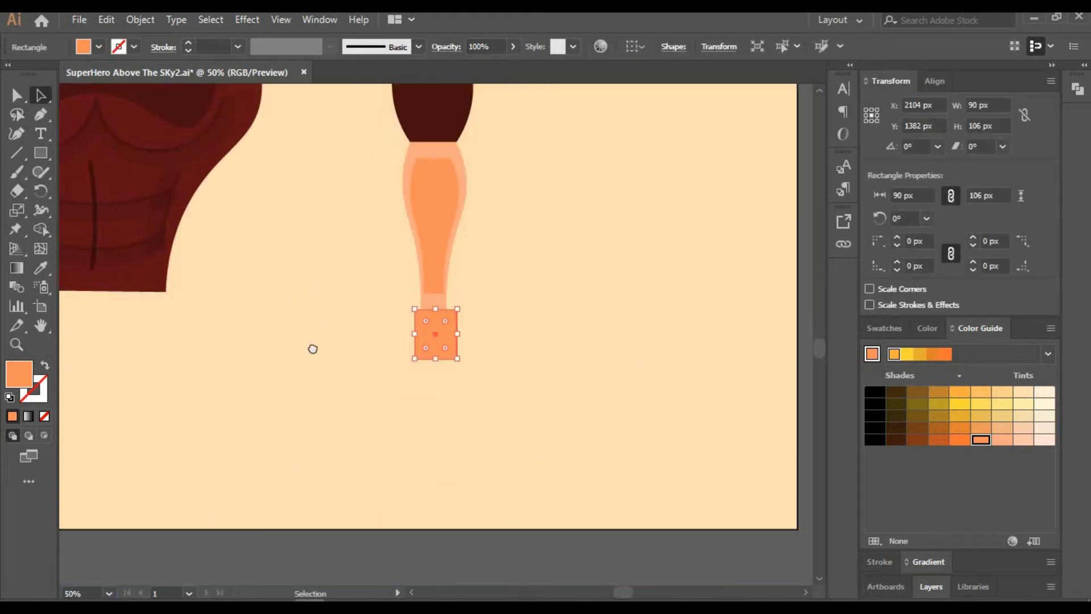
drag(313, 349, 301, 442)
click(41, 267)
click(390, 171)
click(41, 94)
click(149, 517)
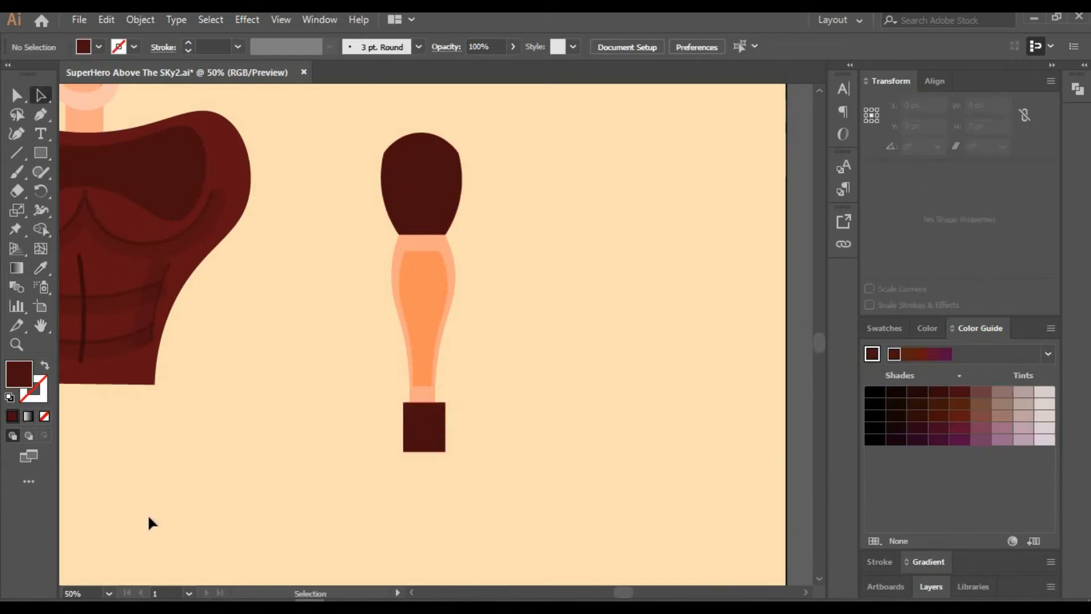
- Narrow the hand rectangle's top edge to the wrist width and bulge both sides outward with the Curvature tool
key(Return)
key(h)
drag(248, 517, 293, 215)
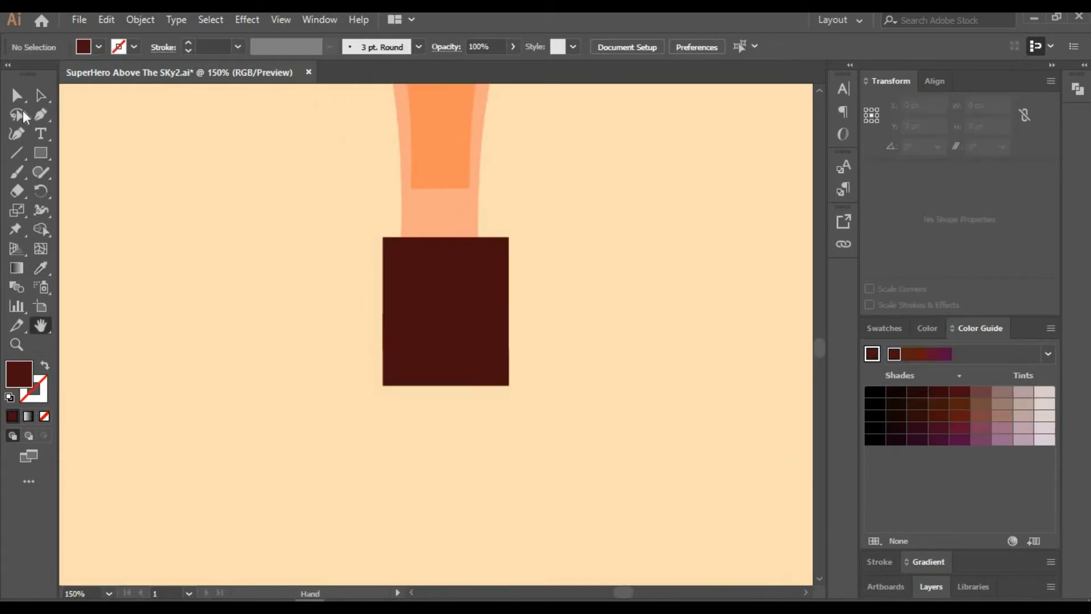
click(41, 95)
click(471, 324)
click(16, 133)
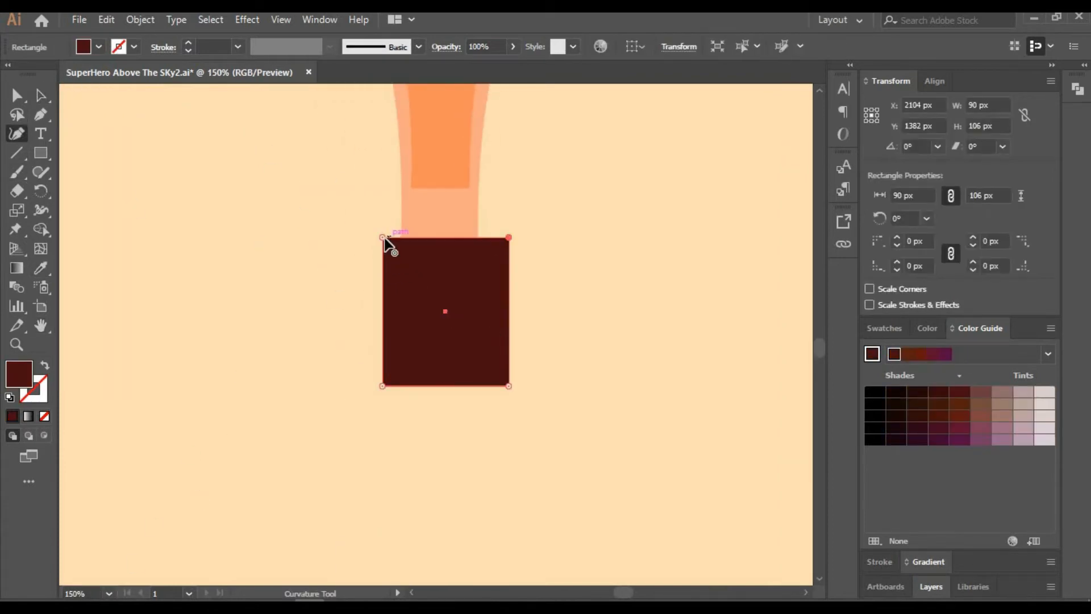
mouse_move(402, 240)
mouse_down()
mouse_move(401, 264)
mouse_move(400, 238)
mouse_up()
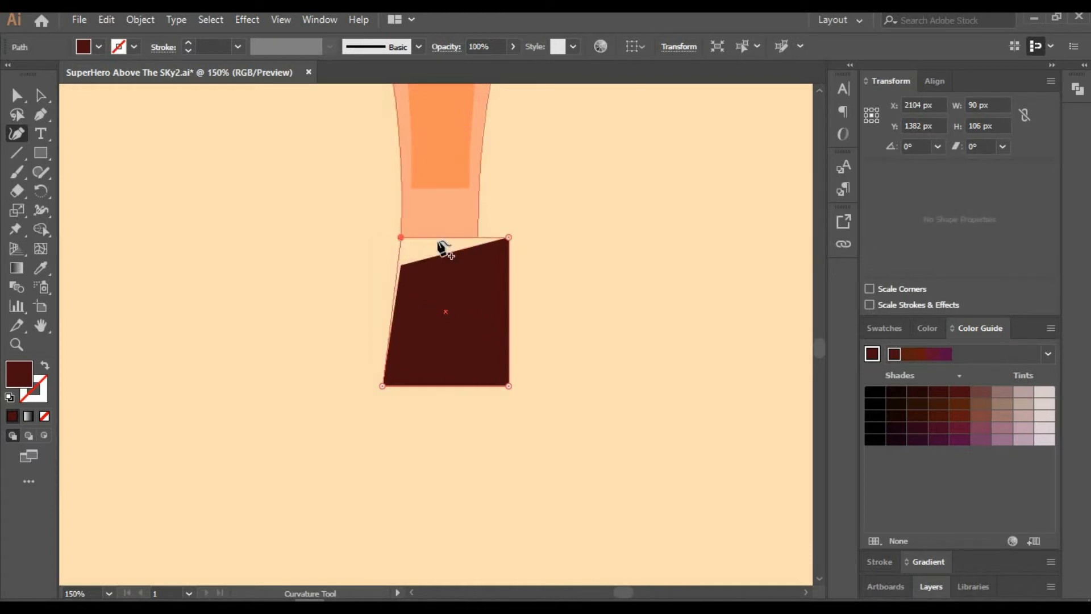
drag(508, 238, 477, 238)
drag(392, 302, 373, 301)
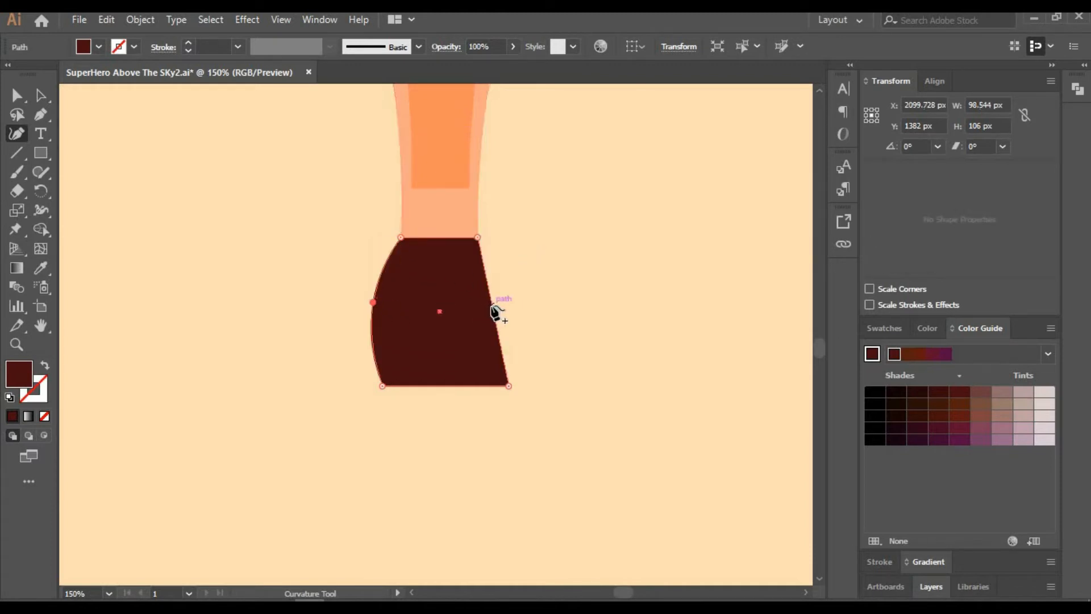
click(511, 303)
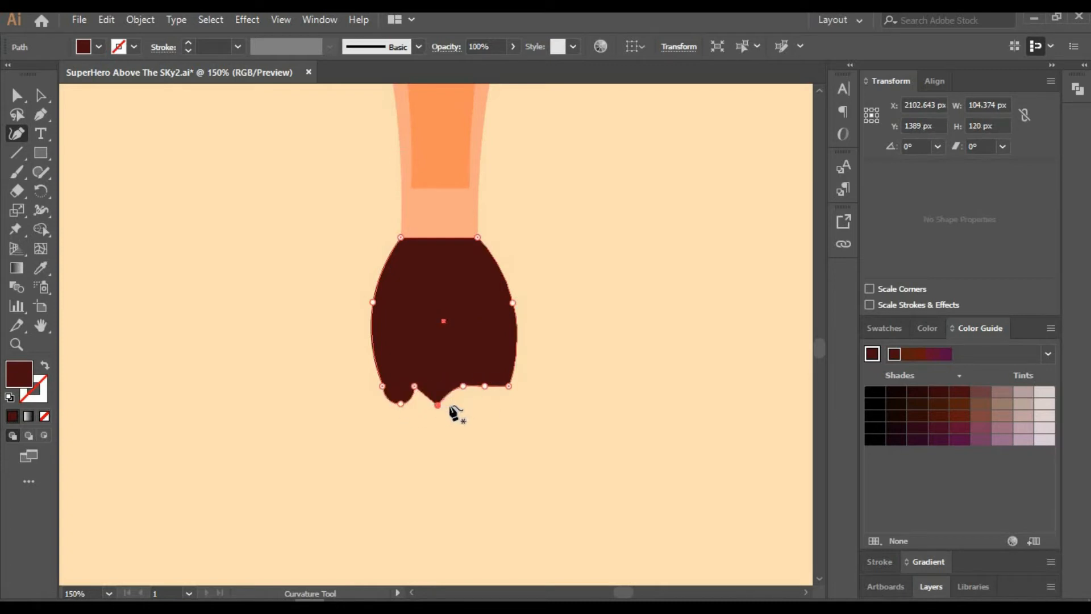
- Shape the hand's bottom edge into four rounded fingertips by adding and adjusting curve points, then deselect
double_click(439, 404)
click(463, 386)
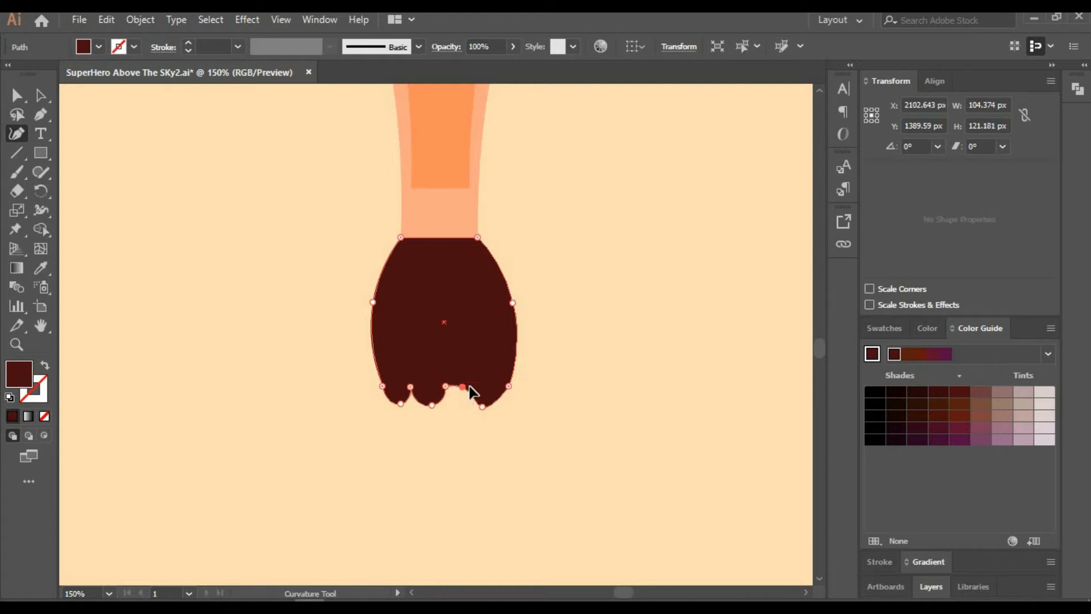
click(481, 406)
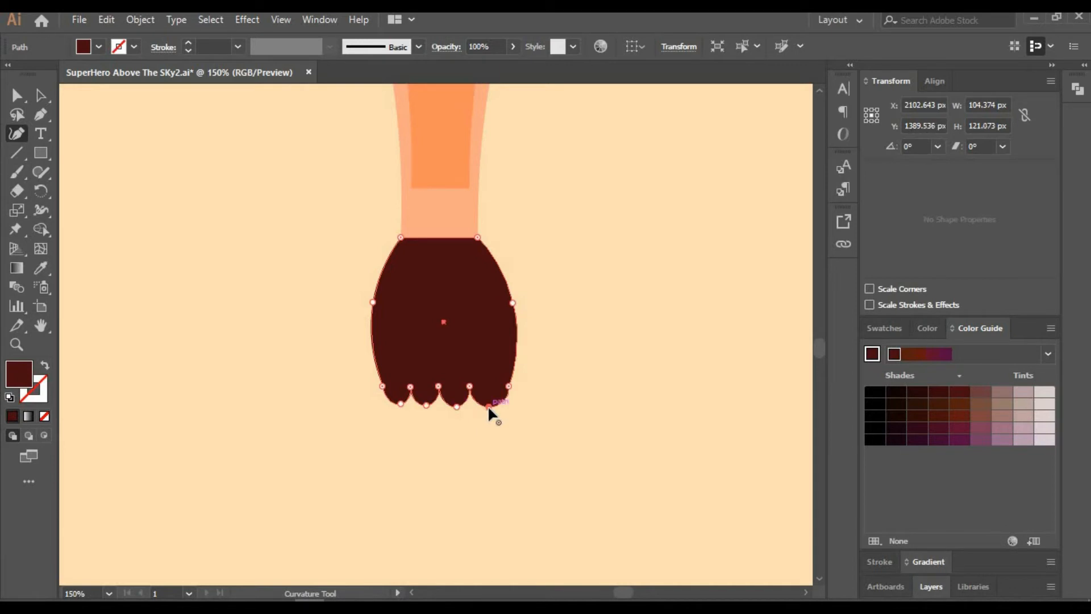
key(a)
click(197, 294)
- Group the sleeve, forearm, forearm shading and hand into one arm and move it onto the torso's shoulder
click(87, 593)
text(5)
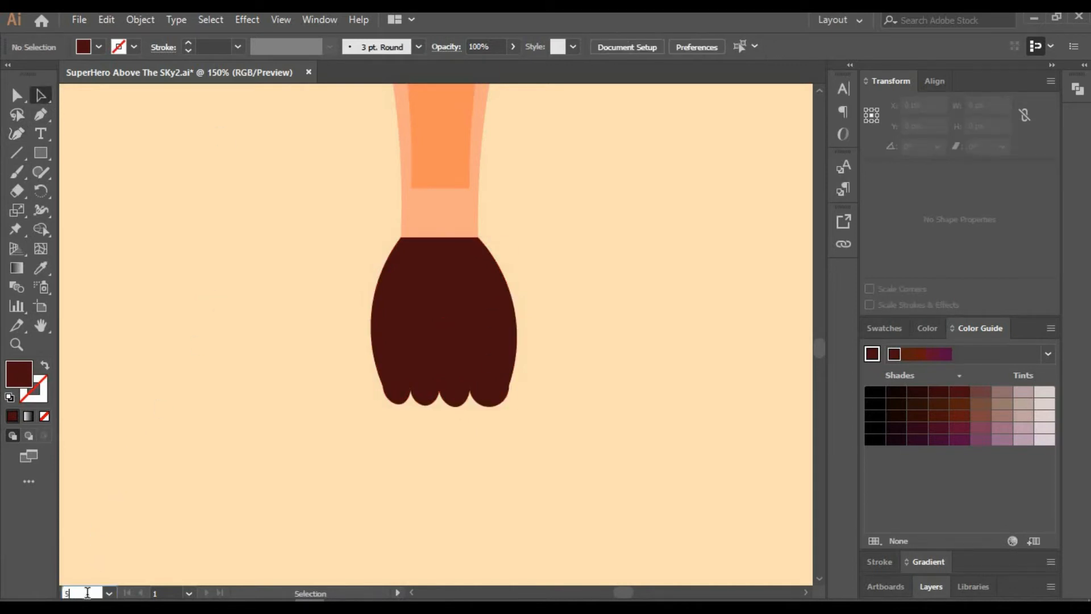
text(0)
key(Return)
key(h)
drag(305, 418, 303, 561)
drag(373, 162, 516, 528)
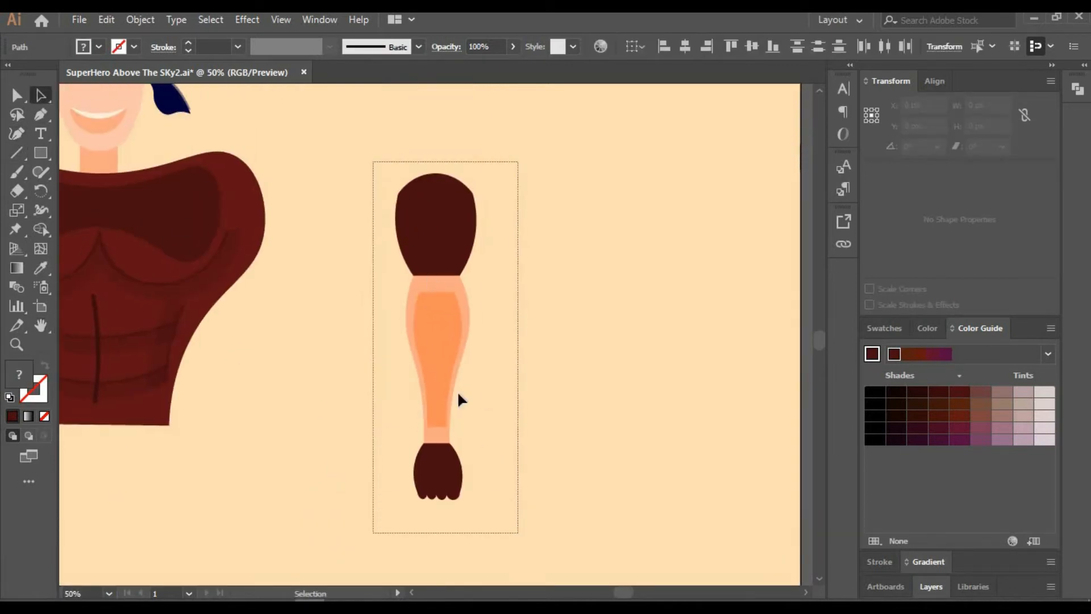
click(140, 19)
click(378, 77)
click(930, 587)
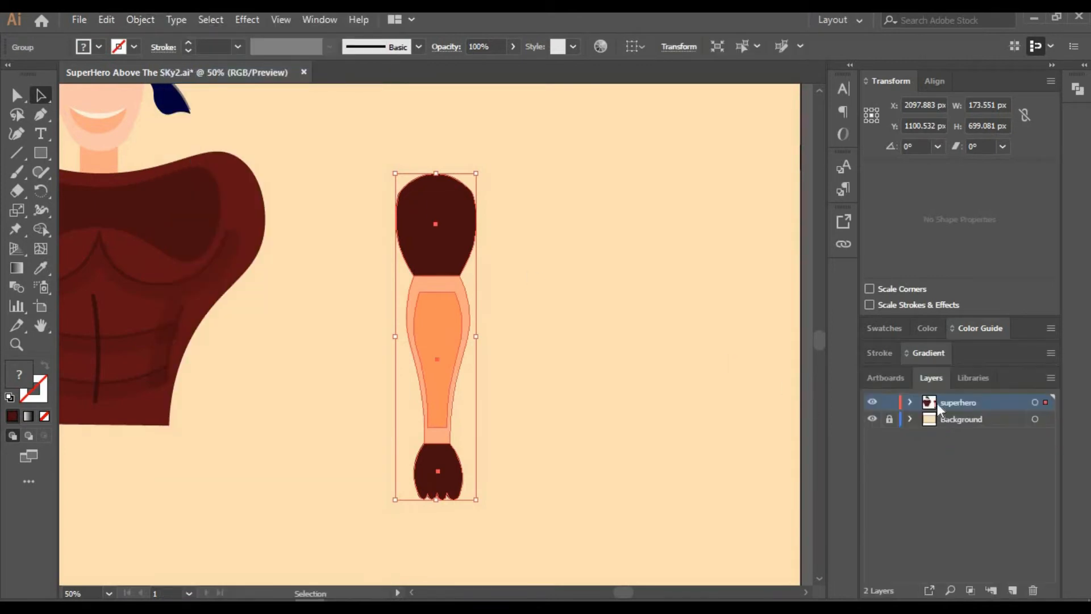
drag(405, 246, 254, 207)
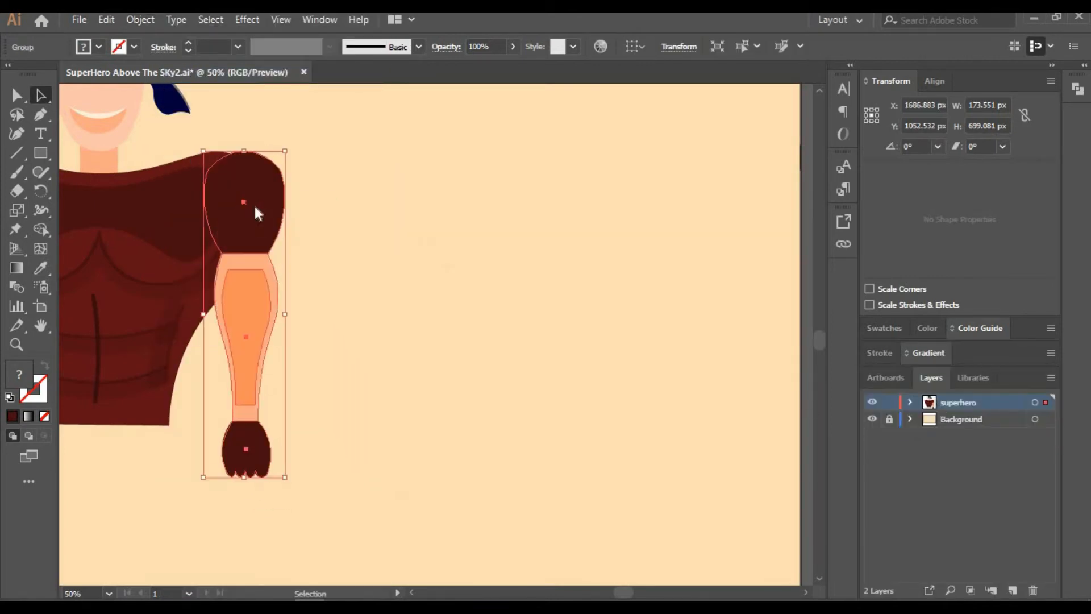
- Send the grouped arm behind the torso and deselect it
right_click(255, 207)
mouse_move(346, 380)
click(477, 429)
click(478, 341)
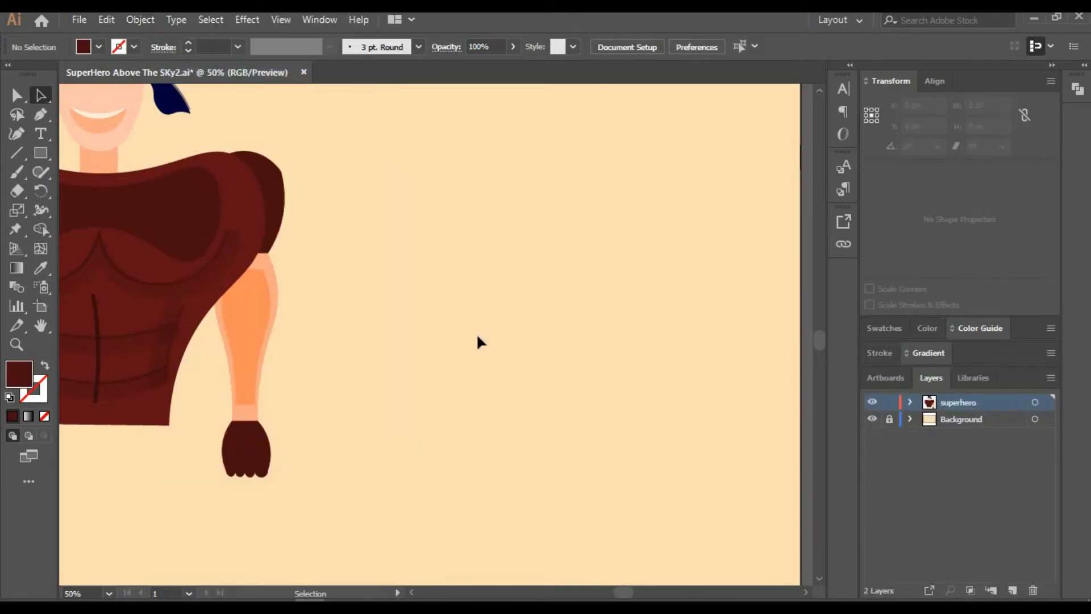
- Duplicate the arm group onto the empty background beside the figure
key(h)
click(251, 335)
key(ctrl+c)
key(ctrl+v)
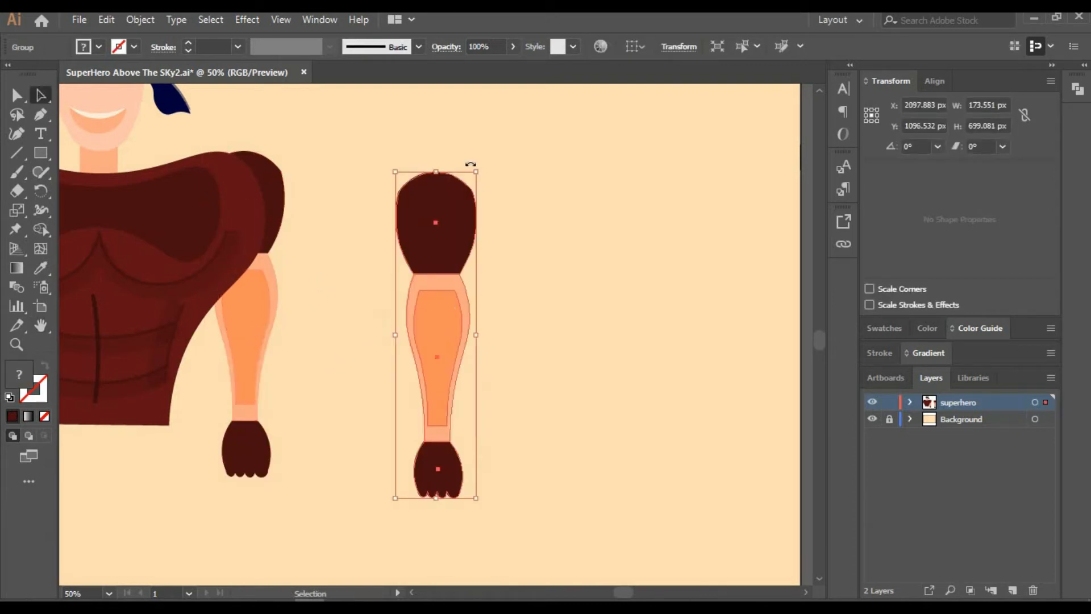
- Make a copy of the duplicated arm rotated by 180°
right_click(451, 314)
mouse_move(529, 468)
click(654, 509)
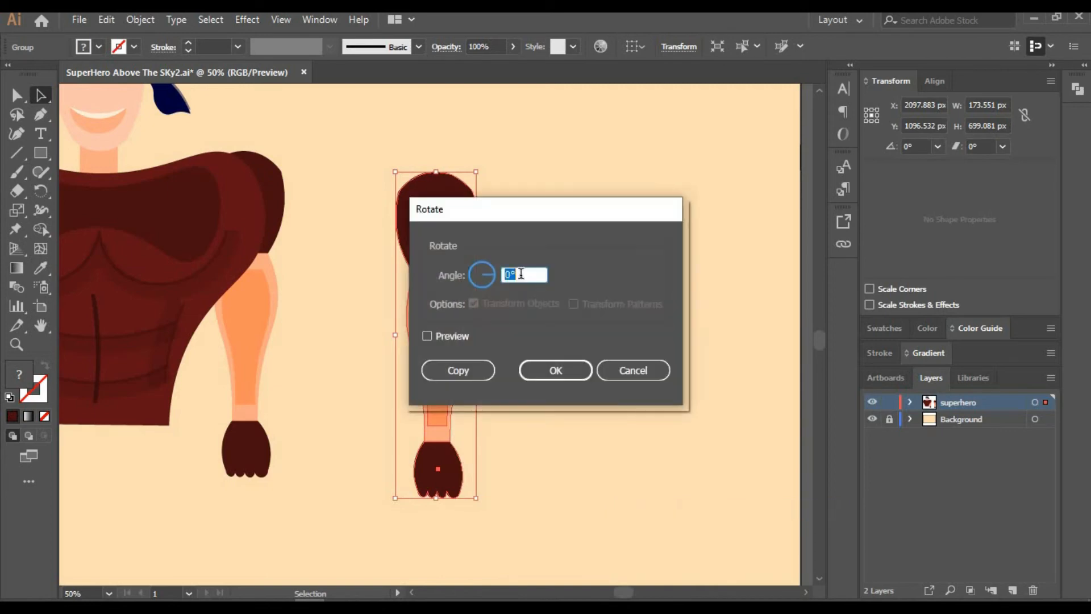
key(Tab)
click(449, 337)
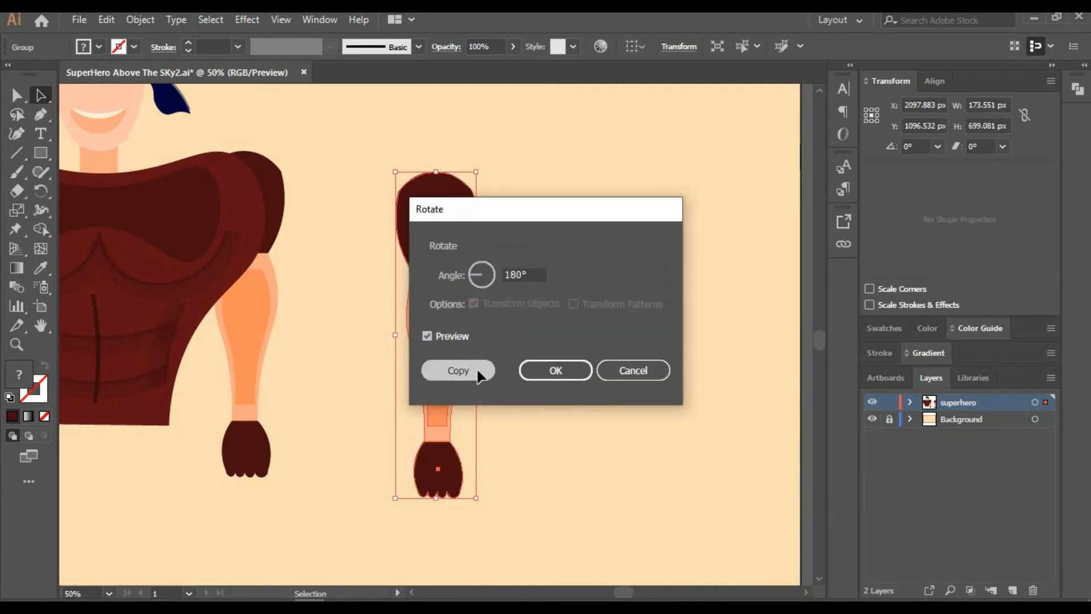
click(481, 370)
- Move the rotated arm toward the torso and delete the unrotated duplicate
drag(427, 353, 348, 343)
click(428, 349)
key(Delete)
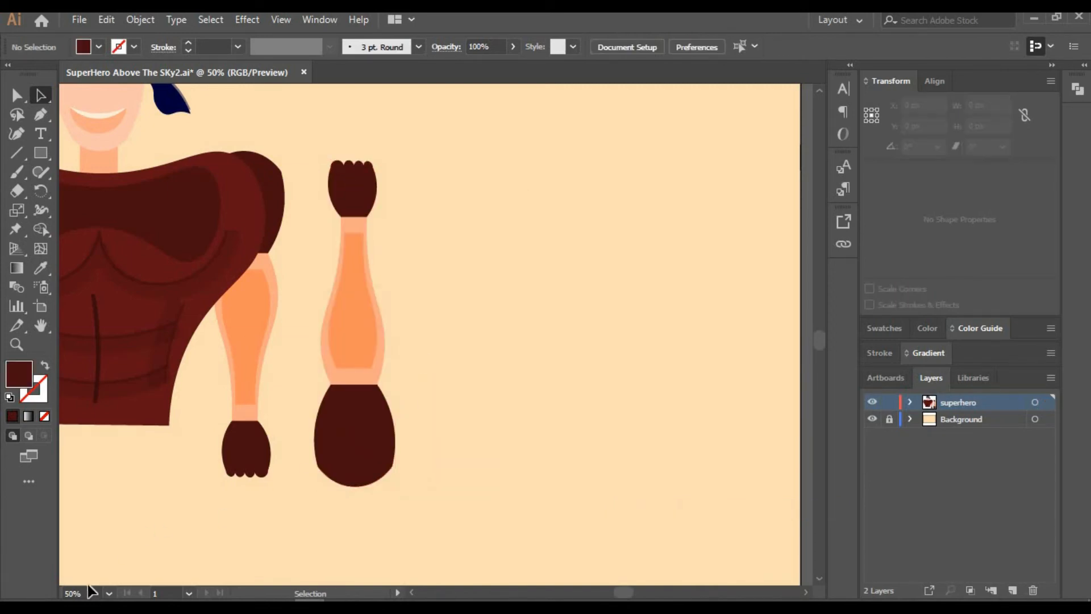
- Place the rotated arm on the torso's other shoulder with its fist raised, then deselect it
drag(90, 591, 60, 592)
text(25)
key(Return)
drag(398, 350, 186, 220)
click(546, 315)
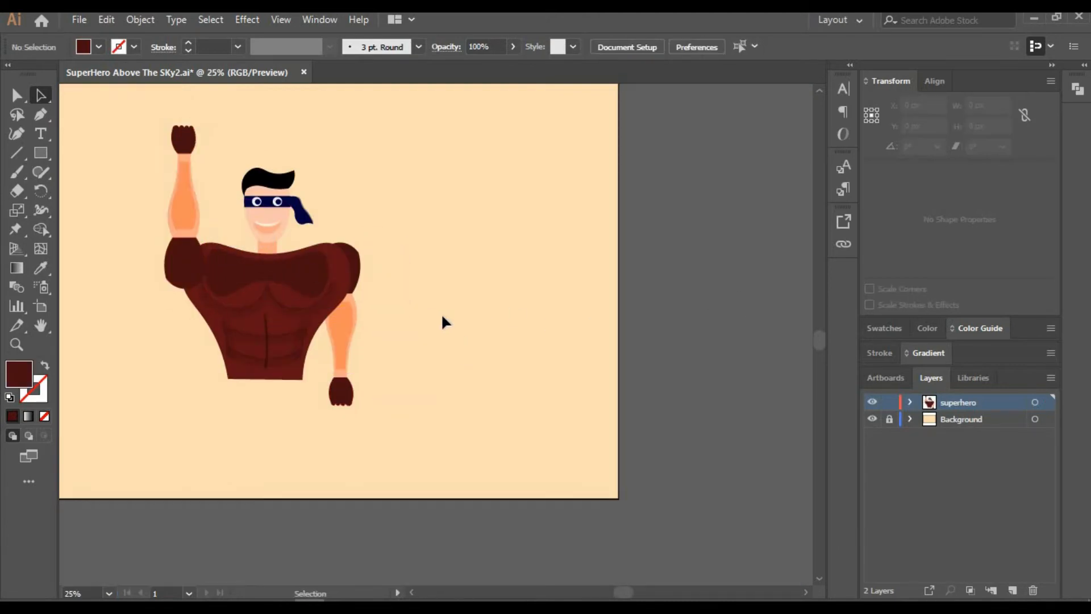
- Send the raised arm behind the torso and nudge it slightly inward onto the shoulder
right_click(172, 250)
mouse_move(231, 426)
click(369, 482)
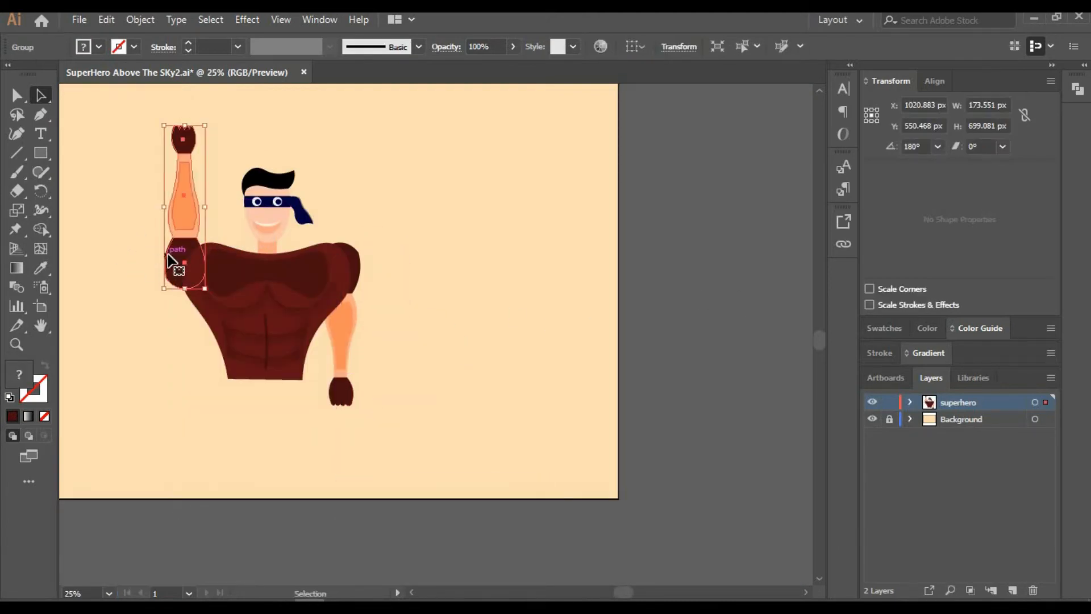
drag(176, 257, 183, 257)
click(435, 297)
key(space)
drag(434, 297, 545, 343)
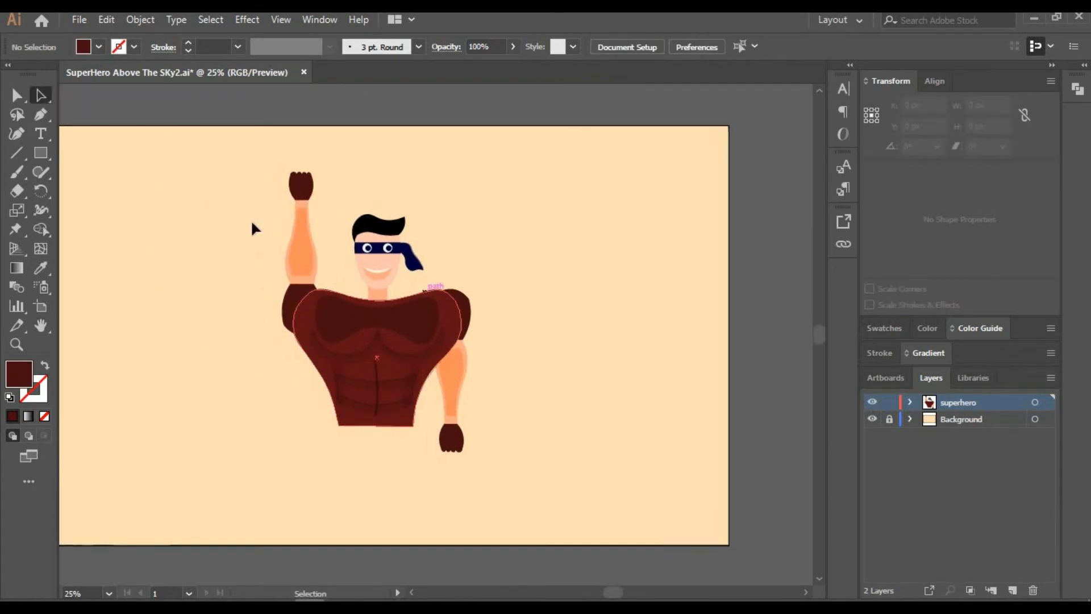
- Scale the whole figure down to about 559 × 877 px, move it up on the background and deselect it
drag(238, 134, 534, 467)
drag(470, 452, 441, 413)
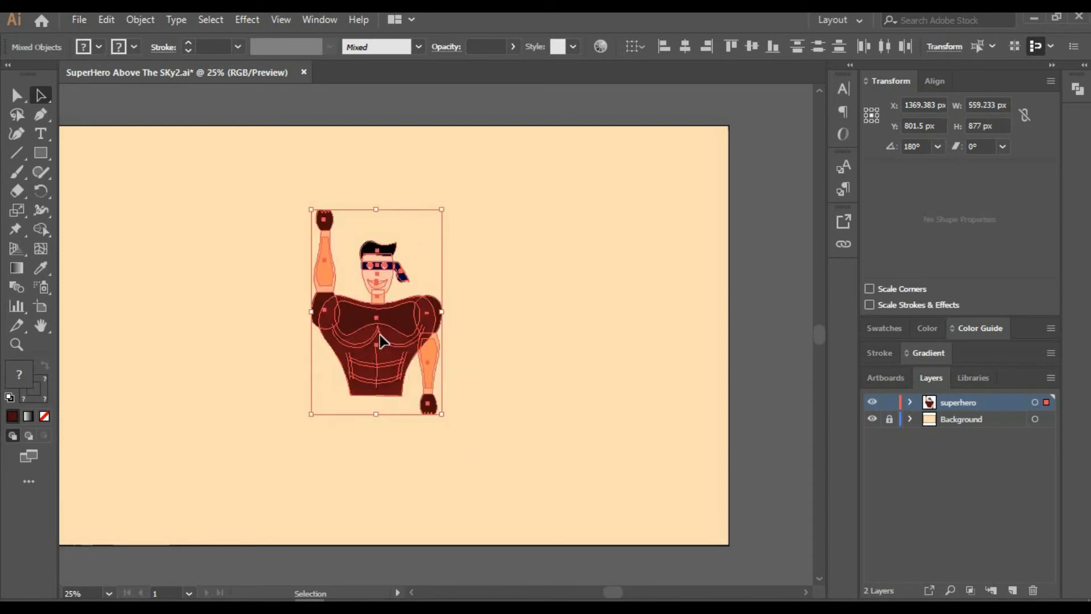
drag(380, 340, 377, 293)
click(477, 358)
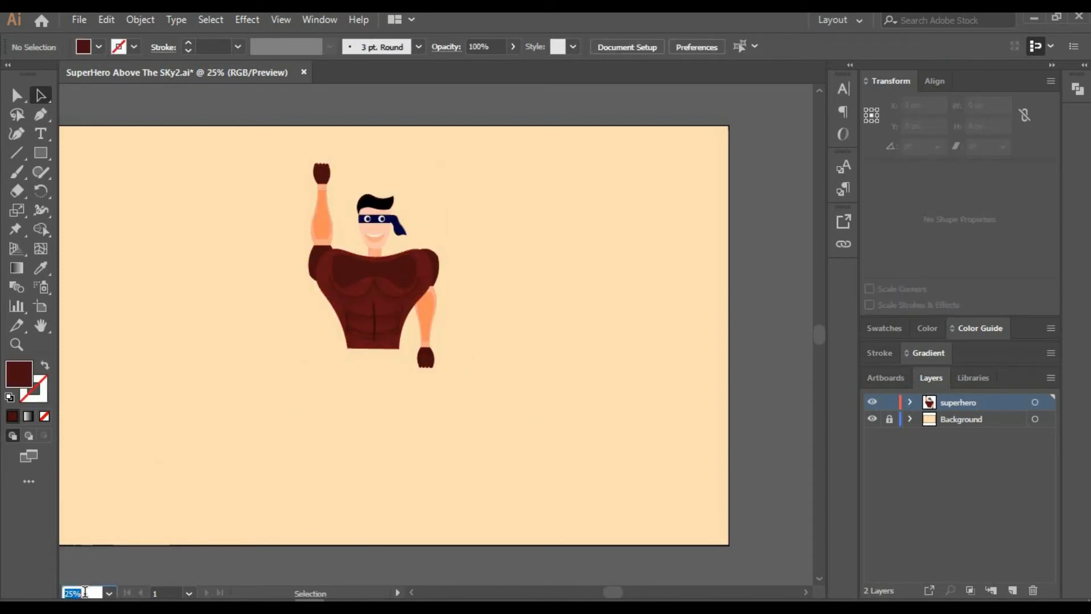
- Draw a rectangle about 290 × 489 px just below the torso for the legs
text(75)
key(Return)
drag(401, 360, 535, 170)
key(m)
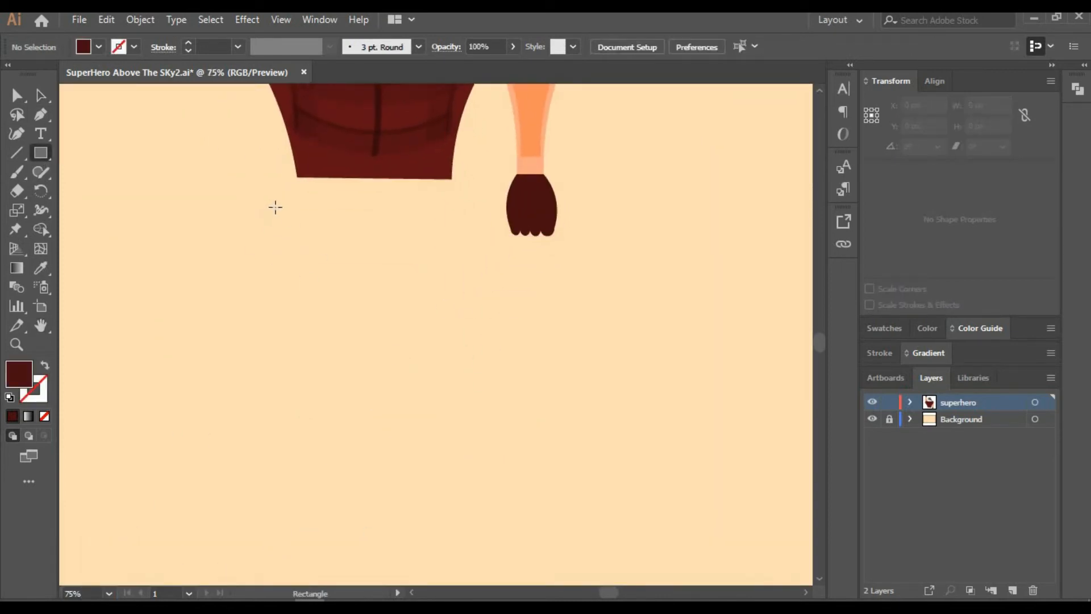
drag(280, 205, 483, 547)
- Fill the leg rectangle with a very dark shade of blue and move it closer to the waist
key(v)
click(884, 328)
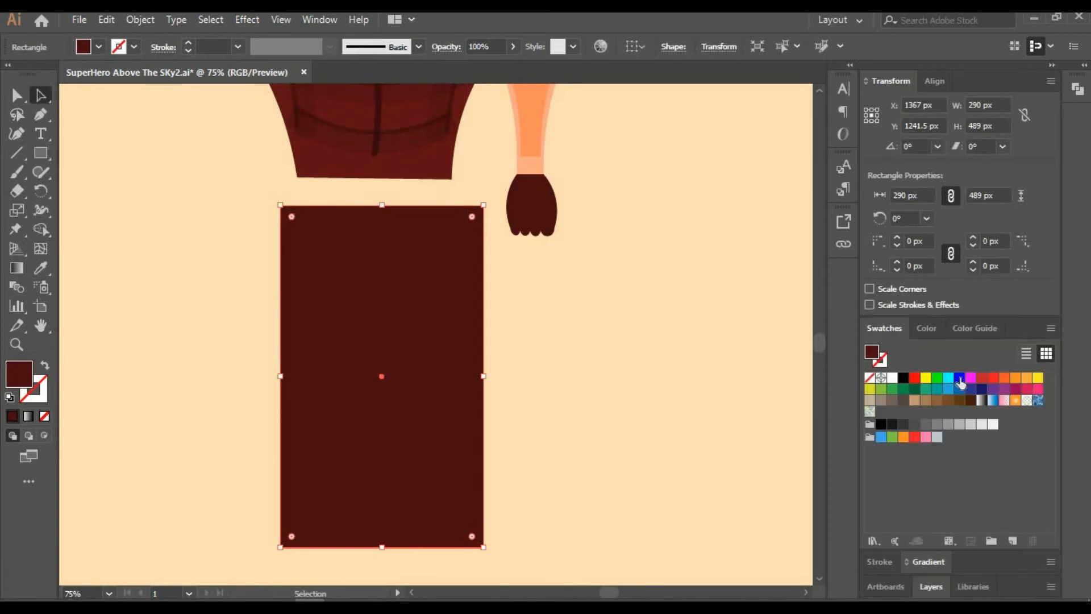
click(960, 384)
click(896, 392)
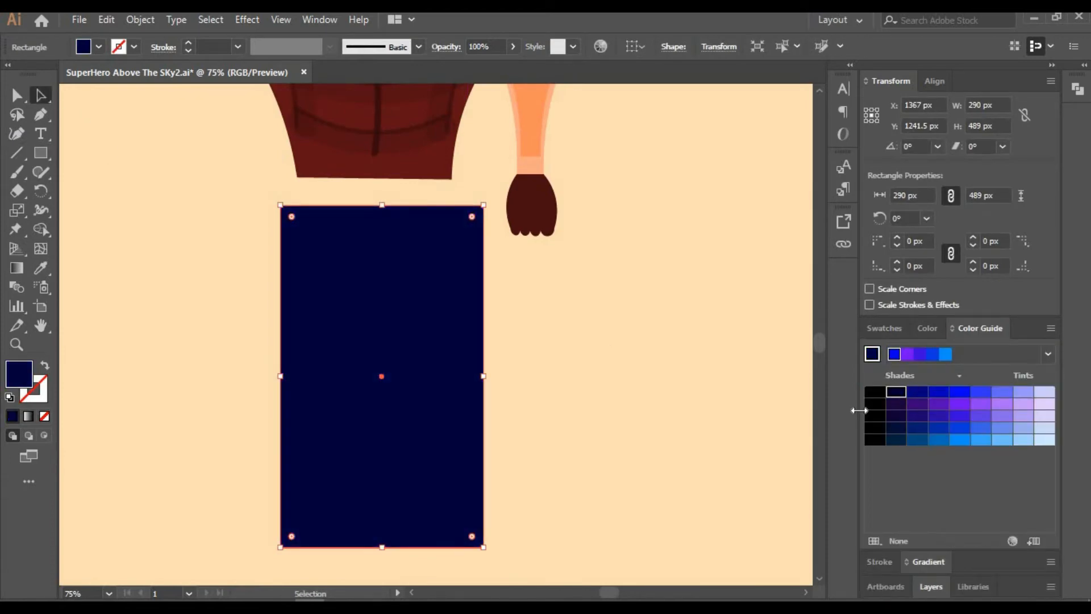
drag(450, 325, 446, 311)
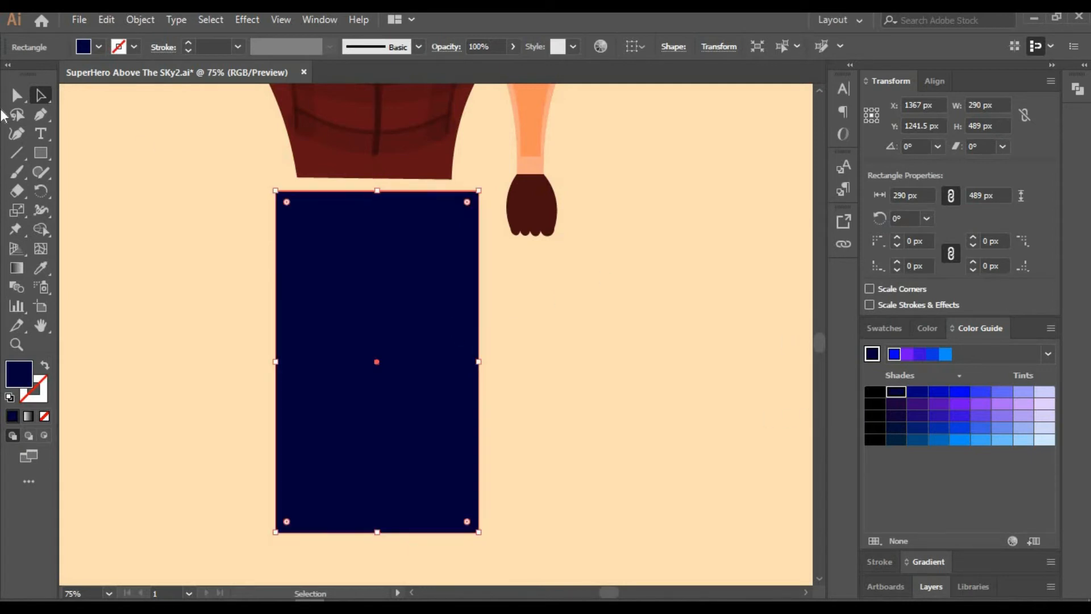
- Fit the leg rectangle's two top corners to the torso's waist corners with the Curvature tool
key(shift+grave)
drag(276, 192, 297, 177)
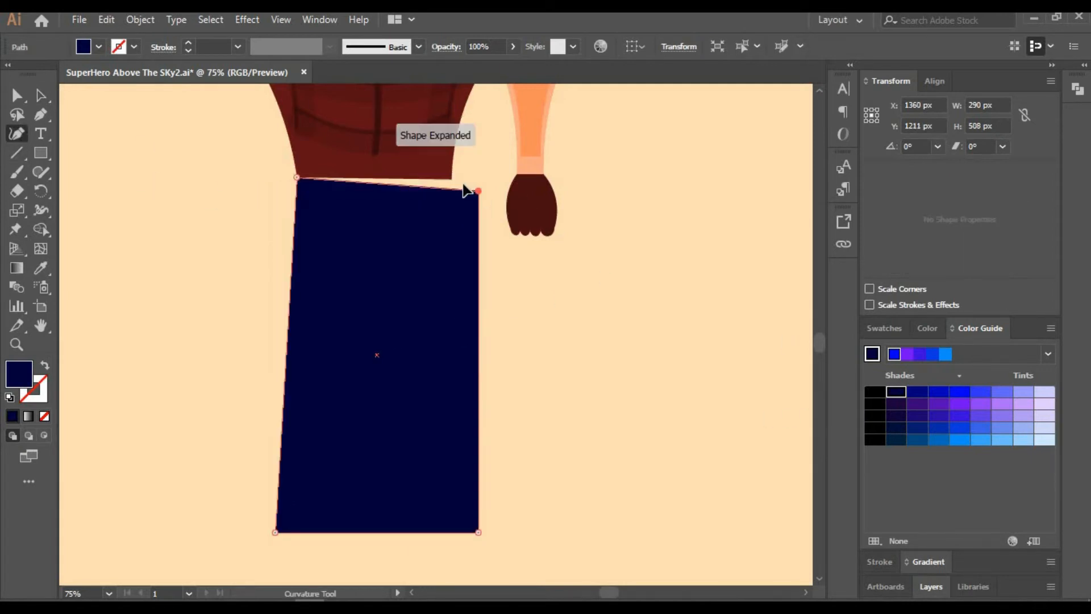
drag(479, 190, 450, 181)
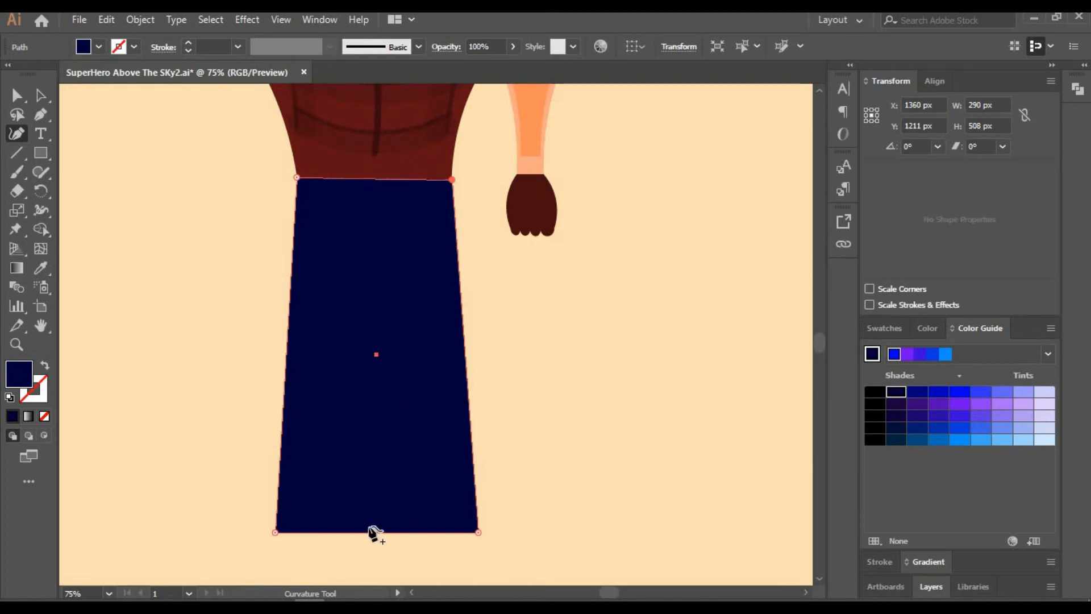
- Pull the rectangle's bottom edge up into a crotch and form two legs with narrow, flat hems
drag(373, 531, 369, 241)
drag(314, 335, 343, 345)
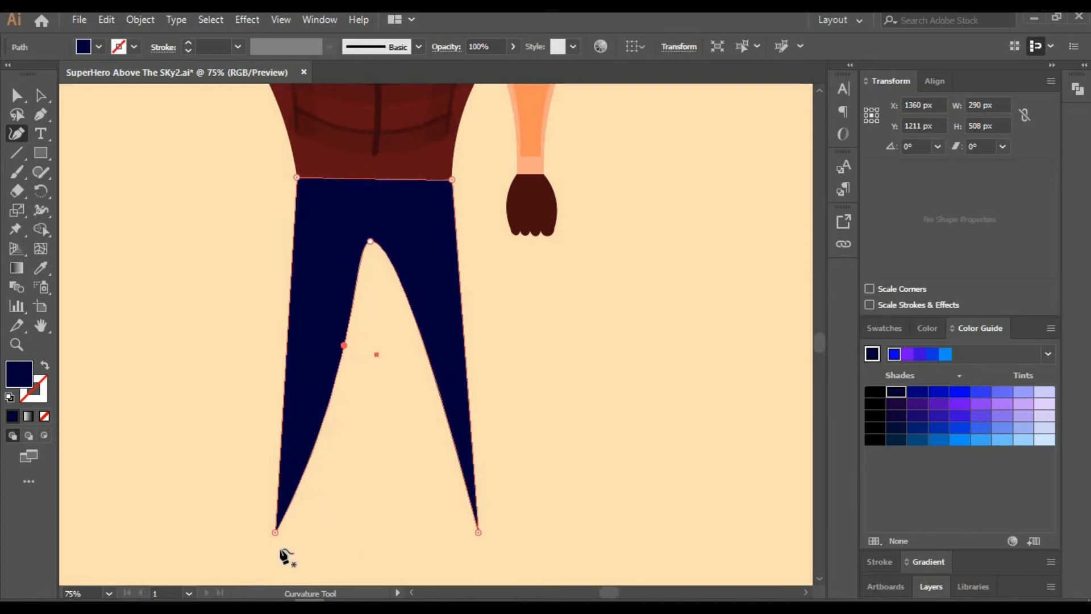
drag(293, 500, 317, 533)
double_click(295, 530)
drag(457, 472, 477, 536)
double_click(437, 532)
- Shape the inner edges of both legs by adding and adjusting curve points at thigh and knee
drag(353, 296, 360, 299)
drag(344, 345, 333, 383)
drag(391, 299, 379, 298)
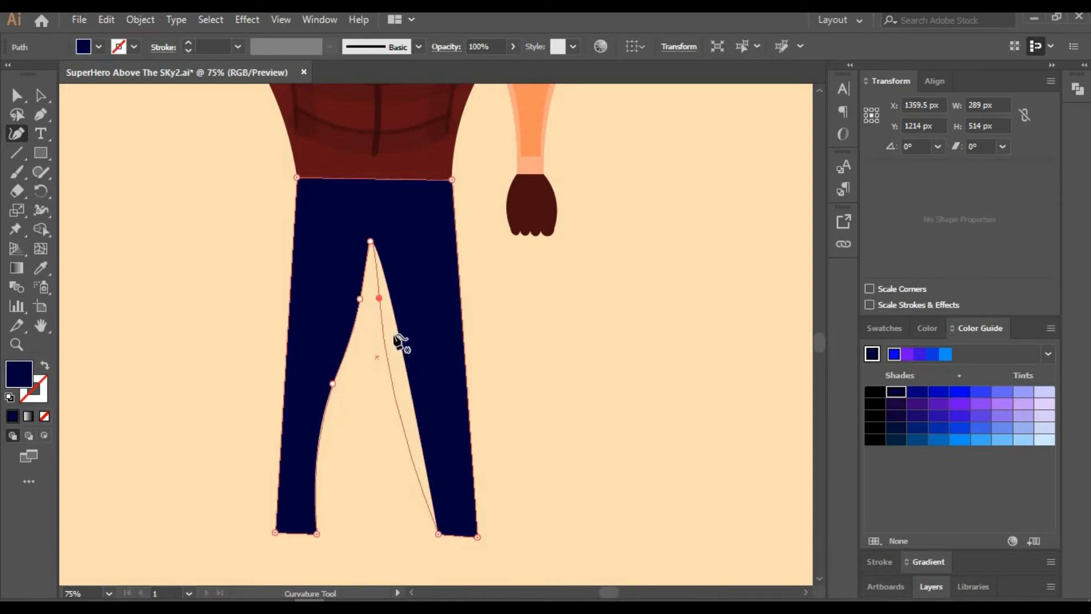
drag(393, 352, 404, 387)
drag(332, 384, 335, 387)
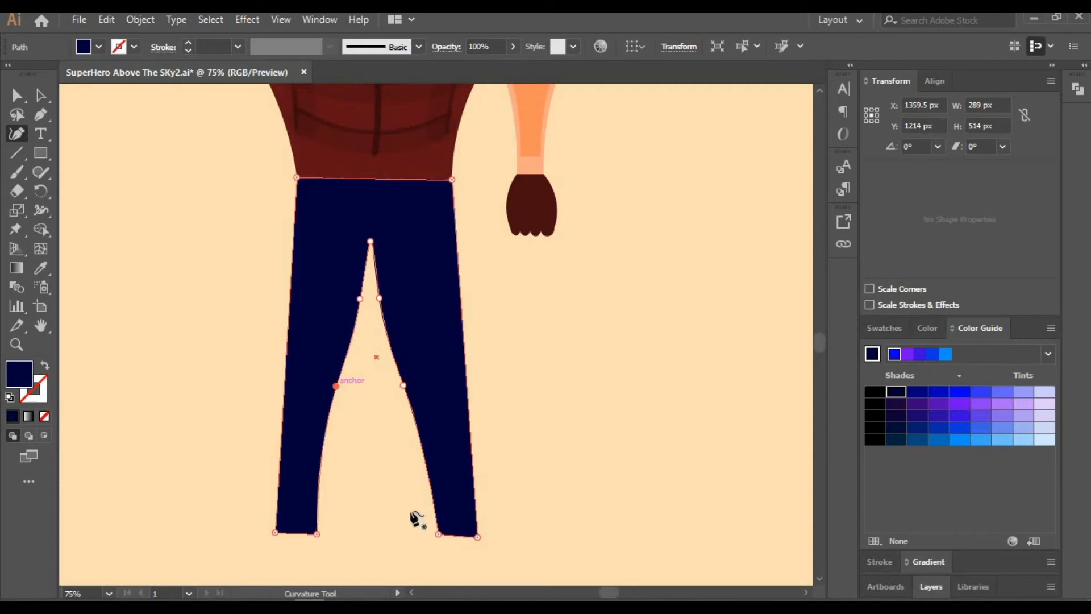
- Bulge the right leg's outer thigh, taper it below the knee and narrow its hem
click(478, 536)
double_click(438, 536)
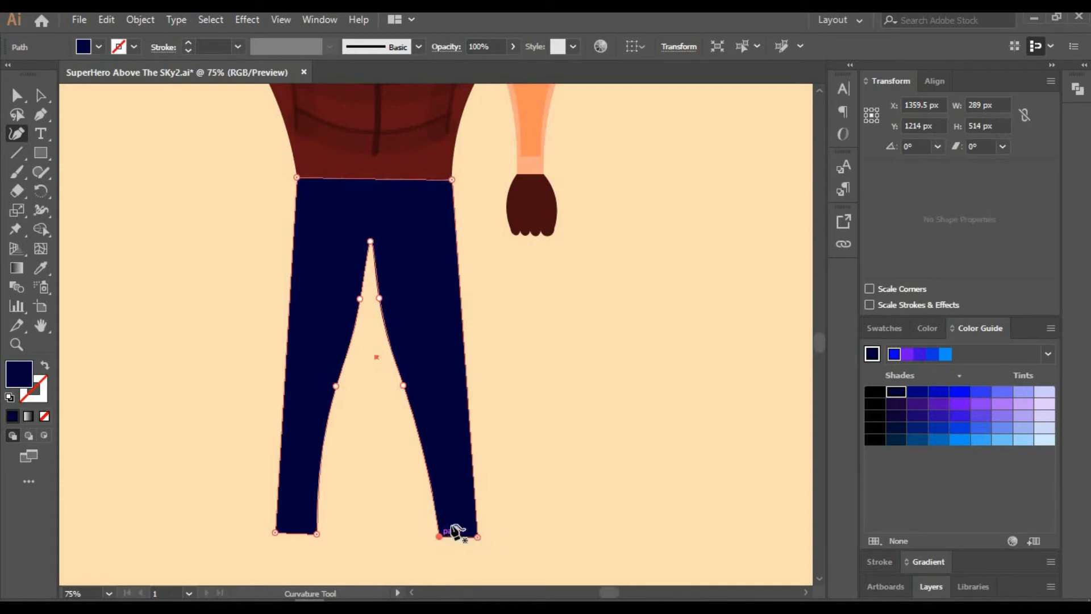
drag(458, 264, 472, 263)
drag(487, 405, 471, 404)
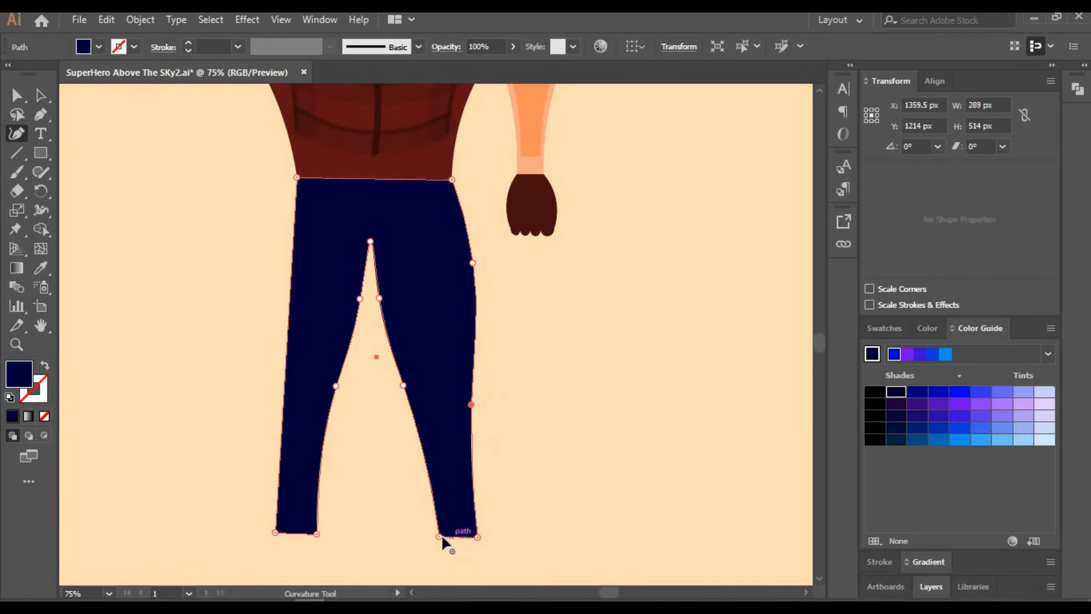
drag(476, 537, 467, 536)
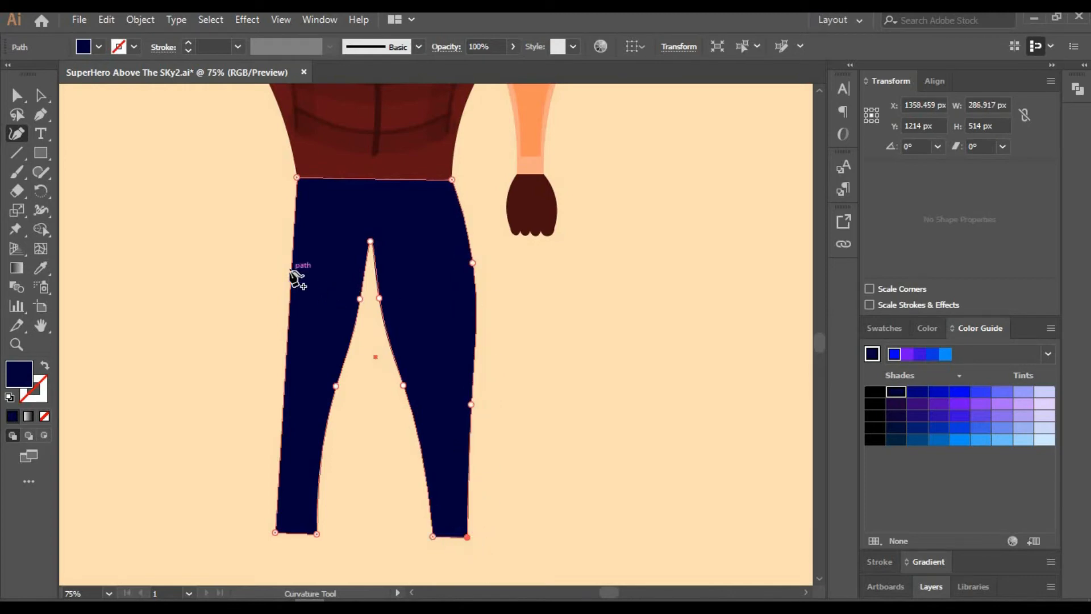
- Bulge the left leg's outer thigh, taper it below the knee and narrow its hem
drag(278, 258, 277, 256)
drag(267, 385, 280, 385)
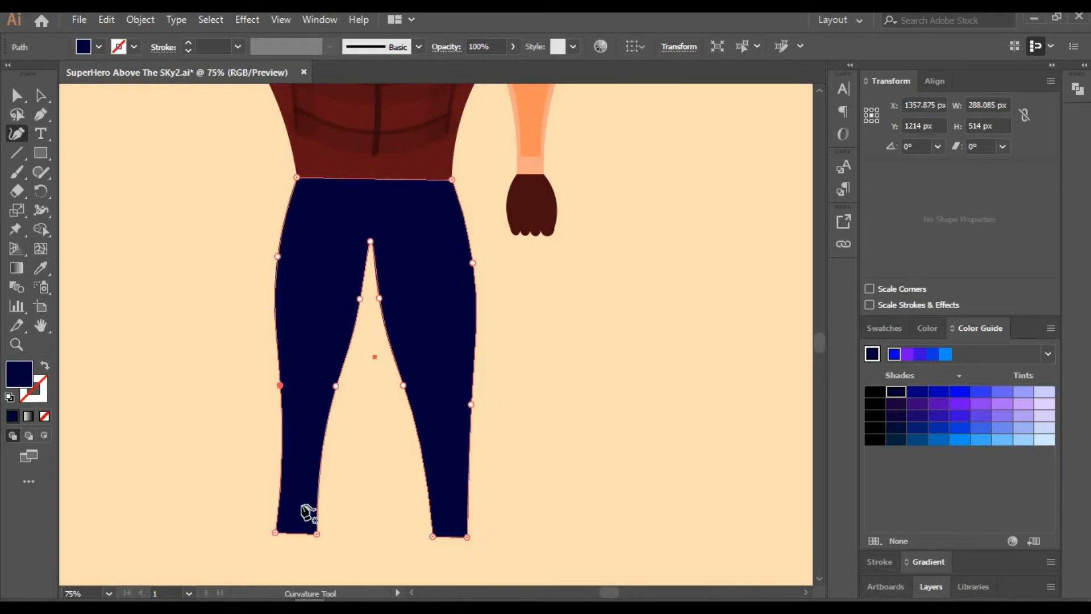
drag(277, 533, 284, 533)
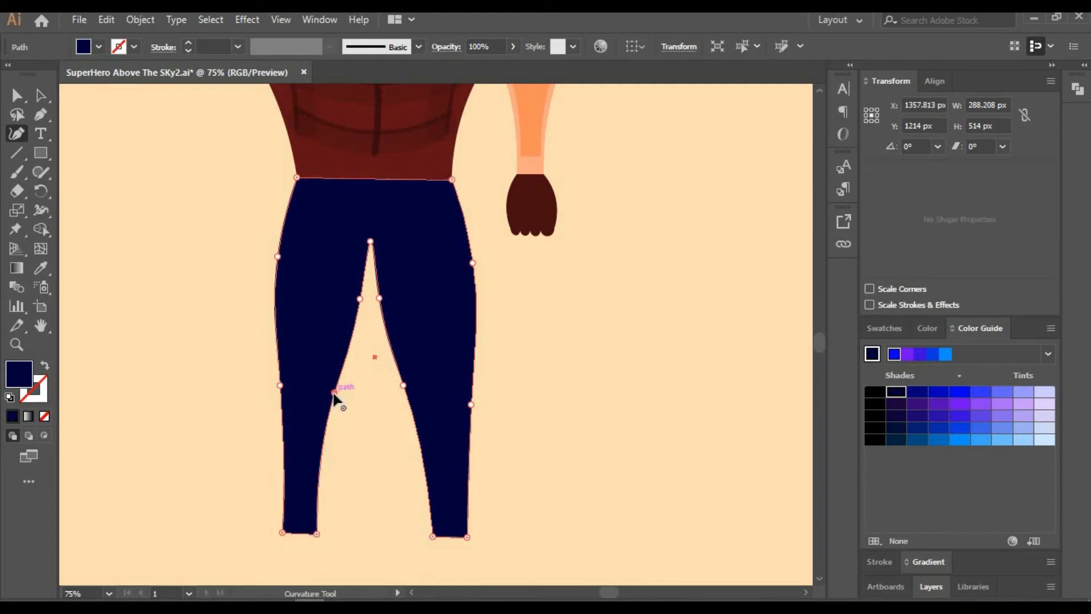
- Refine the left leg's inner knee, hem and thigh curve, and shift the crotch point slightly right
drag(335, 393, 339, 385)
click(321, 531)
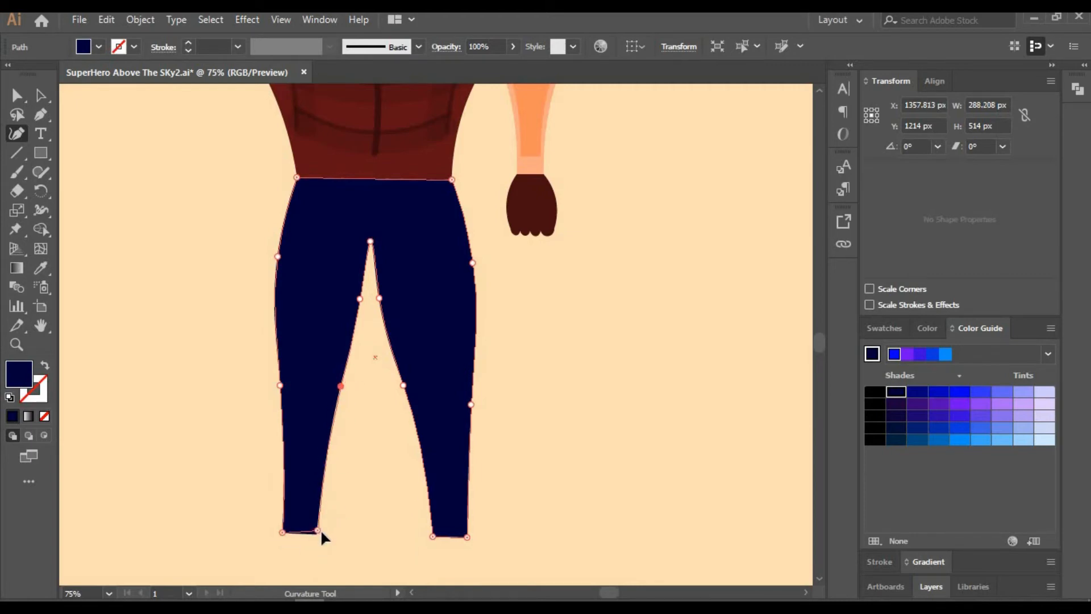
drag(340, 389, 341, 390)
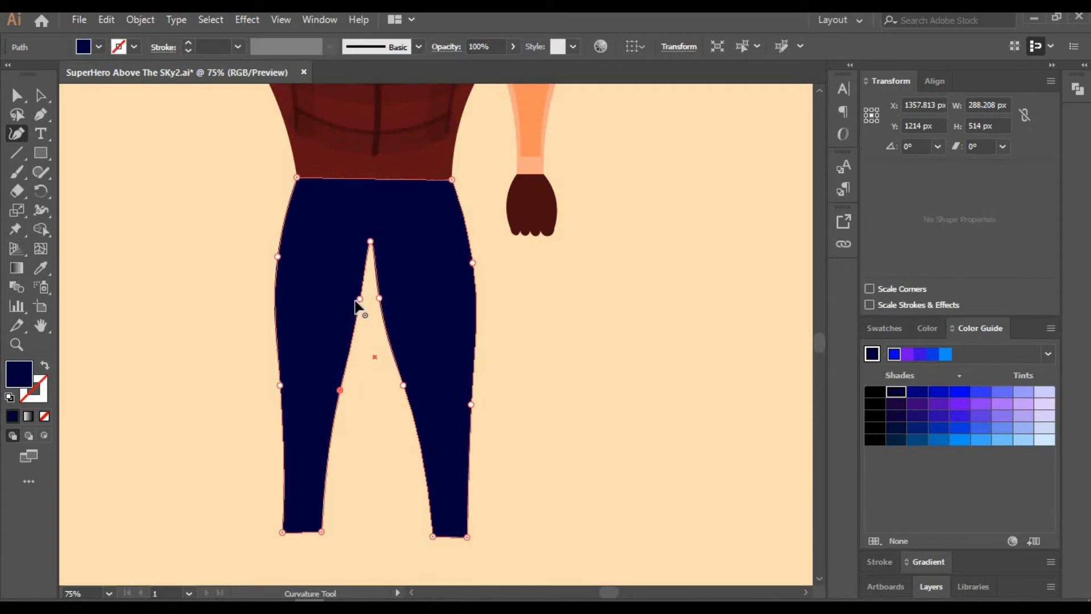
drag(360, 299, 379, 298)
drag(370, 241, 375, 240)
- Duplicate the trousers, shrink the copy to about 216 × 384 px, center it over them and fill it dark purple
click(43, 95)
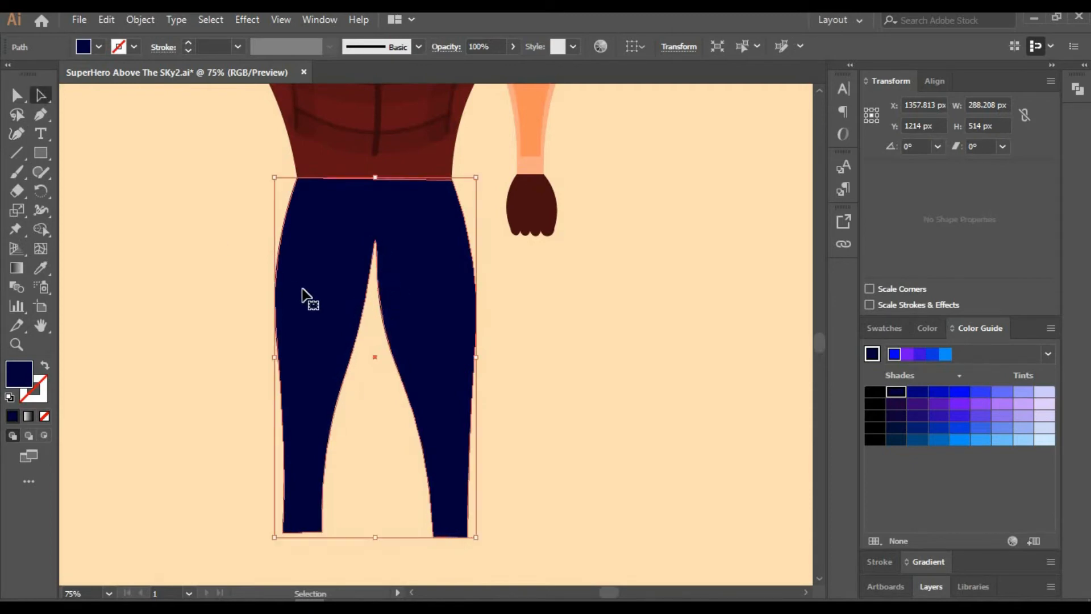
key(ctrl+c)
key(ctrl+v)
ctrl+alt+drag(536, 156, 500, 219)
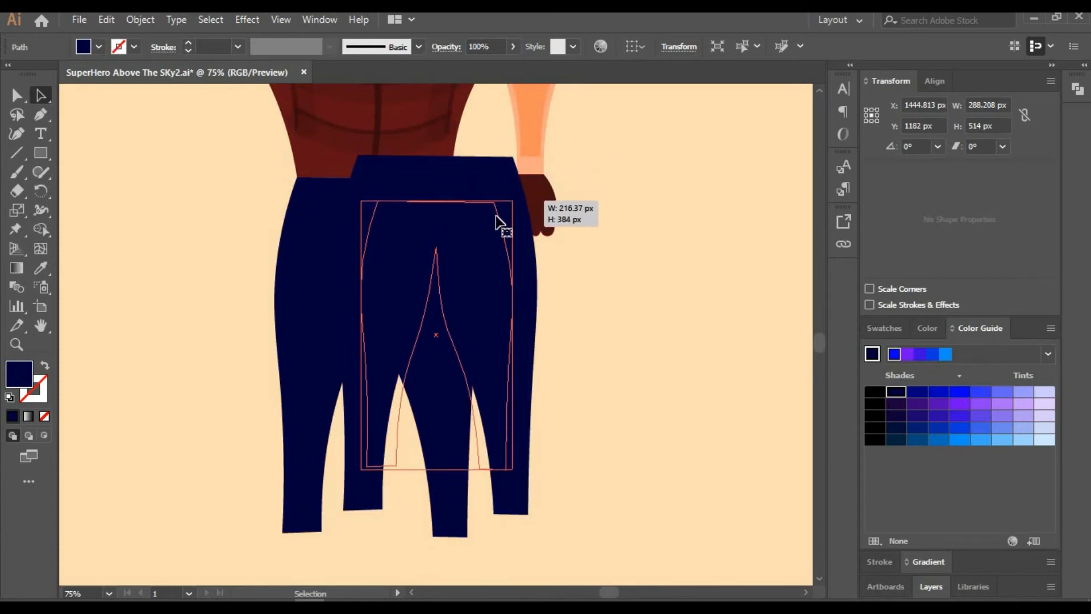
drag(457, 290, 398, 289)
click(896, 403)
click(500, 345)
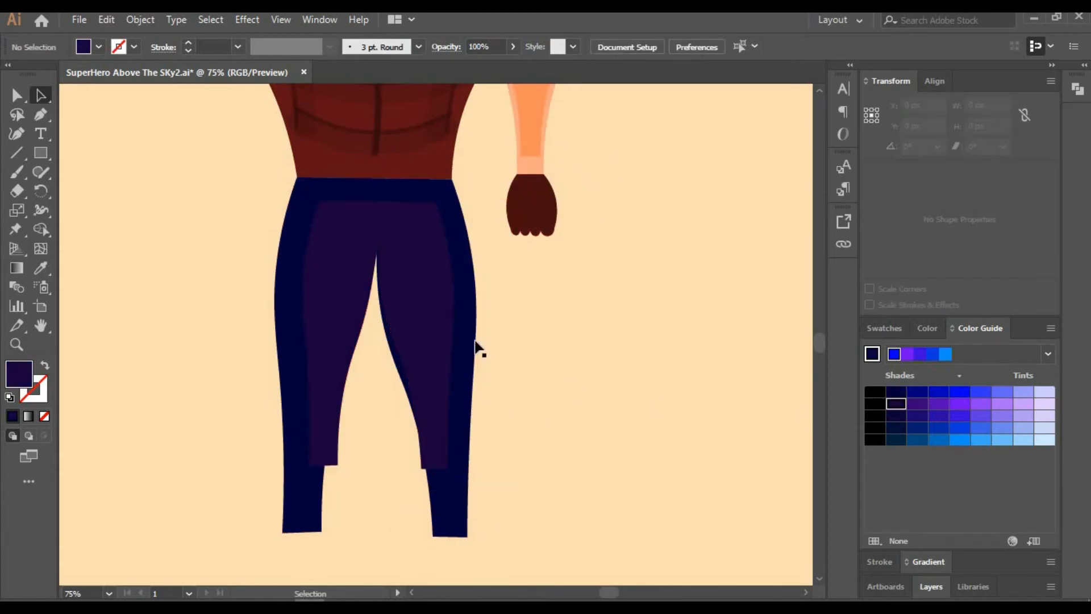
- Remove the smaller dark purple copy from the trousers
click(440, 345)
click(17, 134)
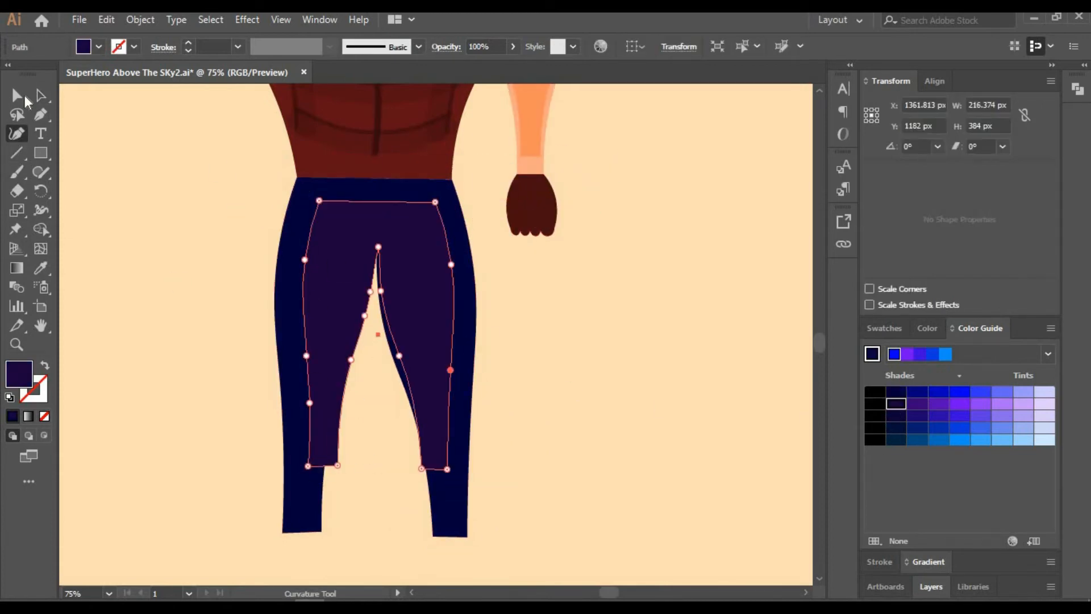
click(38, 100)
key(ctrl+x)
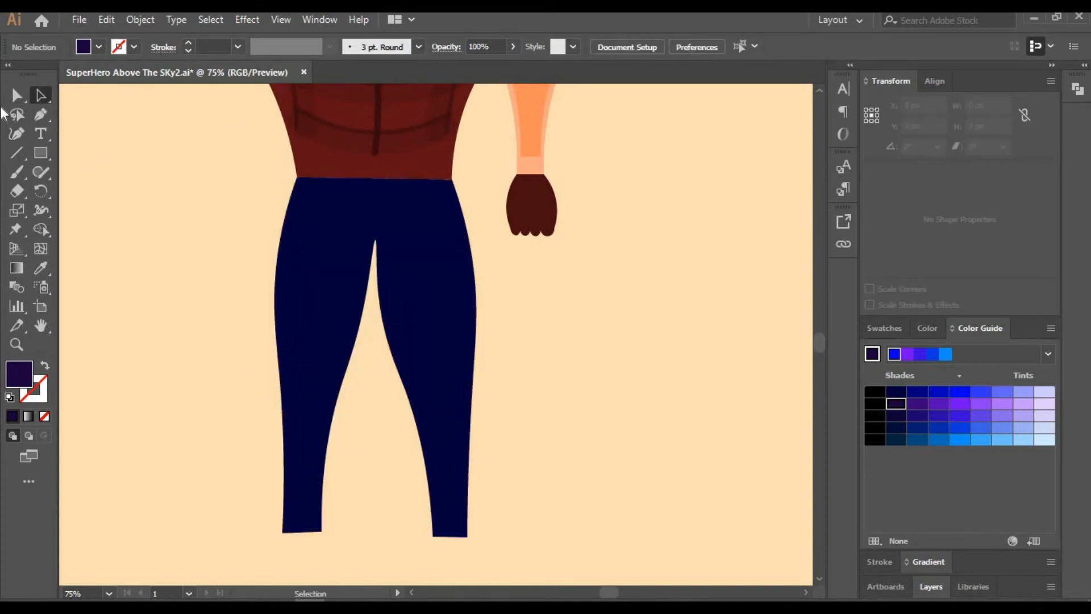
click(17, 172)
click(897, 416)
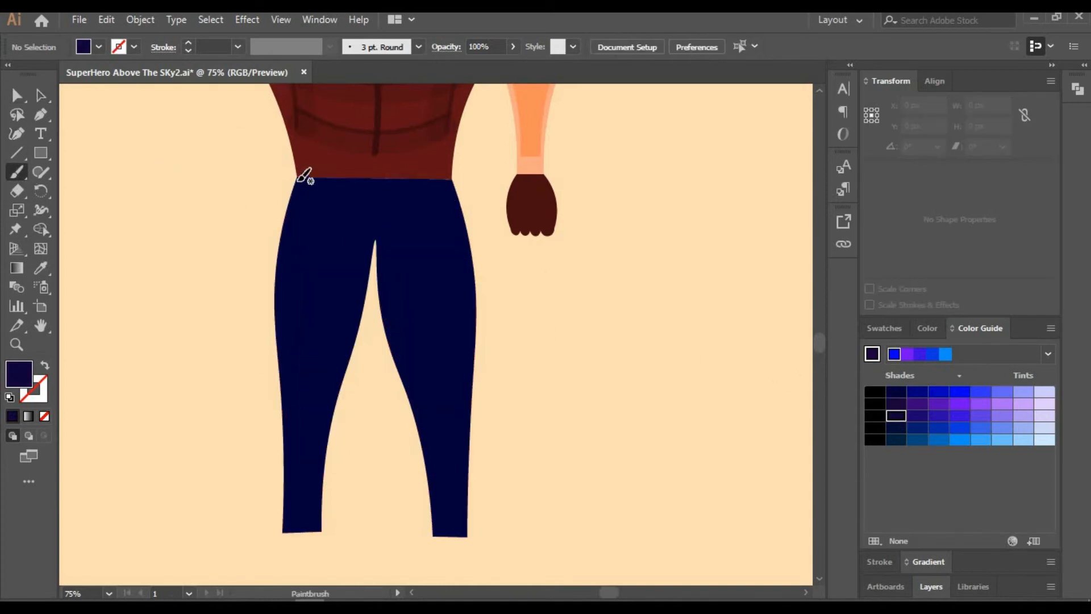
- Duplicate the trousers, resize the copy to about 272 × 396 px, place it over them and fill it with a dark violet-blue shade
click(39, 97)
click(310, 257)
key(ctrl+c)
key(ctrl+v)
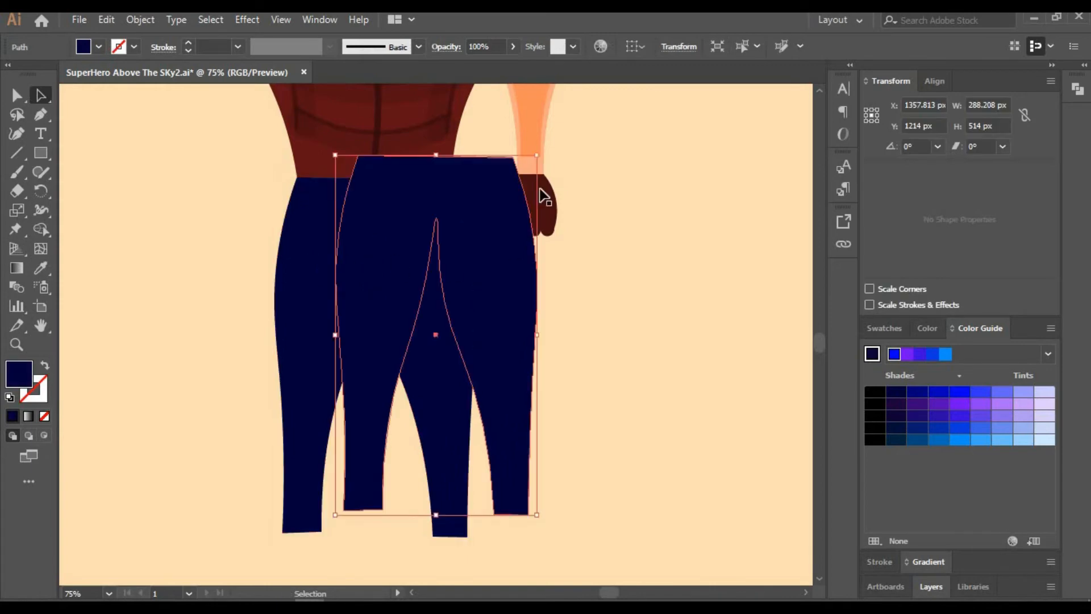
drag(536, 156, 532, 197)
drag(476, 286, 423, 296)
click(686, 396)
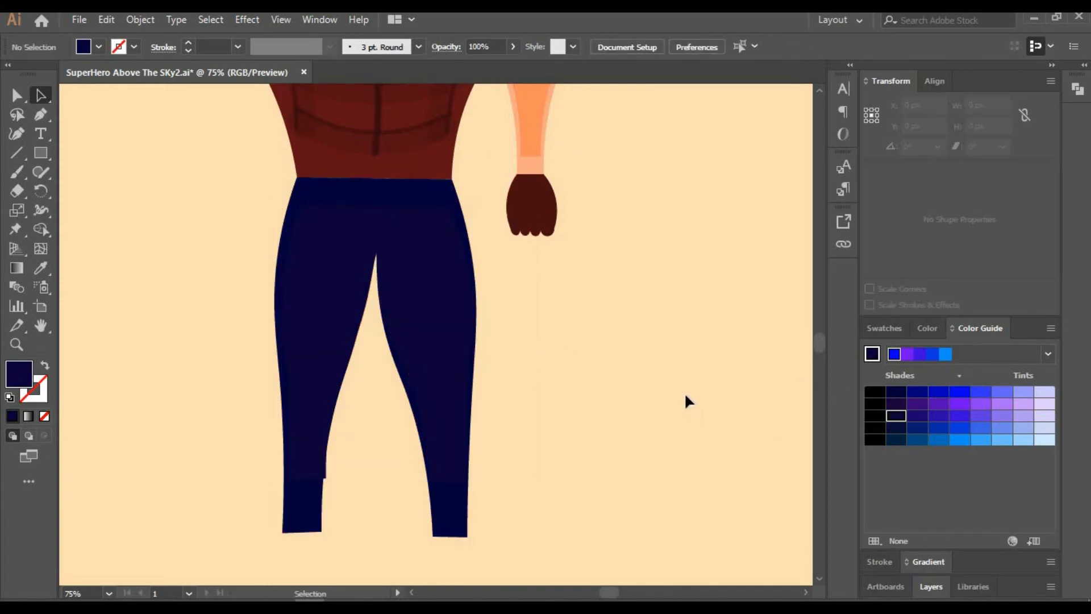
- Pull the violet-blue shade's inner hem corner on the left leg inward so it stays within the trouser edge
click(338, 401)
key(shift+grave)
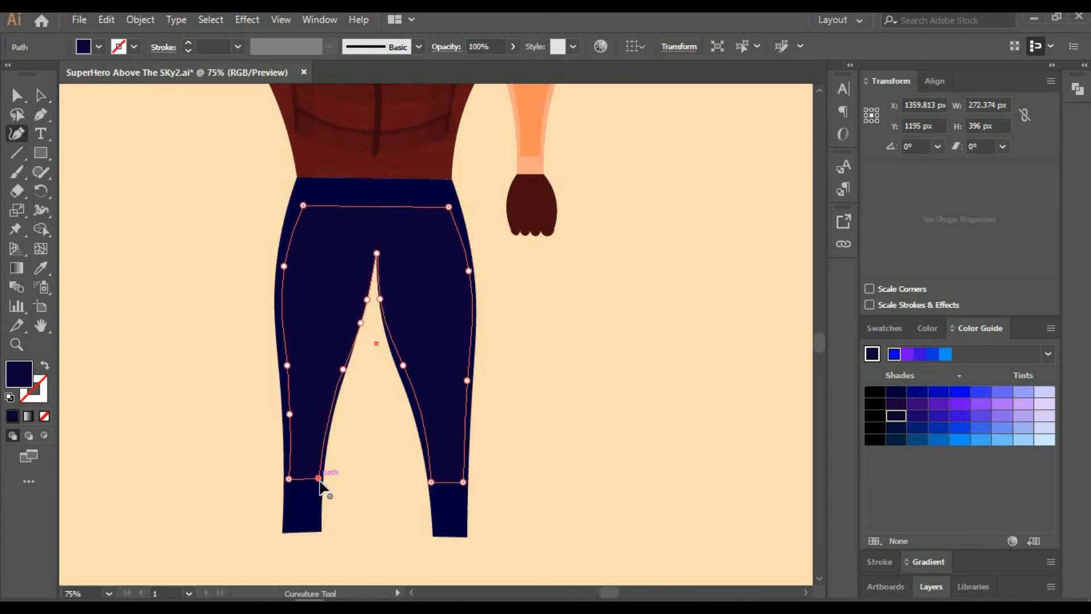
click(41, 94)
click(116, 161)
- Draw a rectangle about 101 × 80 px under the left trouser leg and fill it with a very dark red-brown
drag(161, 147, 148, 213)
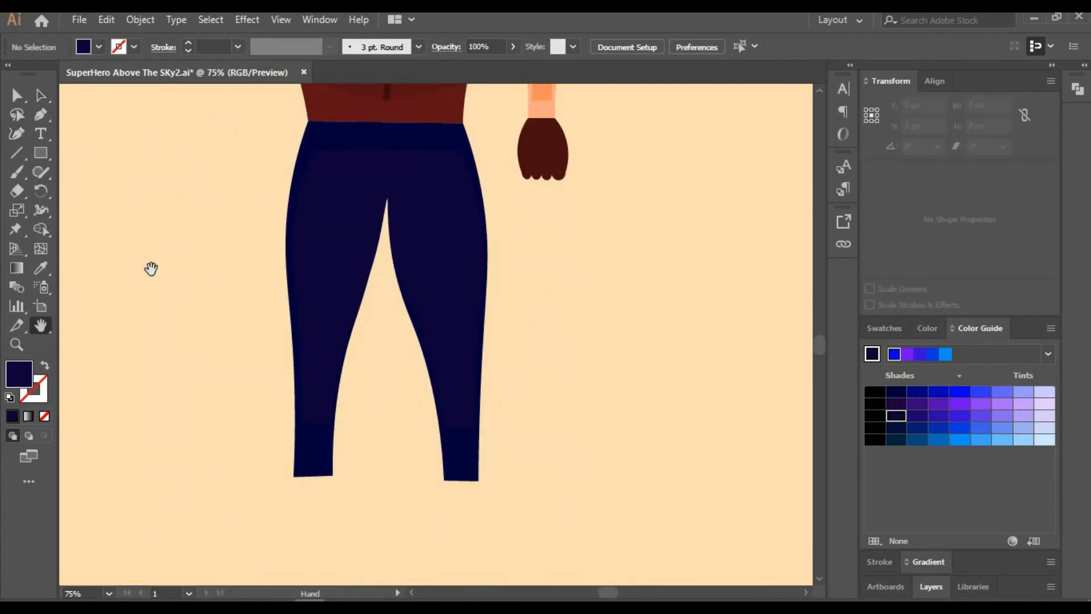
click(88, 591)
text(150)
key(Return)
drag(287, 445, 273, 226)
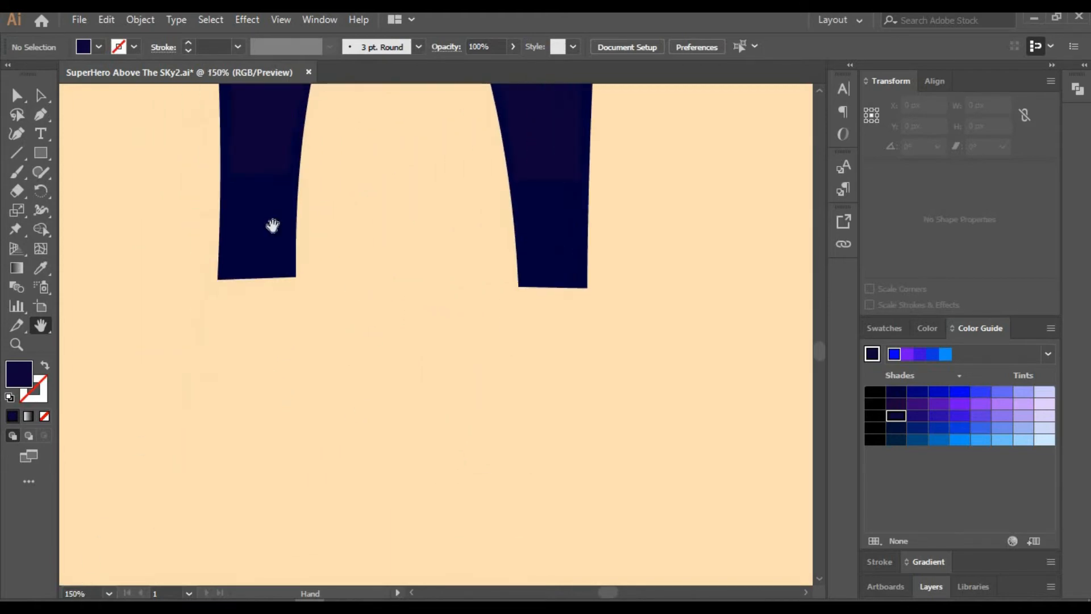
click(42, 156)
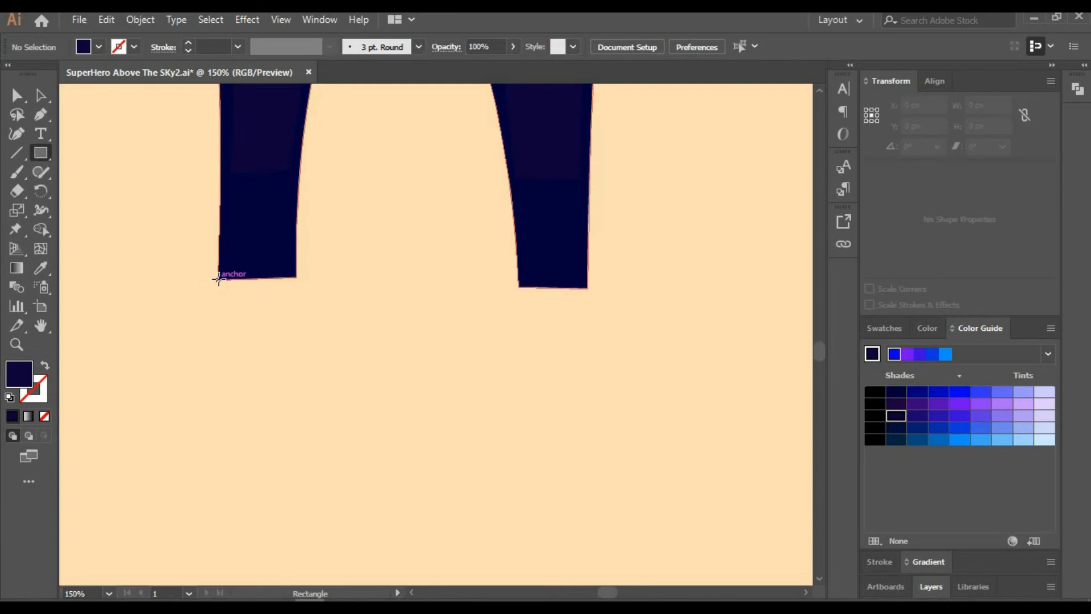
drag(218, 279, 360, 391)
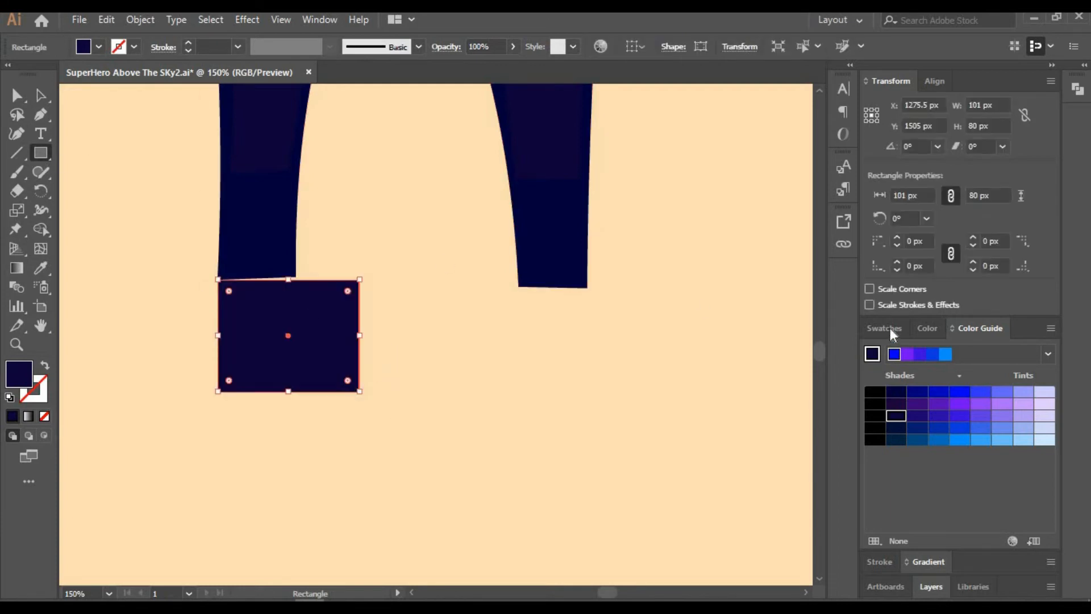
click(887, 329)
click(977, 378)
click(974, 328)
click(896, 391)
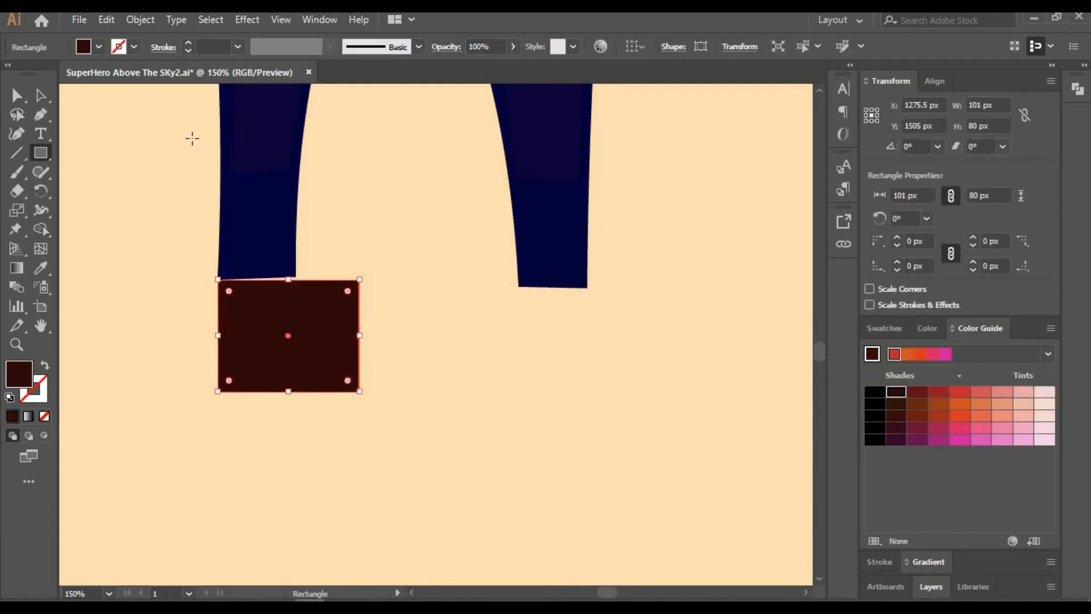
- Reshape the rectangle into a shoe with a dipped ankle opening, a sloping instep and a rounded toe extended to the right
click(15, 137)
drag(271, 280, 264, 300)
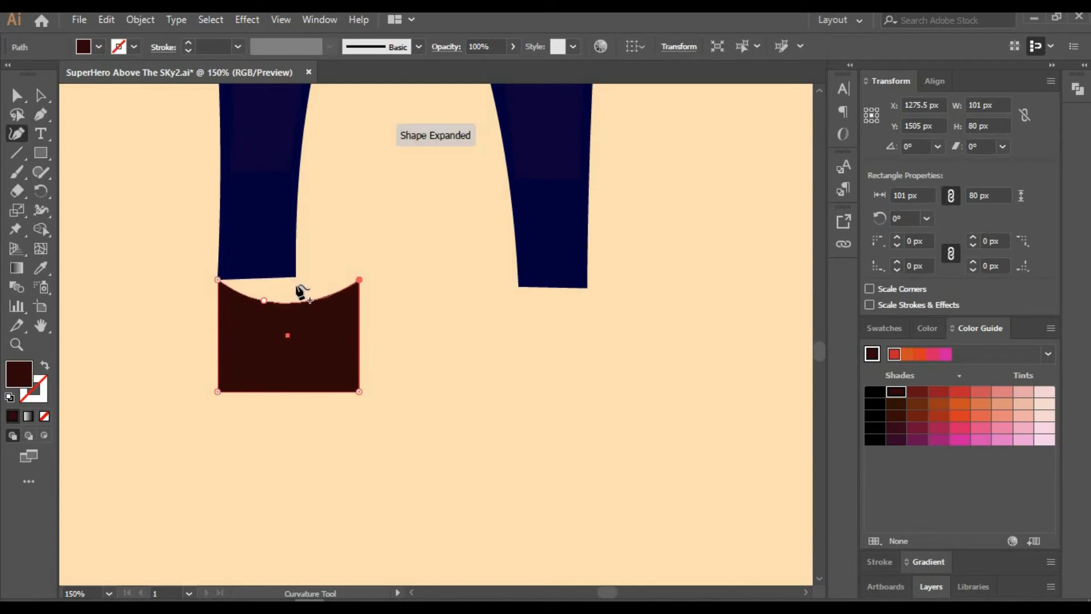
click(296, 277)
drag(359, 280, 407, 314)
drag(359, 391, 408, 389)
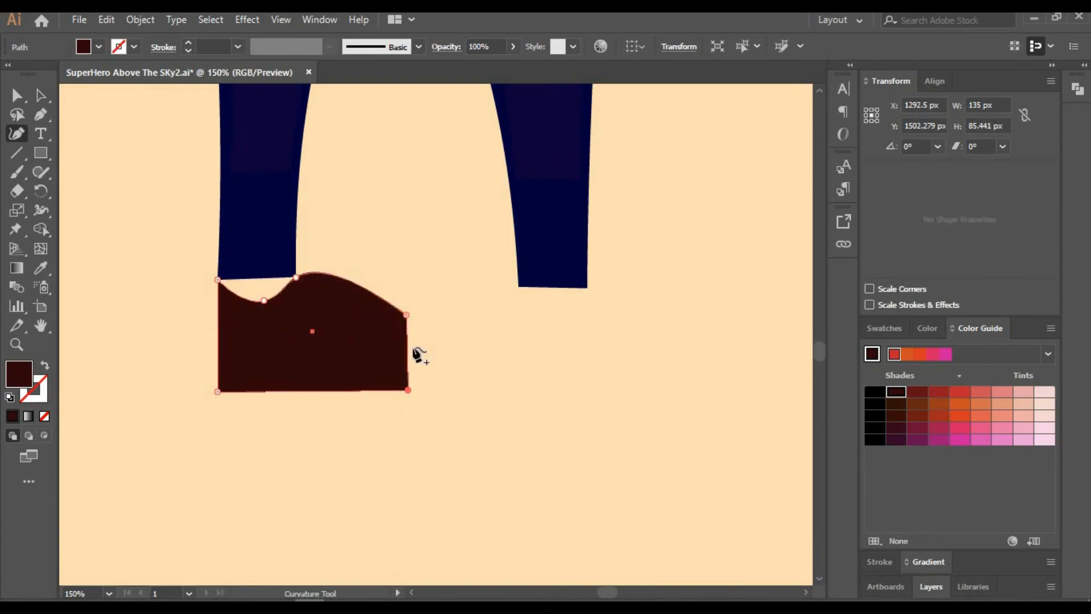
drag(408, 347, 422, 347)
- Refine the shoe's heel corner and ankle dip, and move the shoe up against the left trouser hem
double_click(217, 280)
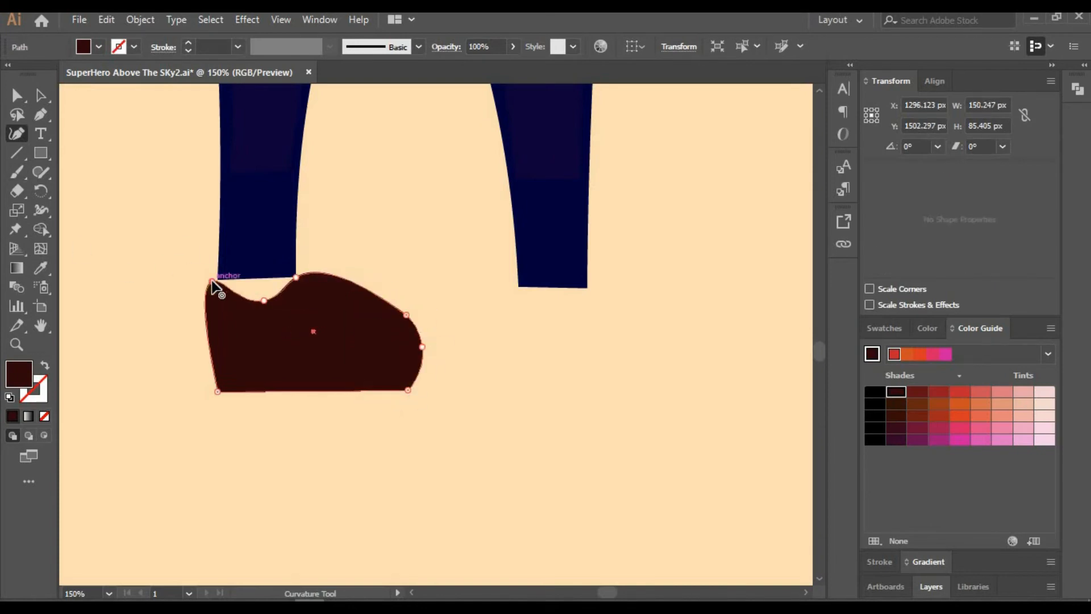
drag(213, 280, 254, 292)
double_click(219, 280)
double_click(218, 280)
double_click(218, 280)
key(a)
drag(272, 343, 270, 335)
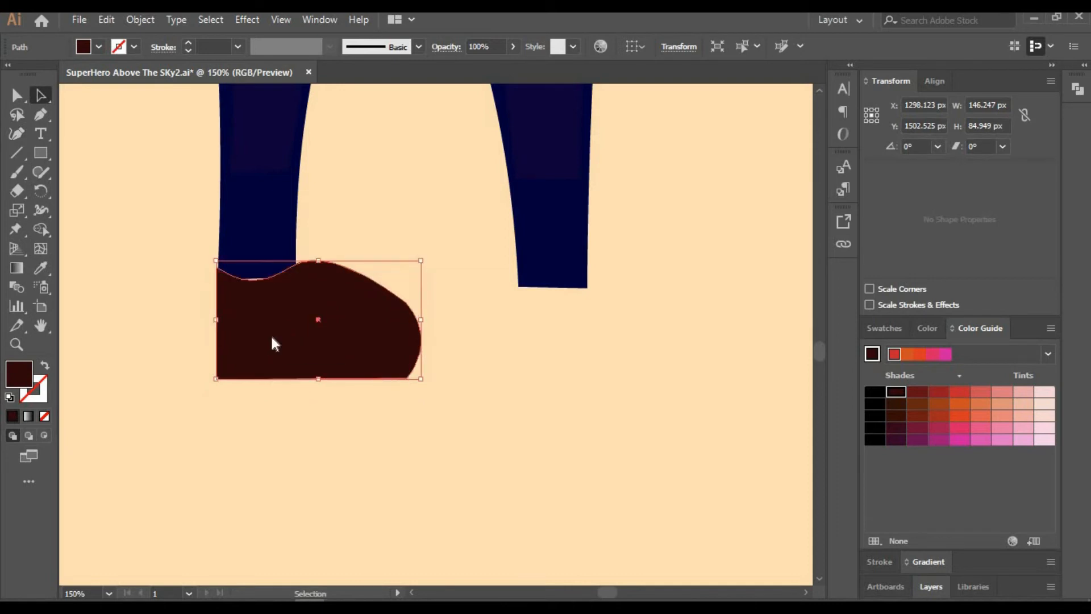
- Try placing the shoe behind the trousers and return it to the front
right_click(270, 335)
mouse_move(318, 517)
click(489, 569)
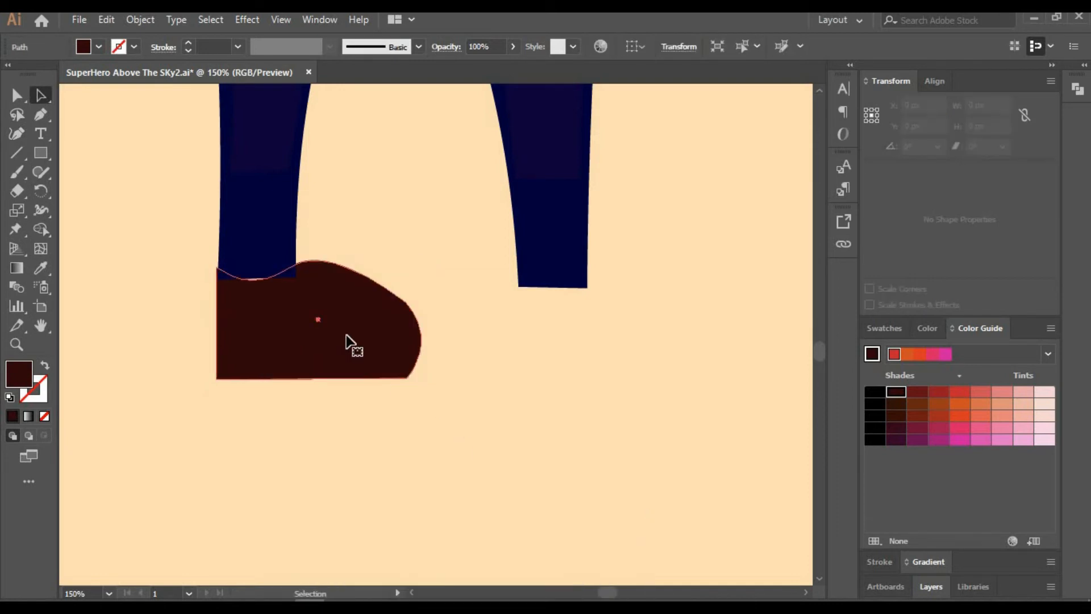
right_click(348, 343)
click(566, 516)
click(453, 441)
- Duplicate the left shoe and place the copy under the right trouser leg
click(362, 363)
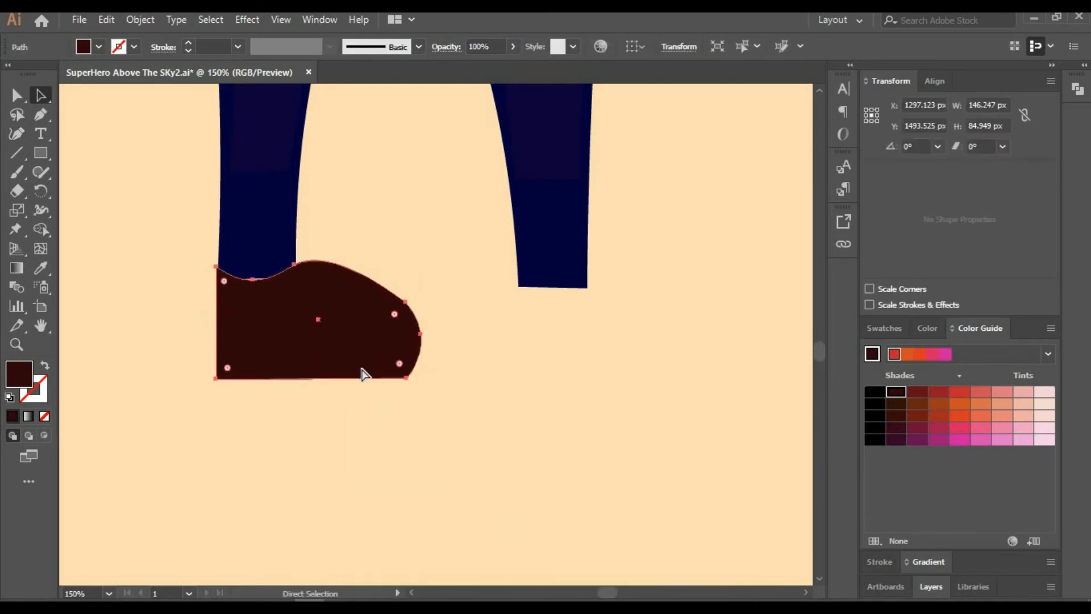
key(ctrl+c)
key(ctrl+v)
drag(516, 346, 703, 338)
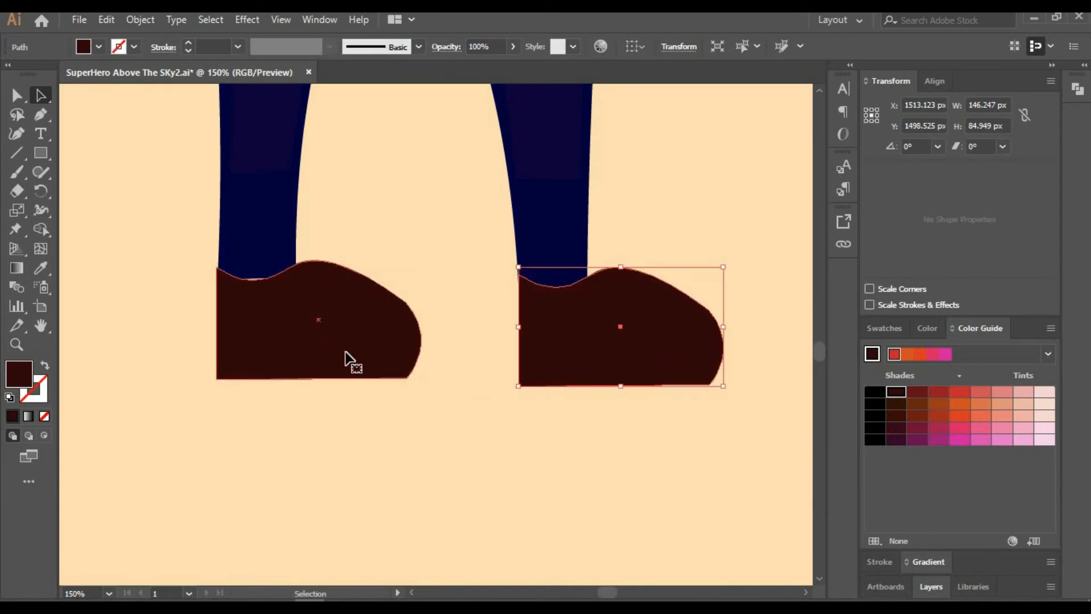
- Paste another shoe copy, shrink it to about 102 × 55 px inside the left shoe and fill it dark brown
click(345, 352)
key(ctrl+v)
drag(536, 277, 507, 299)
drag(419, 369, 296, 359)
click(896, 406)
click(443, 477)
- Duplicate the dark brown inner shade and place the copy inside the right shoe
click(363, 343)
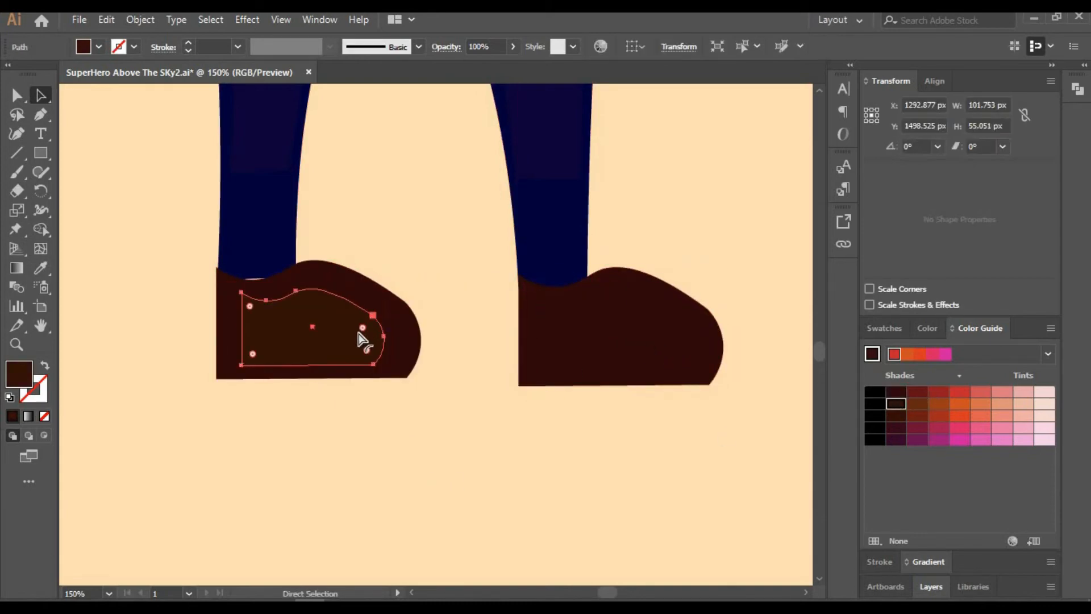
key(ctrl+c)
key(ctrl+v)
drag(465, 344, 650, 334)
- Duplicate the left shoe, place the copy slightly below the original and send it to the back
click(408, 354)
key(ctrl+c)
key(ctrl+v)
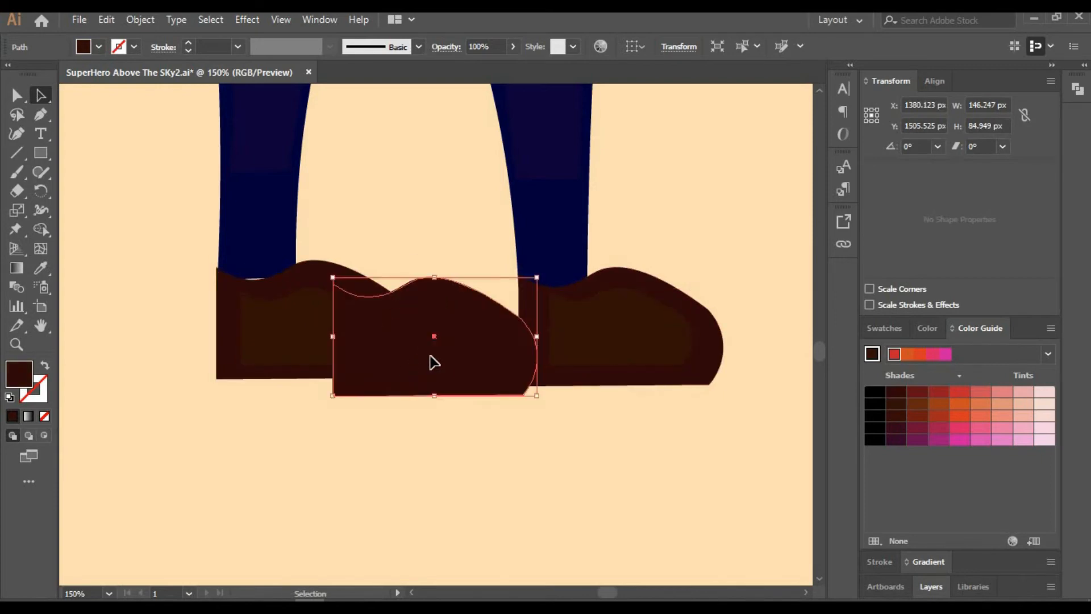
drag(430, 356, 317, 366)
right_click(348, 335)
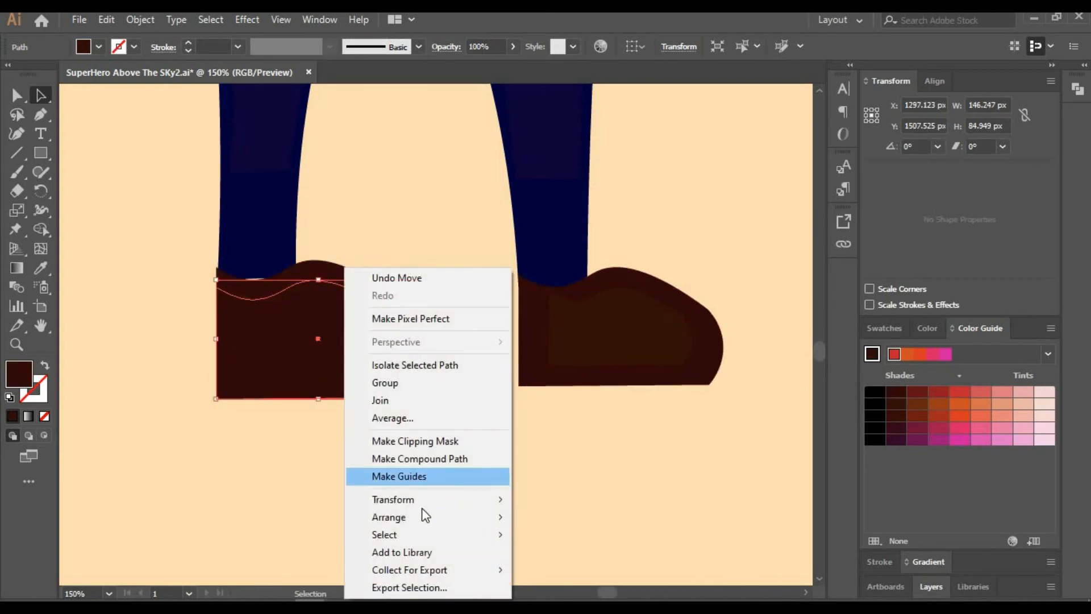
mouse_move(494, 517)
click(562, 568)
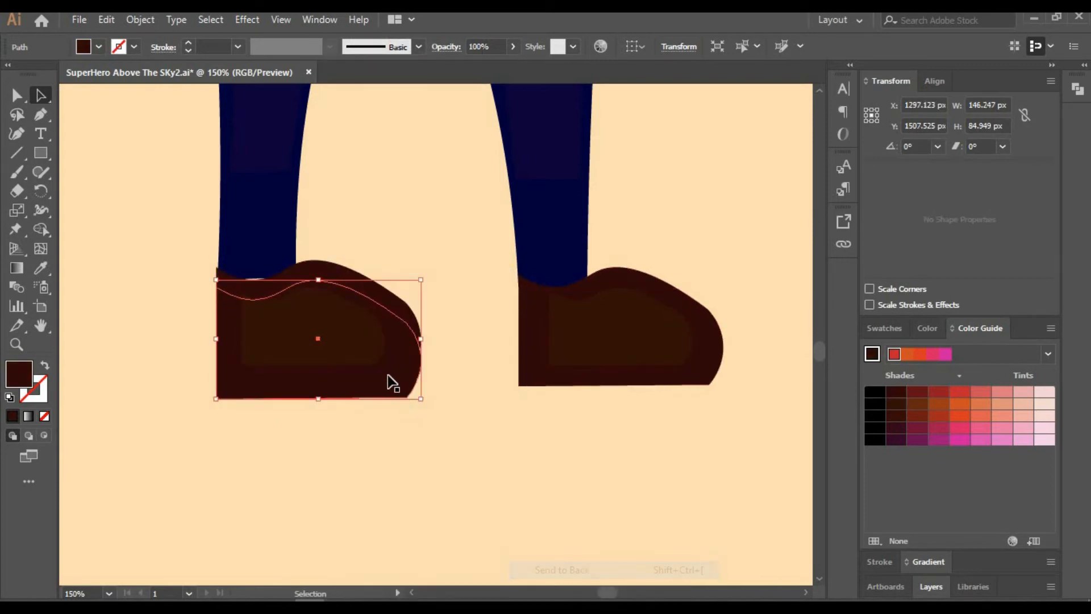
- Set the back shoe copy's opacity to 20% and move it up slightly to form a thin shadow under the left shoe
click(483, 48)
text(20)
key(Return)
click(463, 513)
drag(392, 395, 393, 389)
- Duplicate the left shoe's shadow and place the copy beneath the right shoe
key(ctrl+c)
key(ctrl+v)
drag(434, 336, 623, 347)
click(528, 457)
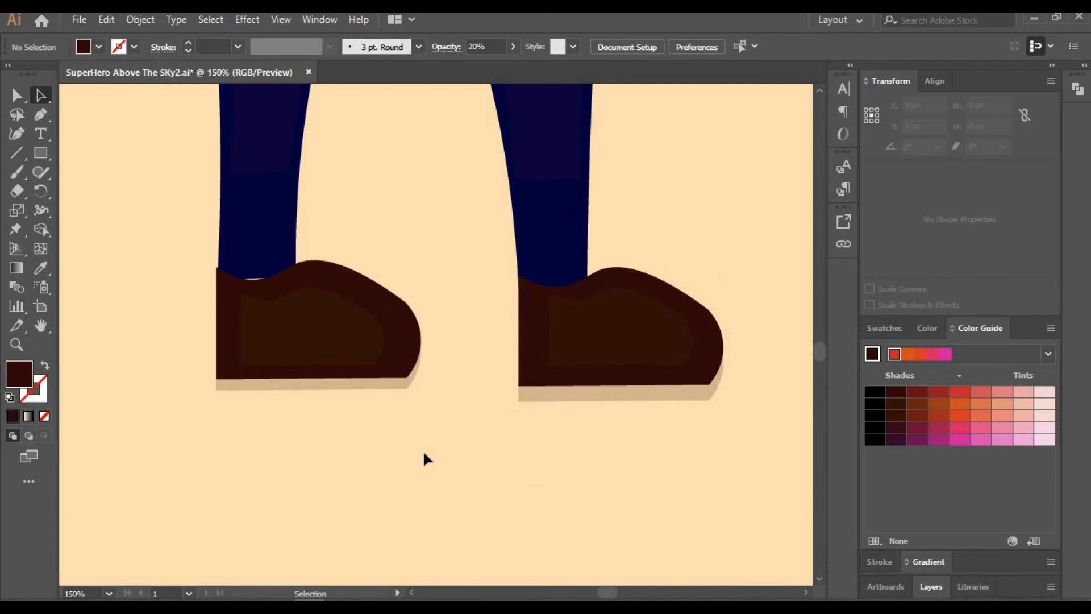
- Raise the right shoe's shadow slightly and narrow both shadows at the toe so they stay under the shoes
click(89, 591)
click(575, 401)
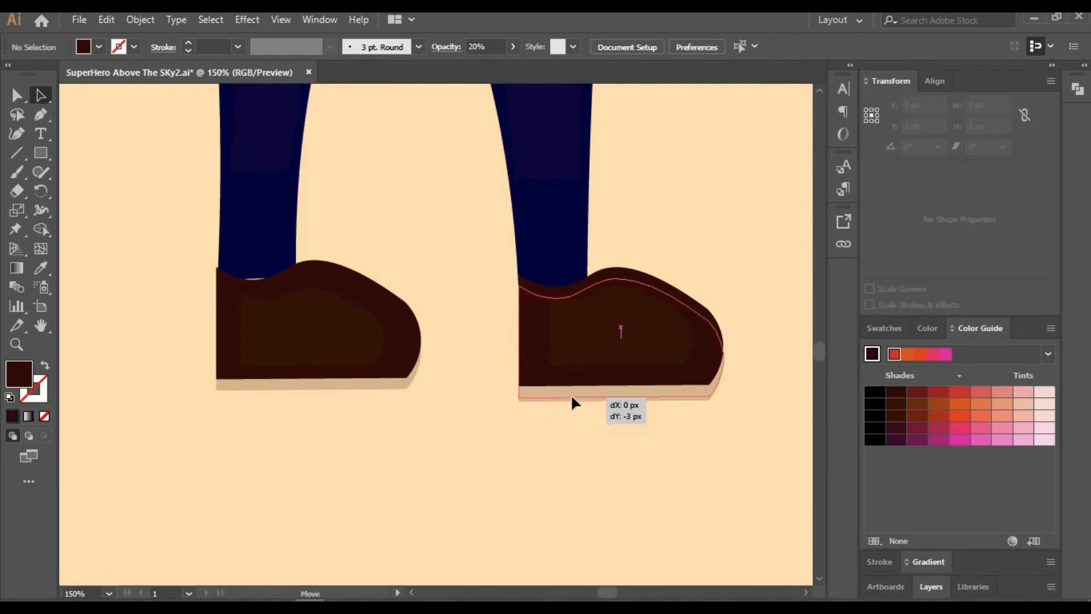
drag(722, 336, 721, 336)
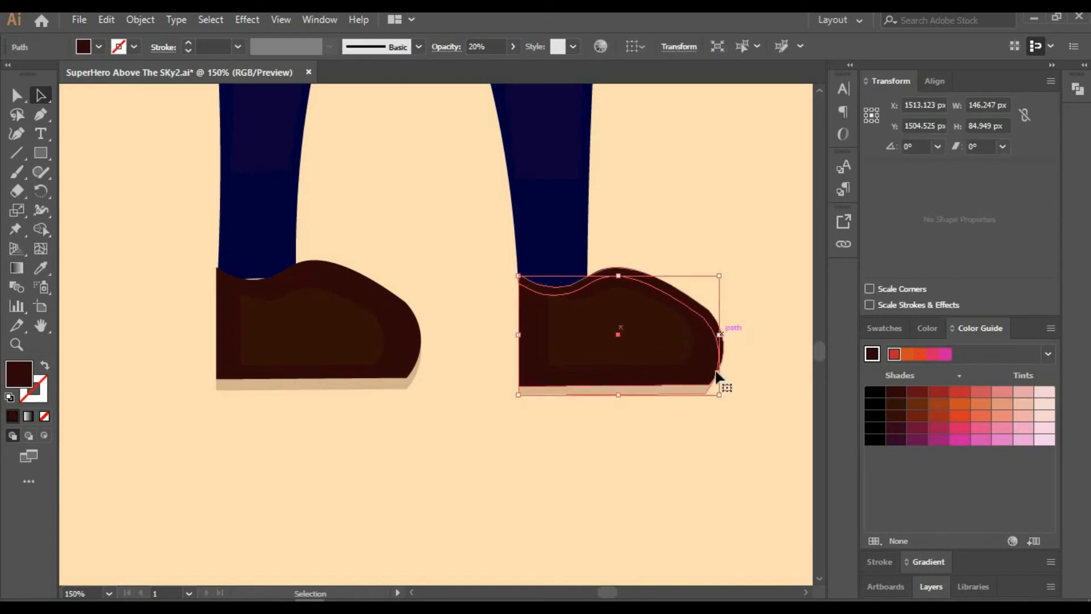
click(418, 361)
click(421, 348)
drag(420, 322, 417, 332)
click(443, 413)
click(406, 389)
click(431, 433)
- Add a new layer between the superhero and Background layers and name it Cloak
click(97, 590)
text(5)
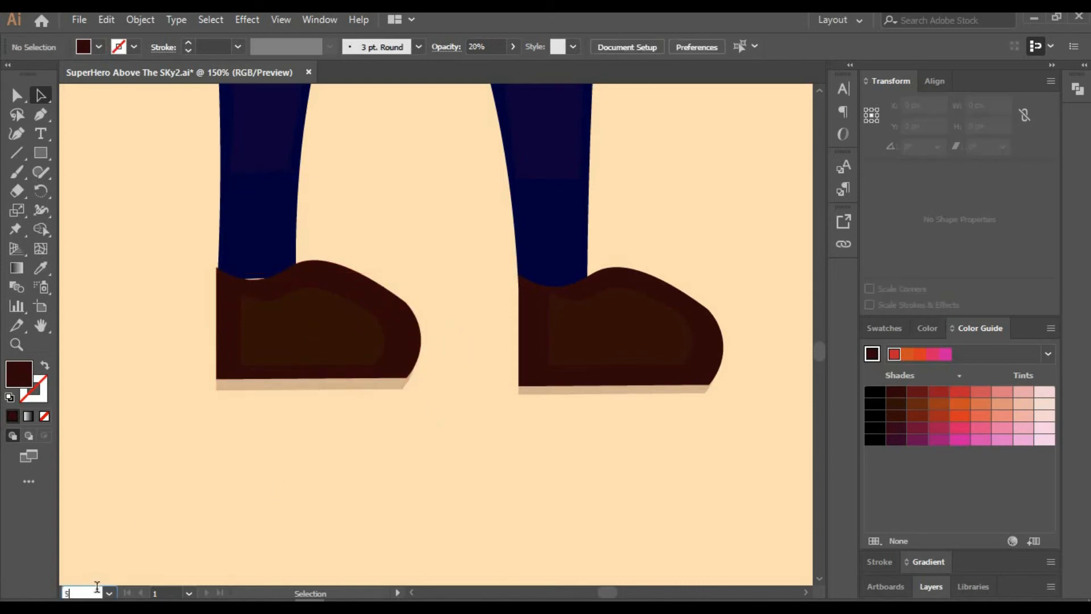
text(0)
key(Return)
key(space)
drag(239, 183, 202, 428)
drag(231, 97, 245, 304)
drag(210, 460, 237, 340)
drag(163, 472, 208, 403)
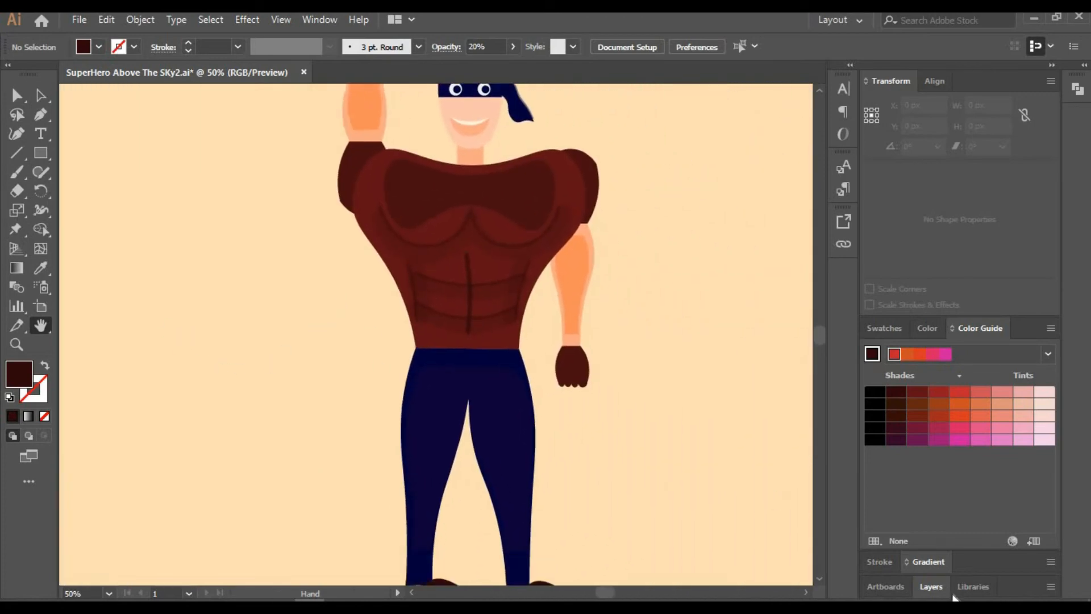
click(953, 594)
click(1012, 590)
drag(950, 403, 959, 416)
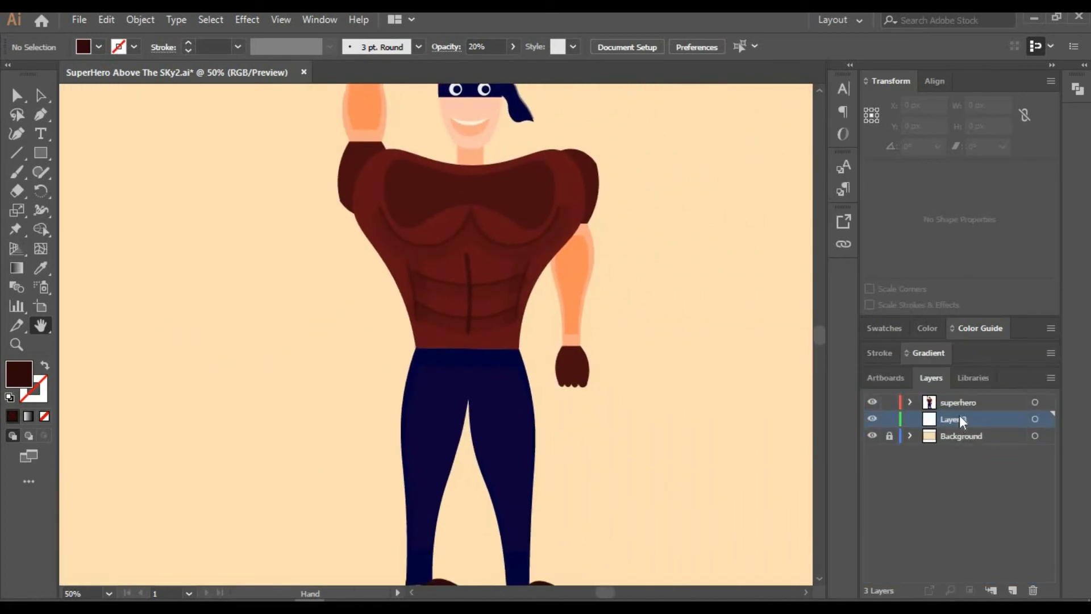
double_click(959, 416)
text(Cloak)
- Draw a rectangle about 678 × 841 px to the right of the superhero and pull its top corners inward into a trapezoid
drag(676, 412, 526, 288)
drag(721, 242, 477, 357)
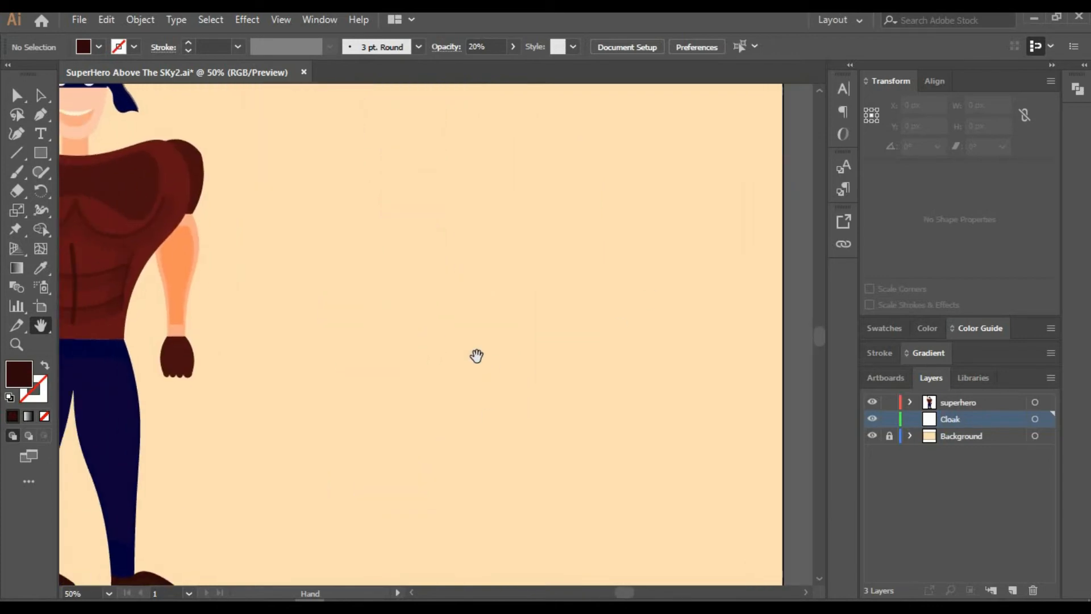
key(m)
mouse_move(313, 155)
mouse_down()
mouse_move(618, 500)
mouse_move(630, 548)
mouse_up()
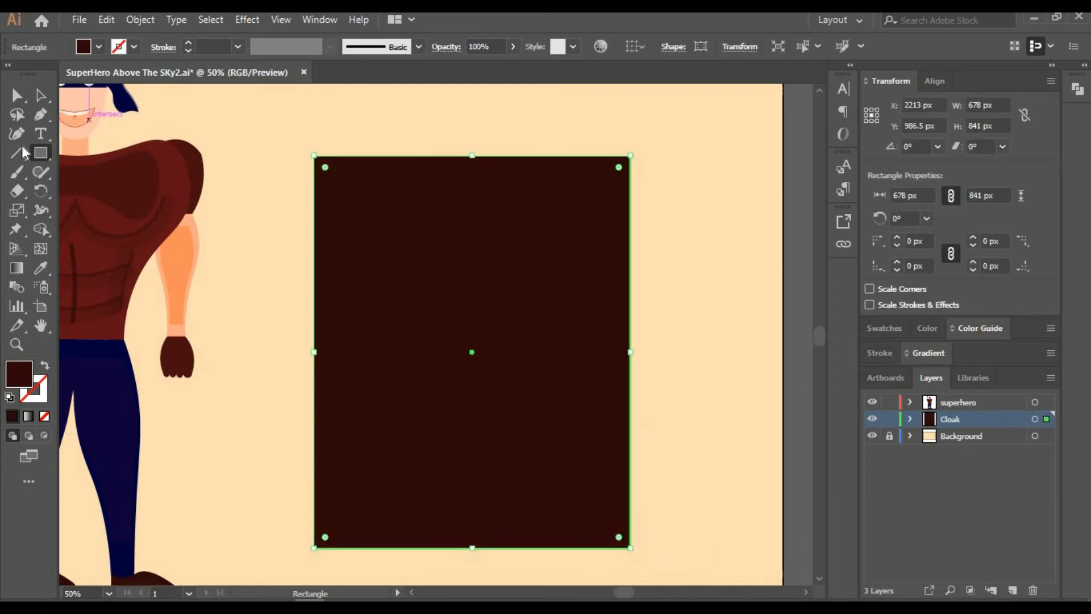
key(shift+grave)
drag(314, 155, 395, 155)
drag(630, 155, 550, 155)
- Fill the trapezoid cloak shape with dark red and set its opacity to 50%
click(978, 328)
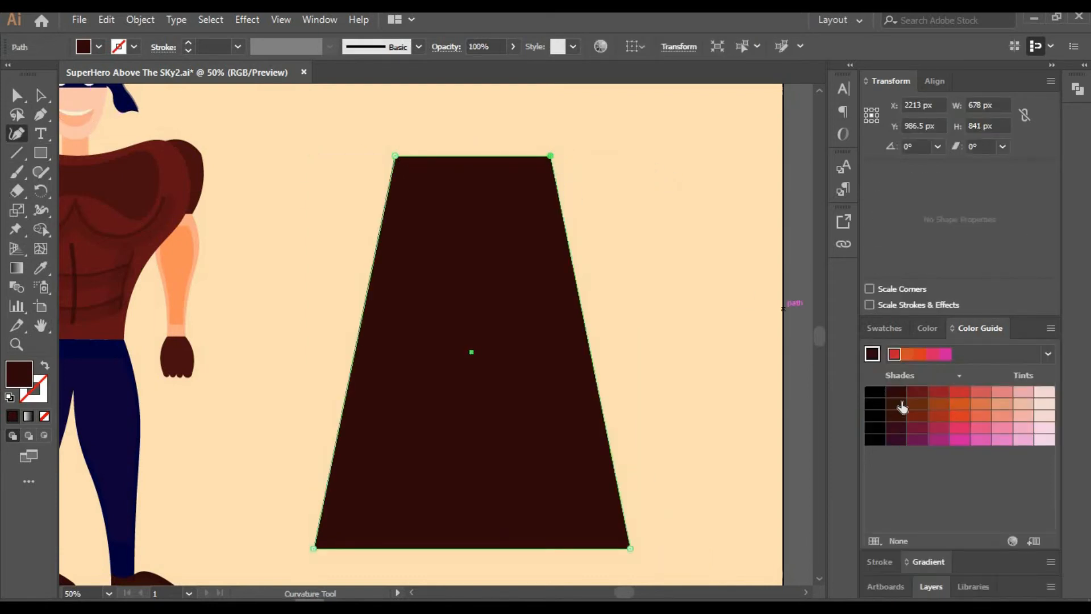
click(937, 394)
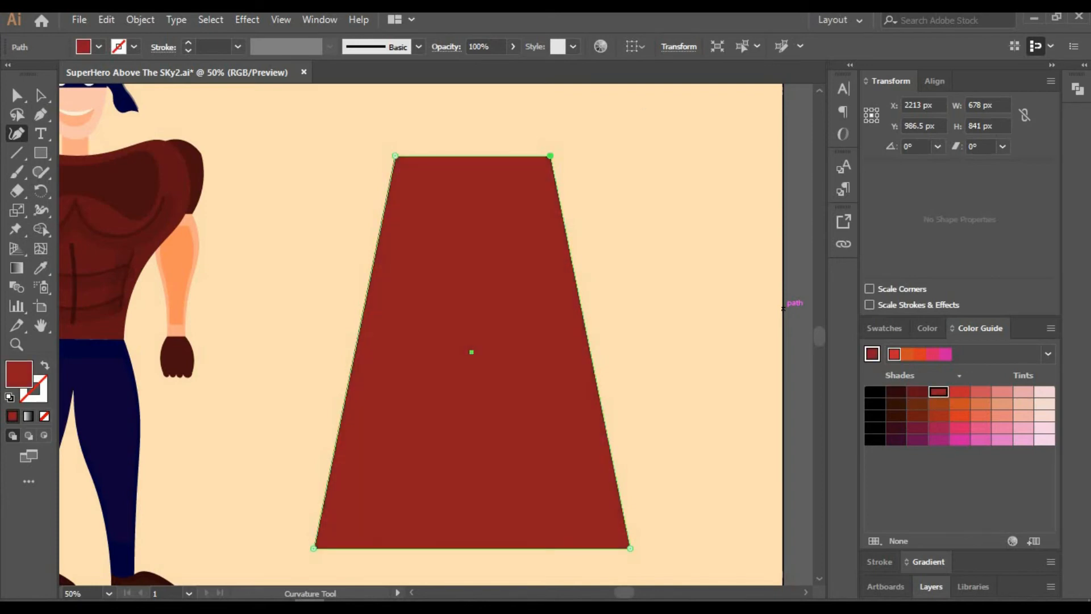
click(488, 46)
text(50)
key(Return)
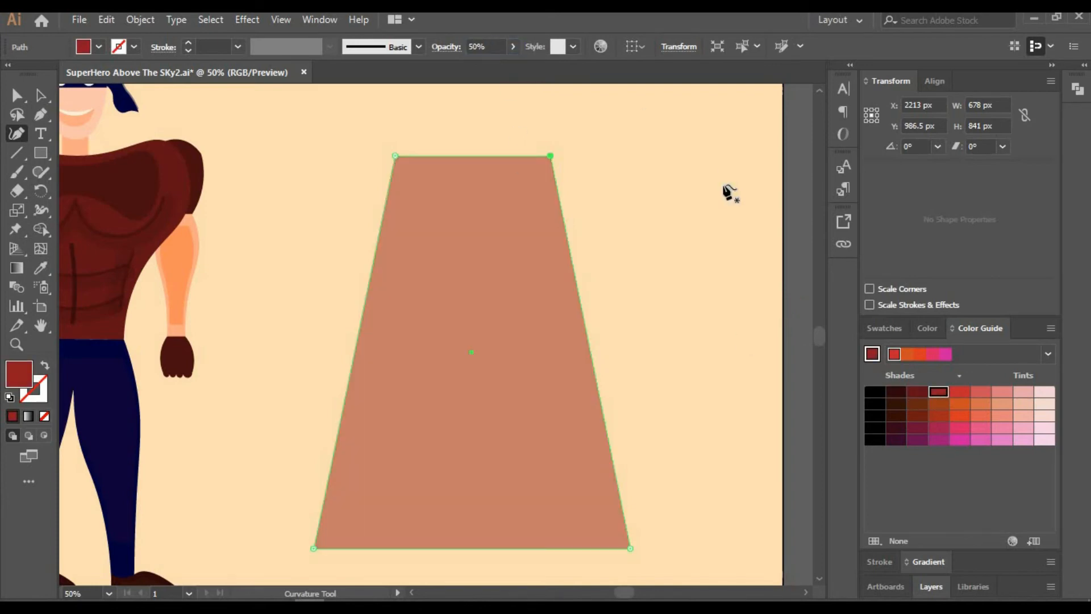
click(917, 392)
- Add curve points along the cloak's left edge and shift them in and out to make it wavy
click(384, 208)
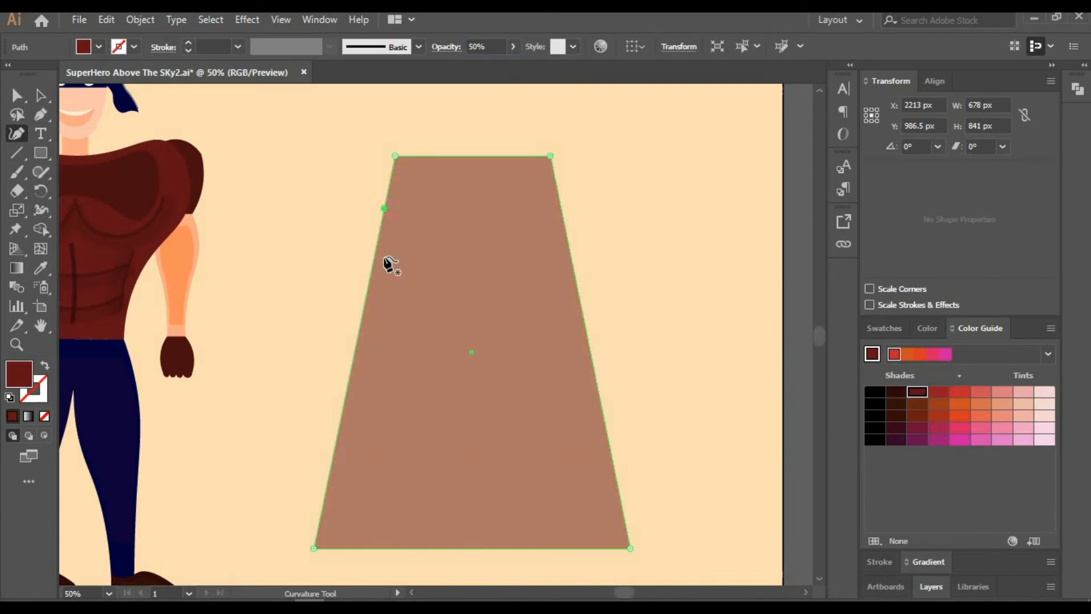
click(346, 395)
drag(345, 395, 341, 429)
drag(357, 336, 344, 365)
drag(373, 302, 374, 307)
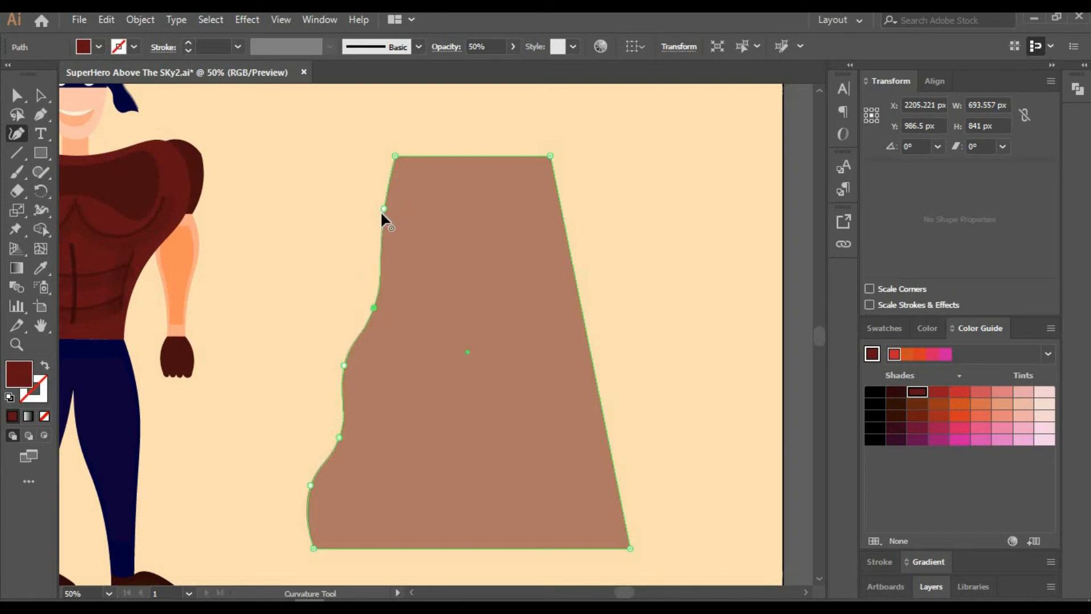
mouse_move(384, 208)
mouse_down()
mouse_move(368, 256)
mouse_move(393, 200)
mouse_move(389, 211)
mouse_up()
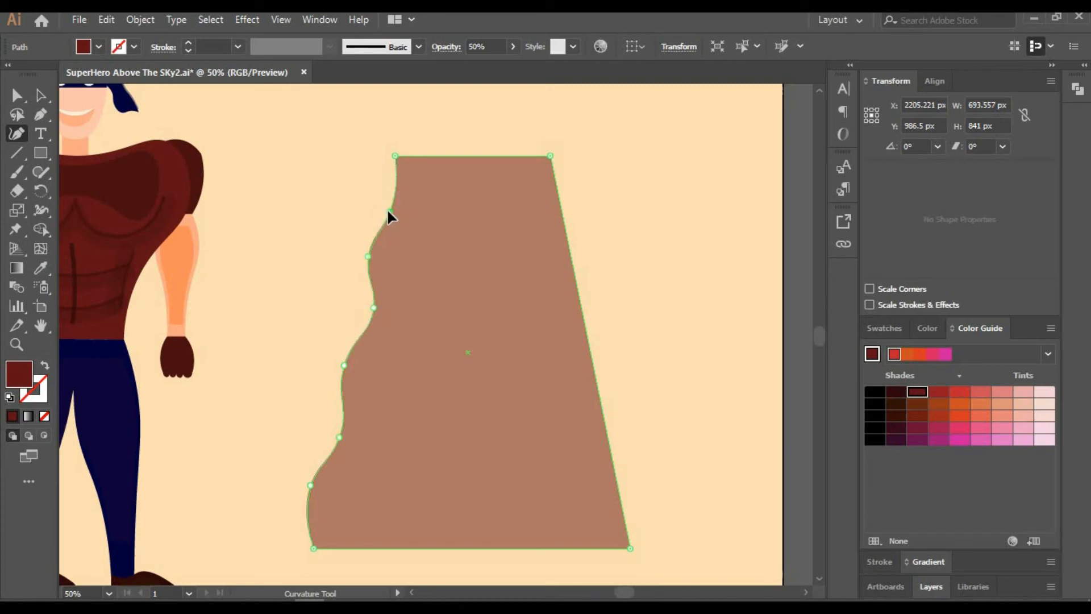
- Add curve points along the cloak's right edge, make it wavy and widen the bottom right corner outward
drag(559, 199, 573, 203)
click(584, 229)
drag(580, 243, 596, 305)
drag(610, 346, 597, 365)
drag(598, 411, 626, 422)
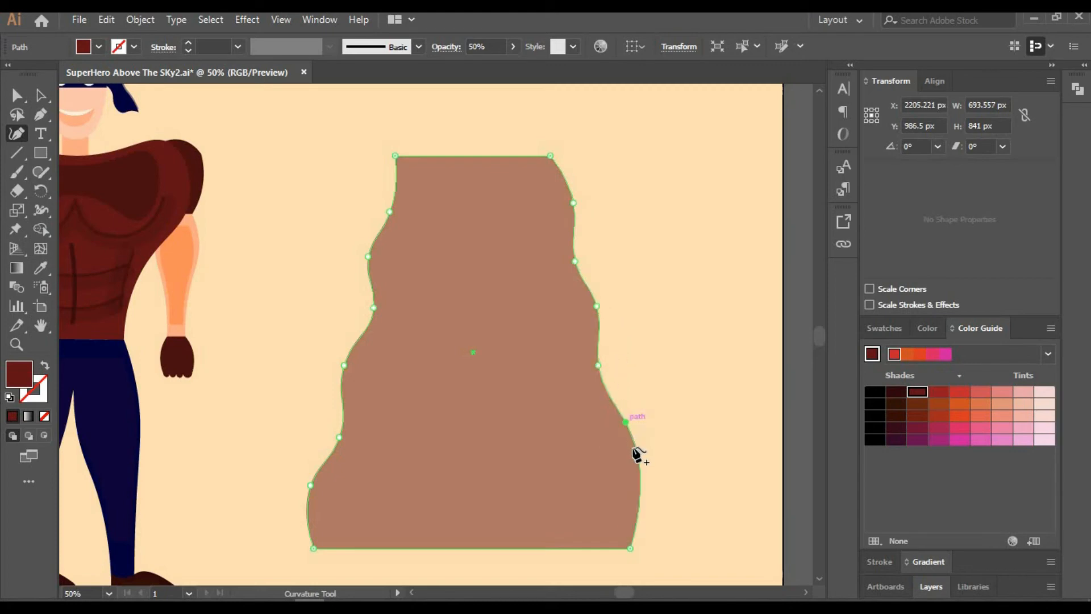
drag(637, 474, 623, 500)
key(Delete)
drag(625, 422, 630, 430)
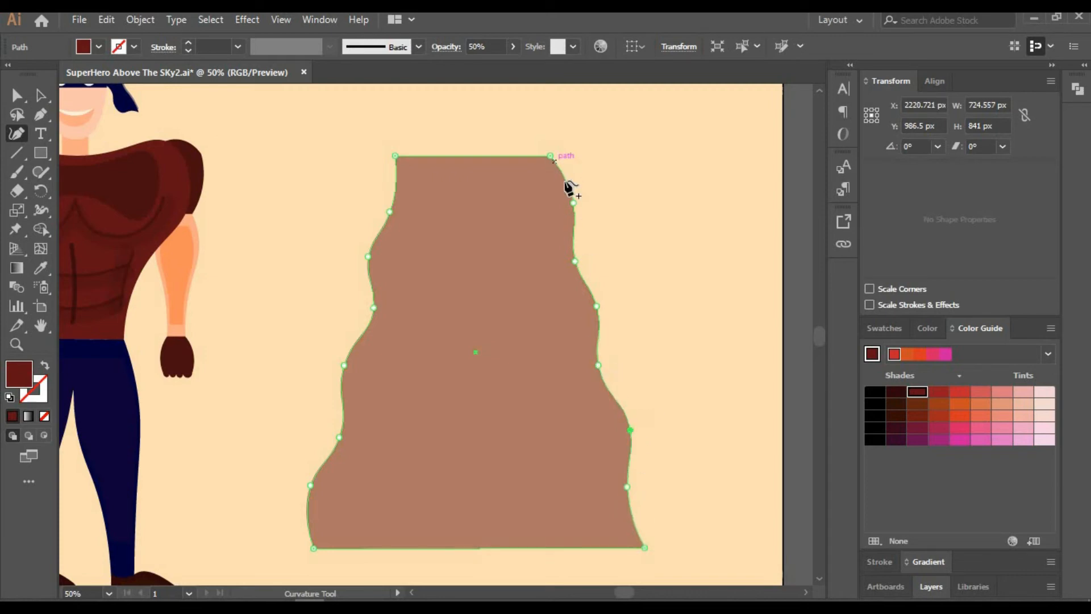
- Reposition the right edge's curve points so its waves mirror those on the cloak's left edge
drag(574, 203, 554, 208)
drag(574, 261, 587, 255)
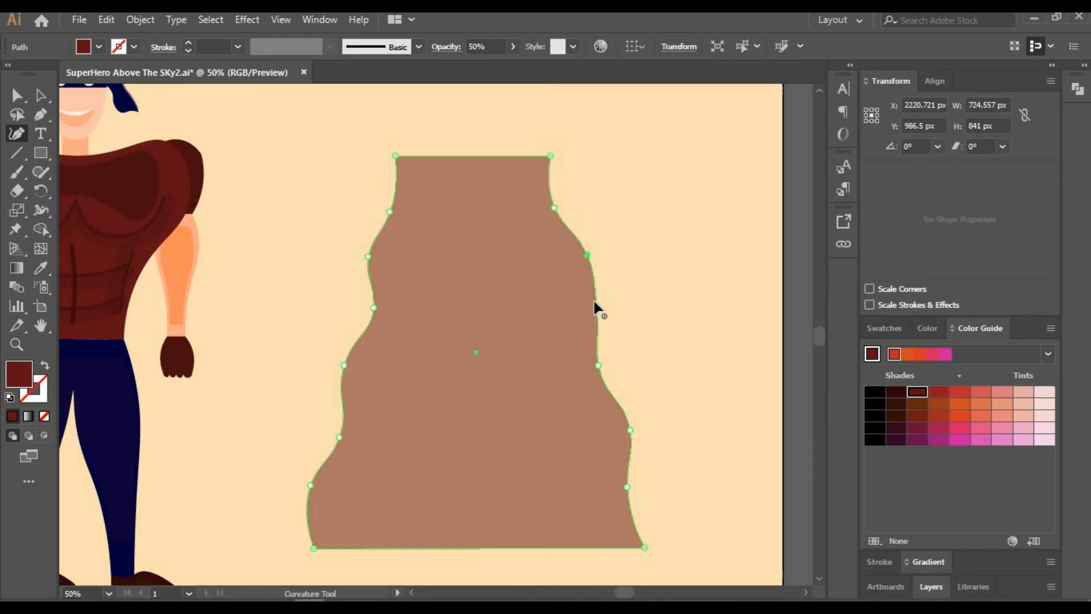
drag(598, 366, 615, 364)
drag(630, 430, 617, 432)
drag(639, 489, 640, 489)
drag(617, 433, 620, 442)
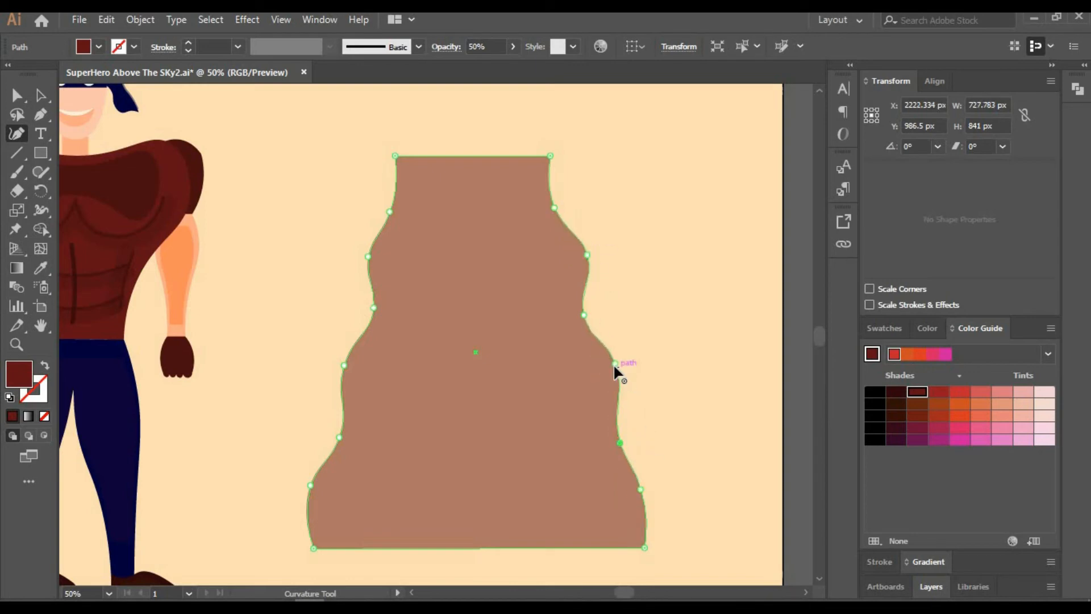
- Nudge two curve points on the cloak's right edge and simplify its left edge into a gentler wave by deleting and shifting points
drag(615, 364, 616, 371)
drag(587, 255, 584, 247)
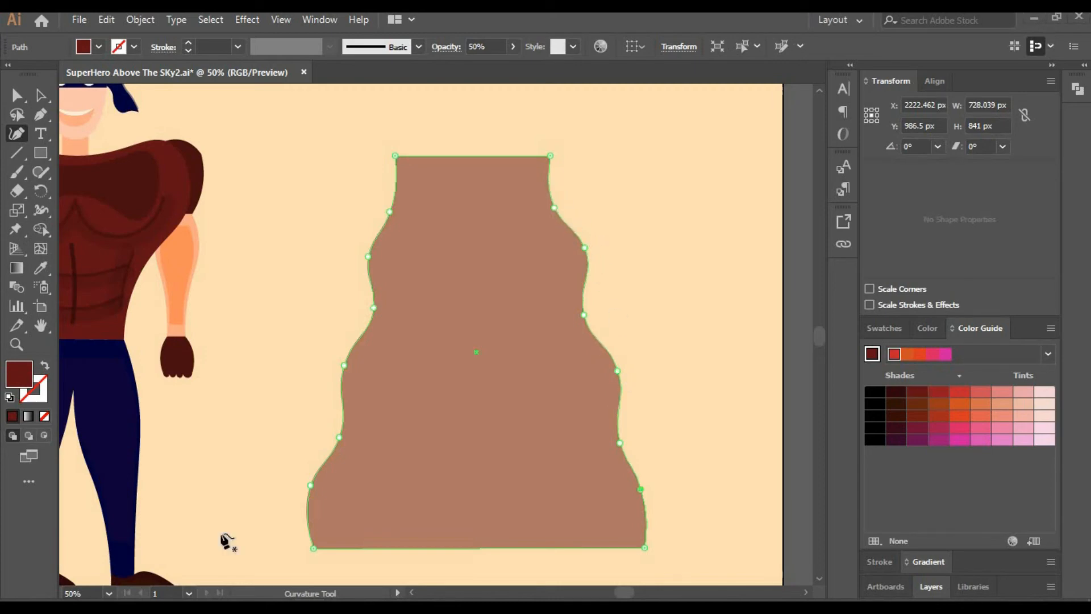
click(374, 308)
key(Delete)
drag(367, 256, 358, 281)
click(340, 435)
key(Delete)
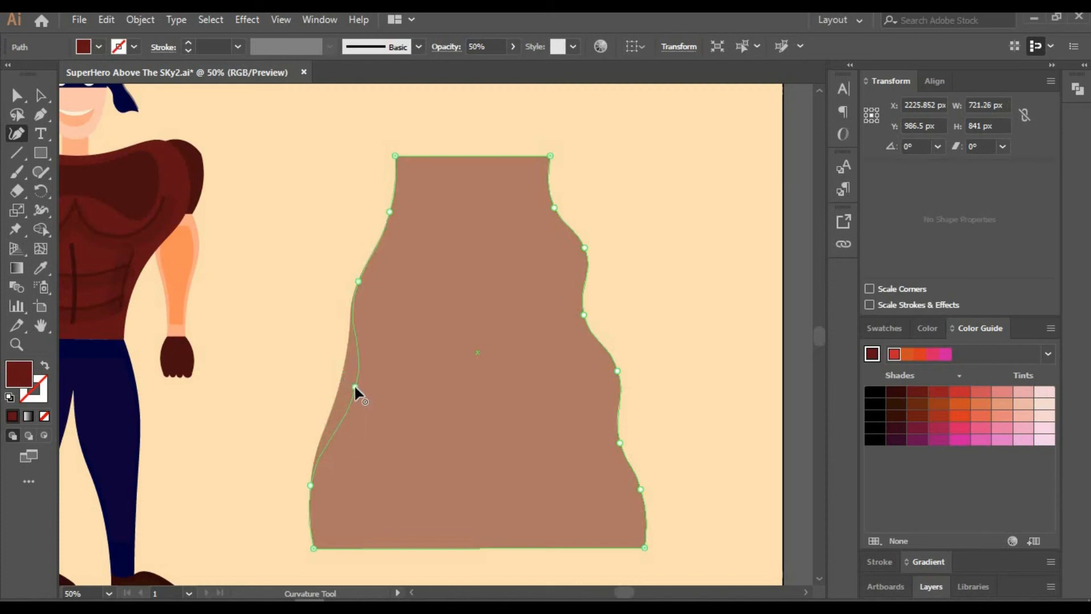
drag(355, 387, 353, 381)
drag(310, 486, 313, 470)
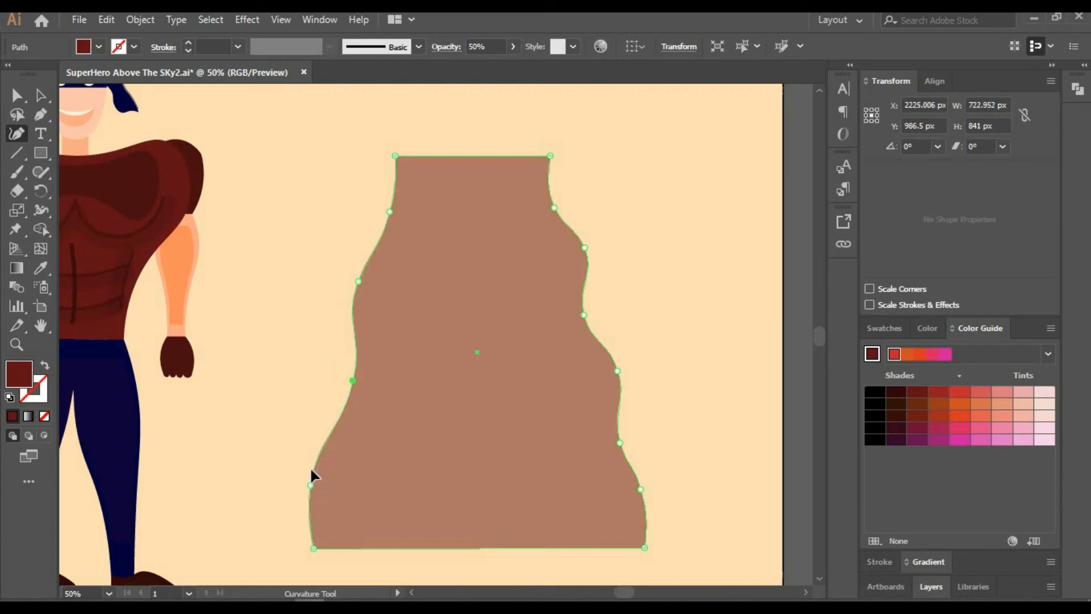
- Simplify the cloak's right edge by deleting points, and reposition the remaining ones to mirror the gentler wave on the left edge
click(584, 313)
key(Delete)
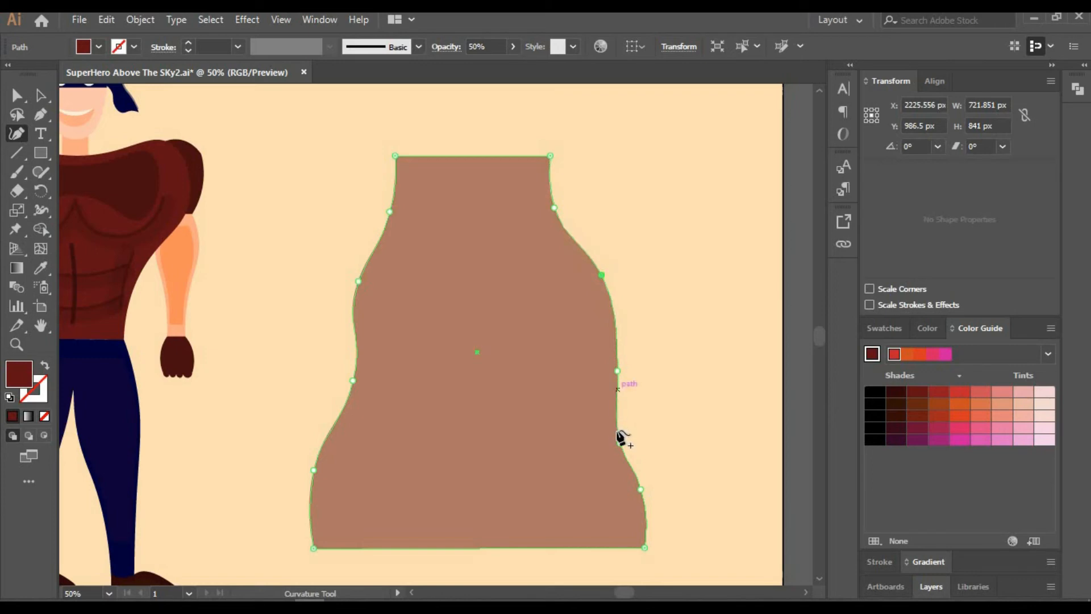
drag(617, 370, 604, 398)
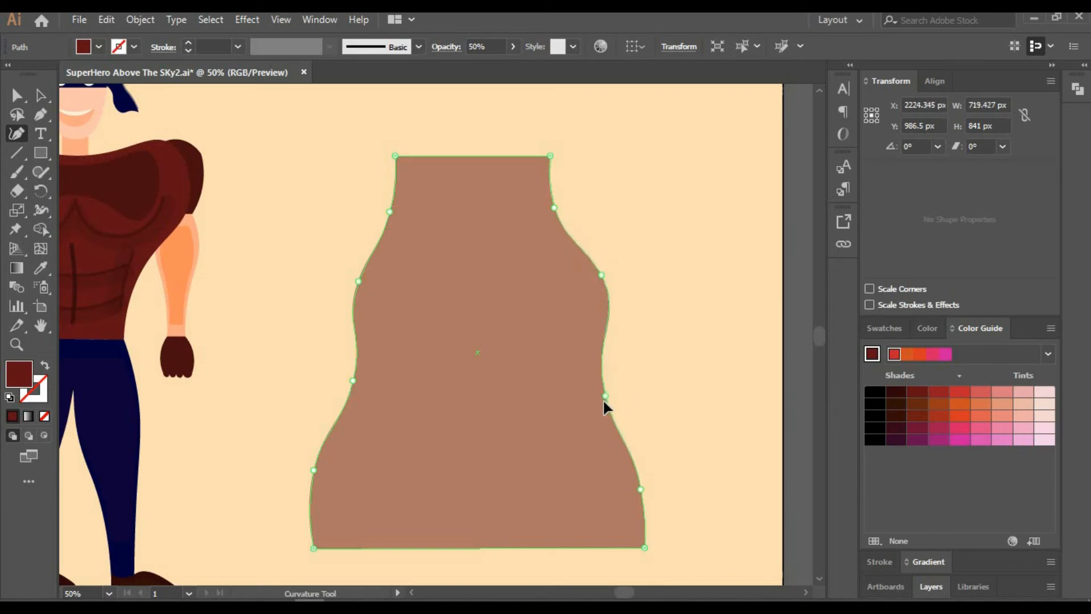
drag(601, 275, 597, 292)
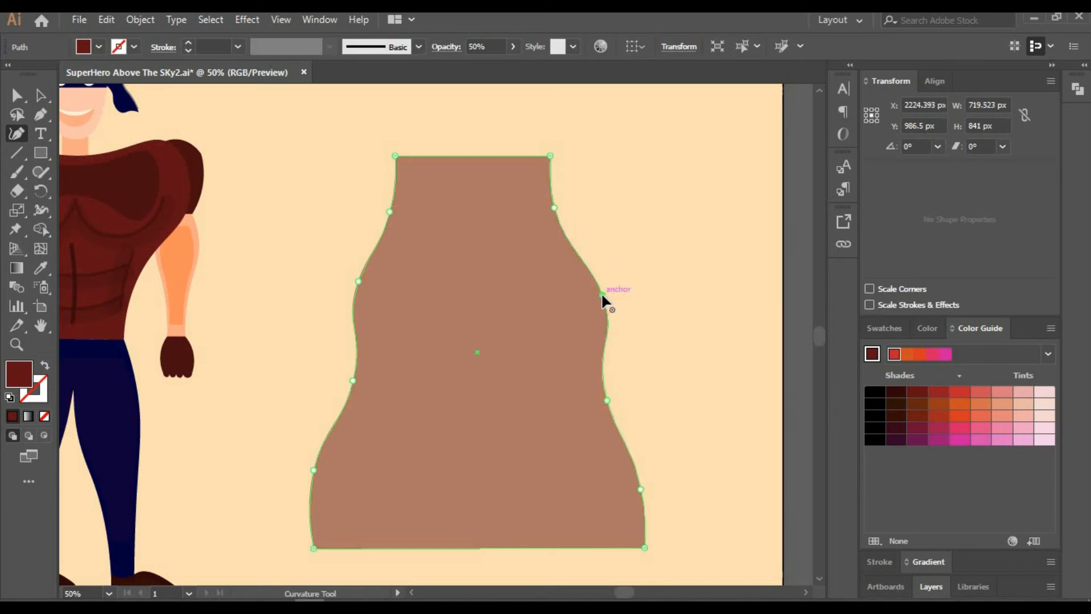
click(643, 474)
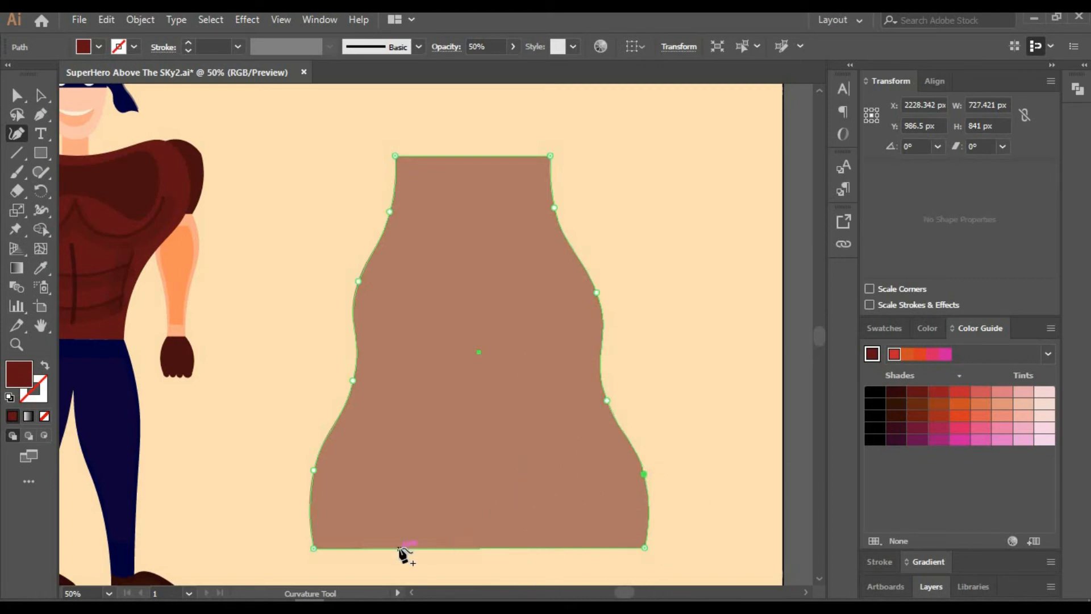
- Add three curve points along the cloak's bottom edge, shape them into a hem dipping in the middle, and flare both bottom corners
drag(399, 548, 399, 569)
drag(482, 574, 484, 544)
drag(573, 533, 575, 562)
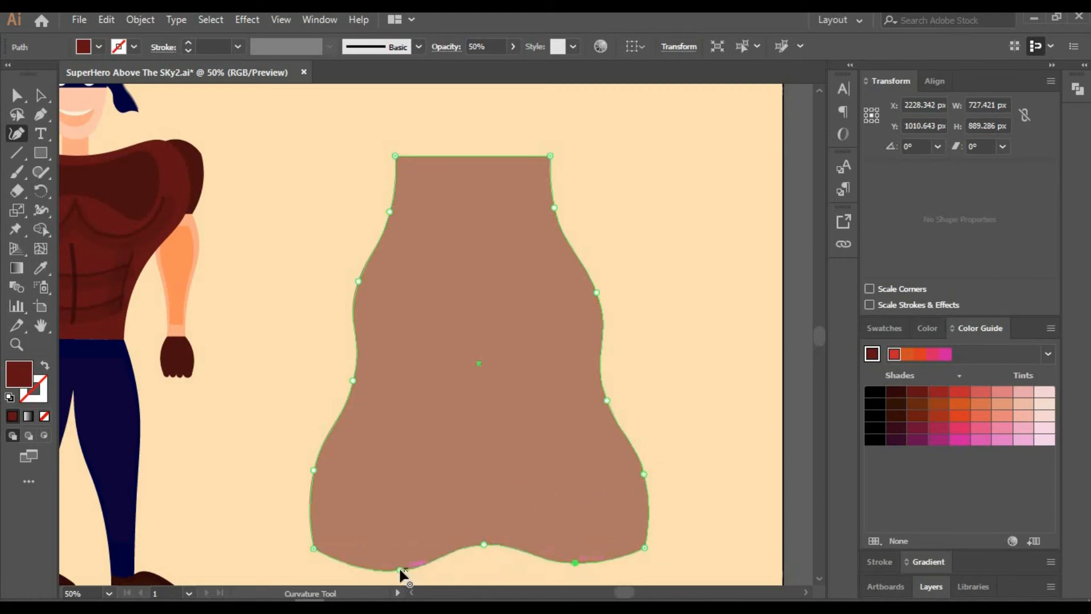
drag(399, 568, 375, 543)
click(305, 566)
drag(477, 544, 473, 571)
key(ctrl+z)
drag(574, 562, 565, 538)
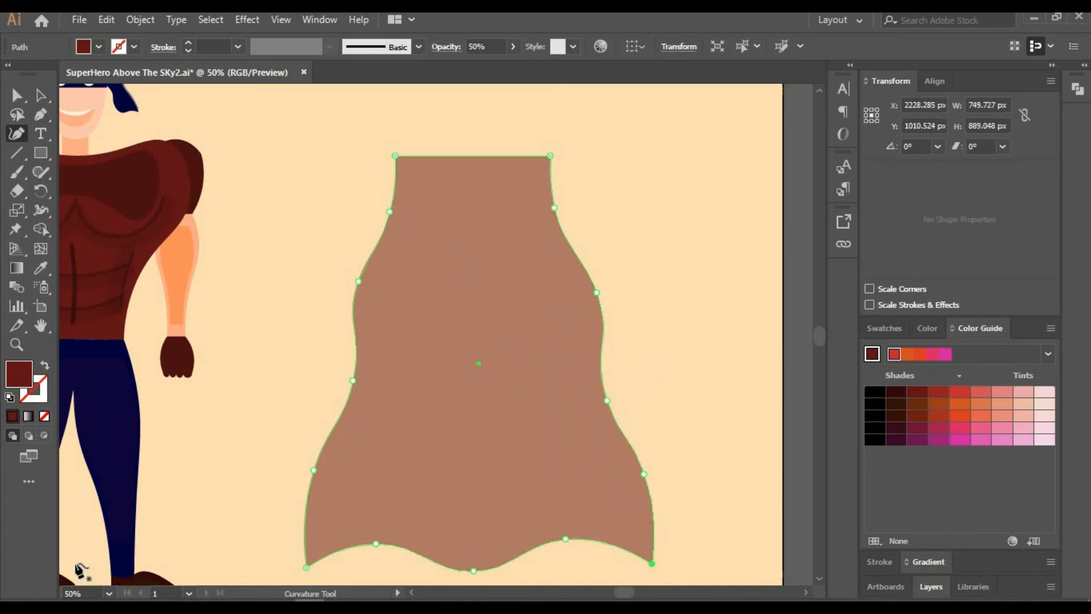
key(Return)
- Change the cloak's fill to a lighter red shade and set its opacity to 80%
click(40, 96)
key(v)
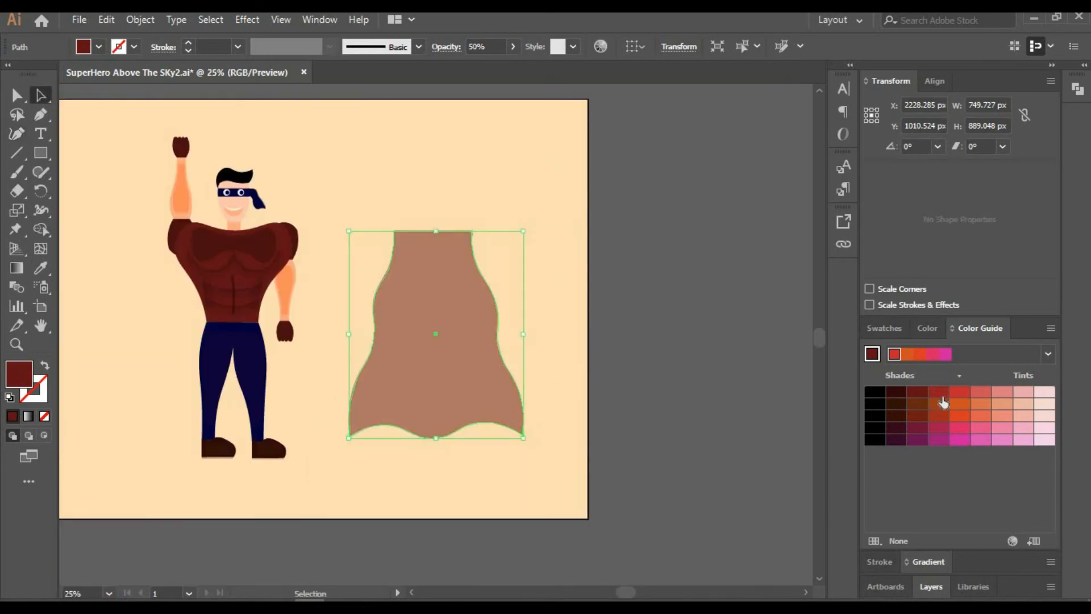
click(939, 392)
click(585, 186)
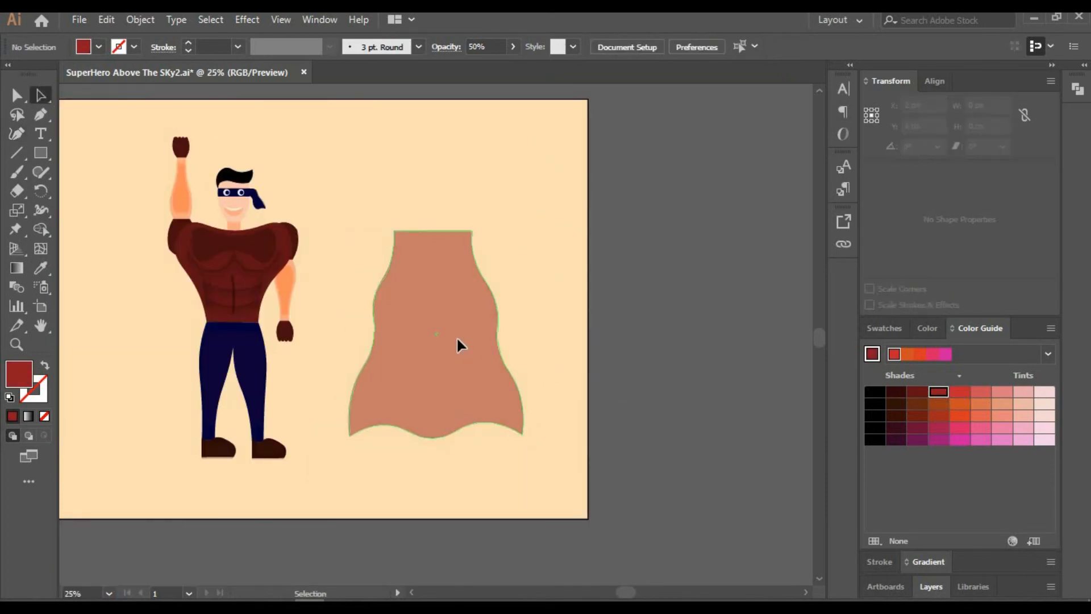
click(455, 336)
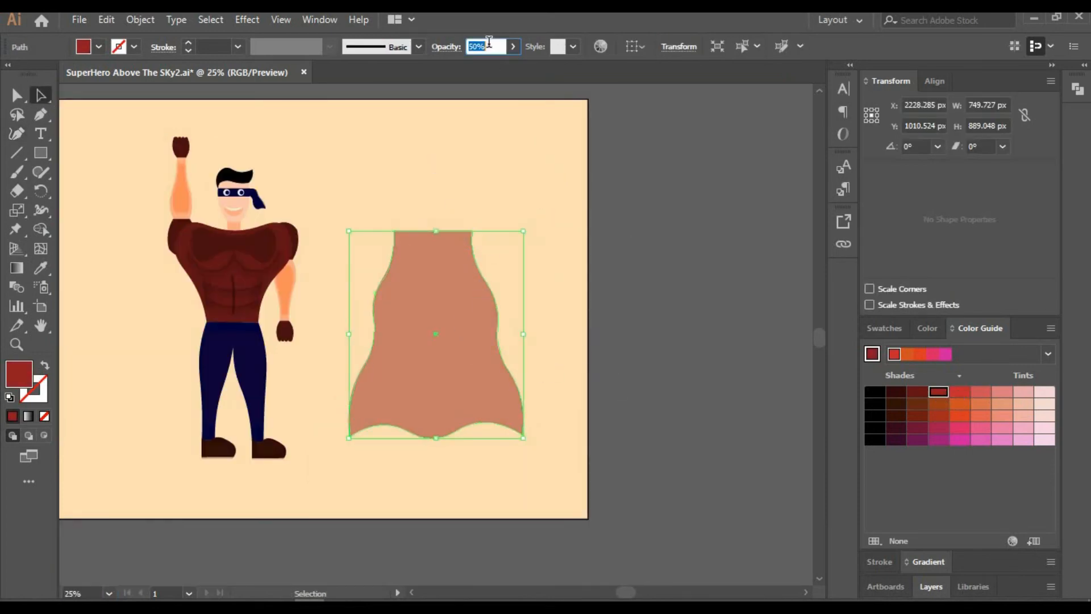
text(80)
key(Return)
- Create a slightly smaller, narrower copy of the cloak, offset it to the left of the original and fill it with dark red
click(482, 182)
click(463, 333)
drag(514, 239, 509, 241)
drag(449, 310, 420, 298)
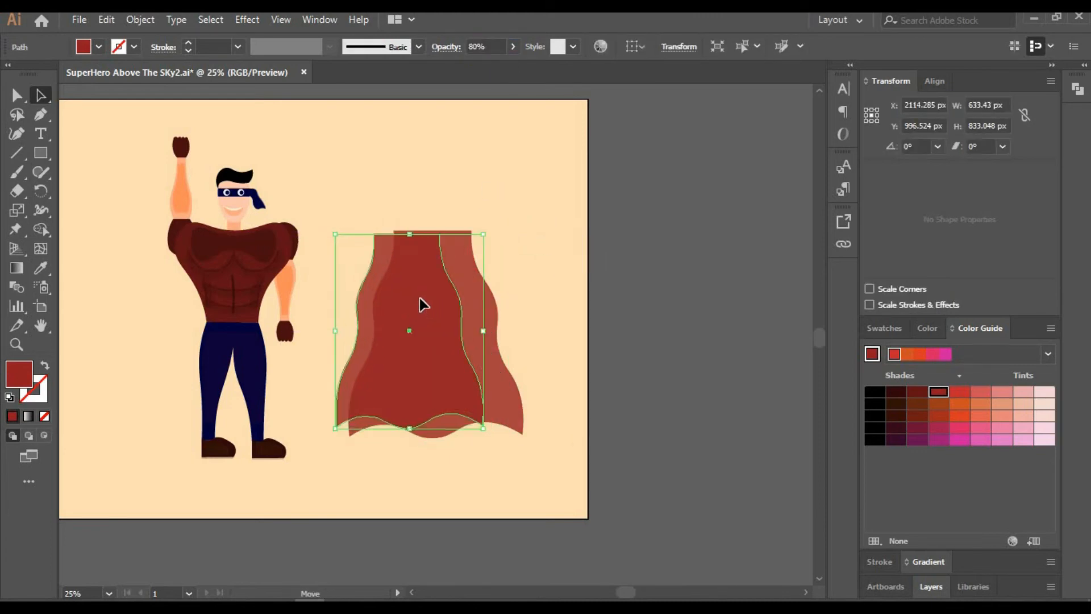
click(691, 297)
- Place another narrow cloak copy over the right side, fill it with bright red and set its opacity to 40%
drag(457, 331, 513, 310)
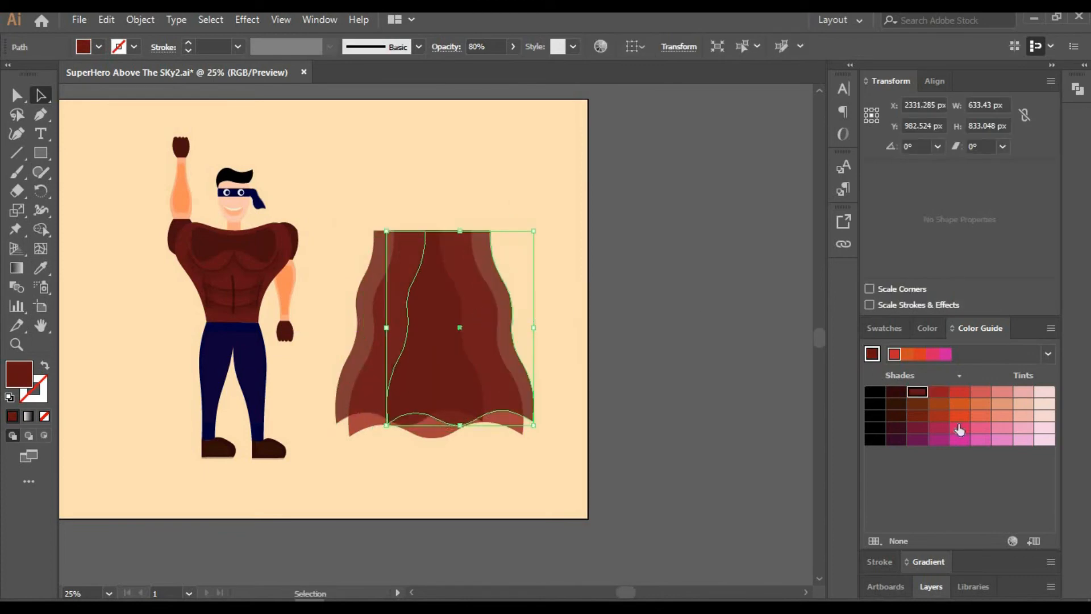
click(947, 393)
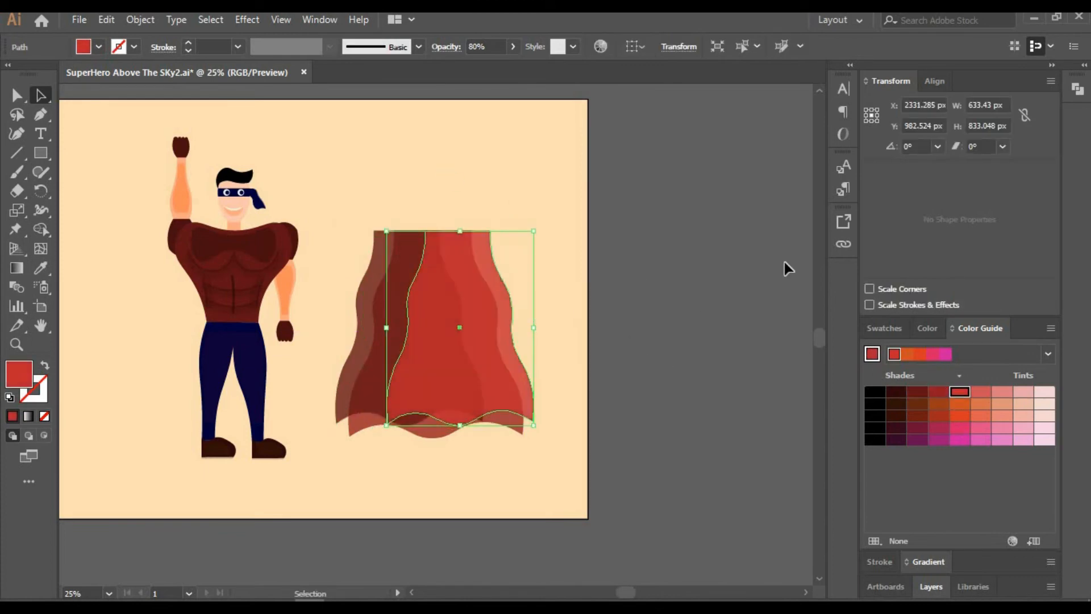
click(486, 47)
text(40)
key(Return)
click(480, 120)
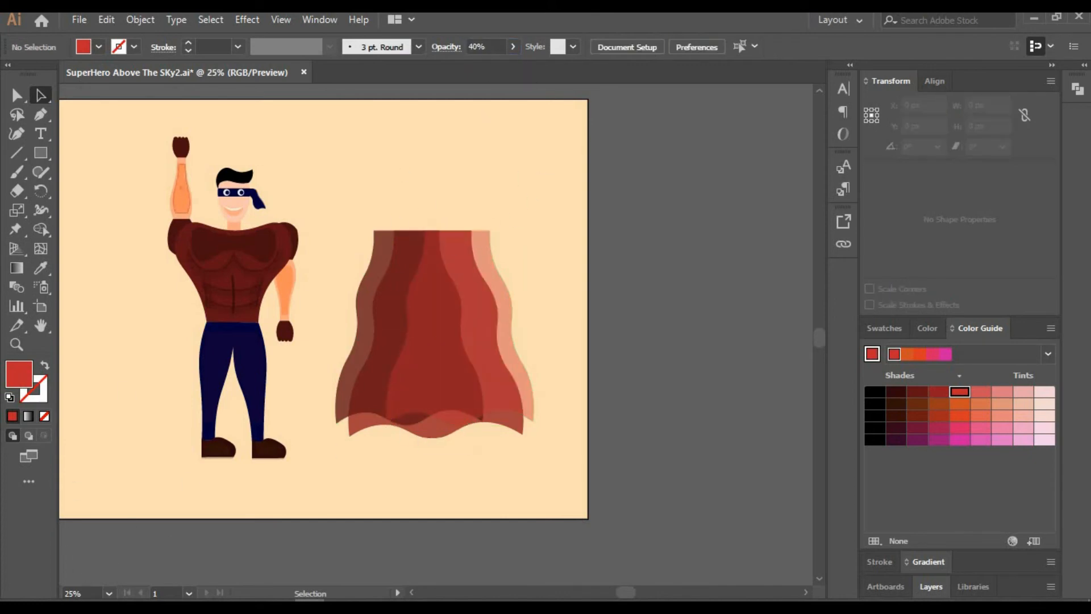
- Paint curved fold lines down the left and right sides of the cloak with the 5 pt. Flat brush
click(418, 46)
click(417, 275)
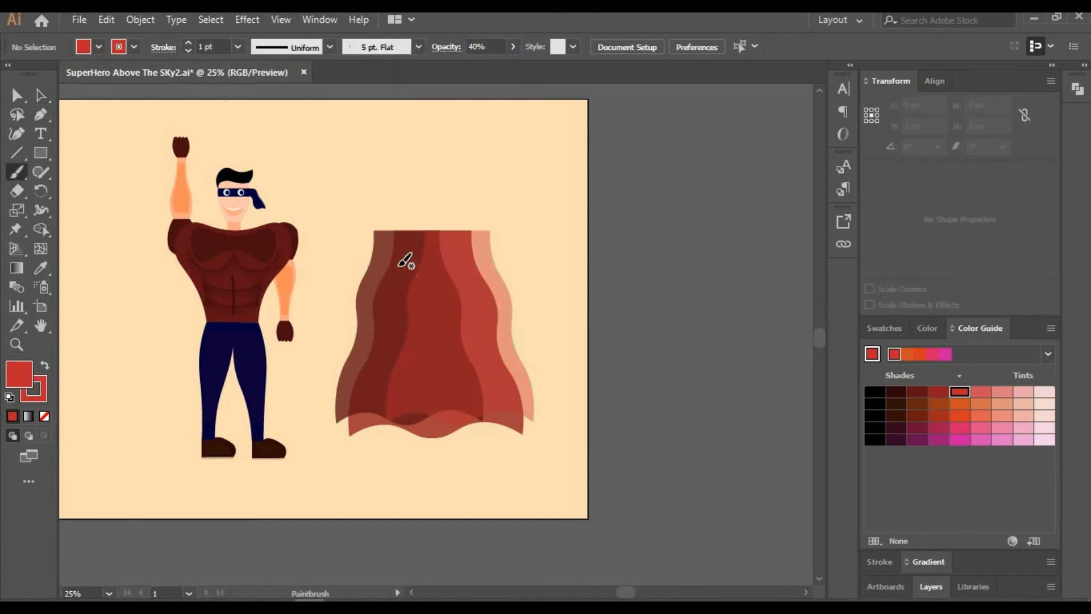
drag(389, 325, 370, 384)
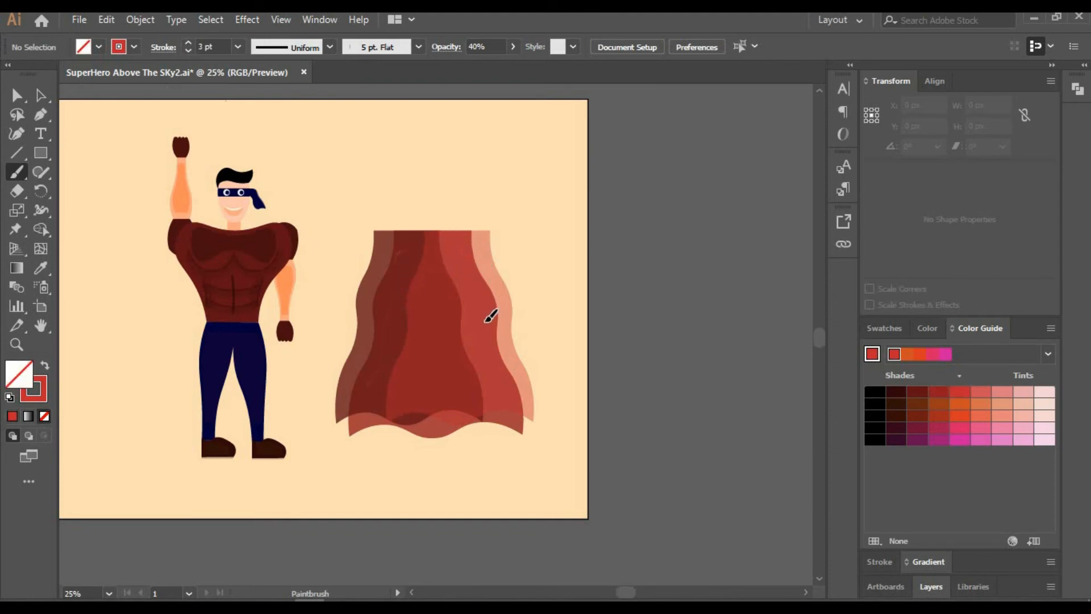
- Fill the painted fold lines on the cloak's right and left sides with the darkest red-brown shade
click(40, 95)
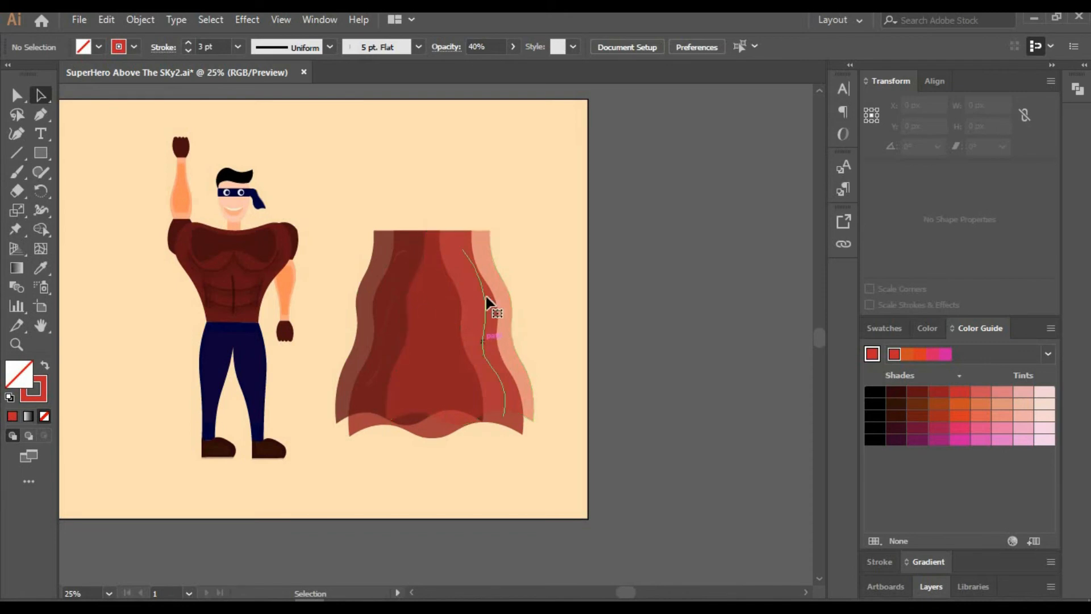
click(486, 307)
click(903, 393)
click(528, 206)
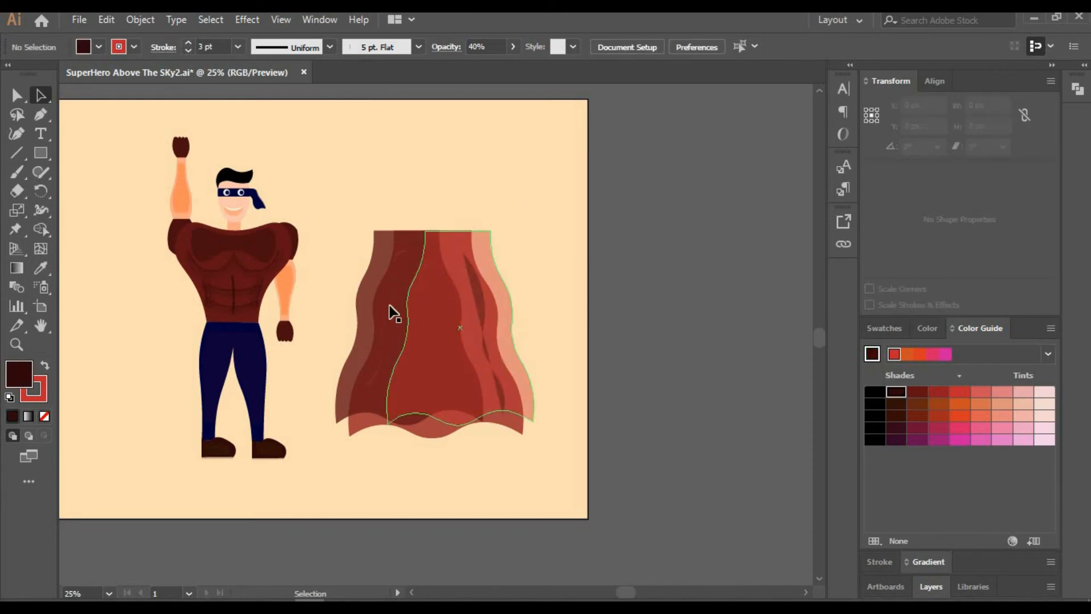
click(390, 311)
click(910, 392)
click(896, 392)
click(463, 188)
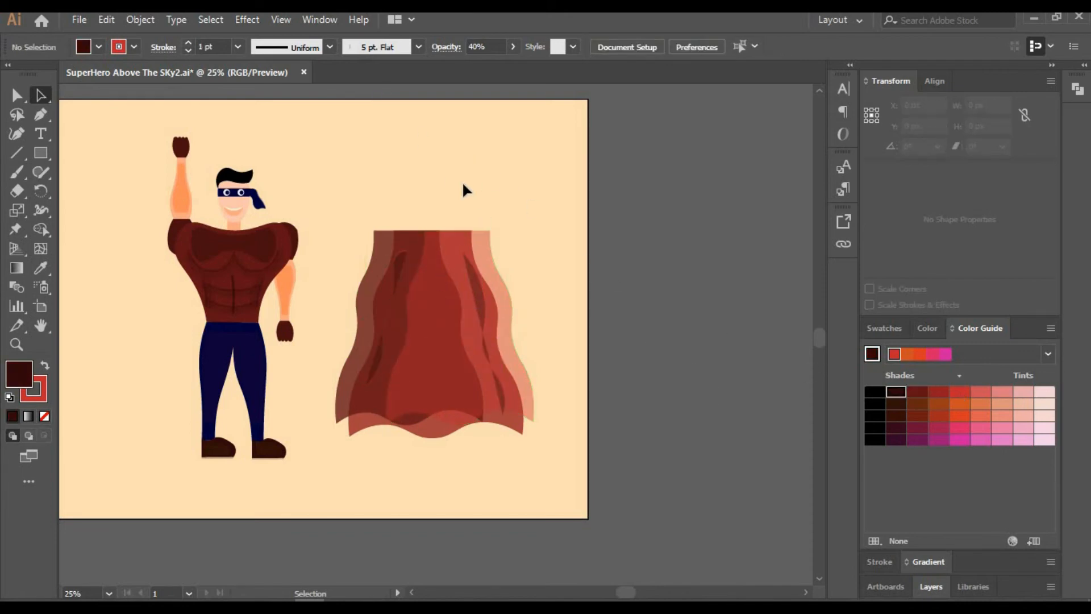
- Paint another fold line down the middle of the cloak without fill, and give it a dark red fill
click(17, 171)
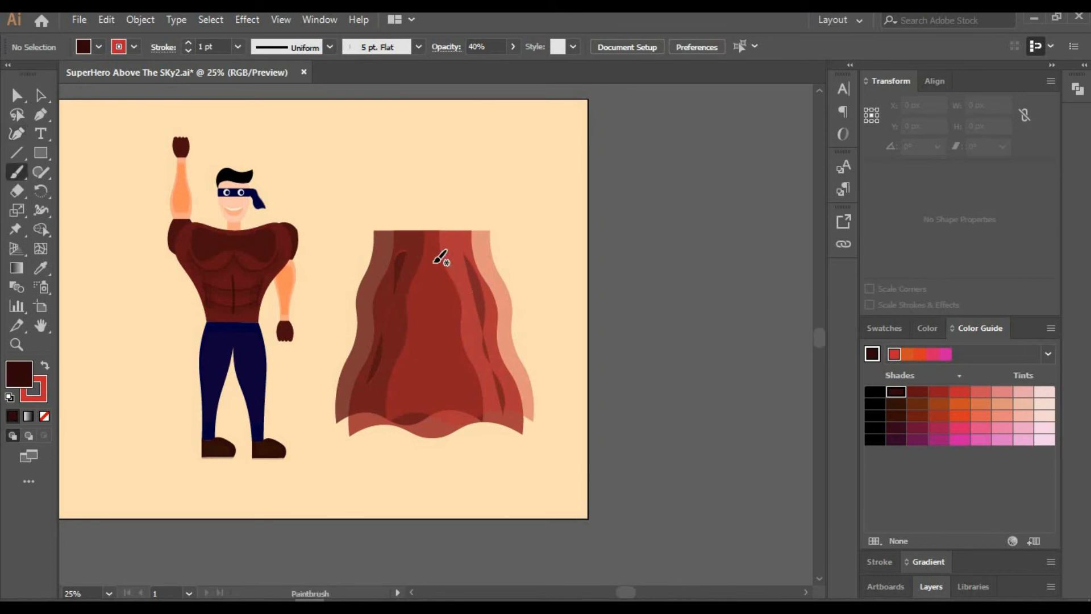
key(slash)
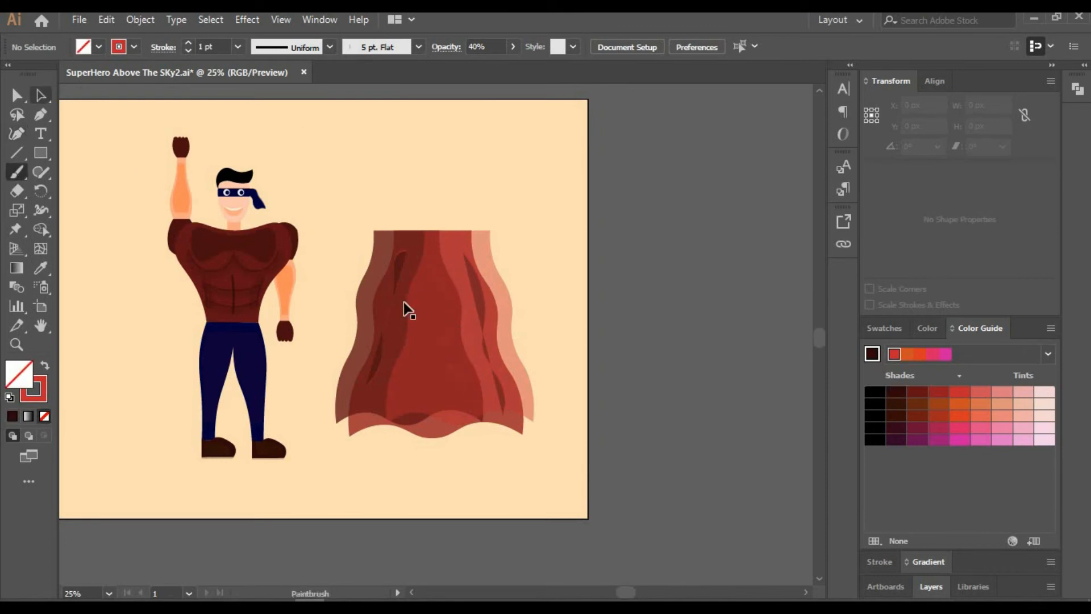
click(456, 374)
click(915, 392)
click(643, 296)
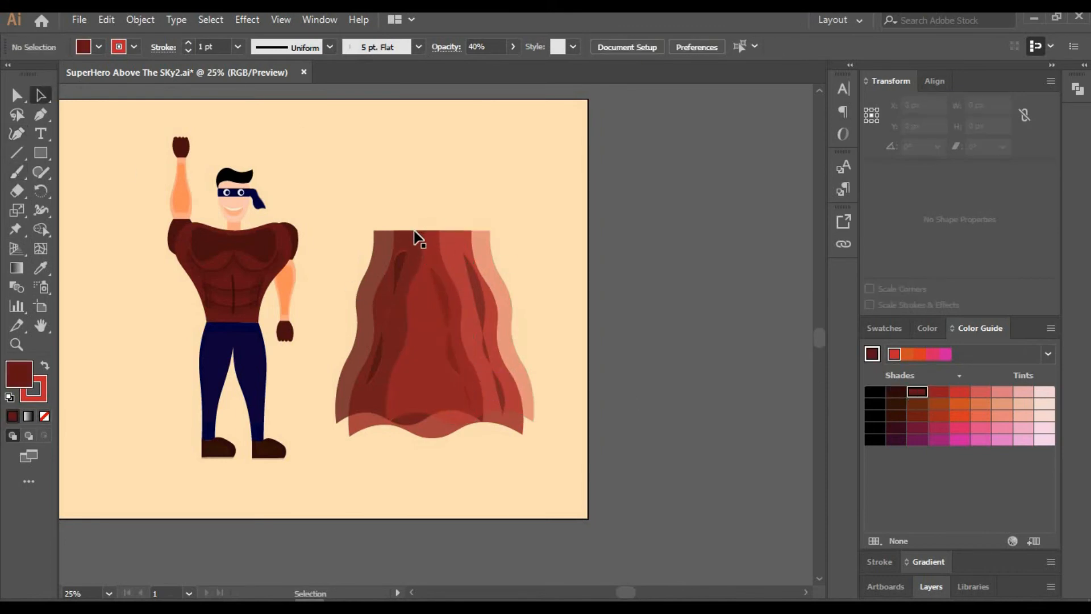
- Move the whole cloak behind the superhero and enlarge it to hang from the shoulders to below the shoes
drag(543, 424, 452, 213)
drag(450, 329, 244, 328)
drag(341, 438, 337, 491)
click(412, 365)
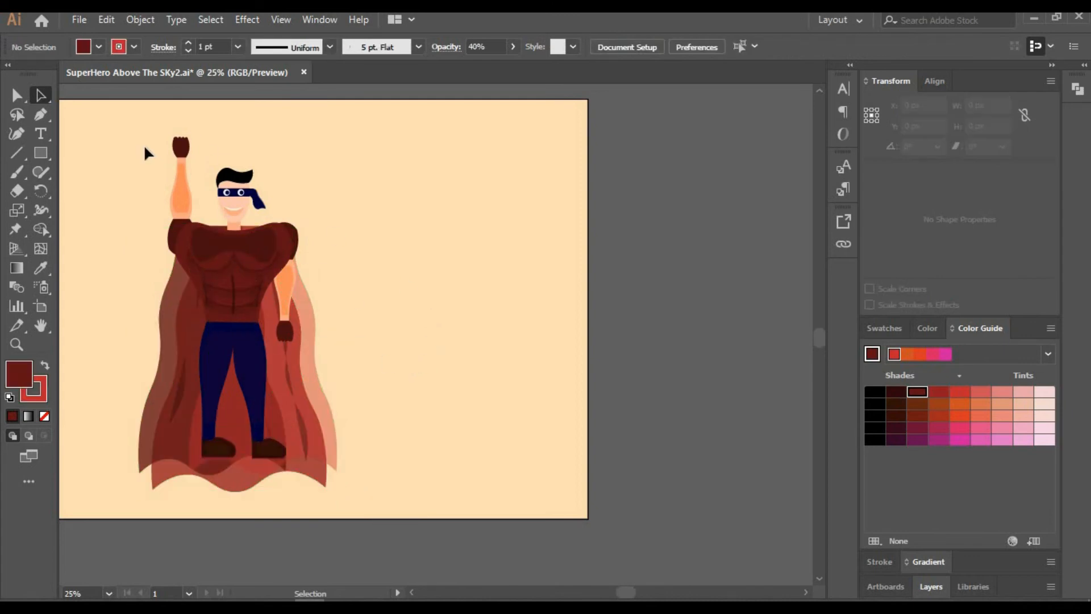
- Scale the superhero and cloak down together and position them near the horizontal centre of the artboard
key(h)
drag(324, 273, 485, 290)
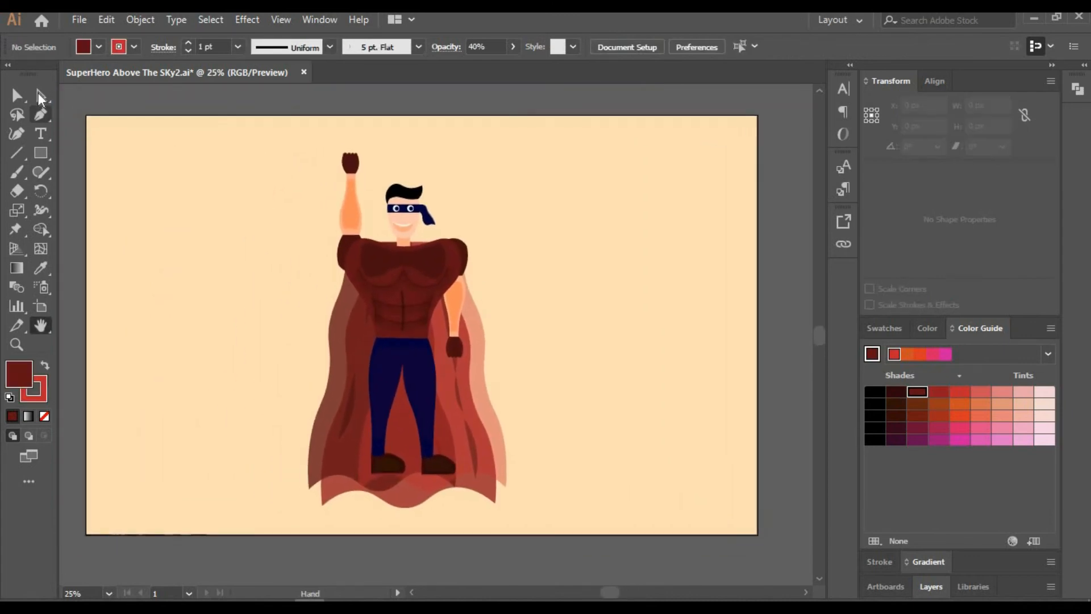
click(40, 96)
drag(213, 131, 486, 479)
drag(409, 350, 559, 349)
click(631, 381)
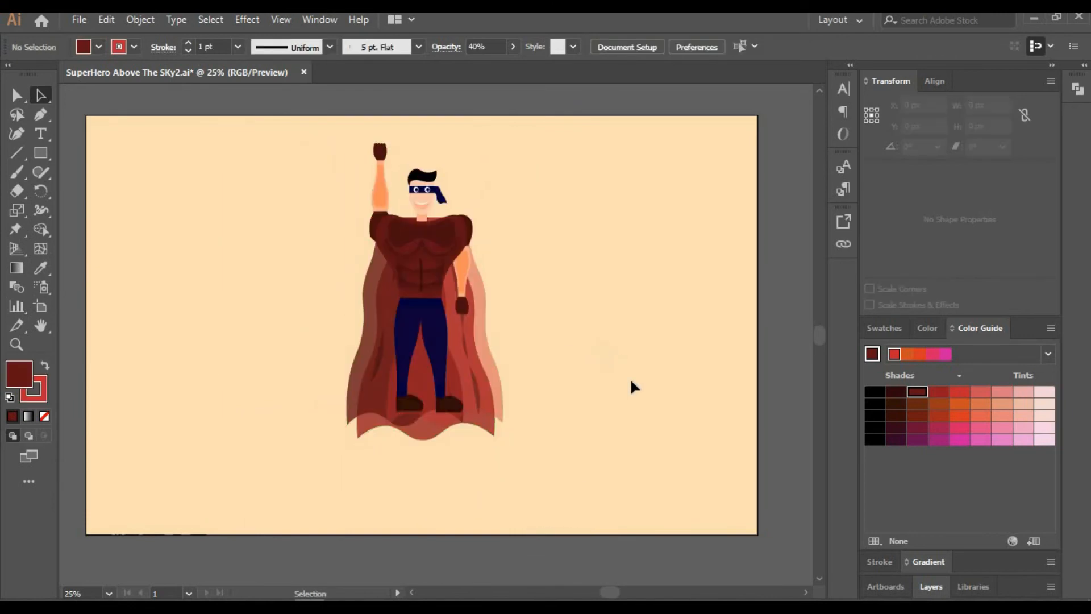
- Lock the Cloak layer and check the superhero, Cloak and Background layers by hiding and showing each one
click(935, 588)
click(890, 421)
click(872, 403)
click(872, 402)
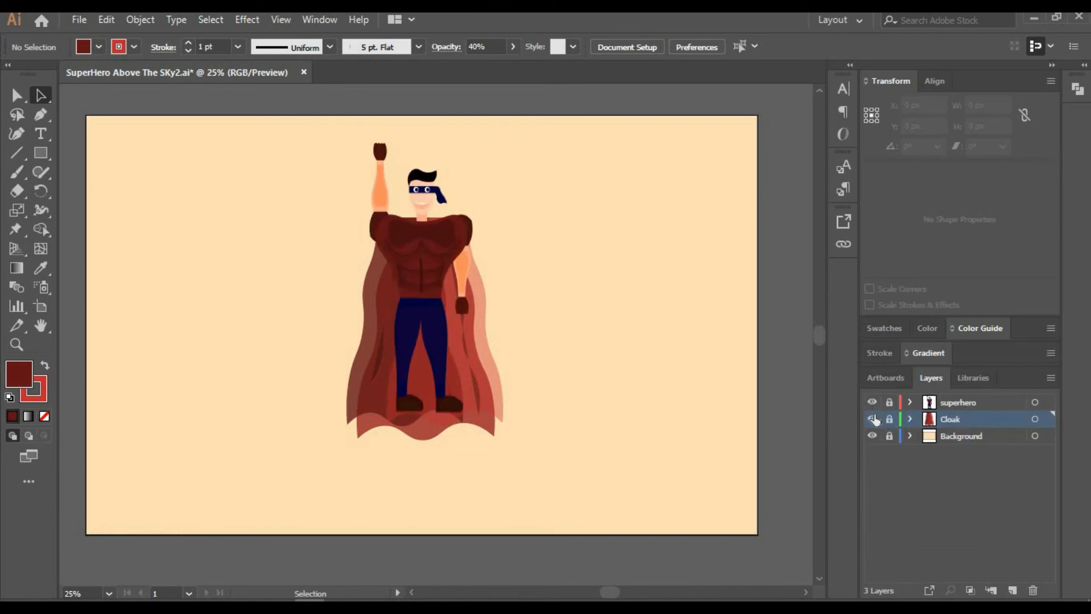
click(873, 419)
click(873, 418)
click(872, 436)
click(872, 435)
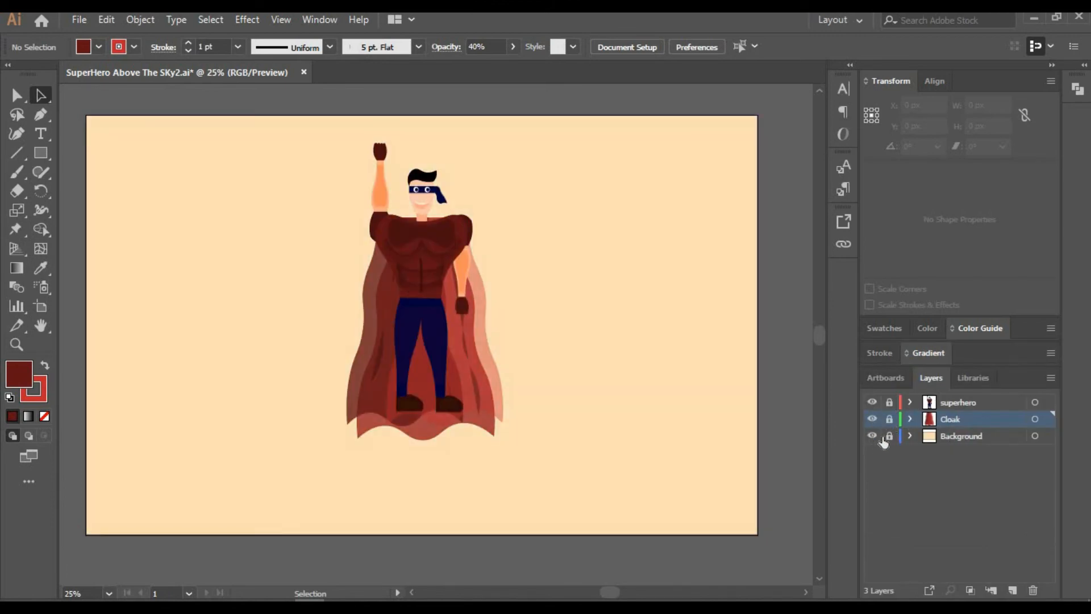
- Unlock the Background layer, try tints of light orange on its rectangle and keep the light peach fill
click(889, 436)
click(955, 437)
click(978, 329)
click(884, 329)
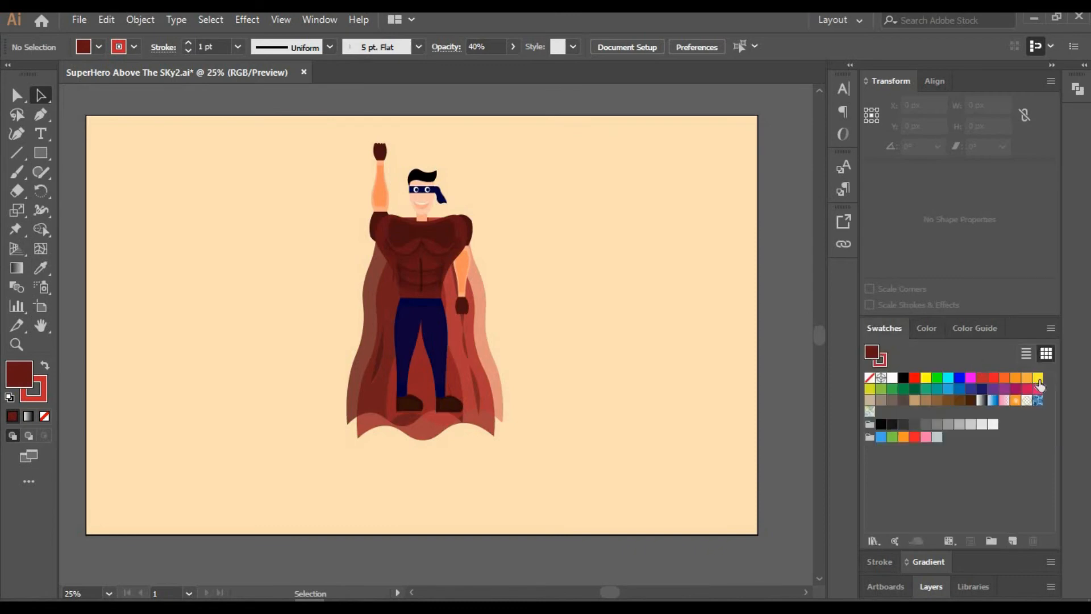
click(1028, 378)
click(978, 329)
click(1023, 393)
click(678, 358)
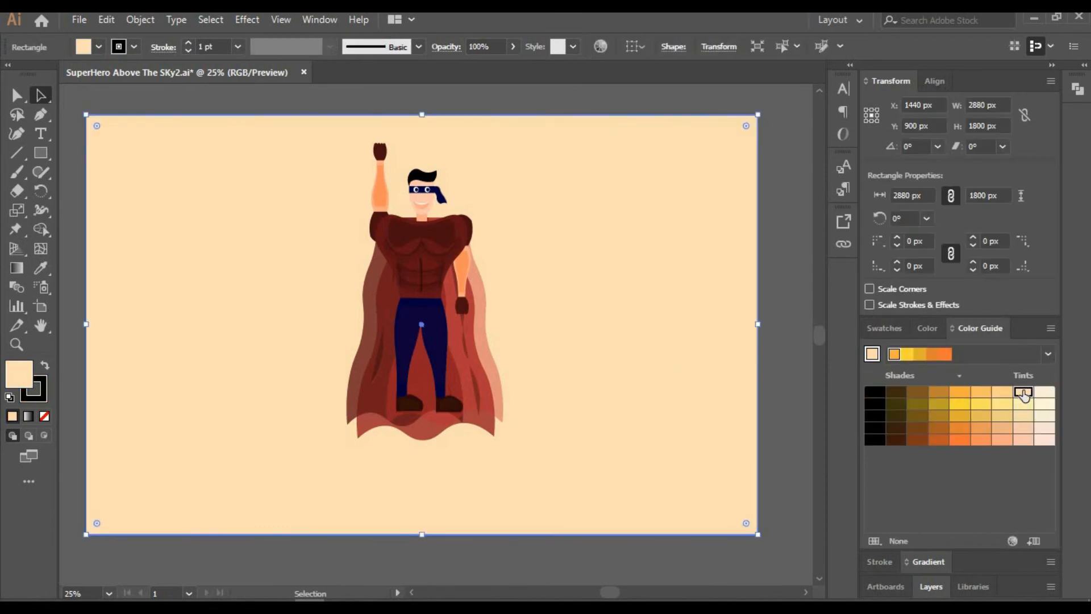
click(1042, 393)
click(1026, 394)
- Create a new layer named "clouds" above the superhero layer and lock the Background layer
click(930, 587)
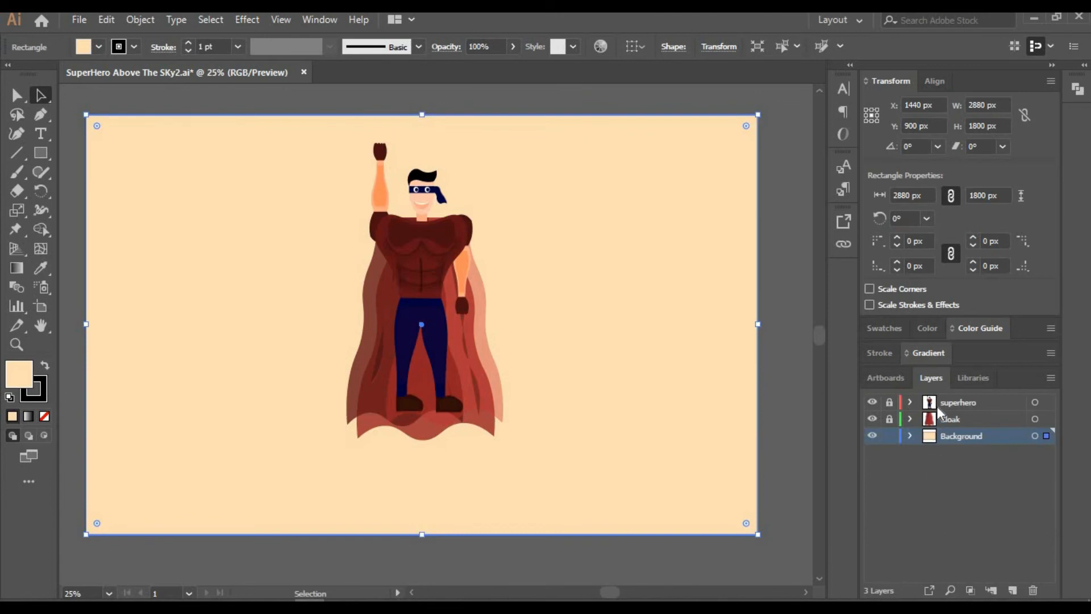
click(1012, 590)
double_click(962, 403)
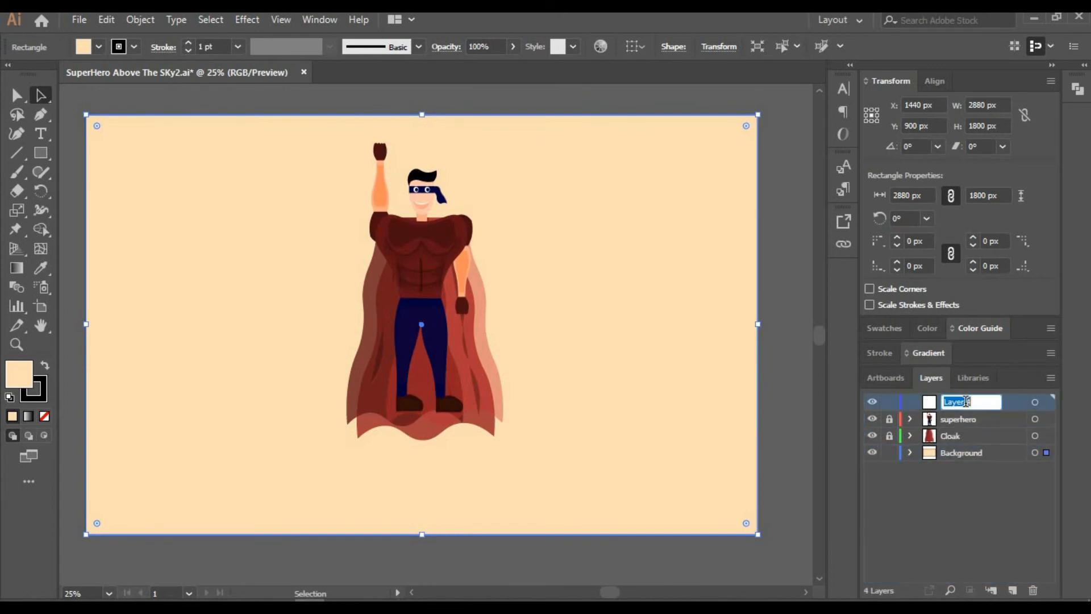
text(clouds)
key(Return)
click(890, 452)
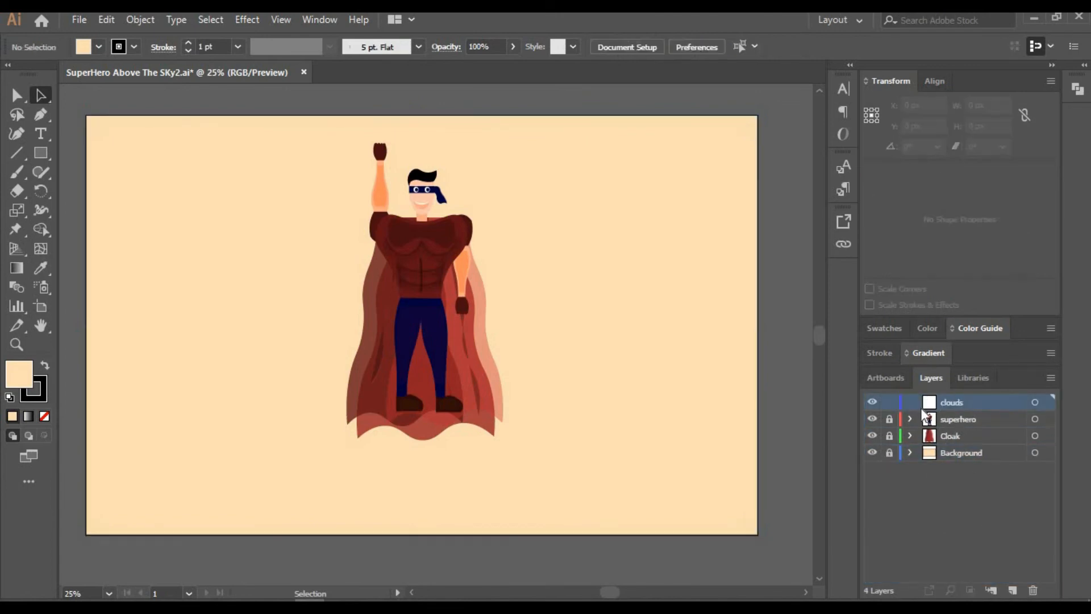
- Draw a rectangle about 1754 × 644 px from the artboard's lower left corner on the clouds layer
key(m)
drag(86, 385, 495, 534)
key(a)
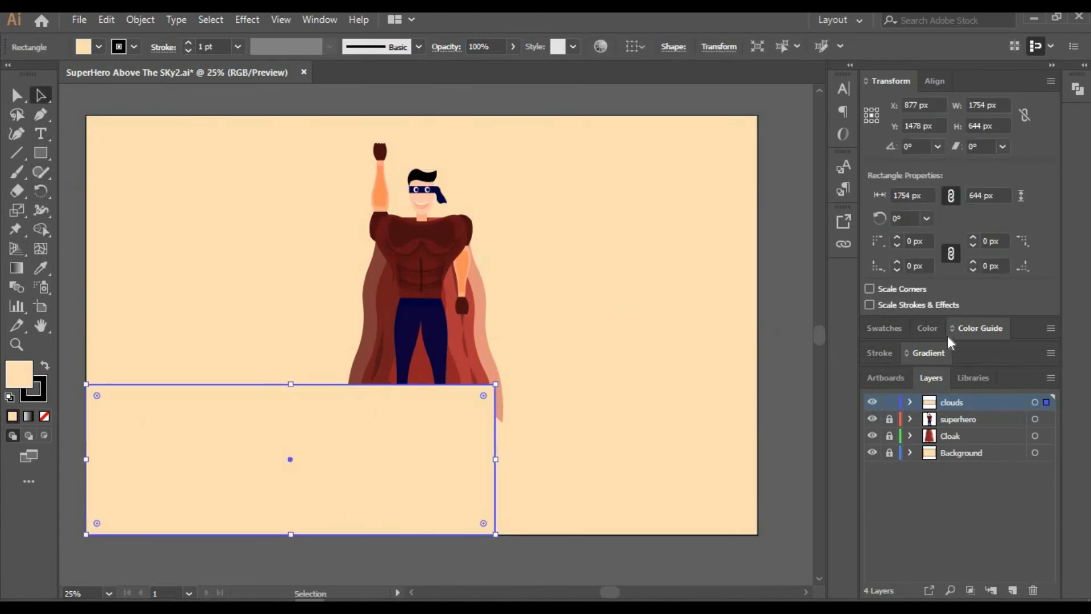
- Fill the rectangle with the lightest tint of light orange and set its opacity to 80%
click(974, 329)
click(892, 328)
click(993, 425)
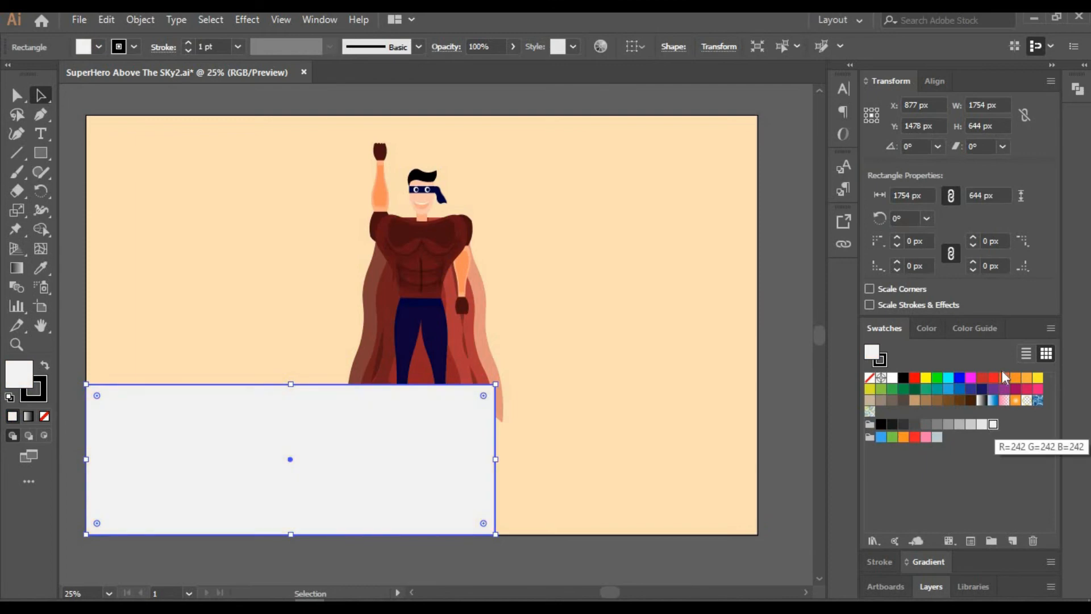
click(1027, 378)
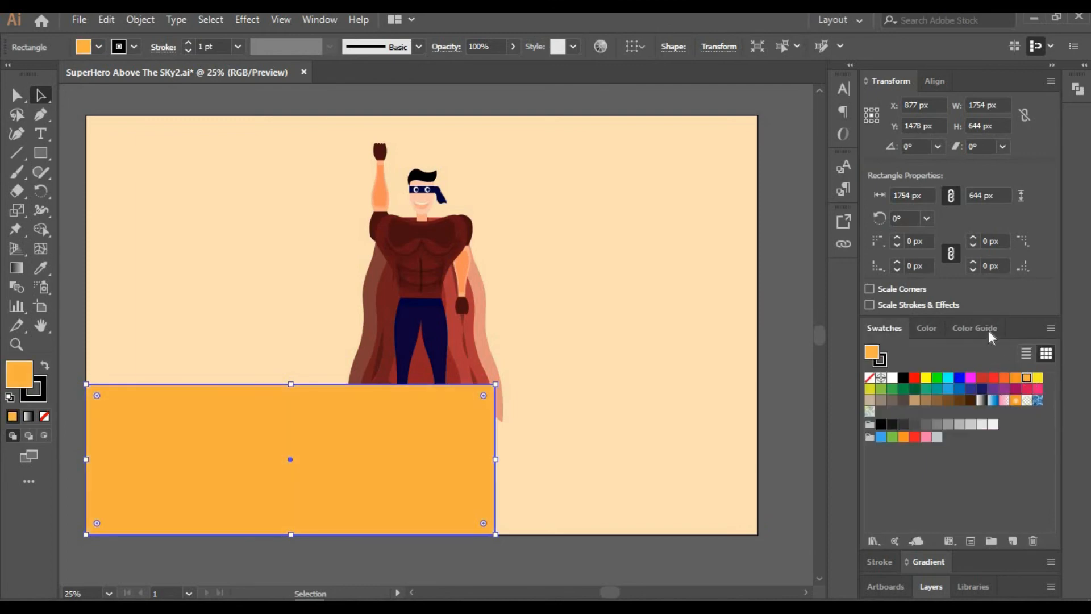
click(974, 328)
click(1044, 392)
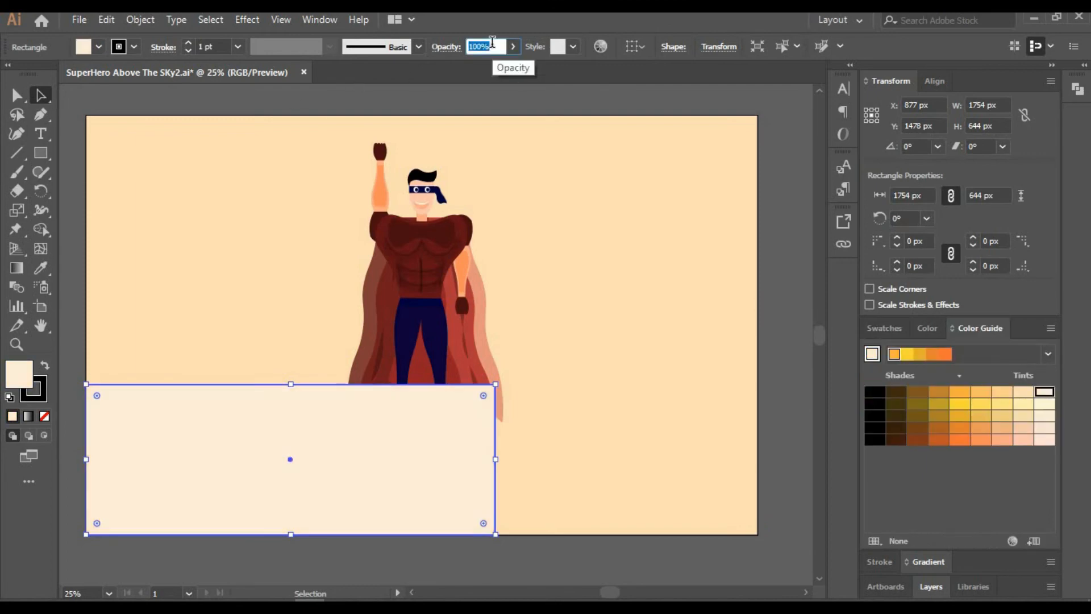
text(80)
key(Return)
- Bend the rectangle's top edge into three rounded cloud bumps with sharp valleys between them, using the Curvature tool
click(16, 133)
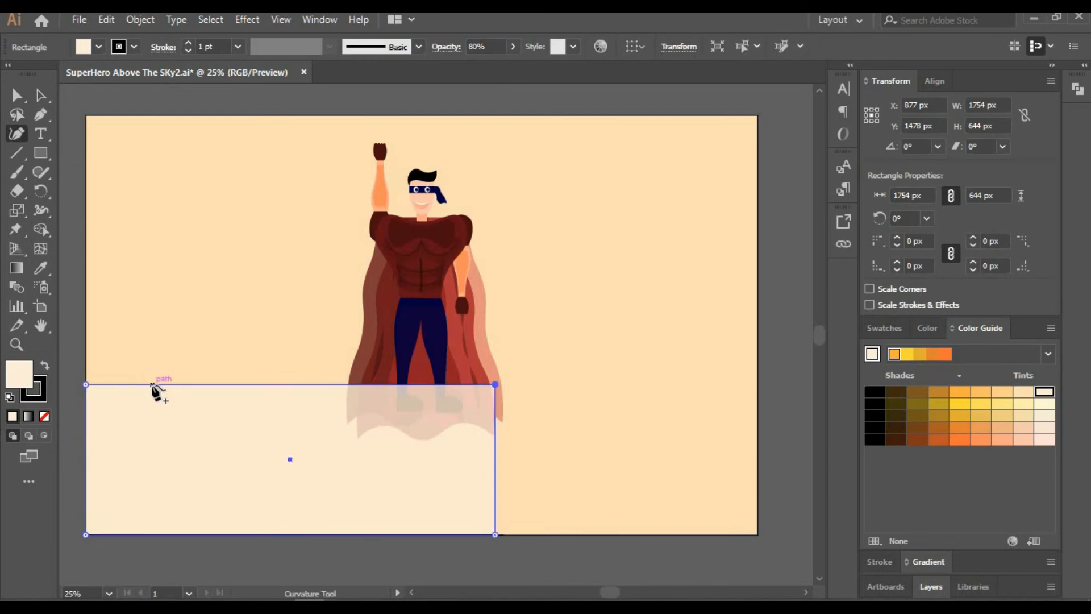
drag(152, 385, 163, 334)
drag(245, 317, 244, 382)
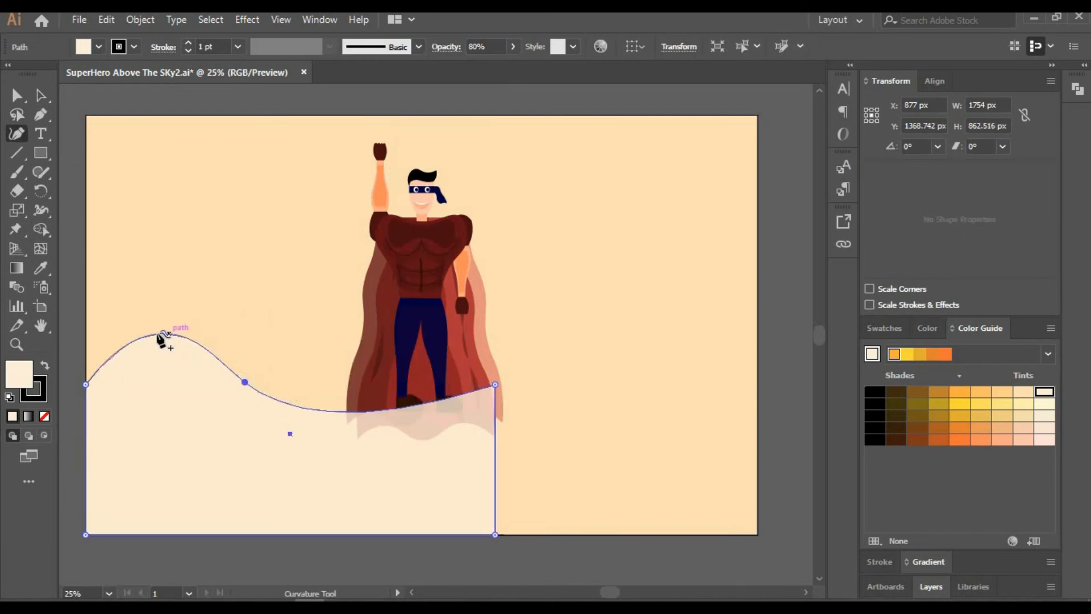
drag(312, 409, 312, 331)
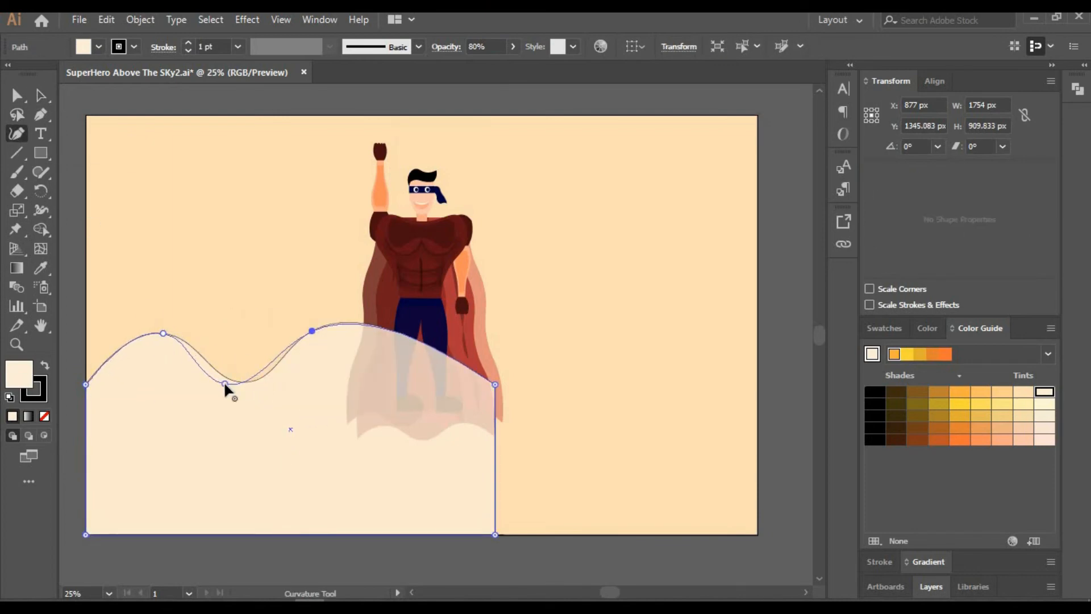
drag(225, 386, 212, 381)
drag(163, 334, 133, 335)
drag(418, 351, 392, 410)
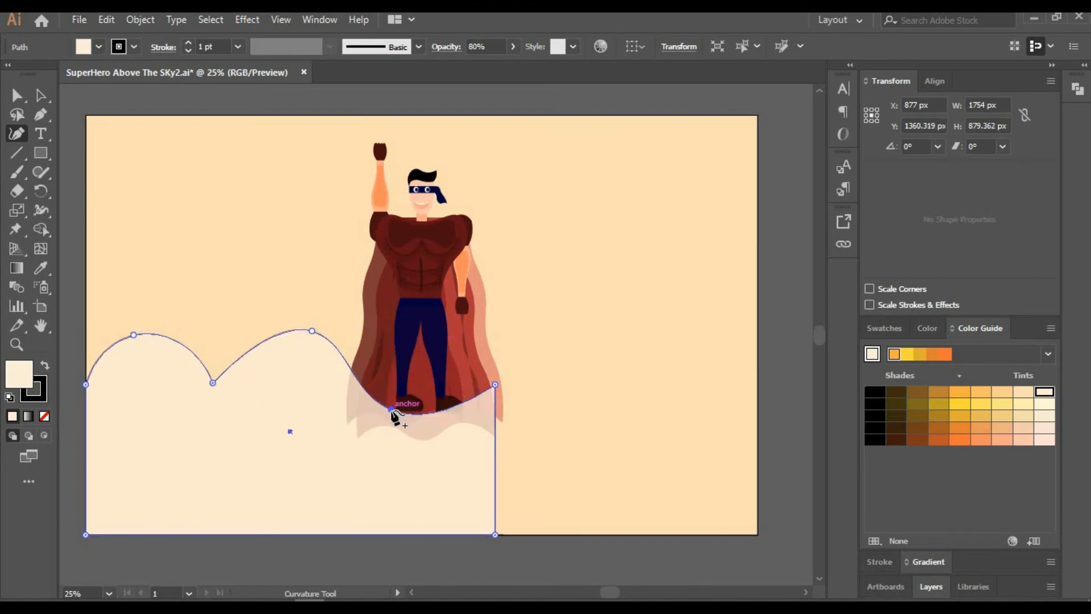
double_click(392, 409)
click(444, 350)
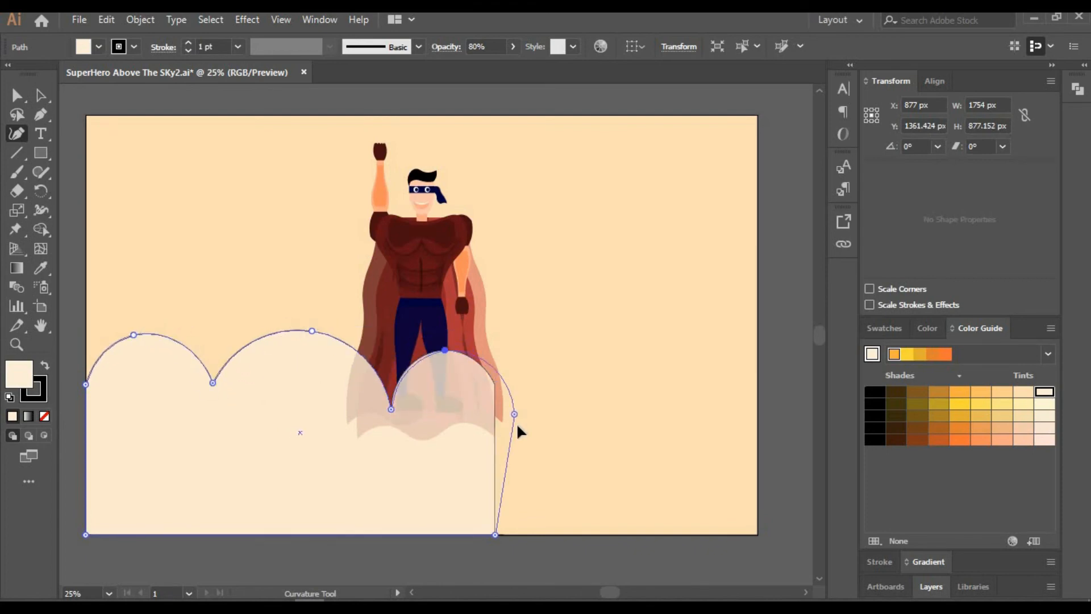
- Reshape the cloud's right edge into a lower rounded bump that bulges outward along the artboard's bottom
drag(517, 425, 510, 439)
drag(504, 480, 537, 478)
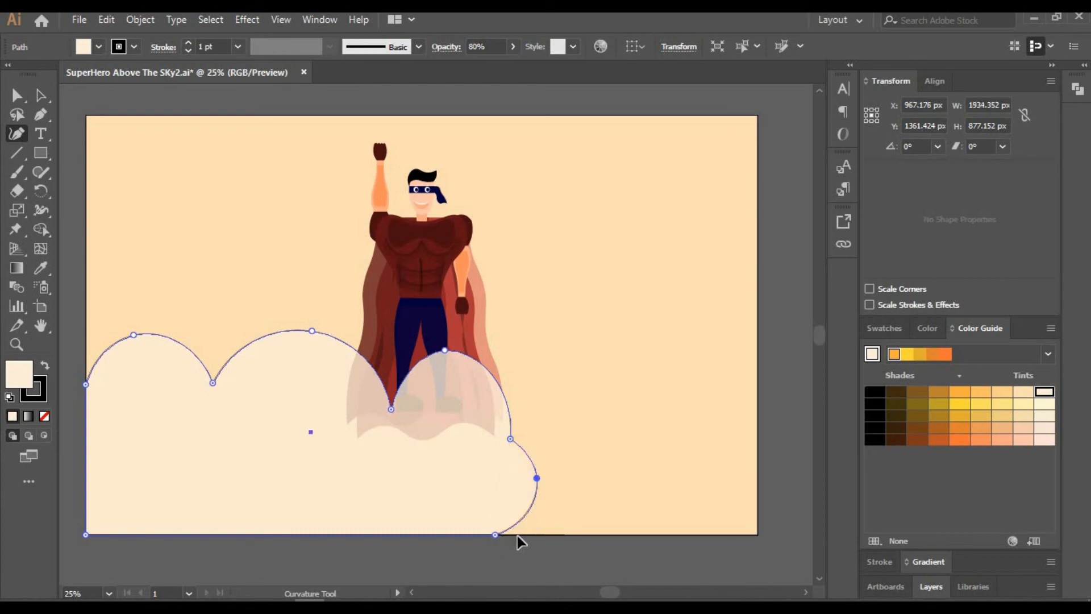
drag(517, 535, 554, 534)
drag(537, 478, 543, 475)
- Scale the cloud down to about 1899 × 800 px, keeping it in the artboard's lower left corner
click(40, 96)
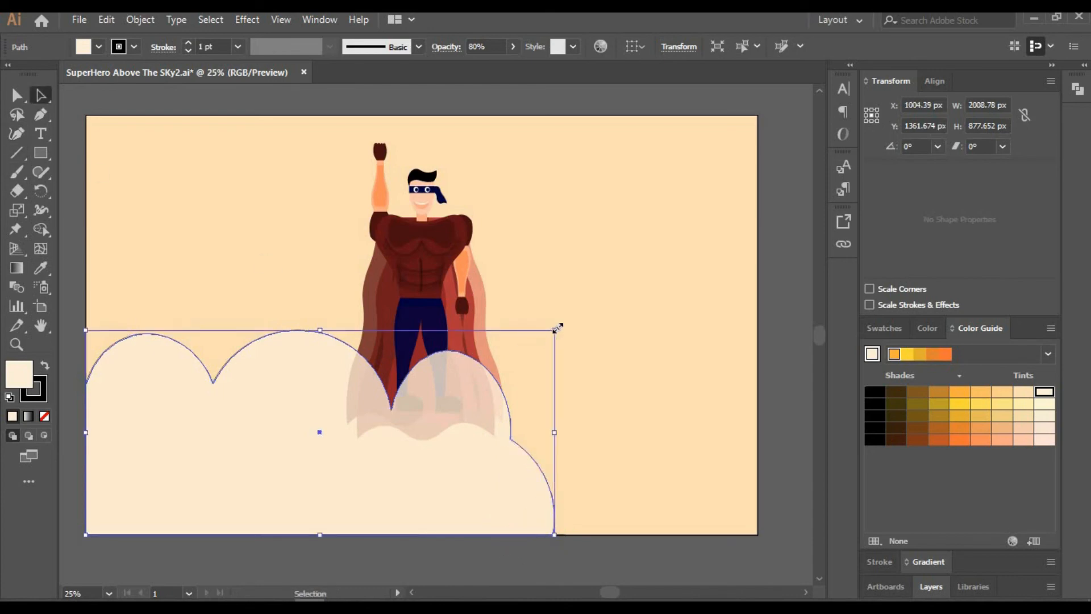
drag(556, 329, 528, 347)
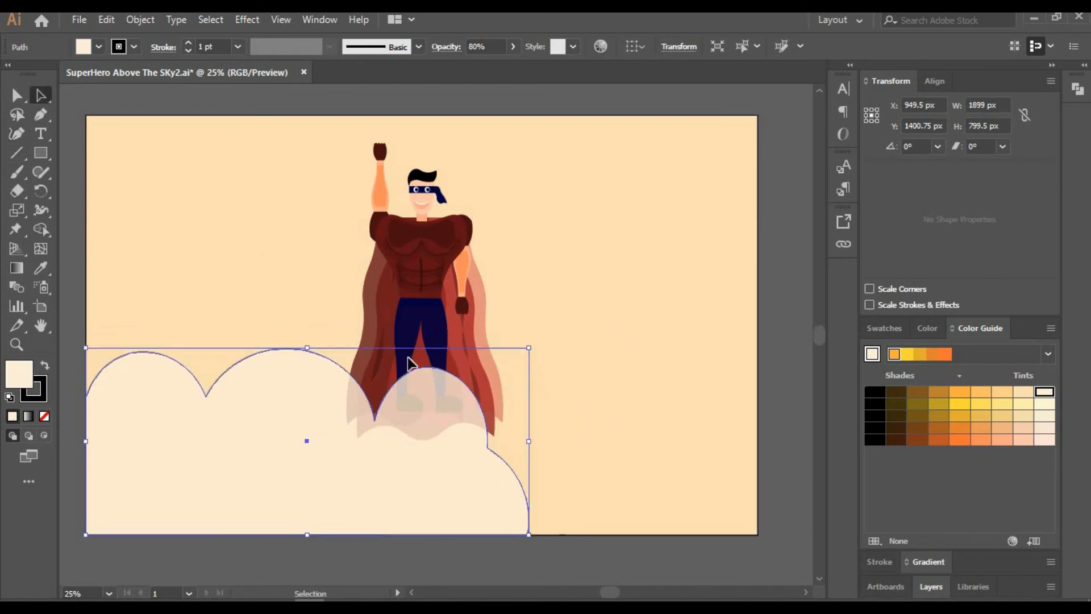
click(590, 320)
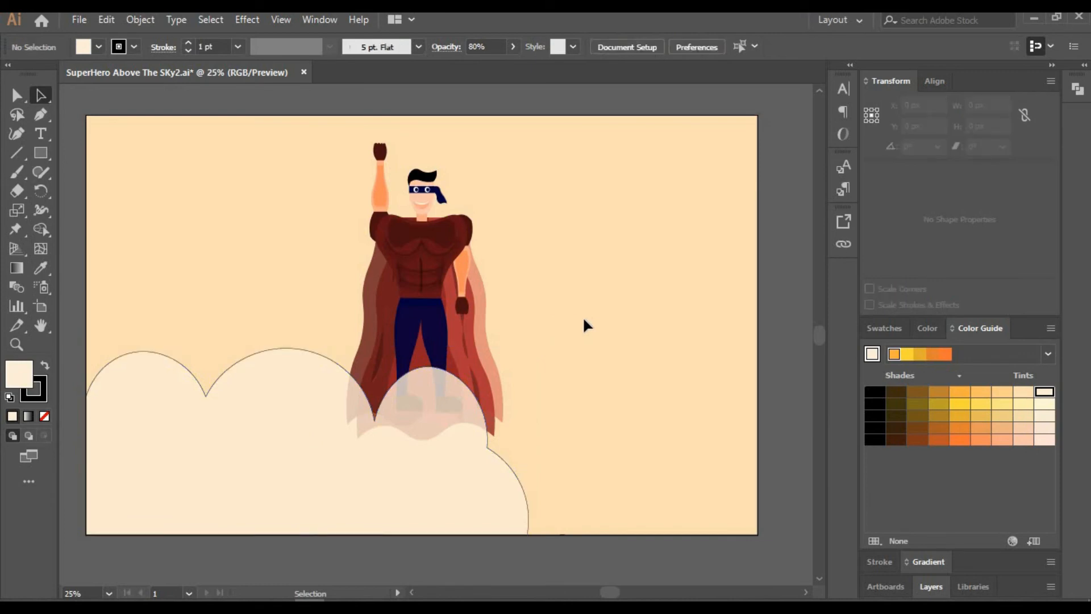
- Stretch the cloud to the artboard's full width of 2880 px and remove its stroke
click(534, 500)
drag(529, 441, 758, 440)
click(188, 51)
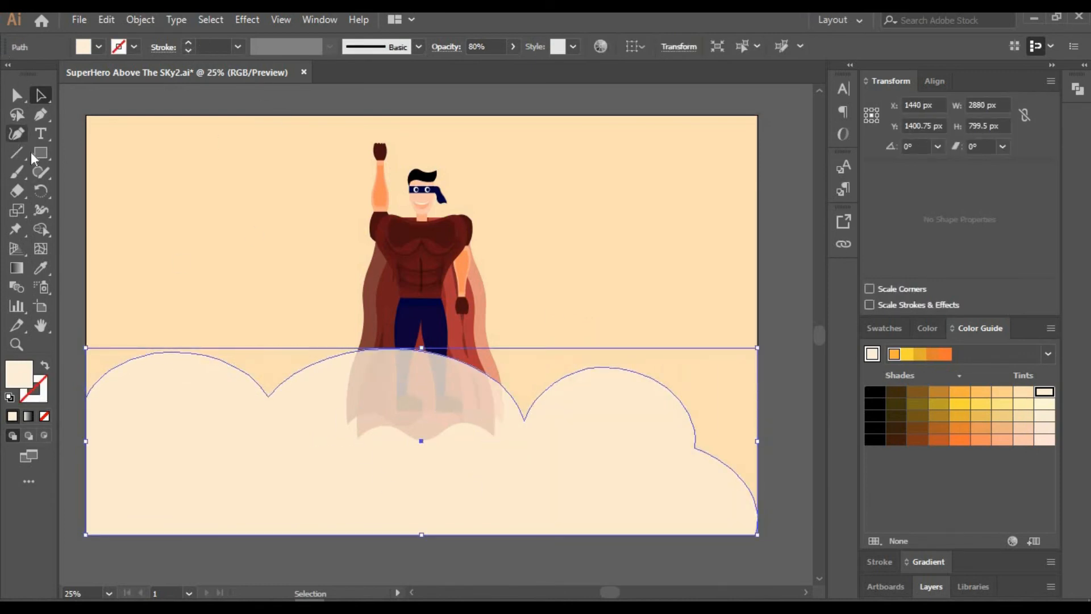
- Narrow and raise the cloud's first two bumps, shifting their valleys toward the left with the Curvature tool
click(18, 135)
drag(151, 353, 136, 342)
drag(268, 396, 196, 398)
drag(409, 349, 297, 331)
drag(524, 421, 374, 416)
drag(297, 331, 266, 333)
- Shape the cloud's third bump into a narrower arch over the superhero's feet, with its valley beside the cloak's right edge
drag(601, 367, 520, 353)
drag(694, 447, 561, 440)
drag(520, 354, 473, 371)
drag(560, 440, 503, 436)
drag(474, 370, 434, 365)
- Form two lower bumps on the cloud's right slope and pull its lower right corner inward from the artboard's edge
drag(560, 438, 549, 393)
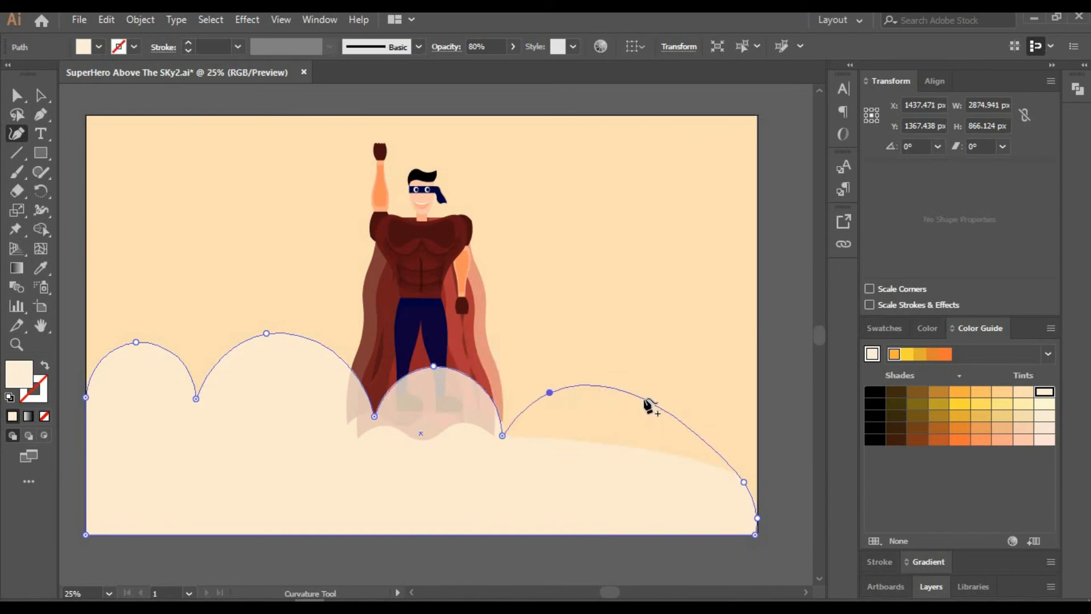
drag(647, 402, 629, 462)
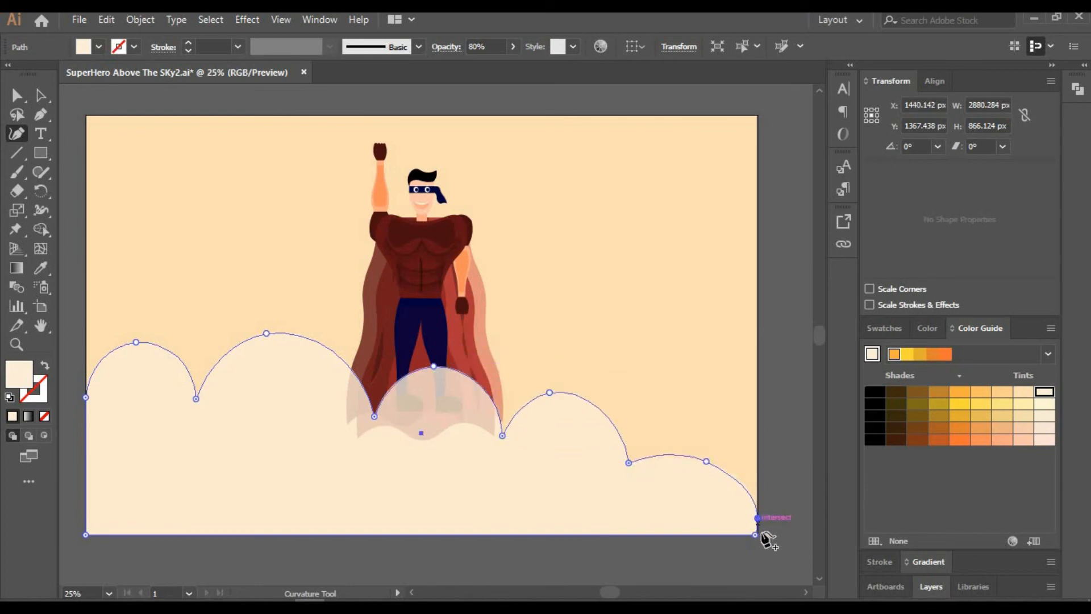
drag(758, 535, 704, 533)
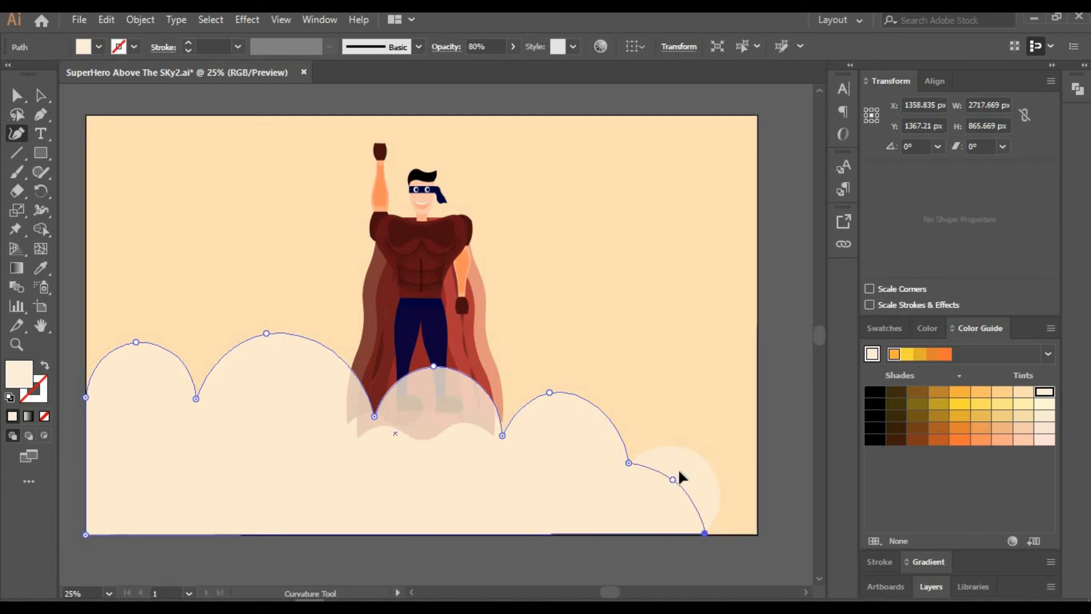
drag(679, 471, 680, 469)
click(726, 501)
click(704, 503)
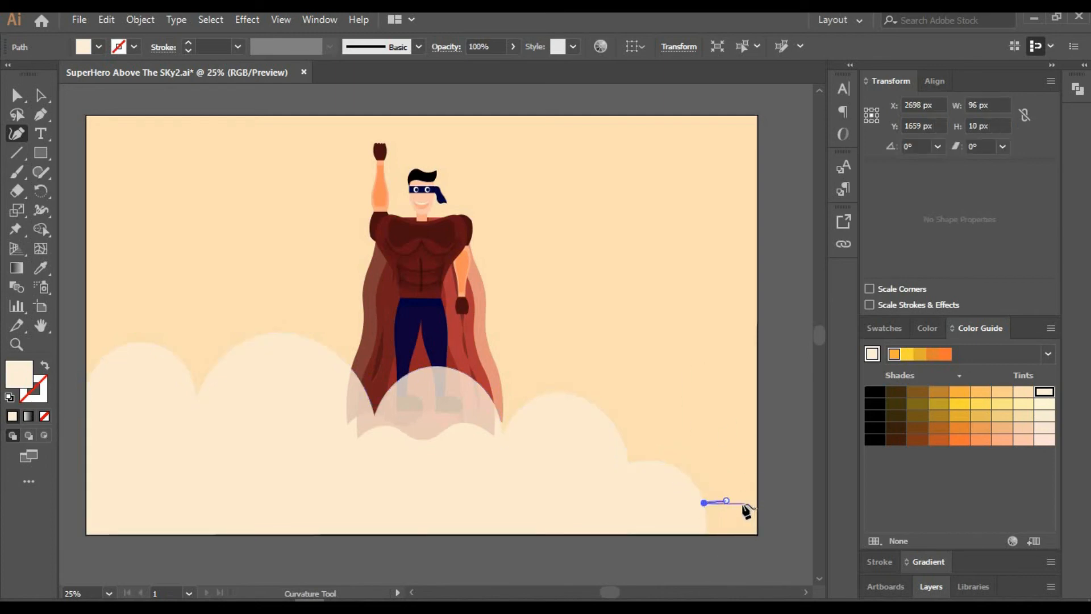
key(ctrl+z)
key(ctrl+z)
- Make a mirrored copy of the cloud and move it toward the artboard's right edge
key(a)
click(219, 425)
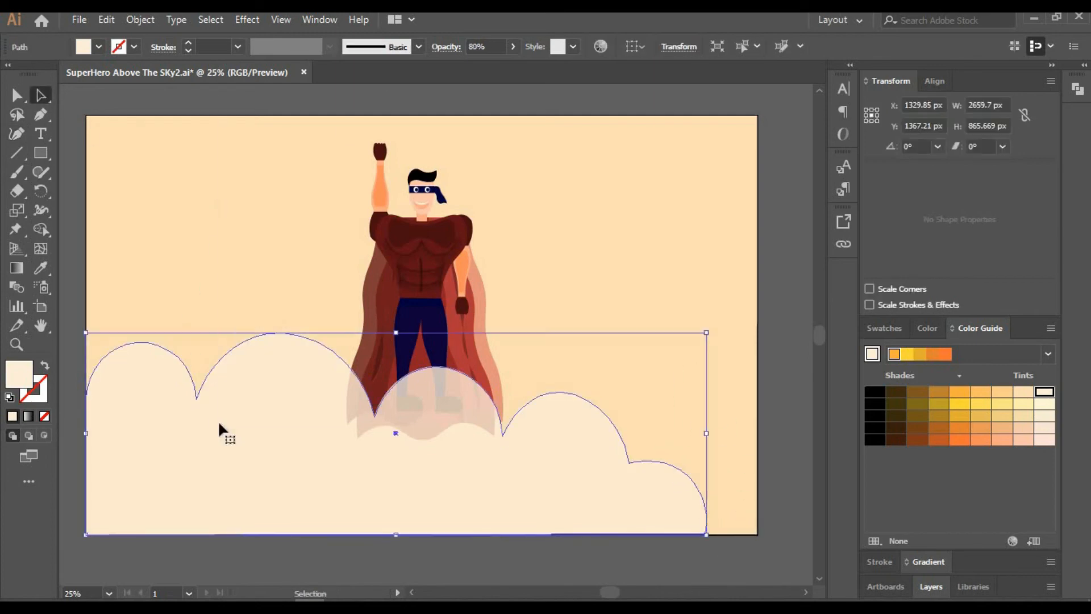
right_click(280, 380)
mouse_move(398, 300)
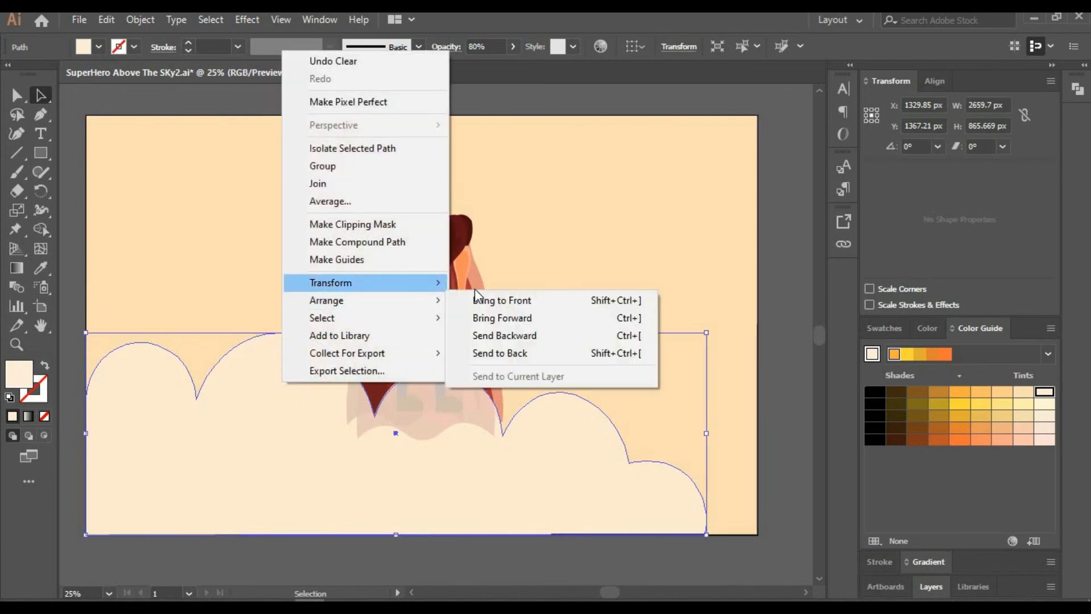
click(500, 339)
click(585, 397)
drag(550, 441, 603, 444)
click(629, 186)
- Scale the mirrored cloud down and fit it into the artboard's lower right corner, overlapping the first cloud
click(621, 407)
drag(755, 333, 738, 376)
drag(136, 457, 210, 457)
drag(514, 494, 534, 500)
click(606, 278)
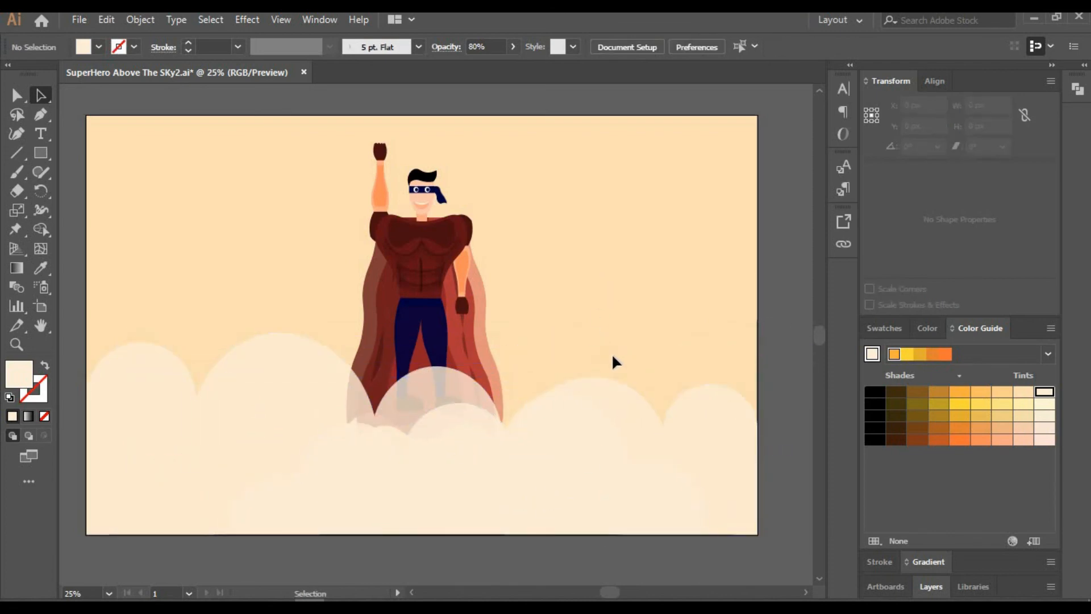
- Draw a rectangle about 1152 × 453 px at the artboard's right edge, with 60% opacity and an R=242 G=242 B=242 fill
click(45, 155)
mouse_move(489, 321)
mouse_down()
mouse_move(653, 414)
mouse_move(757, 427)
mouse_up()
click(480, 46)
text(50)
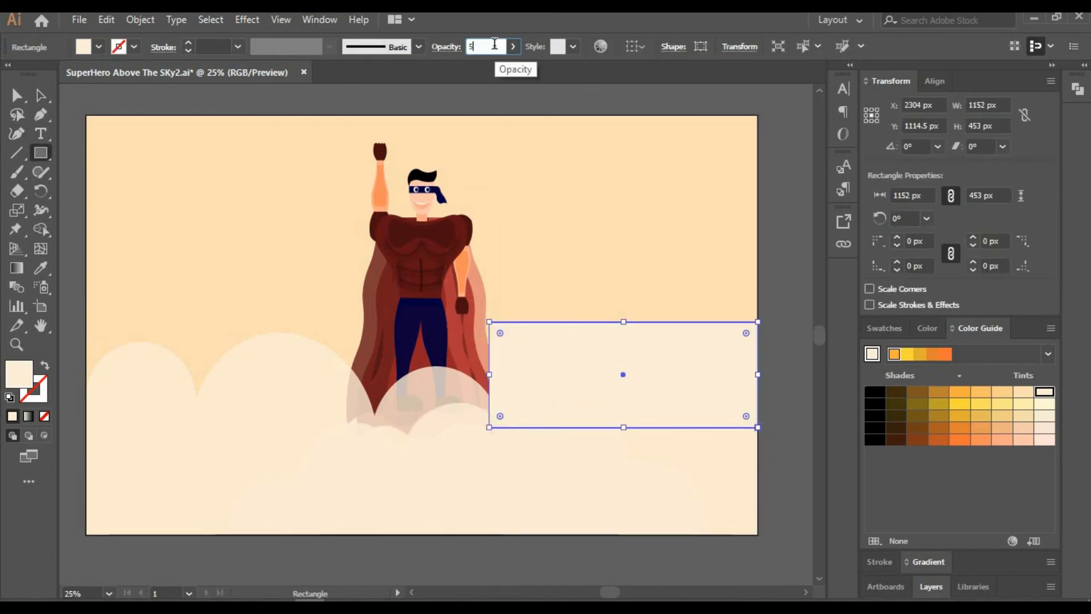
key(Return)
click(499, 42)
text(60)
key(Return)
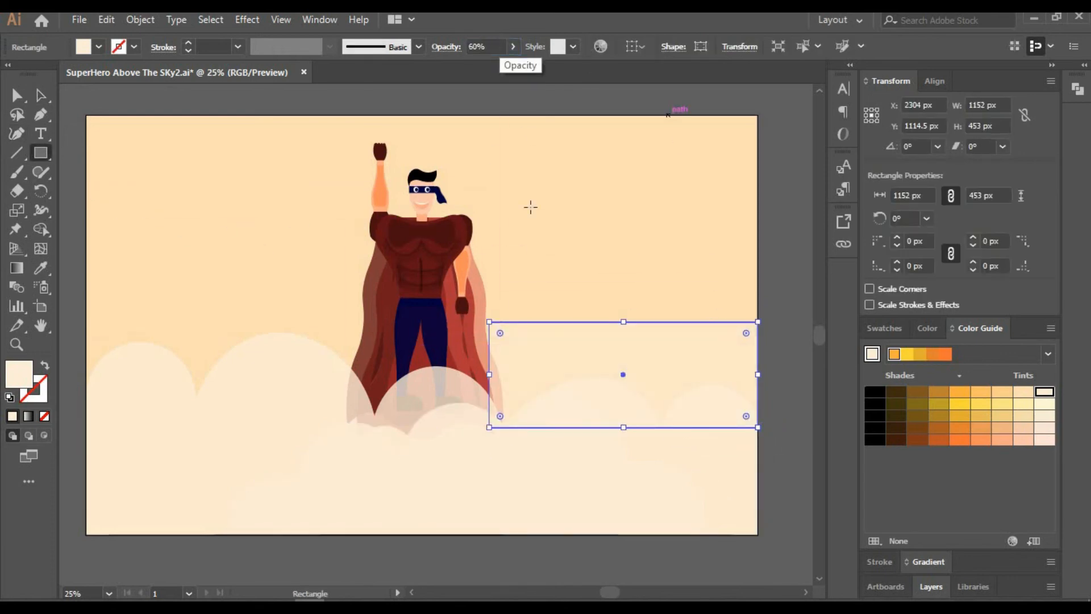
click(894, 332)
click(994, 426)
- Bend the light grey rectangle's bottom edge into scallops separated by sharp corner points, using the Curvature tool
click(16, 135)
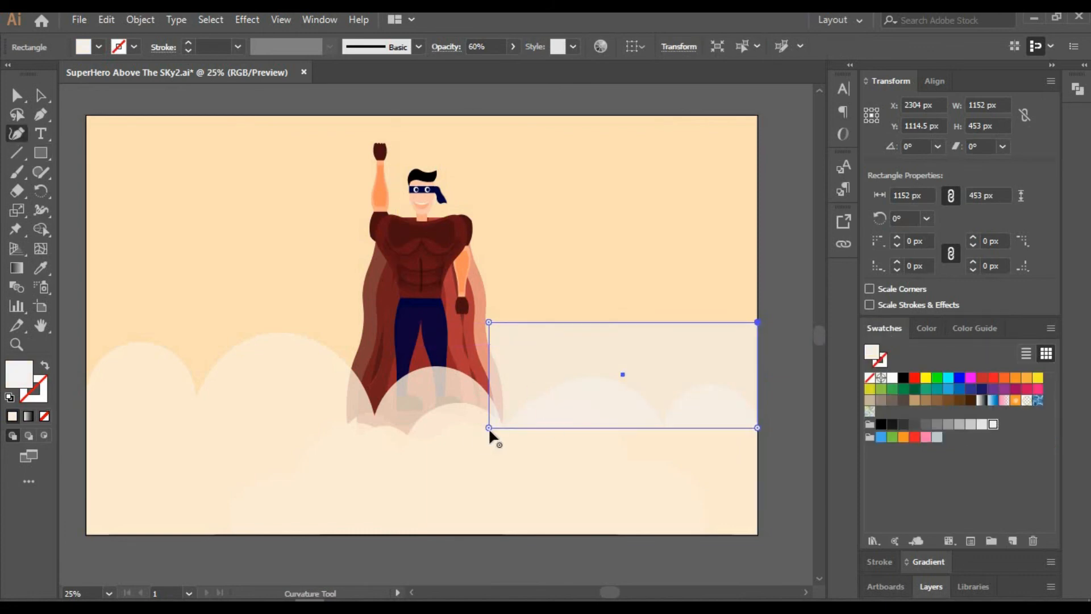
drag(489, 428, 519, 460)
drag(591, 479, 583, 436)
drag(679, 416, 689, 475)
double_click(583, 436)
drag(583, 436, 565, 427)
drag(659, 477, 650, 410)
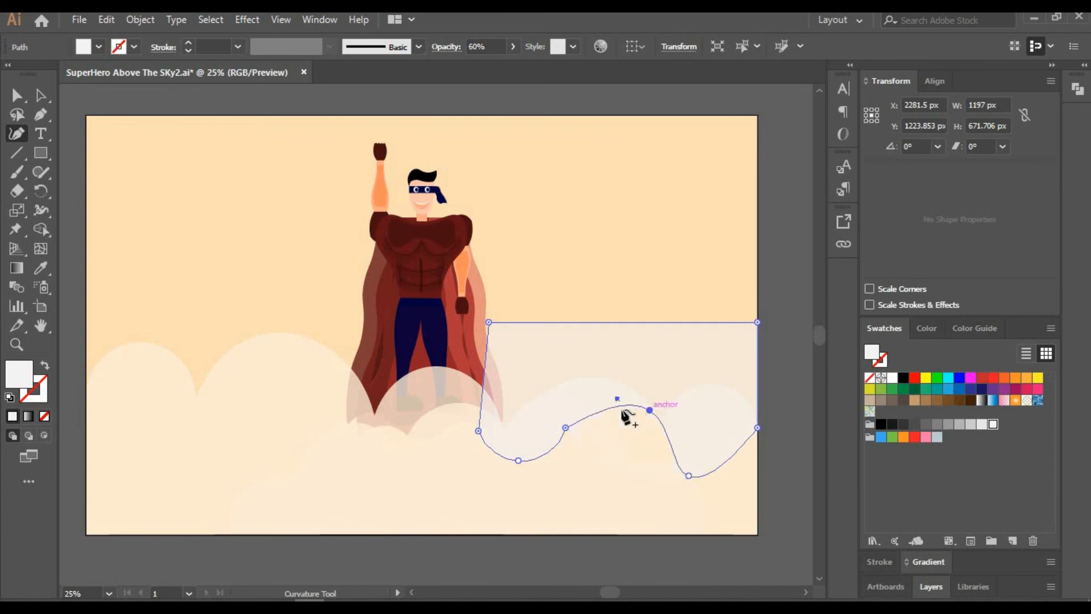
drag(625, 463, 619, 483)
drag(651, 426, 652, 429)
double_click(652, 428)
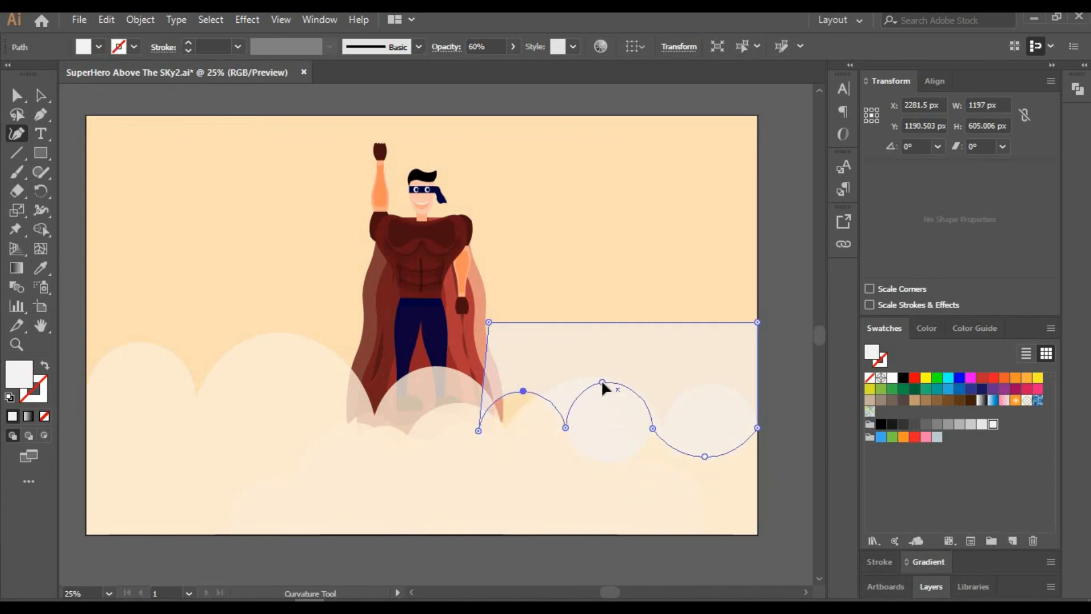
- Refine the shape's bottom edge into three shallow upward arches and lower its left corner points
drag(602, 383, 604, 403)
drag(701, 404, 701, 405)
drag(523, 390, 484, 448)
drag(565, 427, 565, 438)
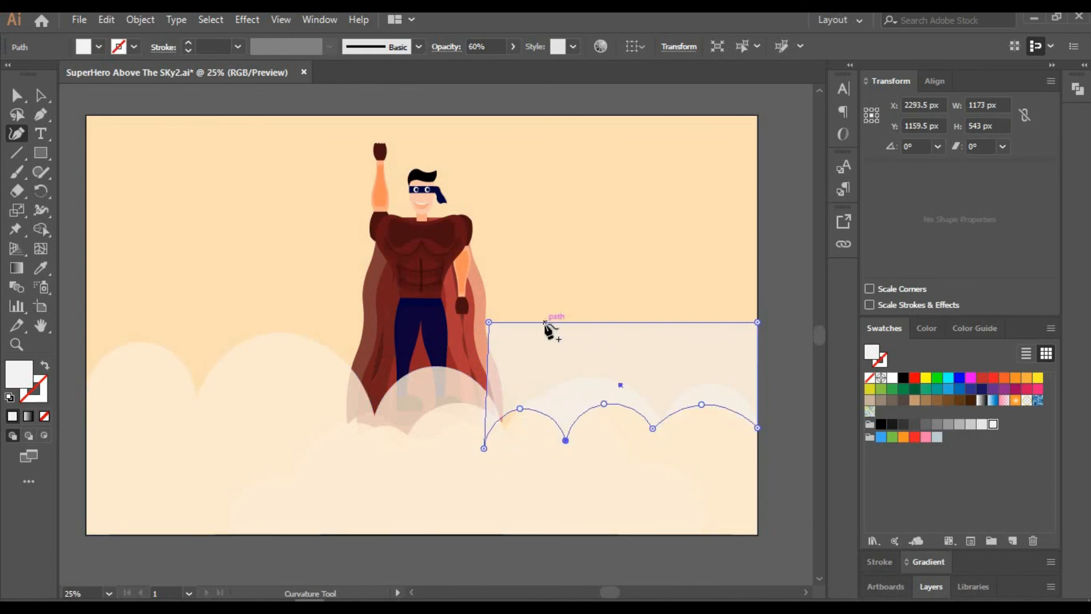
- Bend the shape's top edge into three rounded cloud bumps and bulge its left edge outward over the cloak
drag(523, 322, 716, 299)
double_click(680, 341)
mouse_move(576, 326)
mouse_down()
mouse_move(574, 353)
mouse_move(583, 341)
mouse_up()
double_click(574, 353)
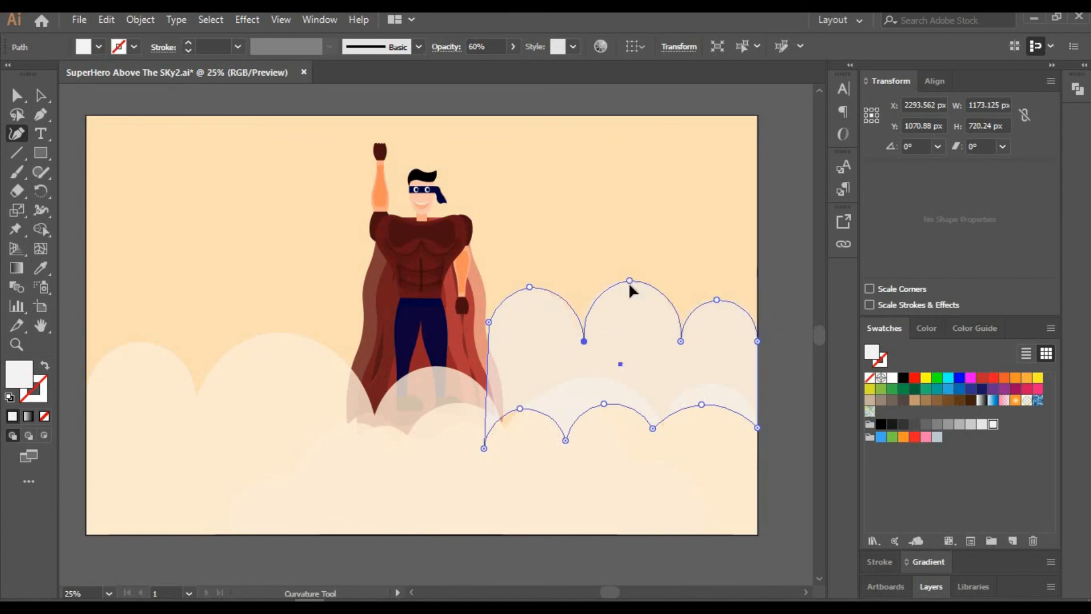
drag(630, 281, 630, 300)
drag(529, 286, 538, 291)
drag(487, 368, 459, 374)
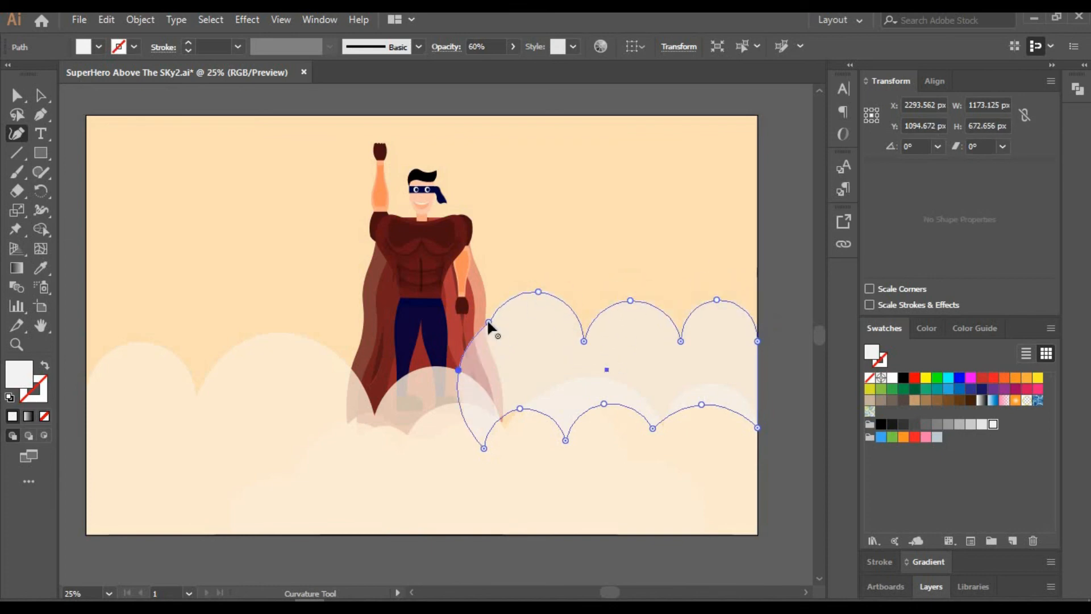
drag(488, 322, 491, 350)
- Move the light grey cloud down slightly and set its opacity to 40%
click(41, 94)
click(452, 307)
drag(555, 295, 555, 308)
double_click(493, 46)
text(40)
key(Return)
ctrl+click(548, 209)
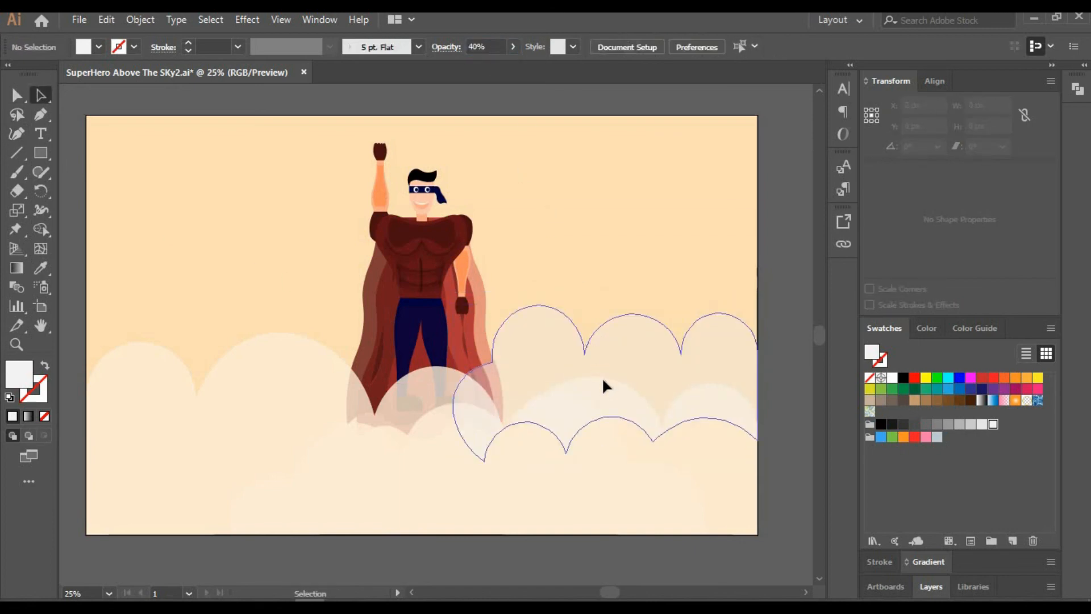
- Duplicate the 40% light grey cloud, scale the copy down and place it over the clouds left of the superhero's legs
click(602, 377)
drag(597, 371, 432, 321)
drag(415, 315, 204, 332)
drag(382, 272, 342, 294)
drag(311, 358, 375, 389)
ctrl+click(239, 222)
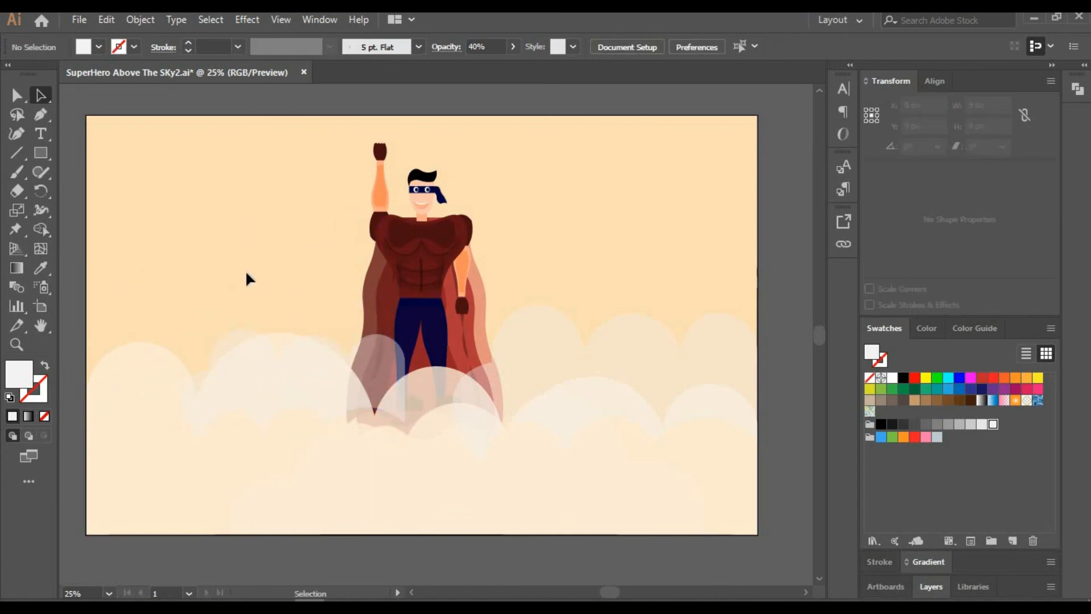
- Bulge the right edge of the small light grey cloud outward with the Curvature tool
ctrl+click(377, 378)
key(shift+grave)
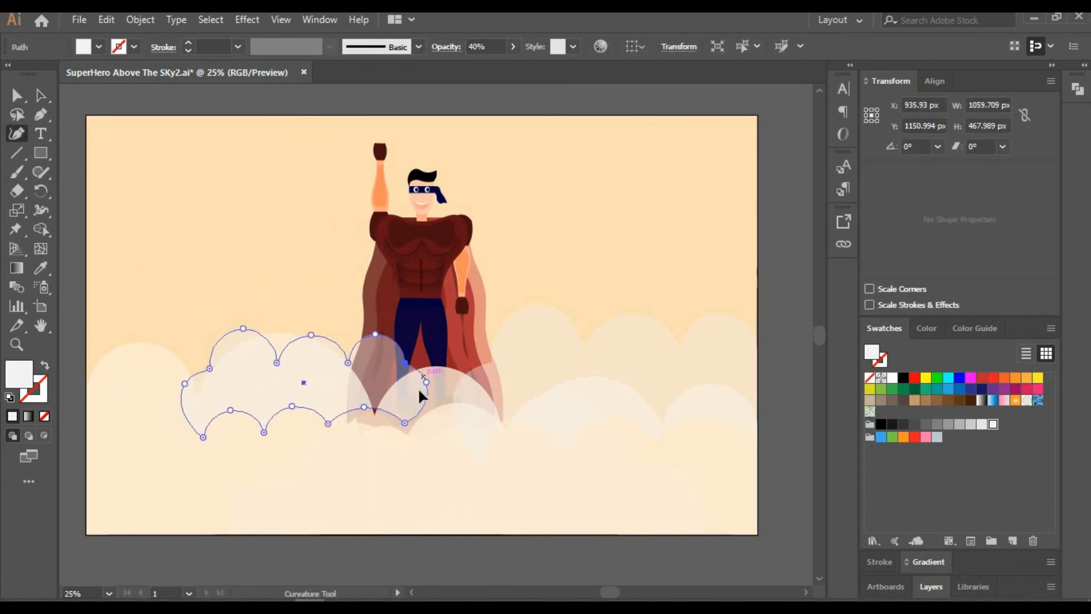
ctrl+click(226, 236)
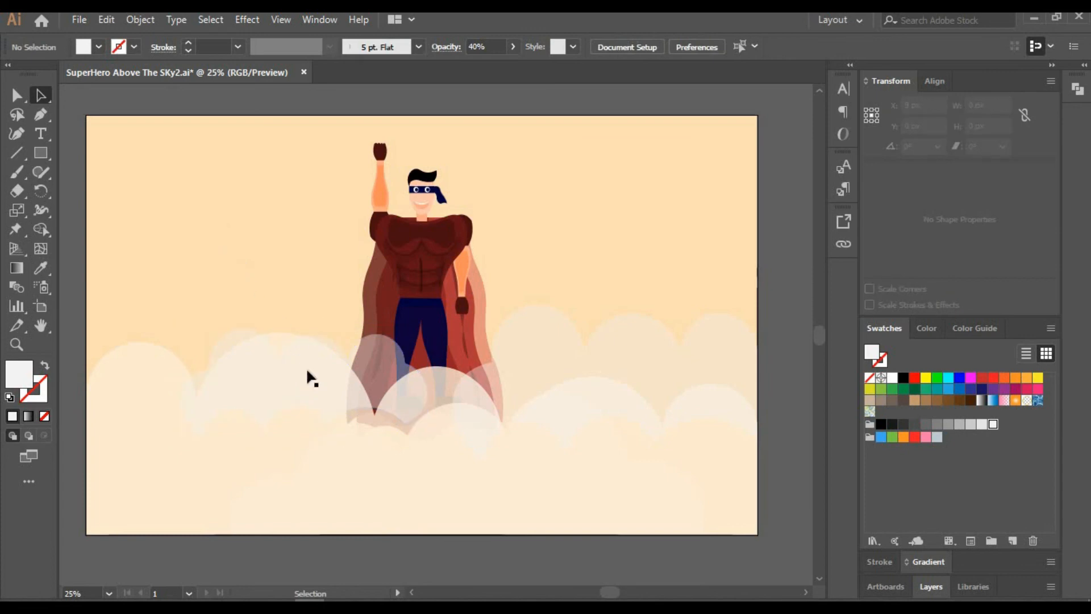
- Copy the large left cloud, scale the copy to about 1250 × 590 px and place it against the artboard's left edge
ctrl+click(186, 471)
drag(185, 472, 224, 376)
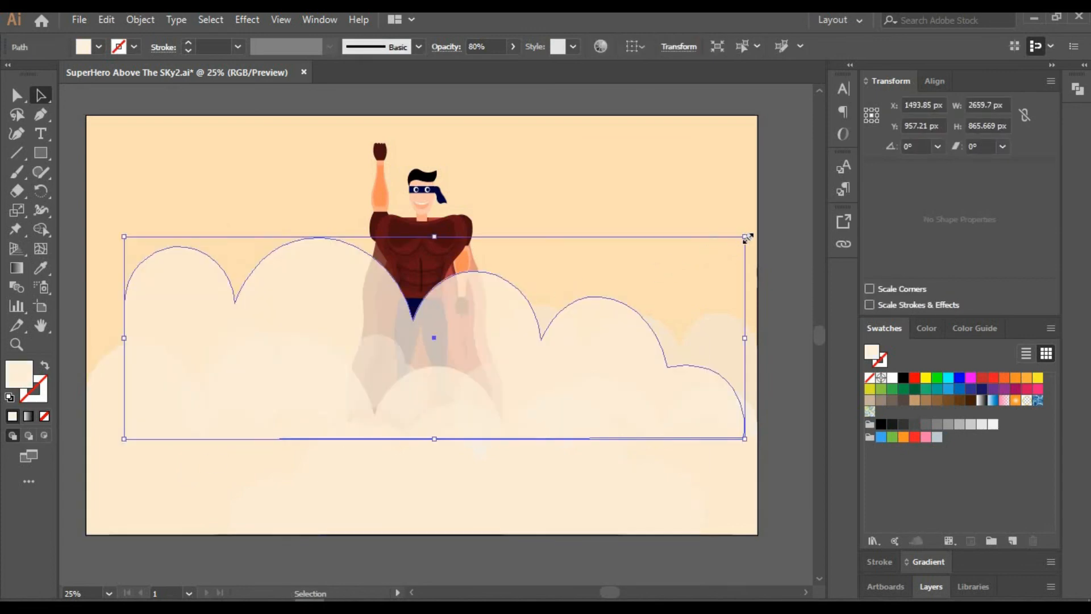
drag(747, 238, 556, 292)
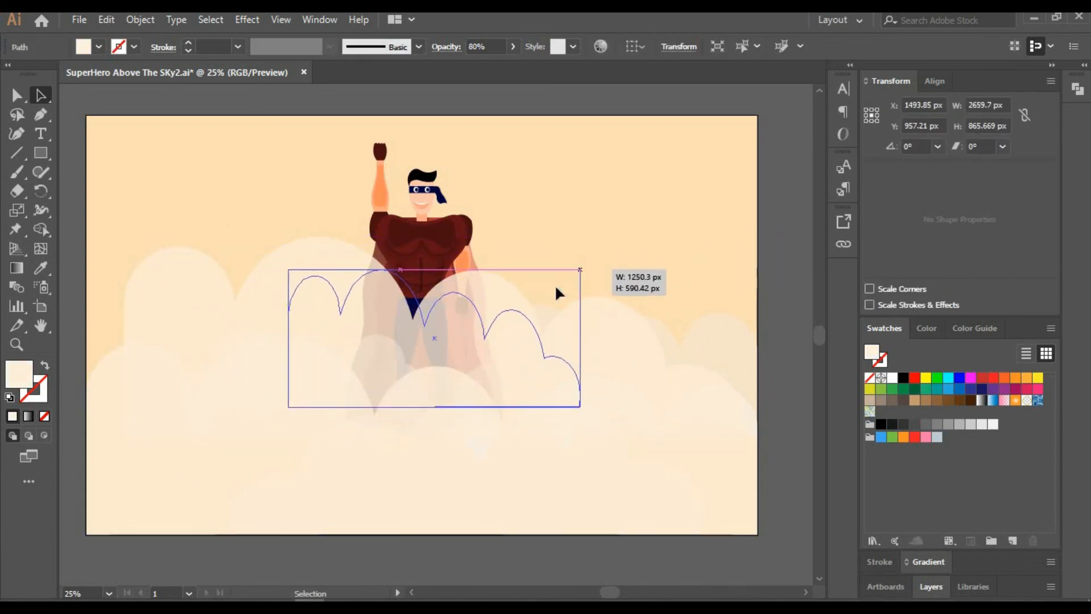
drag(423, 336, 221, 327)
- Scallop the straight bottom edge of the left cloud copy into four rounded arcs with the Curvature tool
click(16, 134)
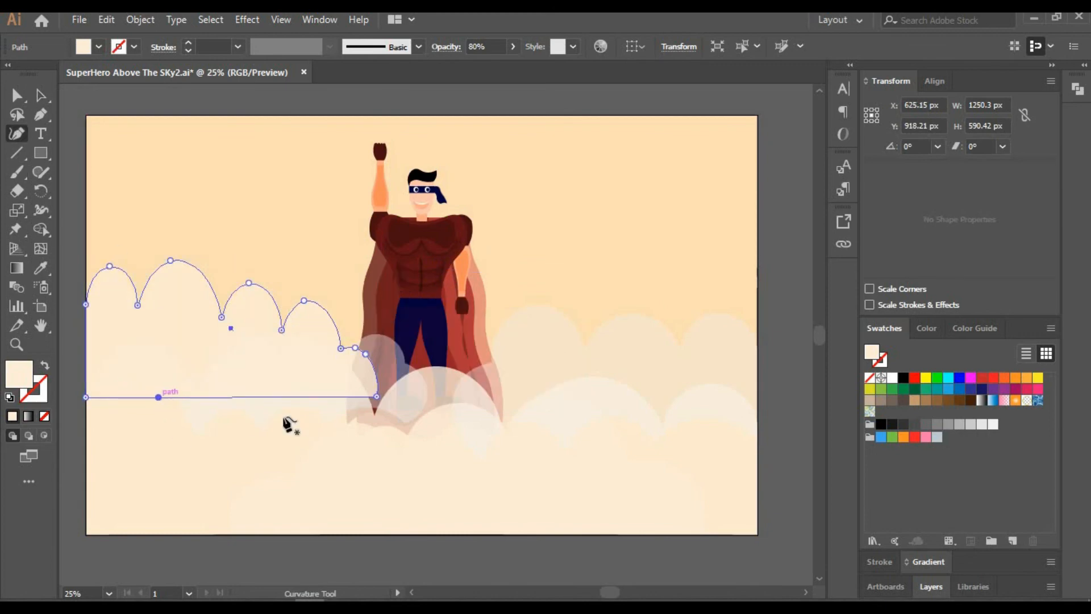
click(330, 397)
drag(119, 397, 119, 360)
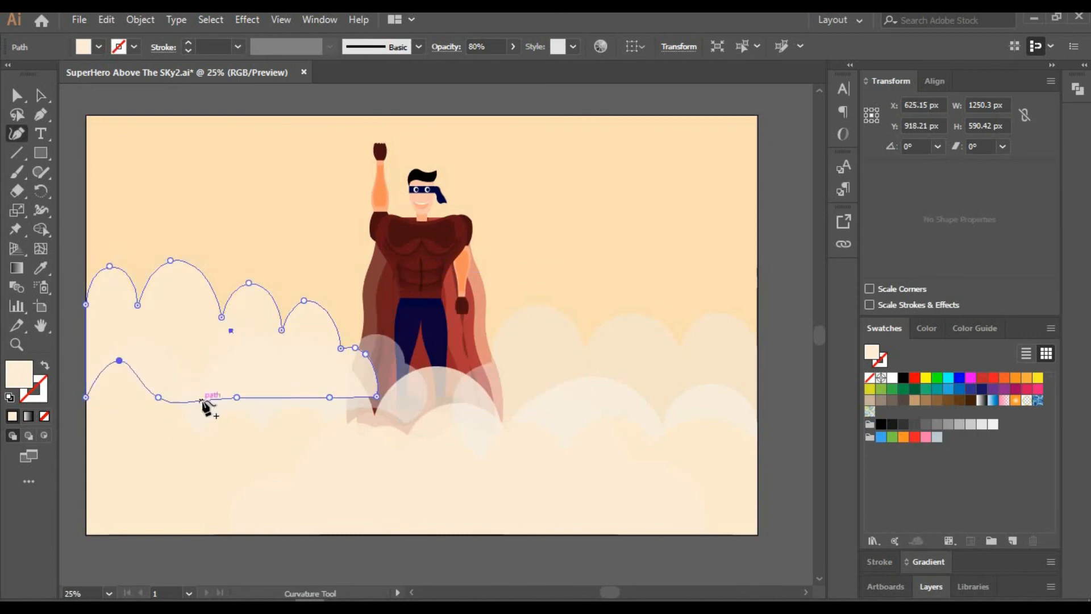
drag(199, 397, 200, 354)
drag(288, 398, 288, 356)
drag(341, 400, 351, 384)
double_click(237, 397)
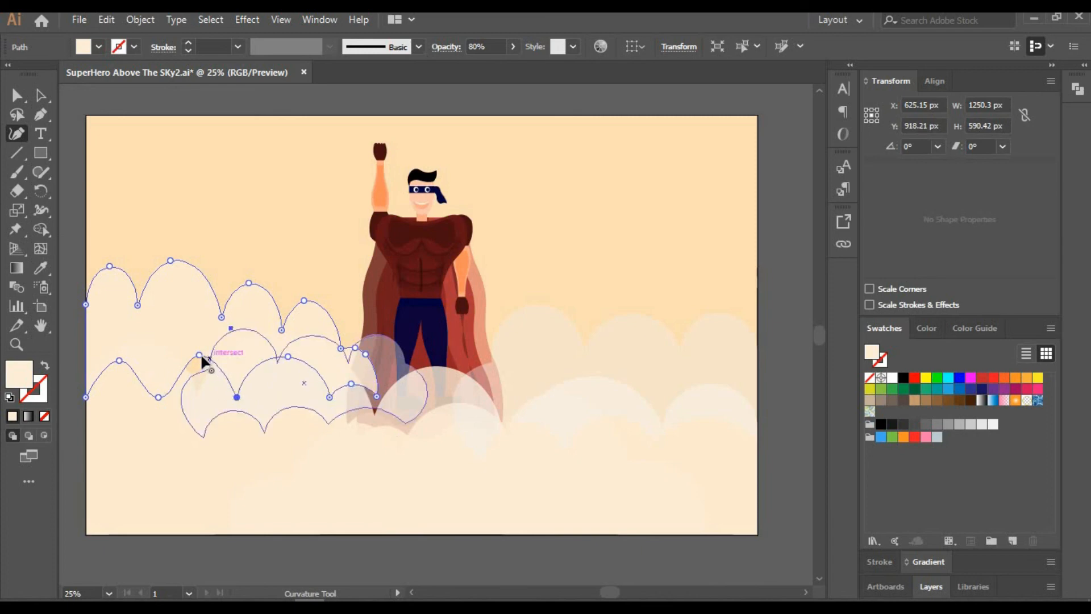
drag(199, 355, 199, 366)
double_click(158, 397)
drag(119, 360, 124, 373)
click(40, 95)
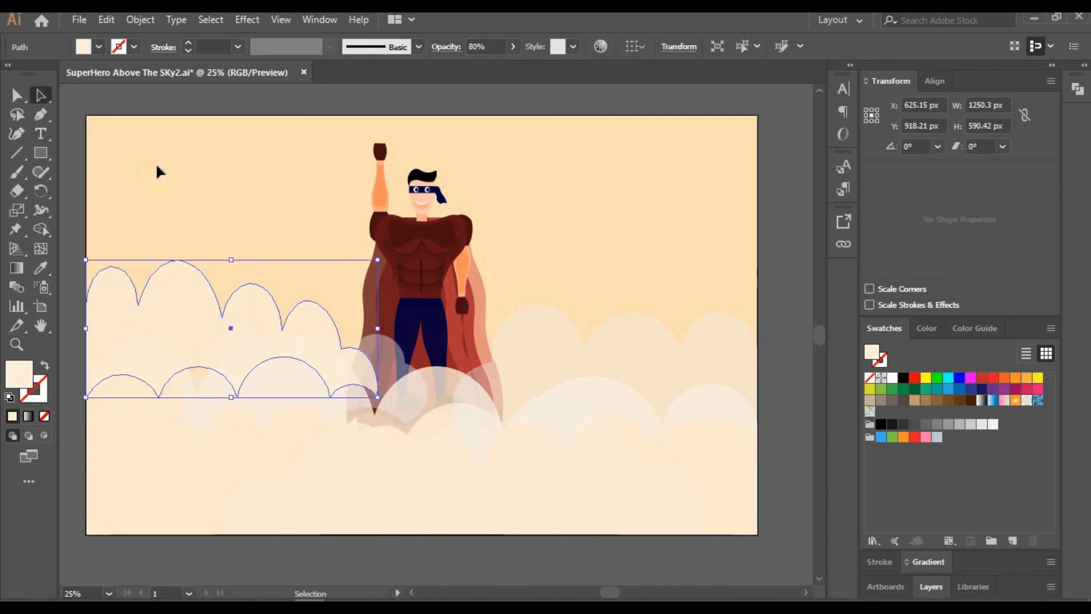
- Move the scalloped left cloud about 14 px right and 67 px down and set its opacity to 50%
click(156, 167)
drag(203, 340, 206, 355)
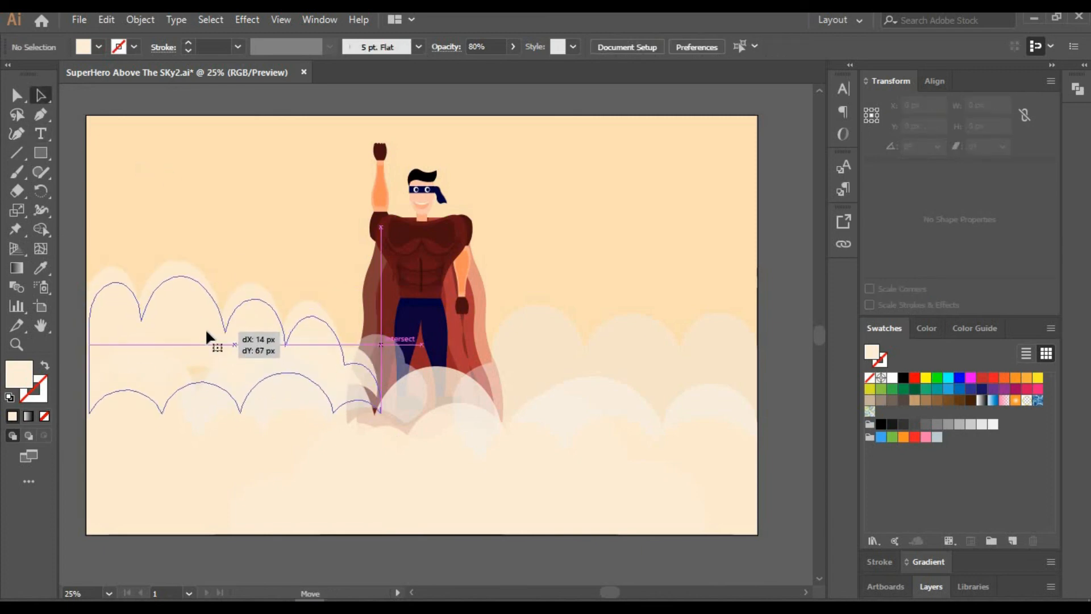
double_click(491, 44)
text(50)
key(Return)
click(630, 203)
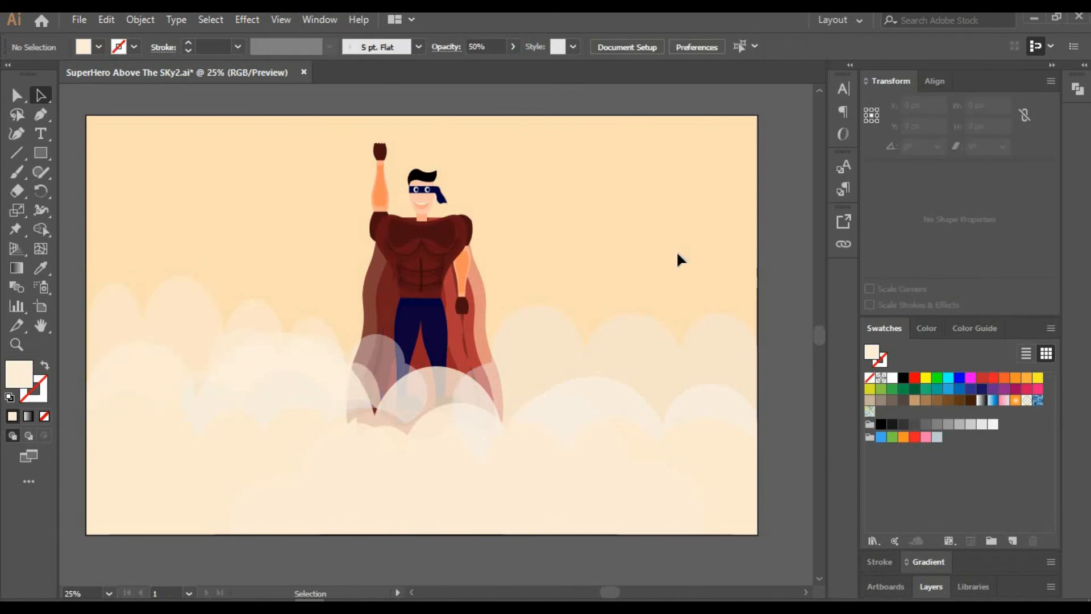
- Draw a light grey rectangle about 459 × 263 px in the sky left of the superhero and bulge all four sides with the Curvature tool
click(41, 152)
drag(165, 168, 273, 230)
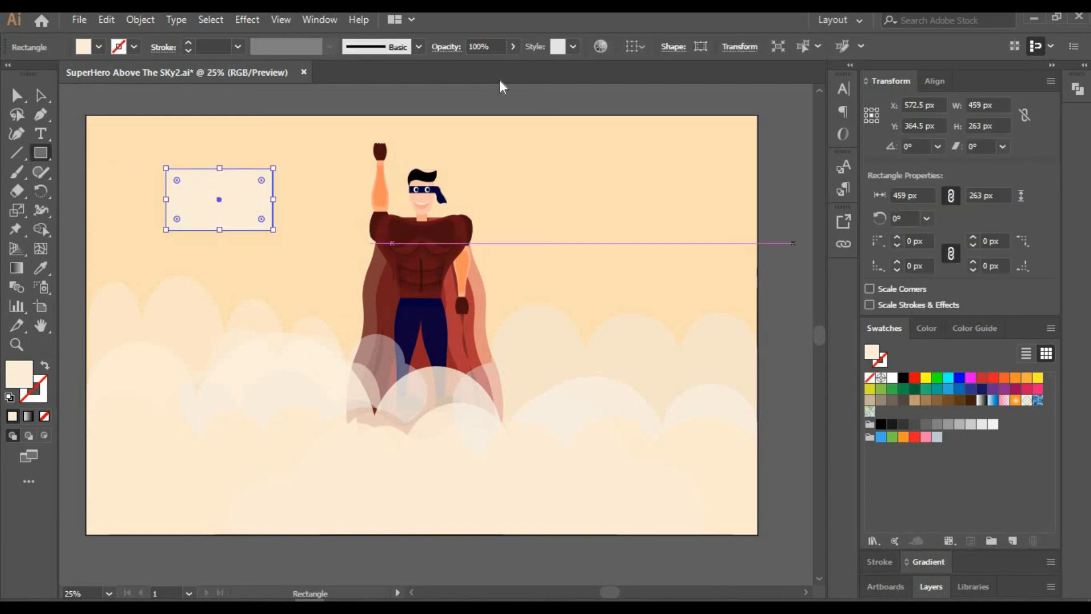
click(16, 133)
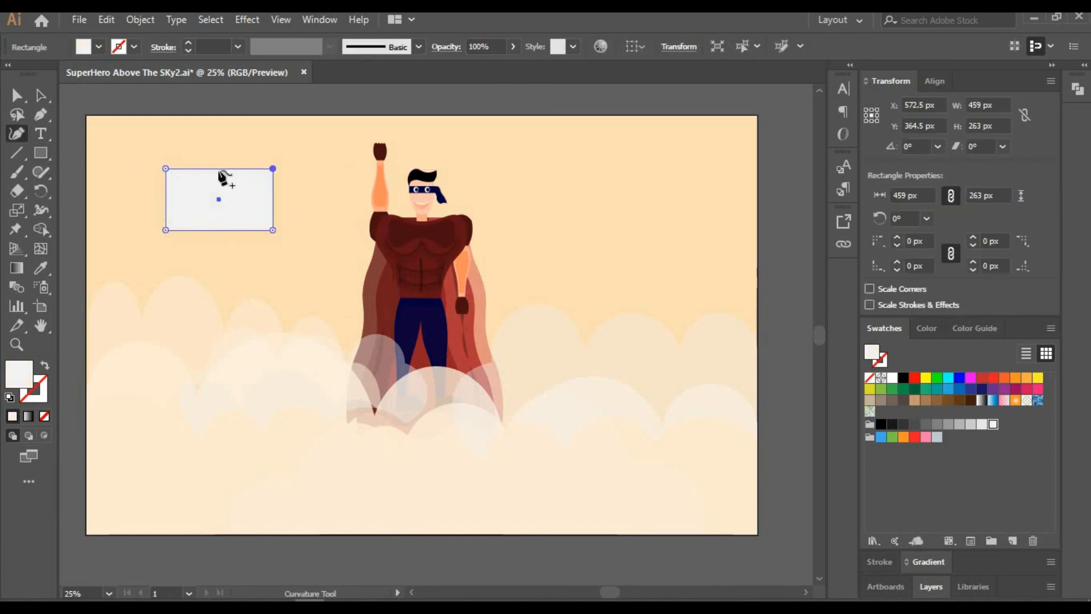
drag(219, 168, 216, 143)
drag(166, 199, 144, 197)
drag(219, 230, 218, 253)
drag(274, 200, 296, 199)
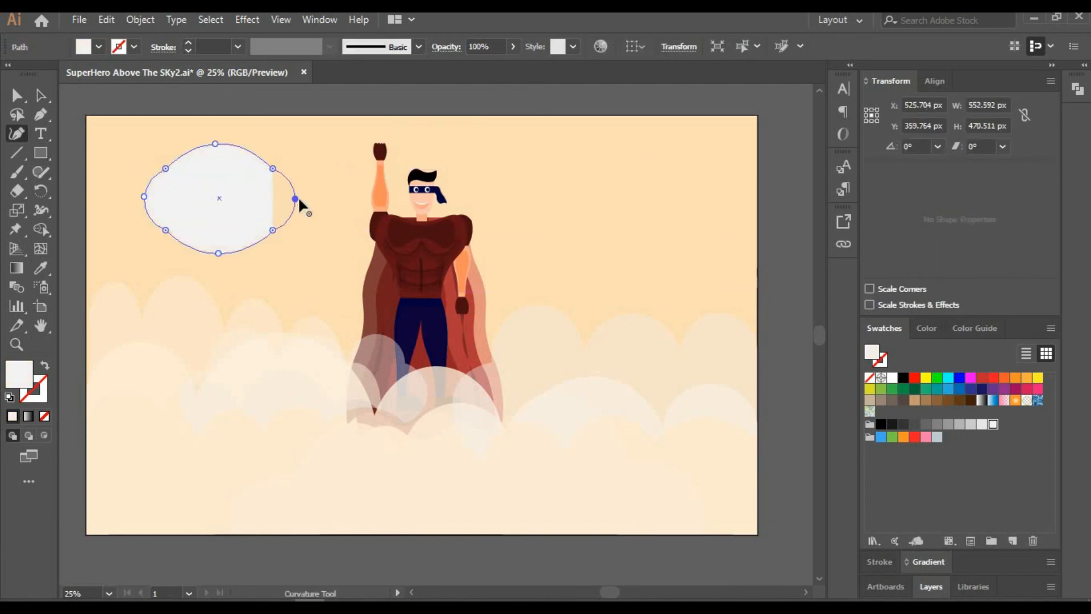
click(273, 229)
click(41, 95)
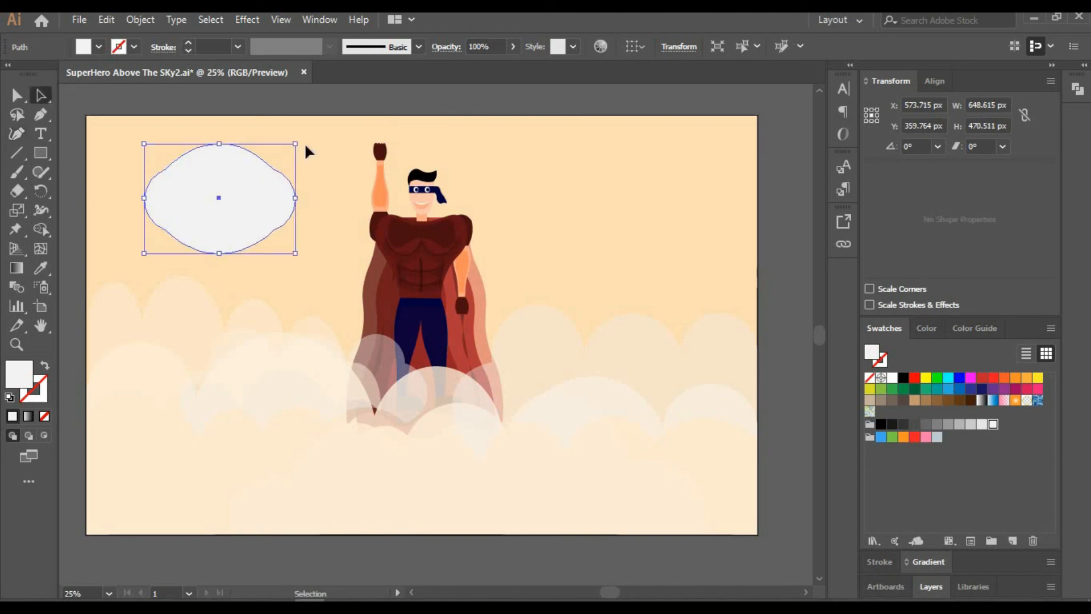
- Pull the bulged shape's corner points inward and adjust its left, top and bottom curves to form cloud puffs
click(17, 134)
drag(166, 168, 178, 183)
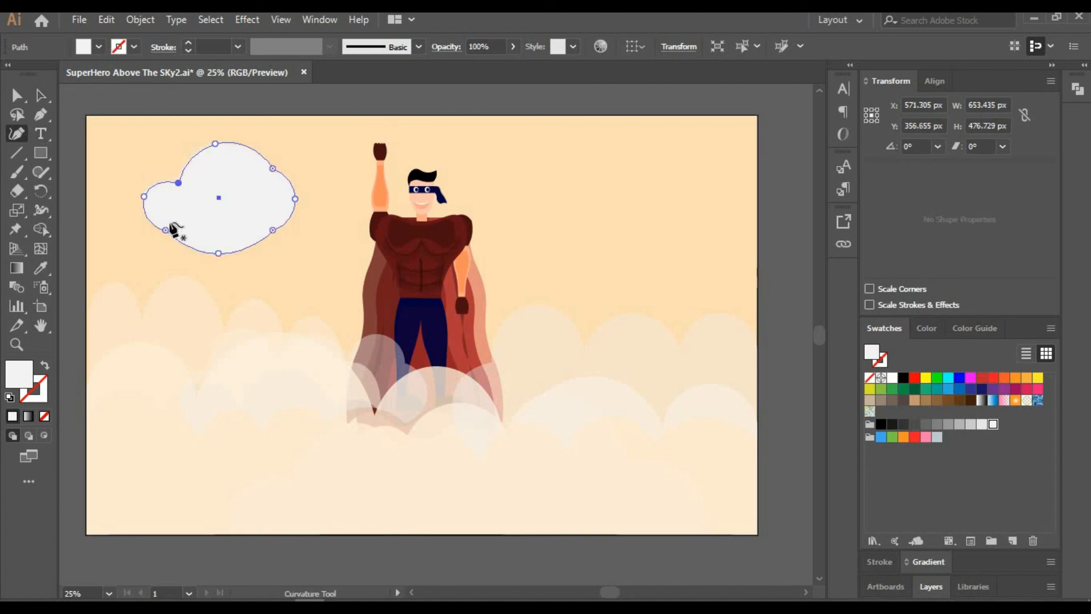
drag(168, 229, 156, 197)
drag(273, 229, 268, 216)
drag(219, 253, 222, 243)
drag(215, 143, 225, 142)
drag(273, 168, 266, 178)
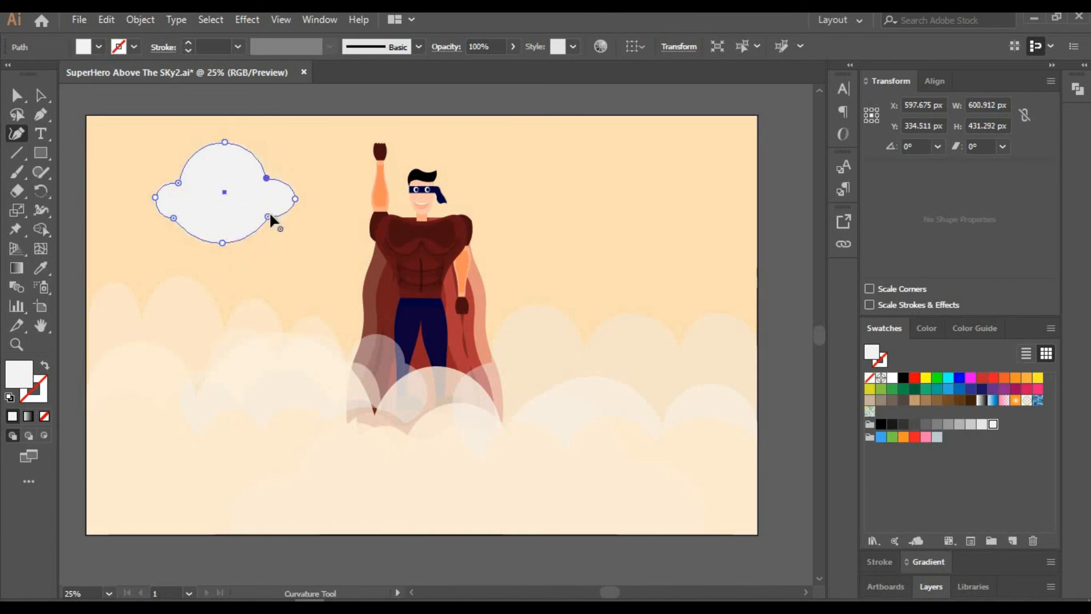
- Tighten the new cloud's side puffs, crown and base into a compact outline about 370 × 300 px
drag(268, 217, 287, 199)
drag(225, 142, 259, 180)
drag(269, 217, 263, 217)
drag(174, 218, 183, 218)
drag(226, 152, 221, 160)
drag(222, 243, 264, 231)
click(47, 97)
- Duplicate the new cloud, offset the copy slightly right and down, and set its opacity to 50%
key(ctrl+c)
key(ctrl+v)
drag(468, 349, 275, 216)
double_click(492, 47)
text(50)
key(Return)
click(329, 227)
- Duplicate the 50% cloud, scale the copy to about 192 × 198 px and place it at the opaque cloud's upper left
click(264, 213)
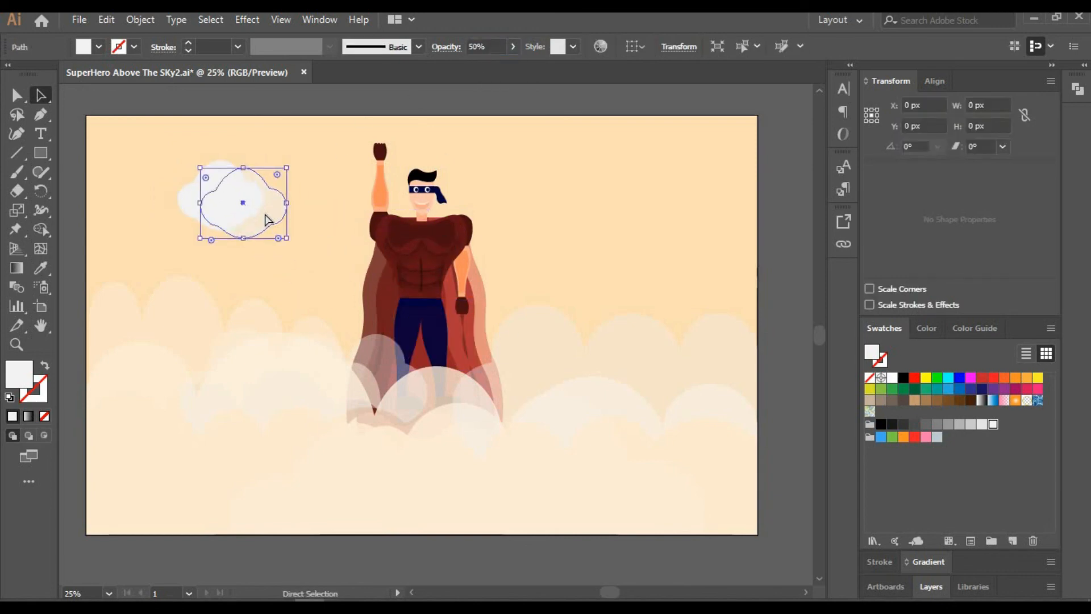
key(ctrl+c)
key(ctrl+v)
drag(479, 300, 203, 161)
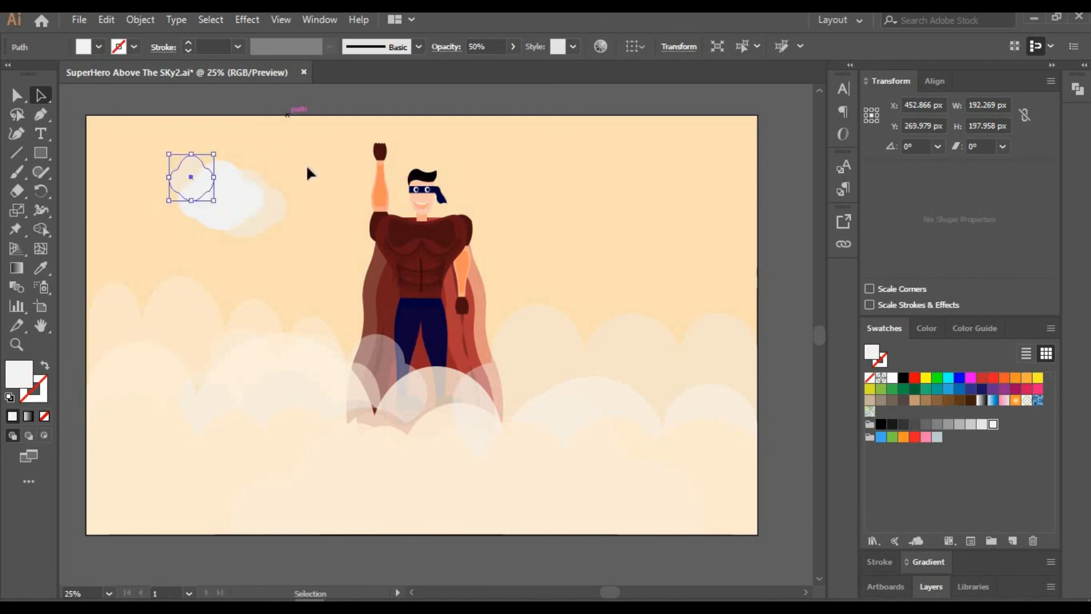
click(305, 164)
- Duplicate the small puff, scale the copy to about 112 × 84 px below the cloud and match the opaque cloud's appearance with the Eyedropper
click(191, 175)
key(ctrl+c)
key(ctrl+v)
drag(460, 314, 200, 239)
click(40, 268)
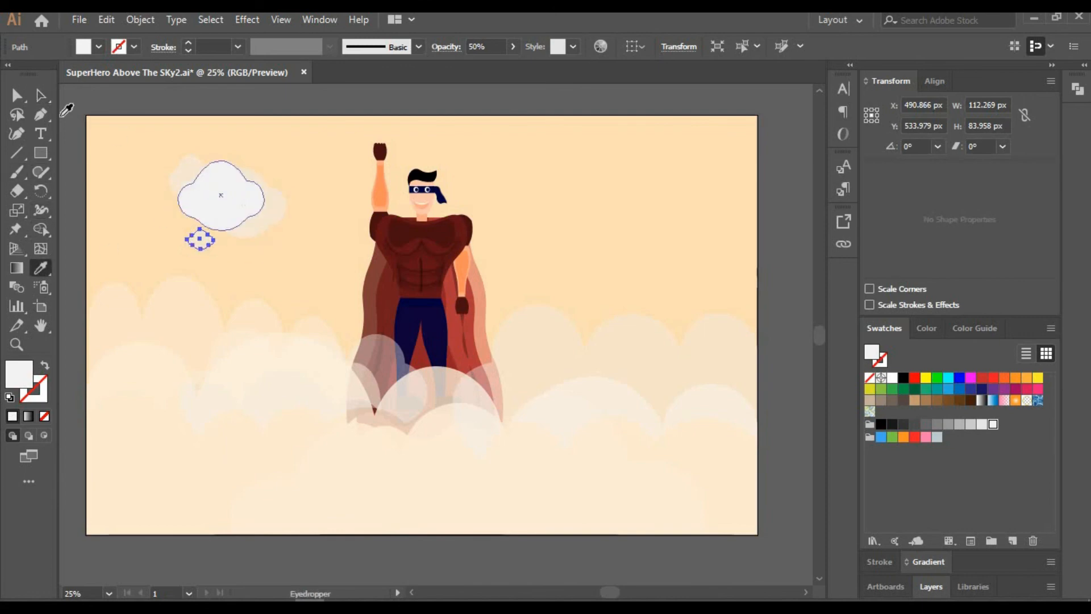
click(228, 168)
key(a)
click(114, 130)
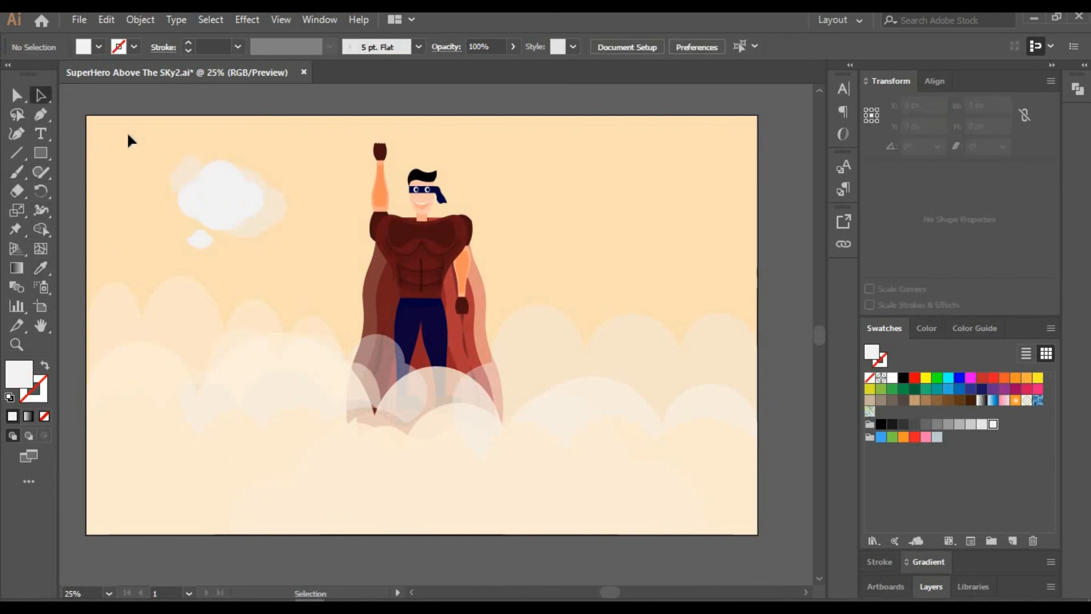
- Duplicate the 50% cloud again, scale a copy to about 246 × 250 px and place it at the opaque cloud's lower left
click(216, 196)
key(ctrl+c)
key(ctrl+v)
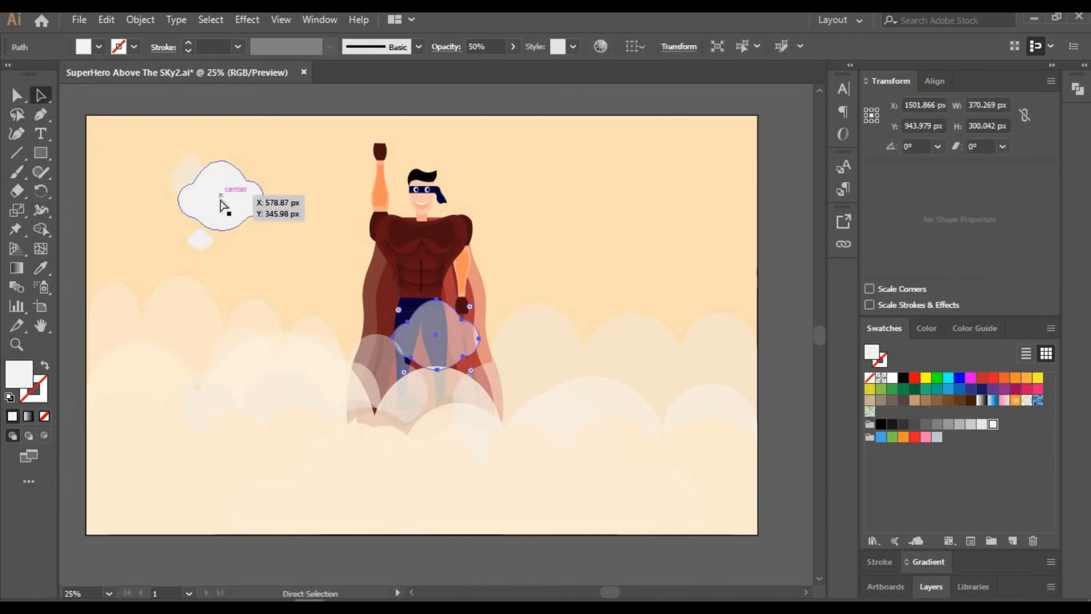
drag(433, 350, 244, 207)
key(ctrl+v)
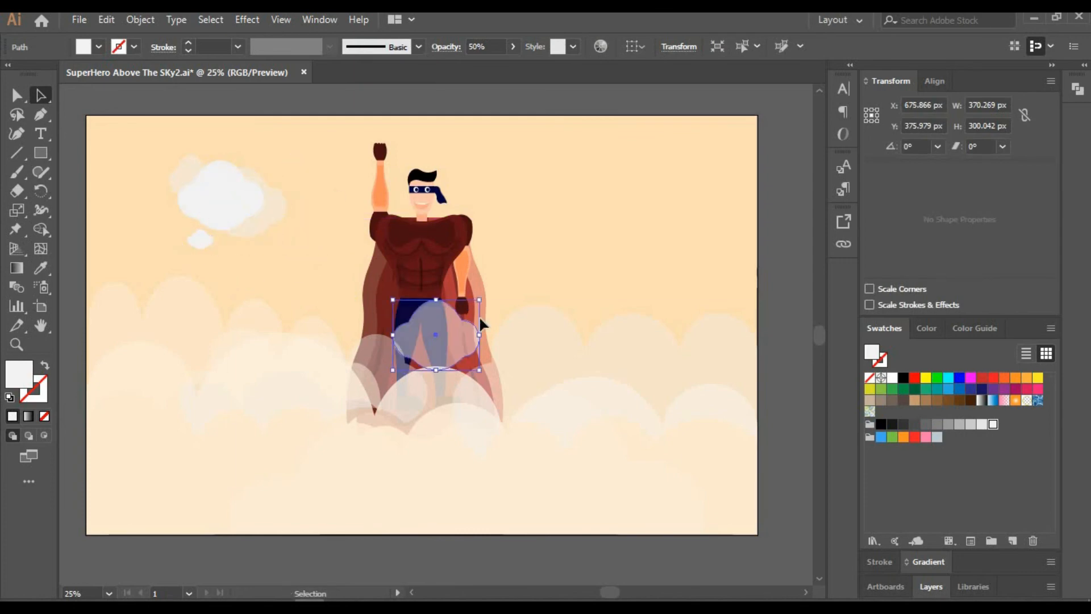
drag(479, 300, 465, 306)
drag(437, 339, 179, 210)
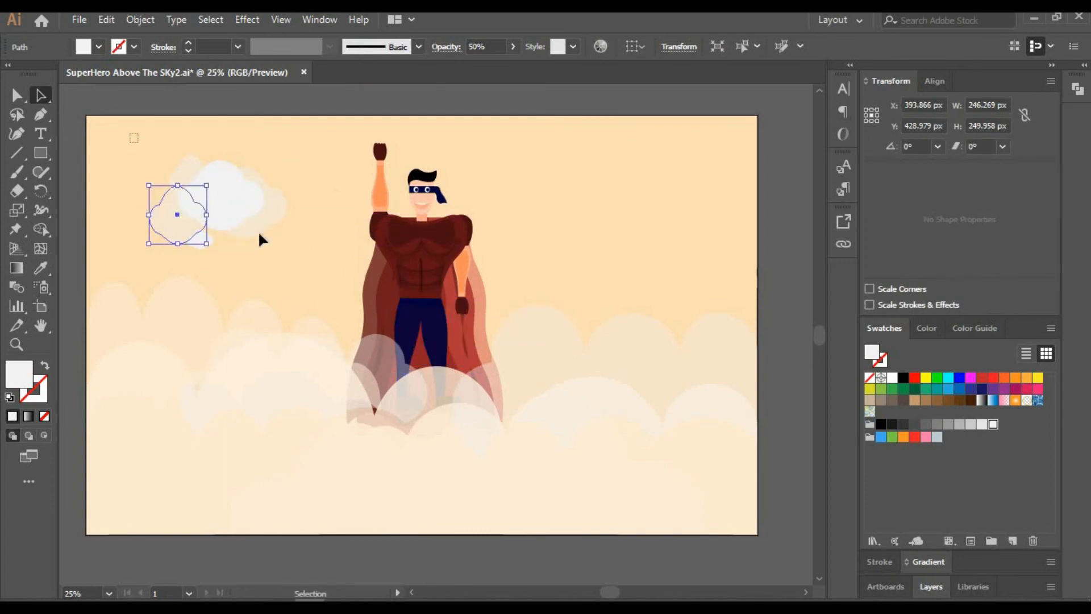
- Group all the overlapping shapes of the small sky cloud
drag(310, 262, 130, 133)
click(140, 19)
click(212, 76)
click(307, 204)
- Duplicate the grouped cloud, scale the copy to about 338 × 249 px and place it in the sky near the artboard's right edge
click(225, 191)
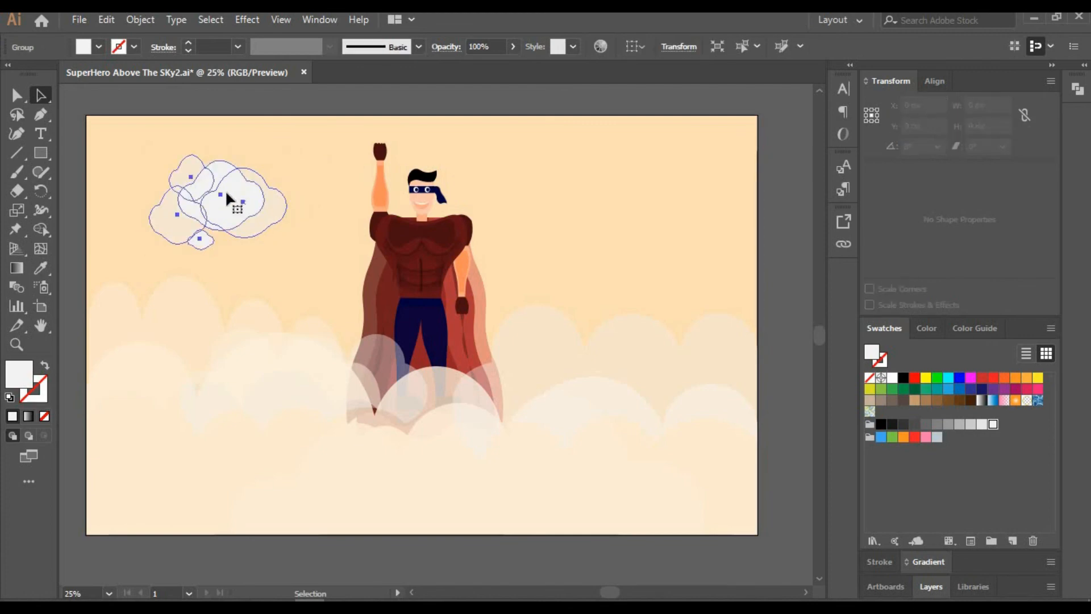
key(ctrl+c)
key(ctrl+v)
drag(491, 300, 476, 308)
drag(447, 330, 697, 273)
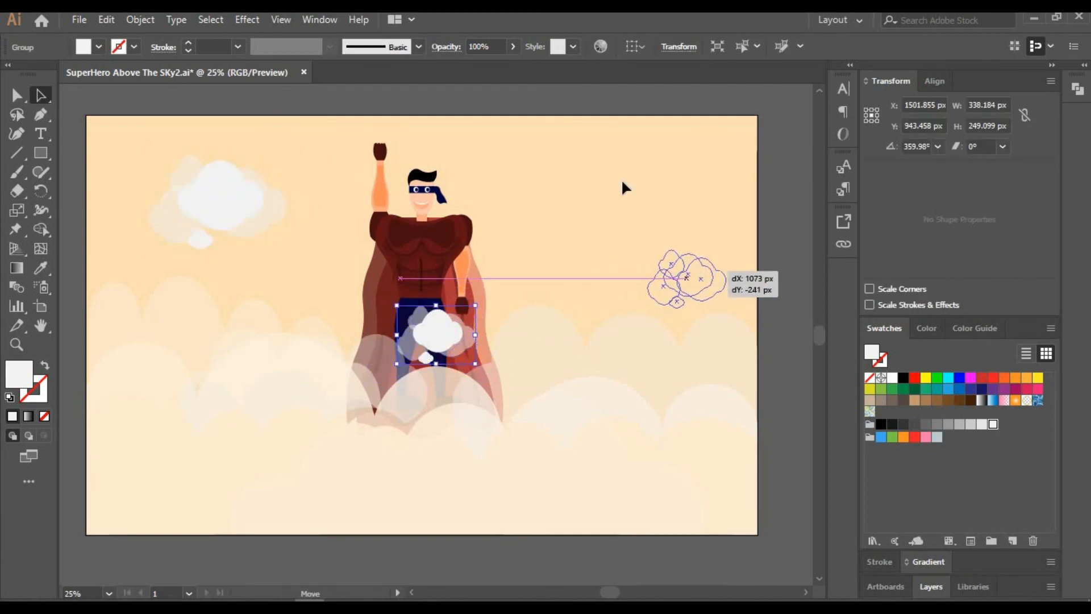
click(614, 185)
- Paste another copy of the grouped cloud, place it in the upper right sky and scale it down slightly
key(ctrl+v)
drag(461, 325, 629, 167)
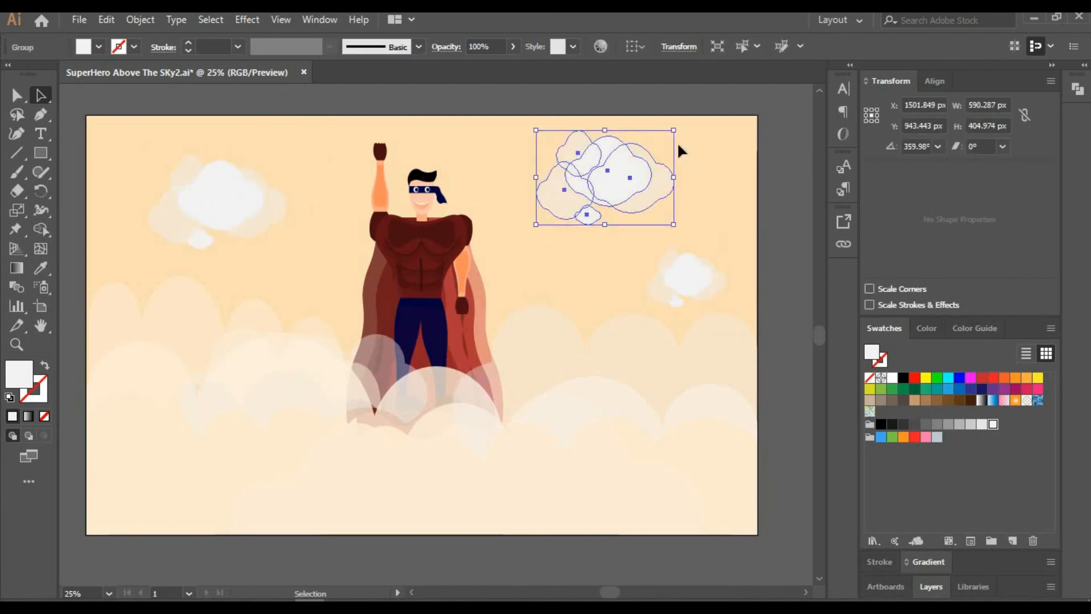
drag(674, 131, 659, 147)
click(648, 222)
- Paste a third cloud group copy, scale it to about 396 × 247 px and place it on top of the cloud bank left of the superhero
key(ctrl+v)
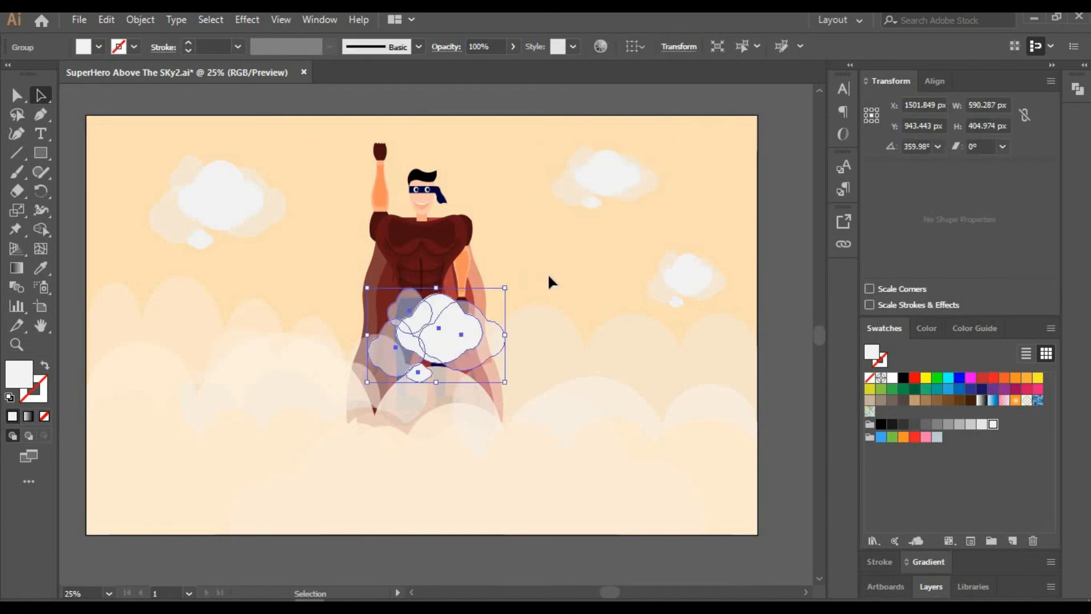
drag(483, 335, 314, 341)
drag(337, 294, 315, 310)
drag(303, 326, 335, 306)
click(349, 218)
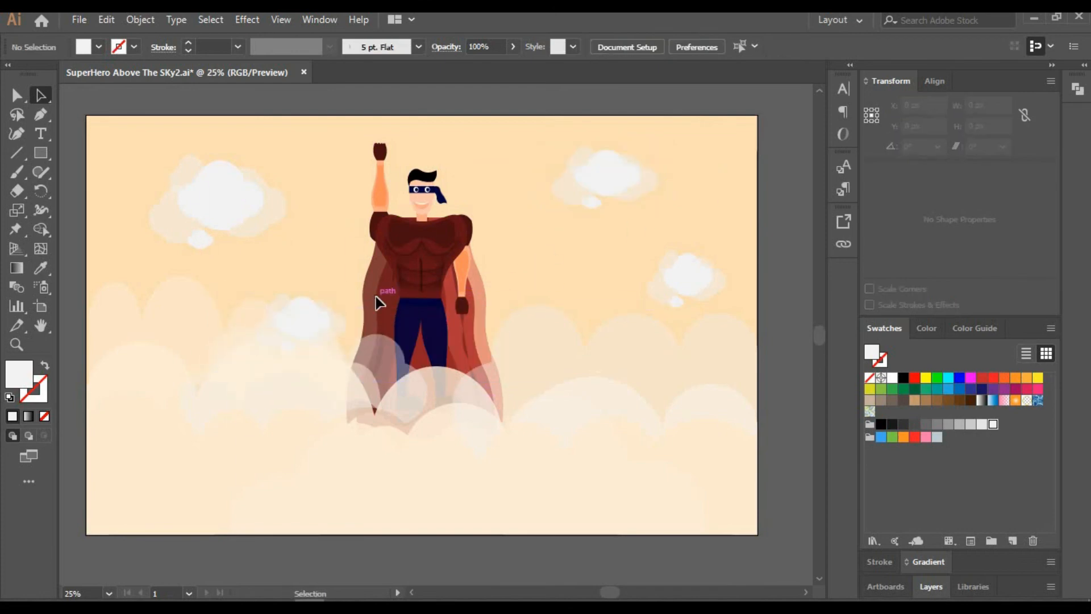
- Duplicate the large 40% cloud, scale the copy to about 868 × 496 px, place it in the artboard's lower right corner and set its opacity to 80%
click(636, 366)
key(ctrl+c)
key(ctrl+v)
drag(493, 347, 549, 434)
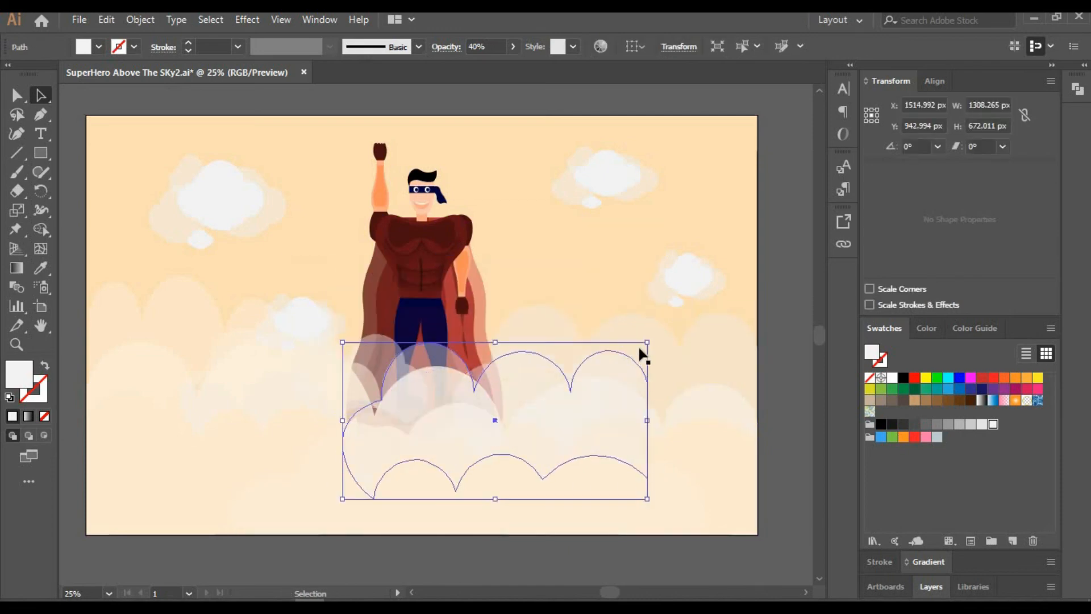
drag(641, 349, 597, 360)
drag(535, 437, 689, 489)
click(492, 47)
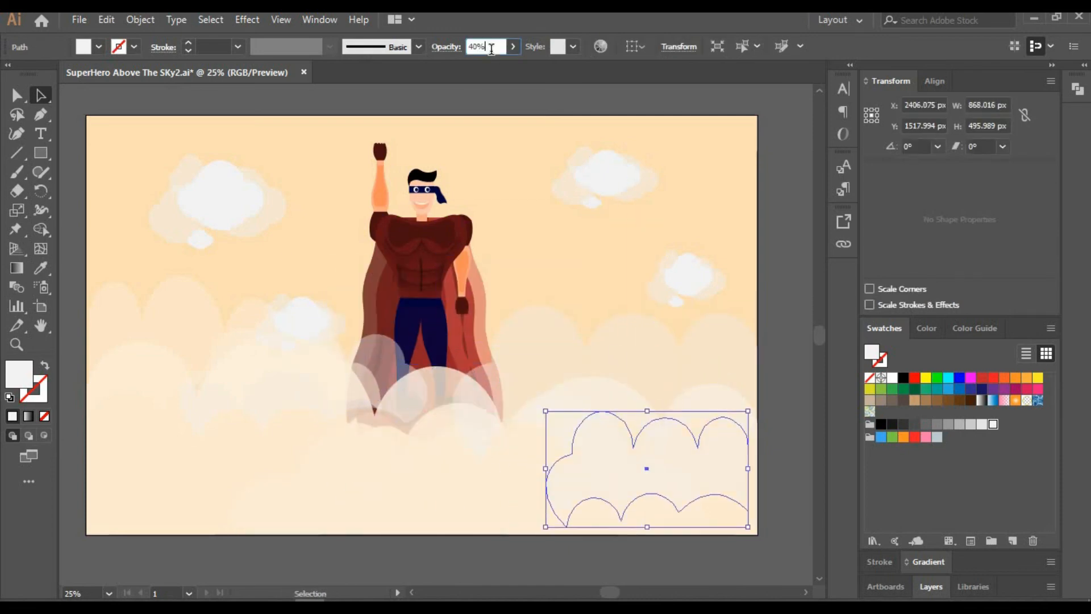
text(80)
key(Return)
click(501, 158)
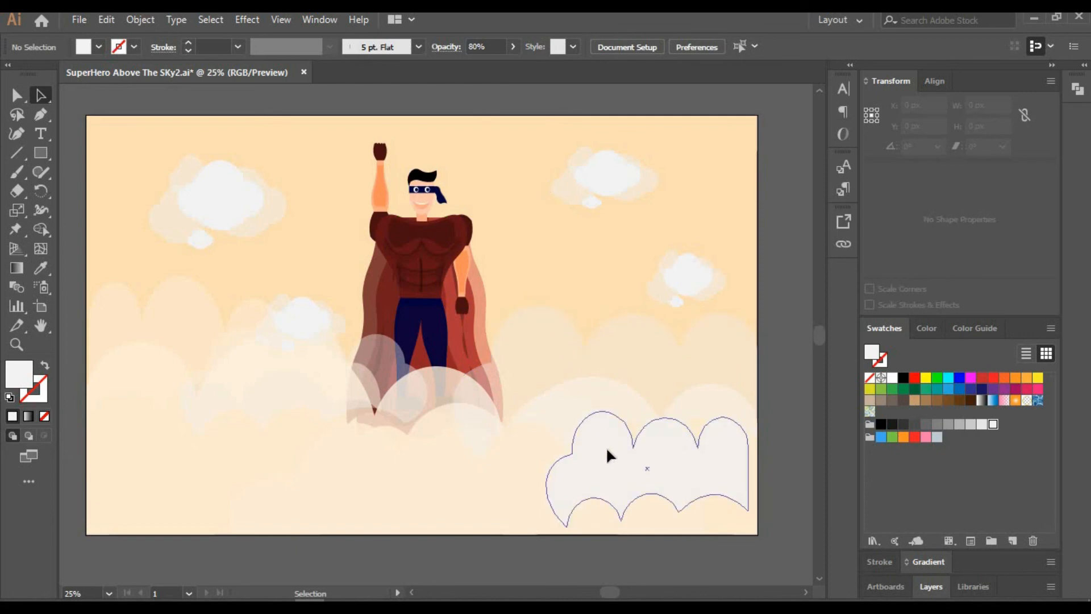
- Duplicate the 80% cloud into the artboard's lower left corner and set the copy's opacity to 40%
drag(579, 445, 128, 447)
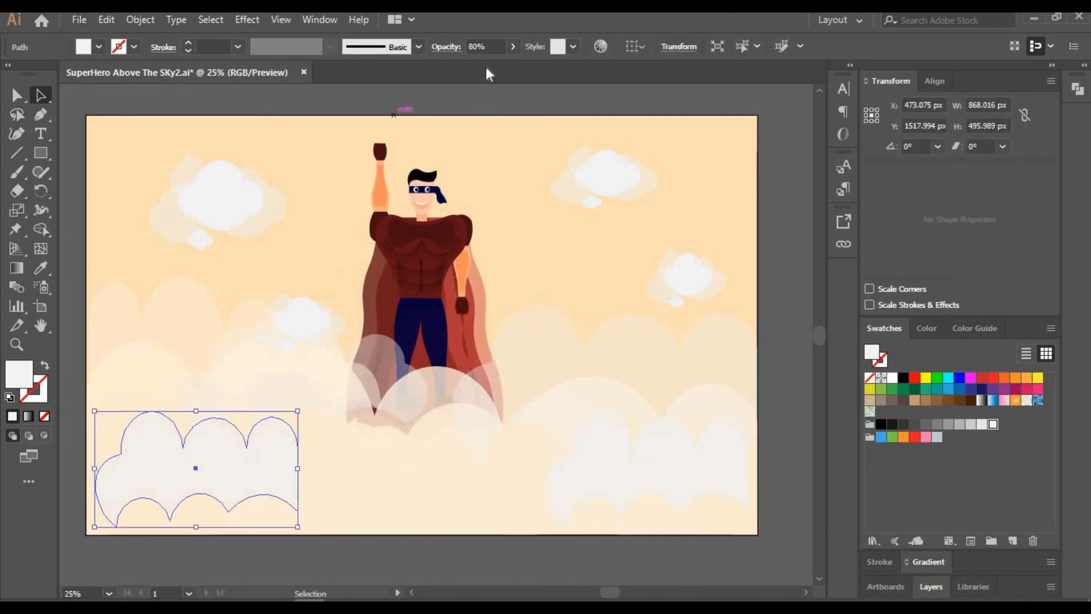
click(478, 46)
text(40)
key(Return)
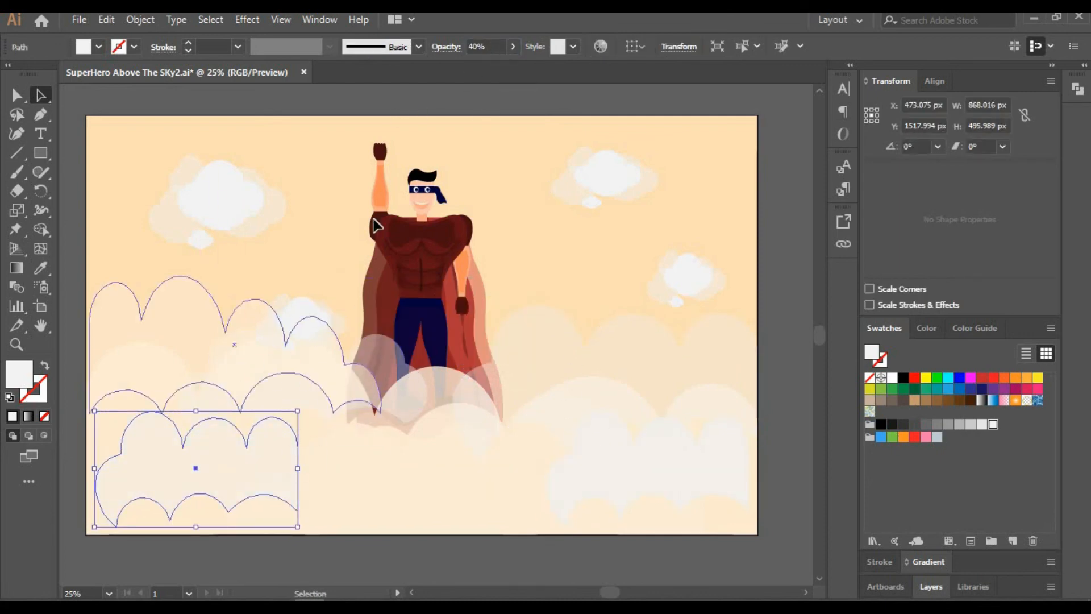
click(358, 235)
click(224, 445)
click(319, 227)
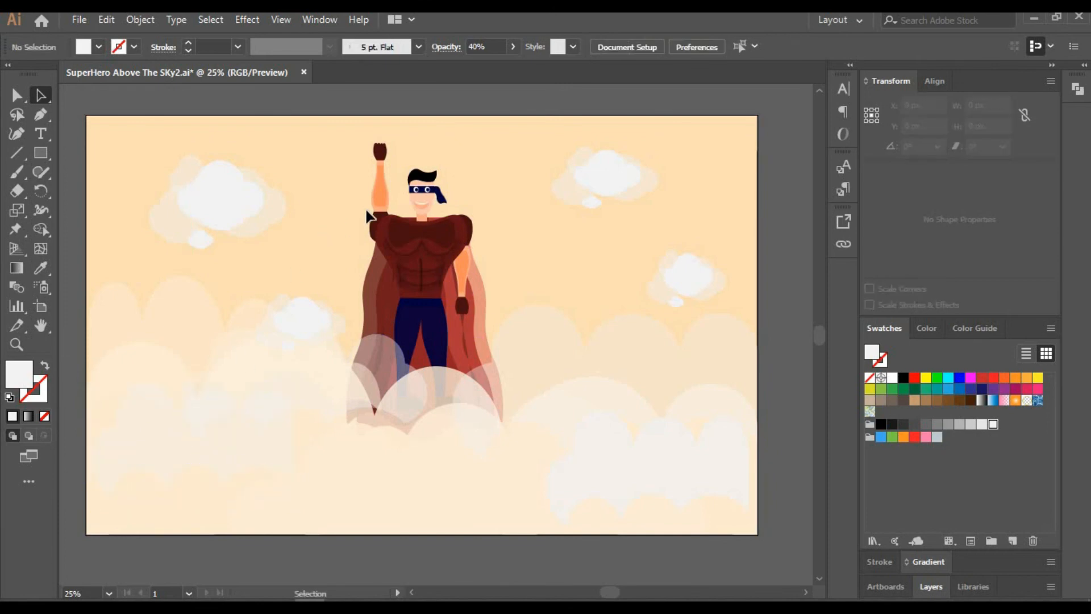
- Duplicate the cloud group left of the superhero's legs, scale the copy to about 274 × 193 px and place it beside his torso
ctrl+click(329, 317)
key(ctrl+c)
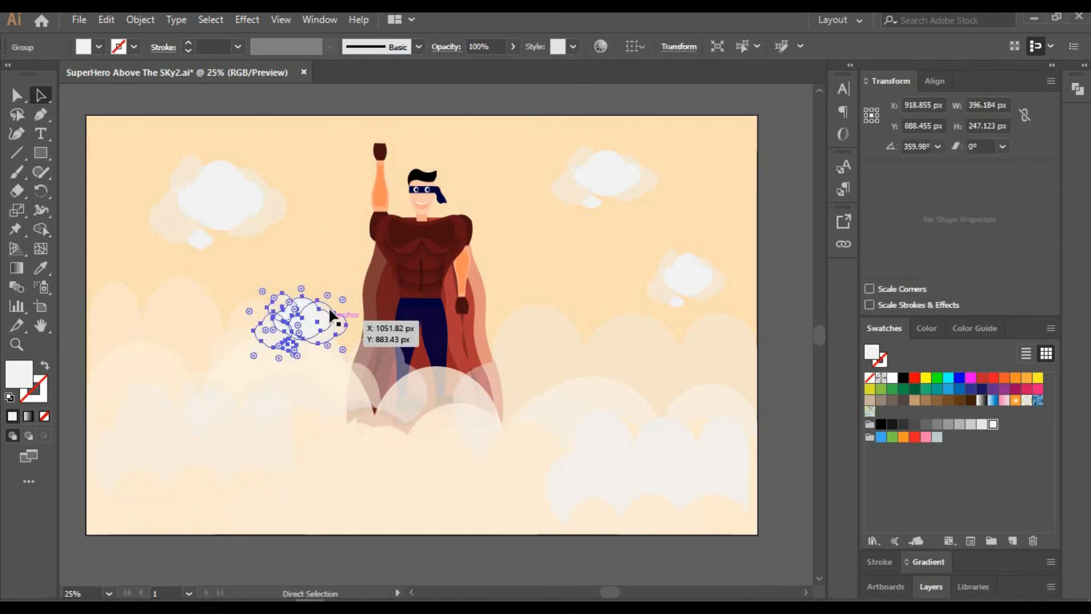
key(ctrl+v)
drag(482, 308, 469, 313)
drag(451, 341, 347, 262)
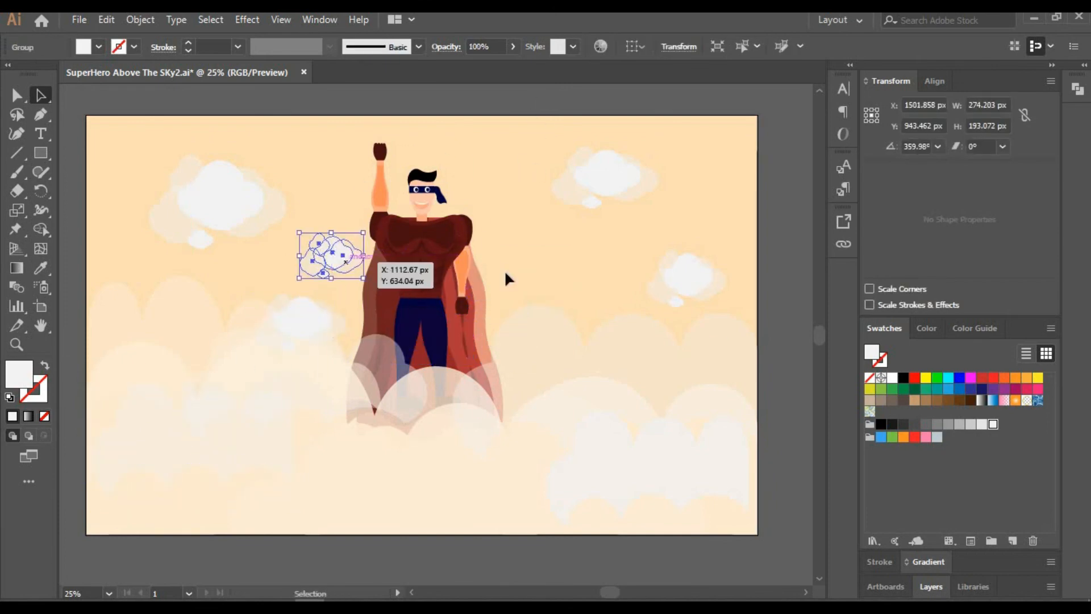
click(536, 264)
- Duplicate the large 40% cloud upward, scale the copy down and place it against the artboard's right edge behind the small sky clouds
click(624, 382)
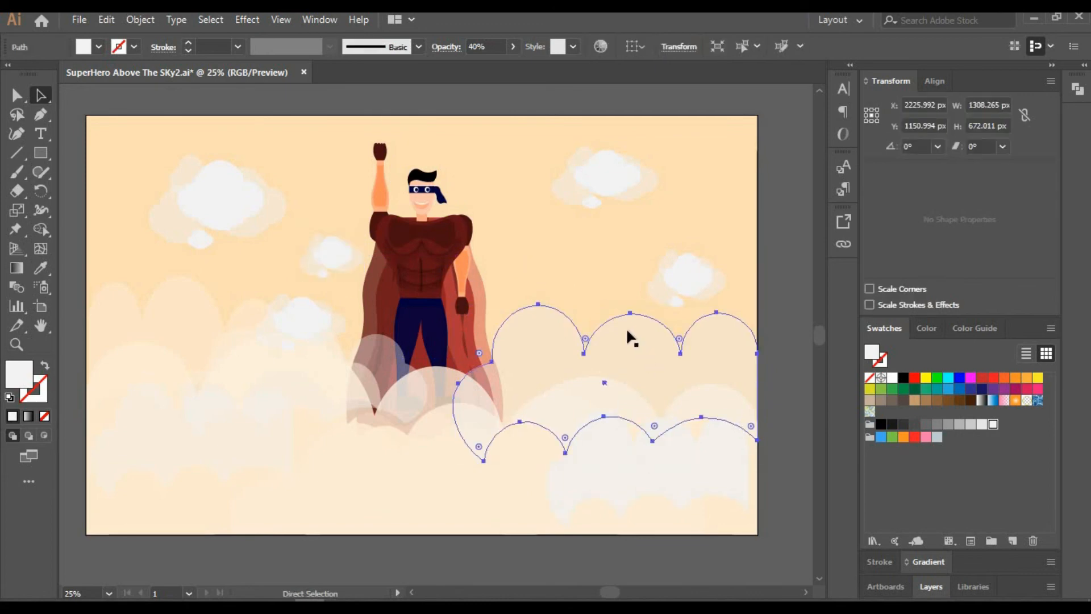
drag(626, 327, 674, 205)
drag(754, 155, 706, 177)
drag(658, 231, 696, 234)
click(519, 173)
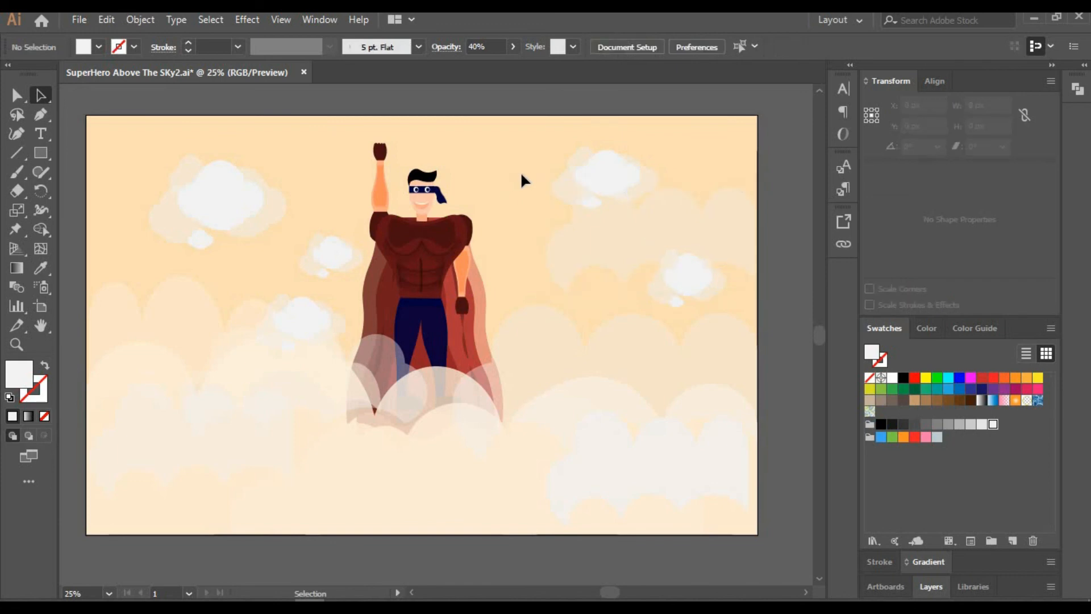
- Duplicate the large 40% cloud right of the superhero to the artboard's left side and scale the copy to about 1010 × 544 px
click(616, 335)
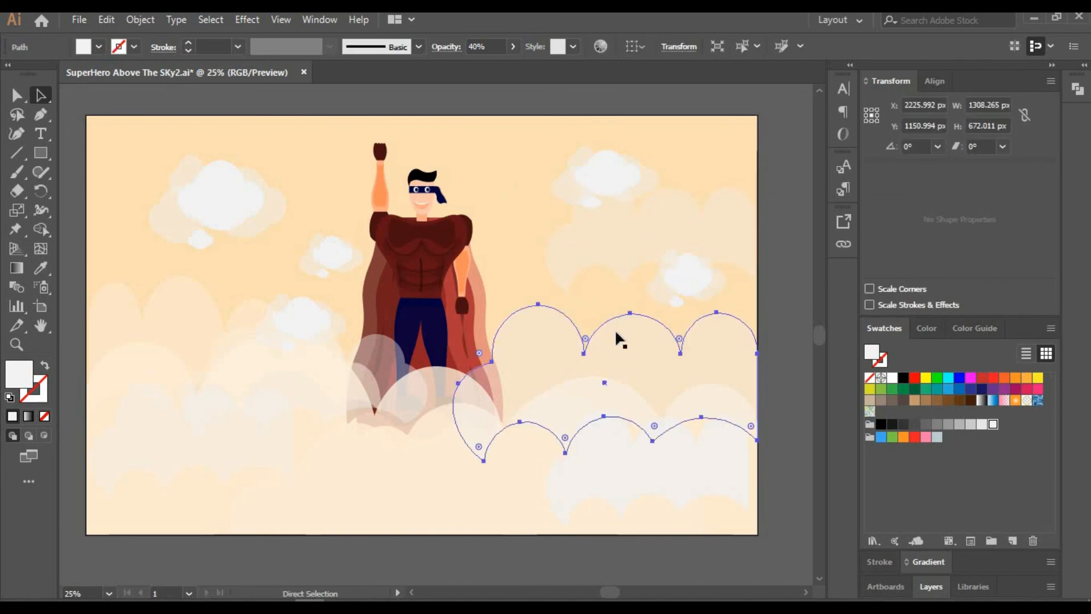
drag(616, 335, 298, 298)
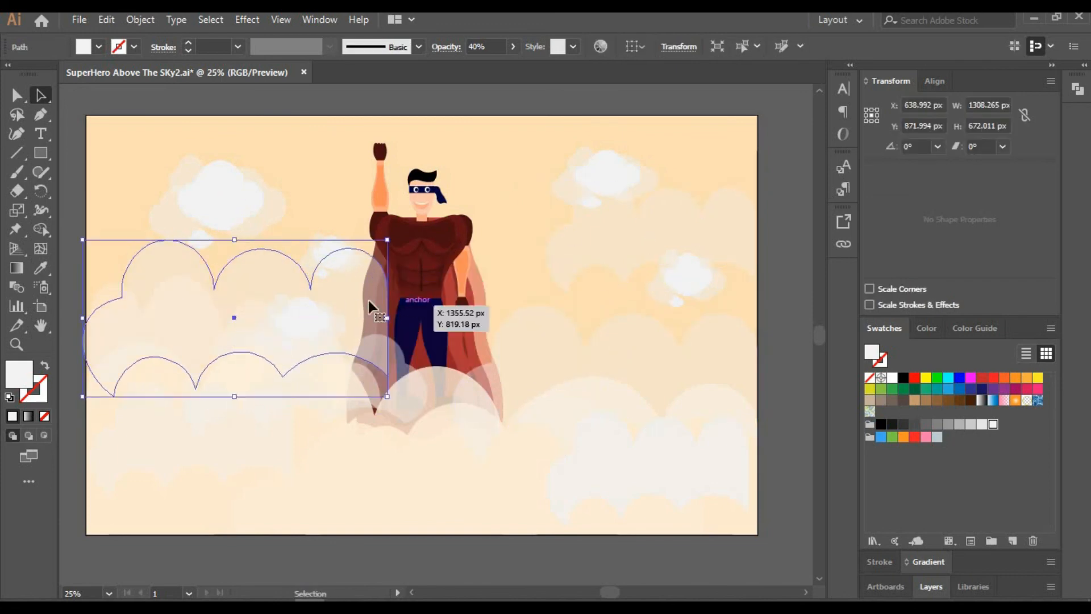
drag(387, 240, 344, 258)
drag(279, 293, 251, 289)
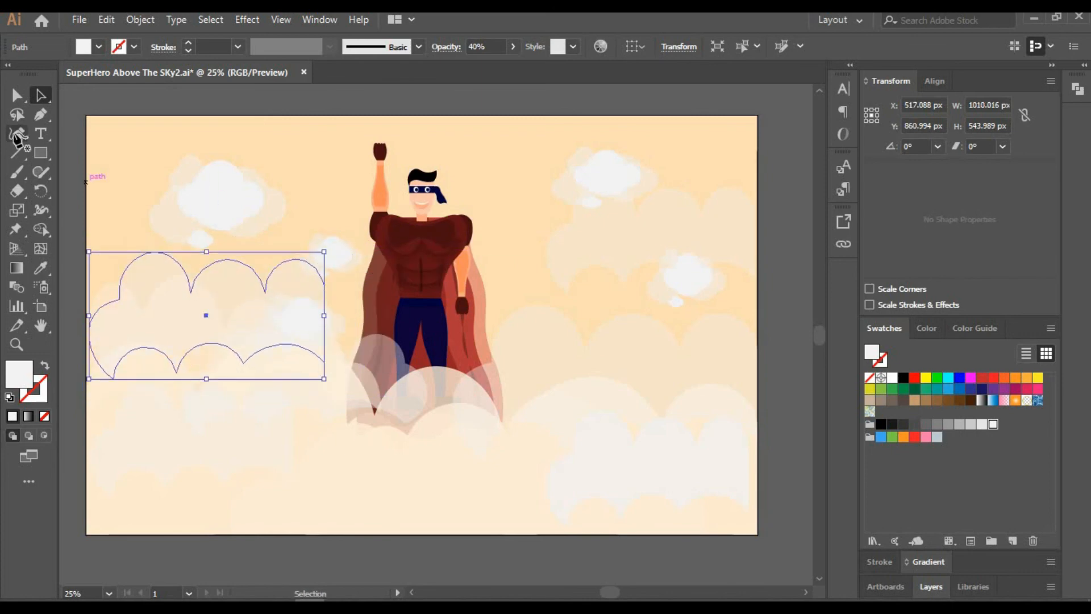
- Bulge the new cloud's flat right edge outward with the Curvature tool to about 1104 px overall width and adjust its position behind the small clouds
click(17, 135)
drag(324, 315, 345, 321)
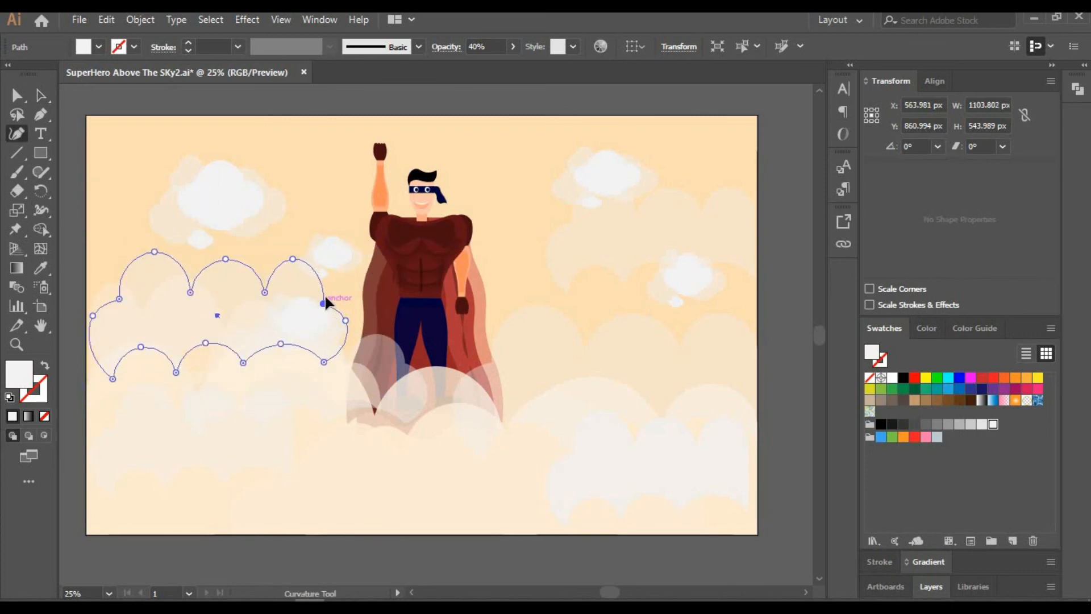
click(41, 95)
click(288, 143)
mouse_move(256, 276)
mouse_down()
mouse_move(250, 260)
mouse_move(262, 286)
mouse_up()
click(340, 140)
click(319, 163)
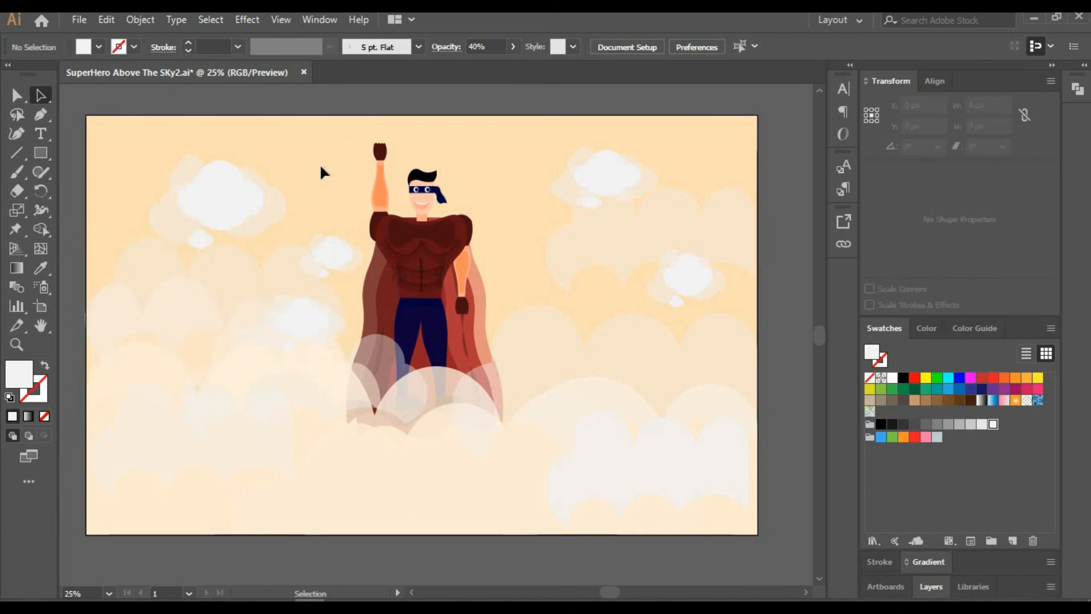
- Unlock the superhero and Cloak layers, briefly hiding and reshowing each one to check its contents
click(931, 587)
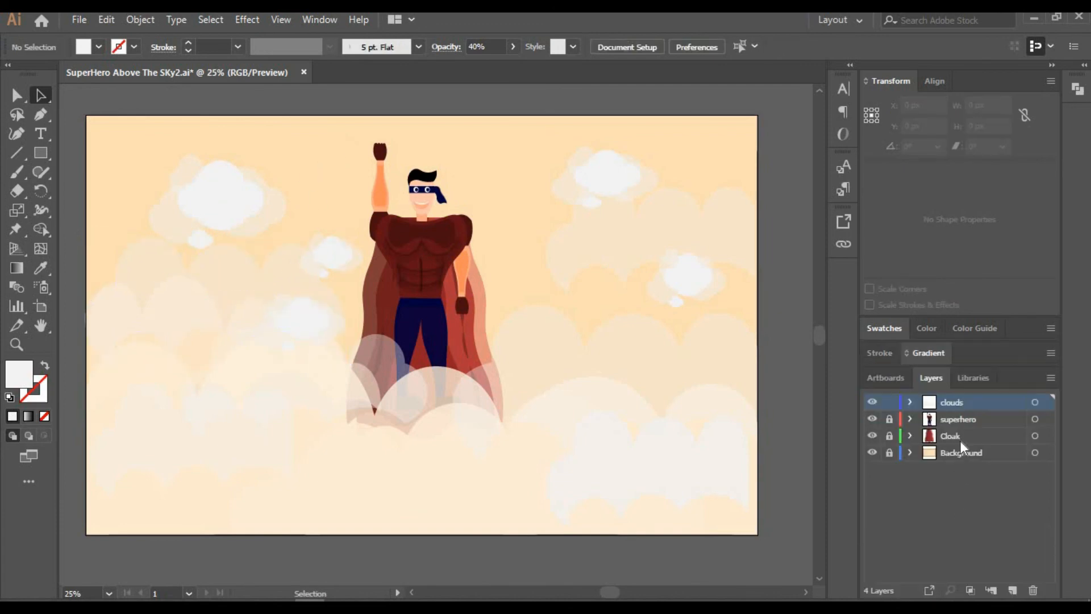
click(873, 419)
click(873, 419)
click(889, 420)
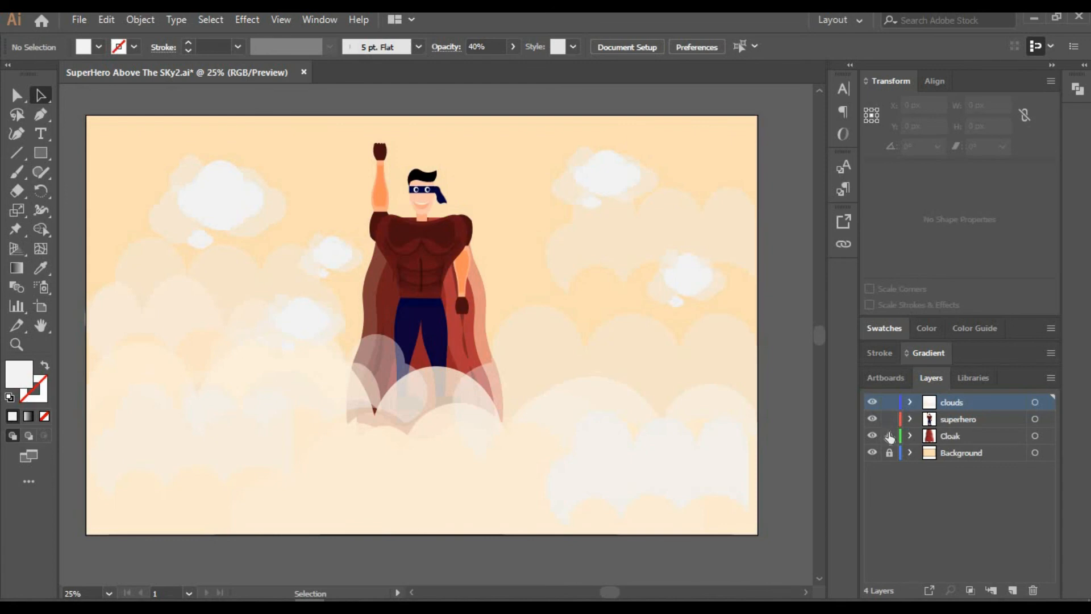
click(889, 436)
click(872, 436)
click(872, 436)
- Unlock the Background layer, hide and reshow it to check the artwork, and save the document
click(872, 453)
click(872, 453)
click(889, 453)
click(872, 453)
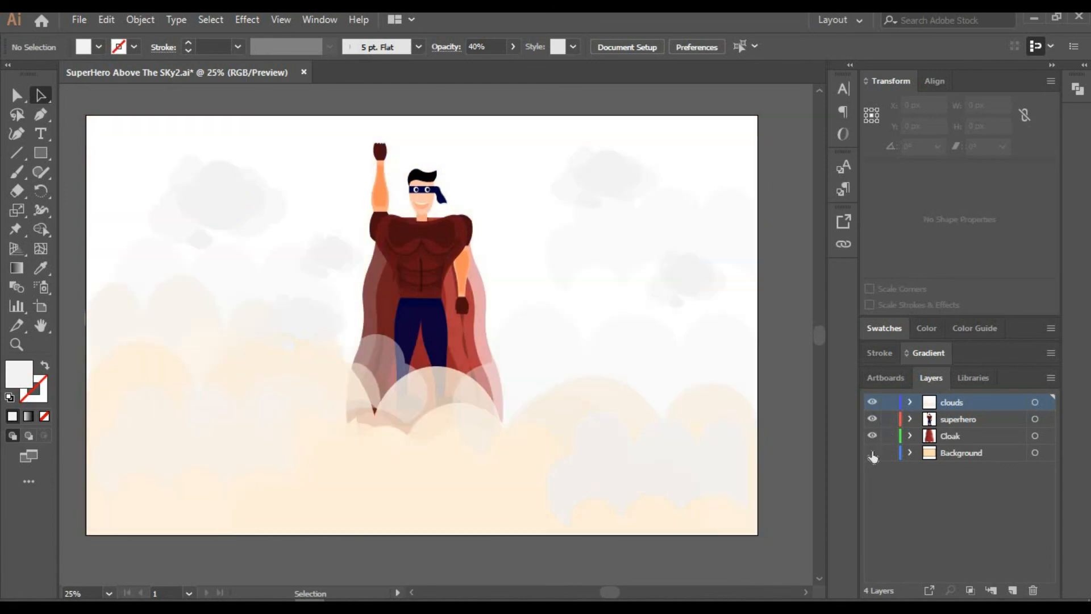
click(873, 454)
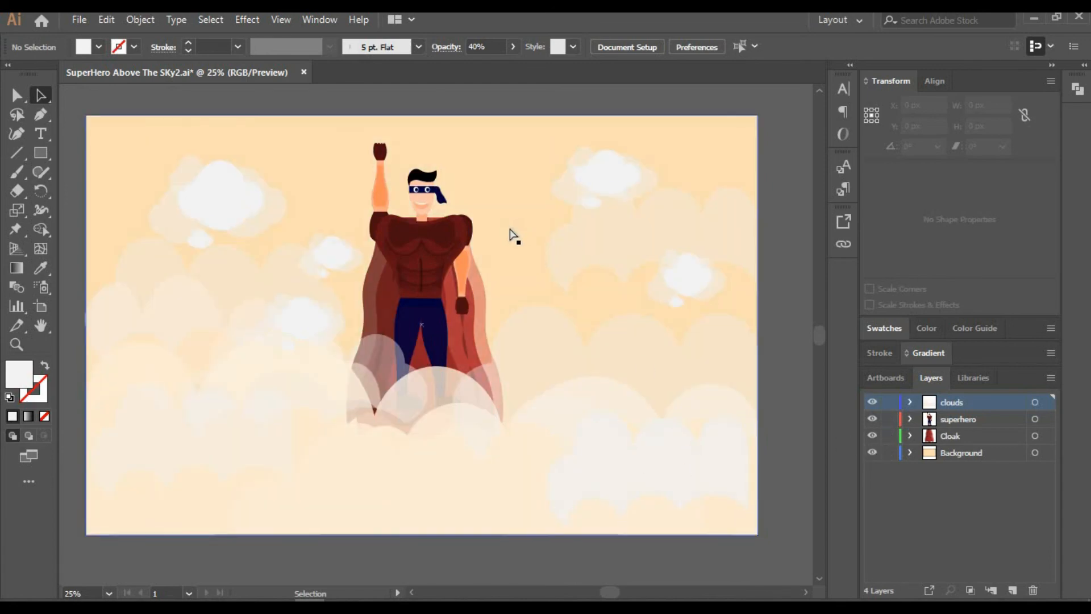
key(a)
key(ctrl+s)
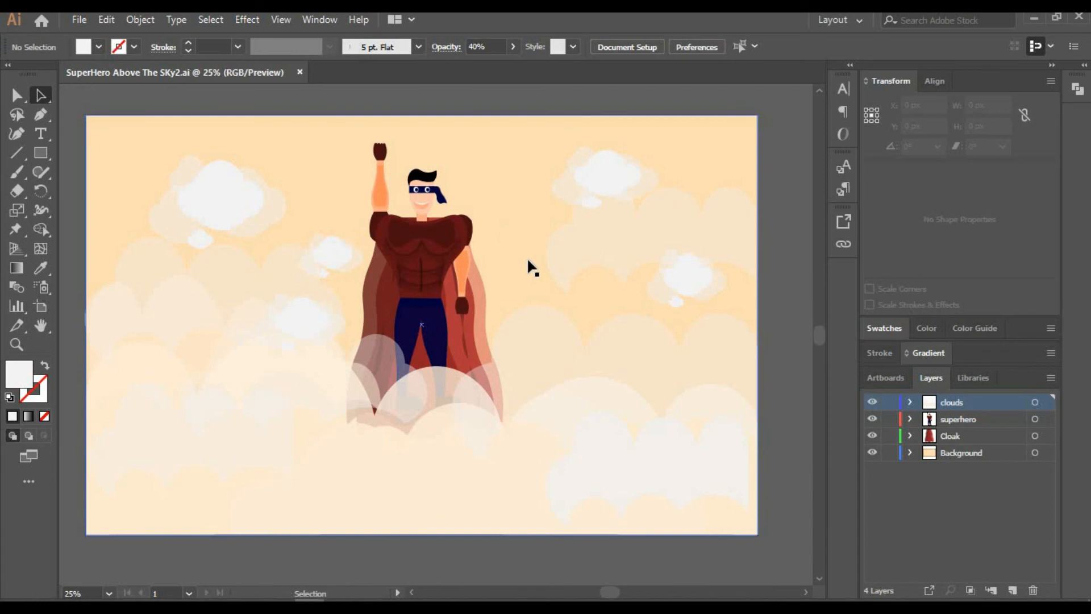